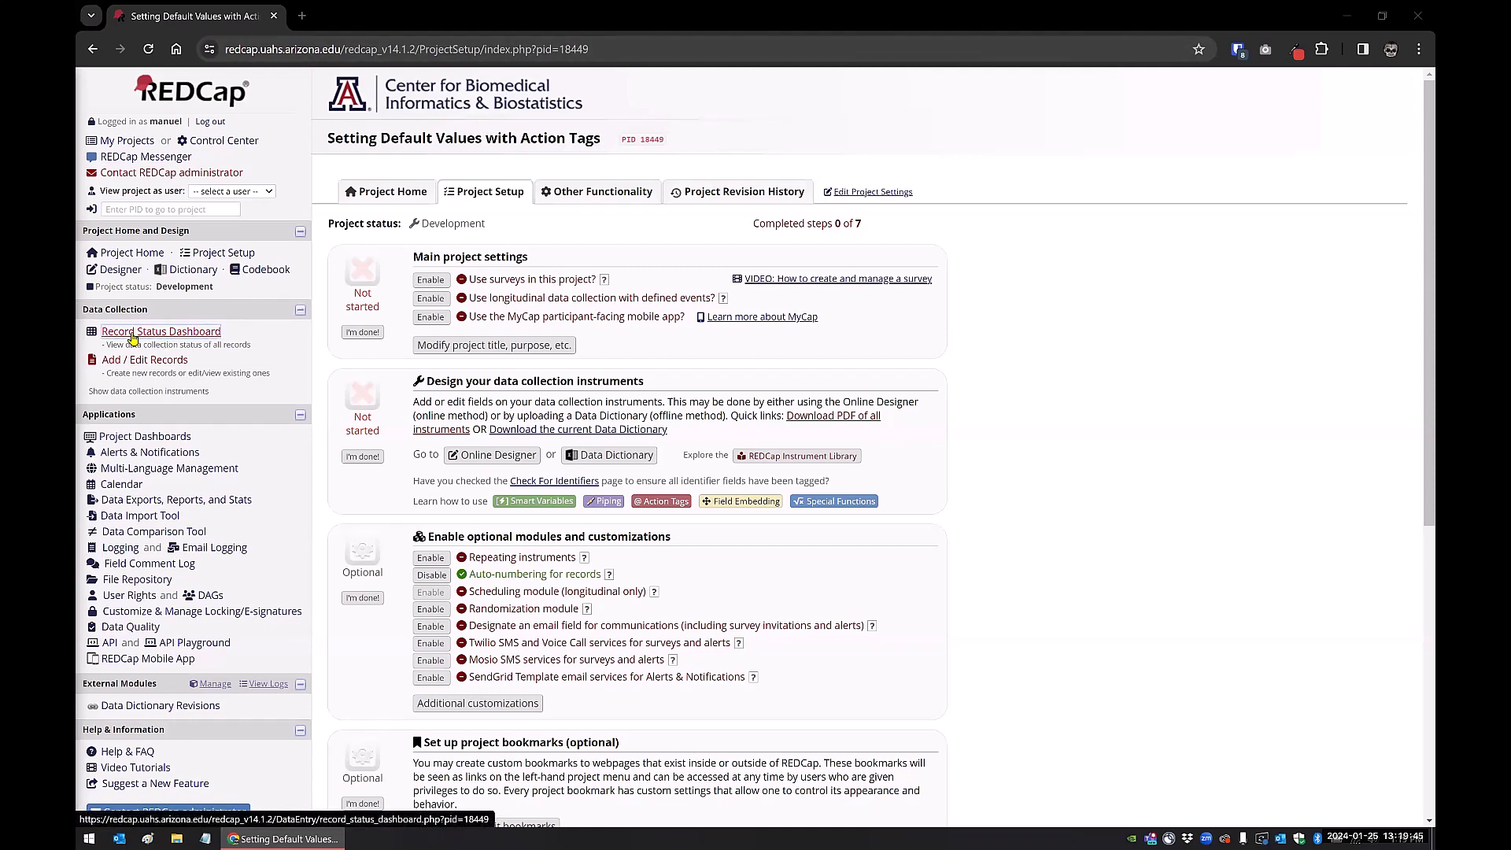
{"action": "left_click", "coordinate": [134, 368]}
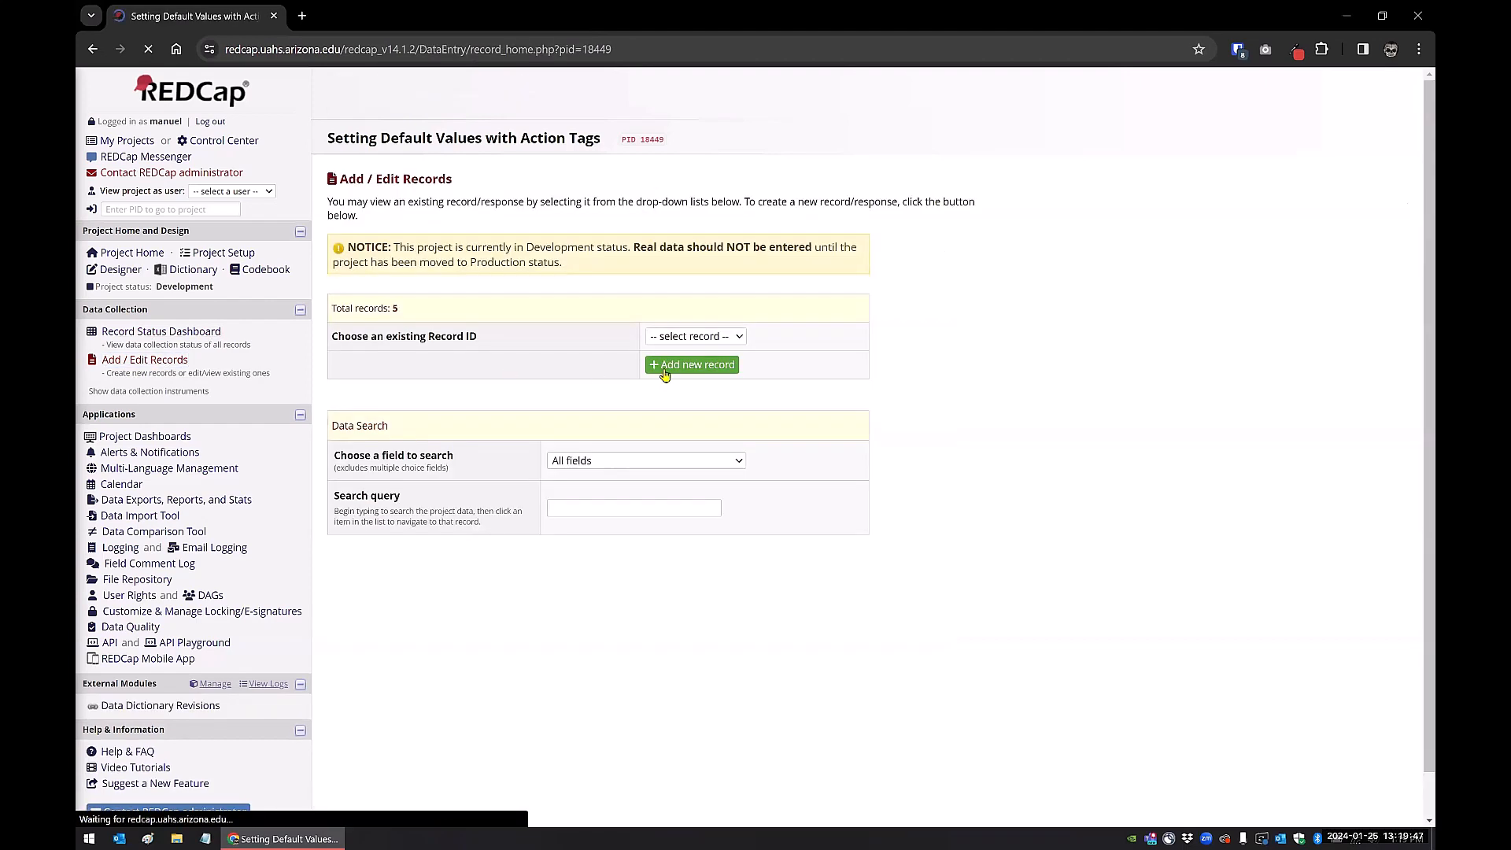
{"action": "left_click", "coordinate": [713, 366]}
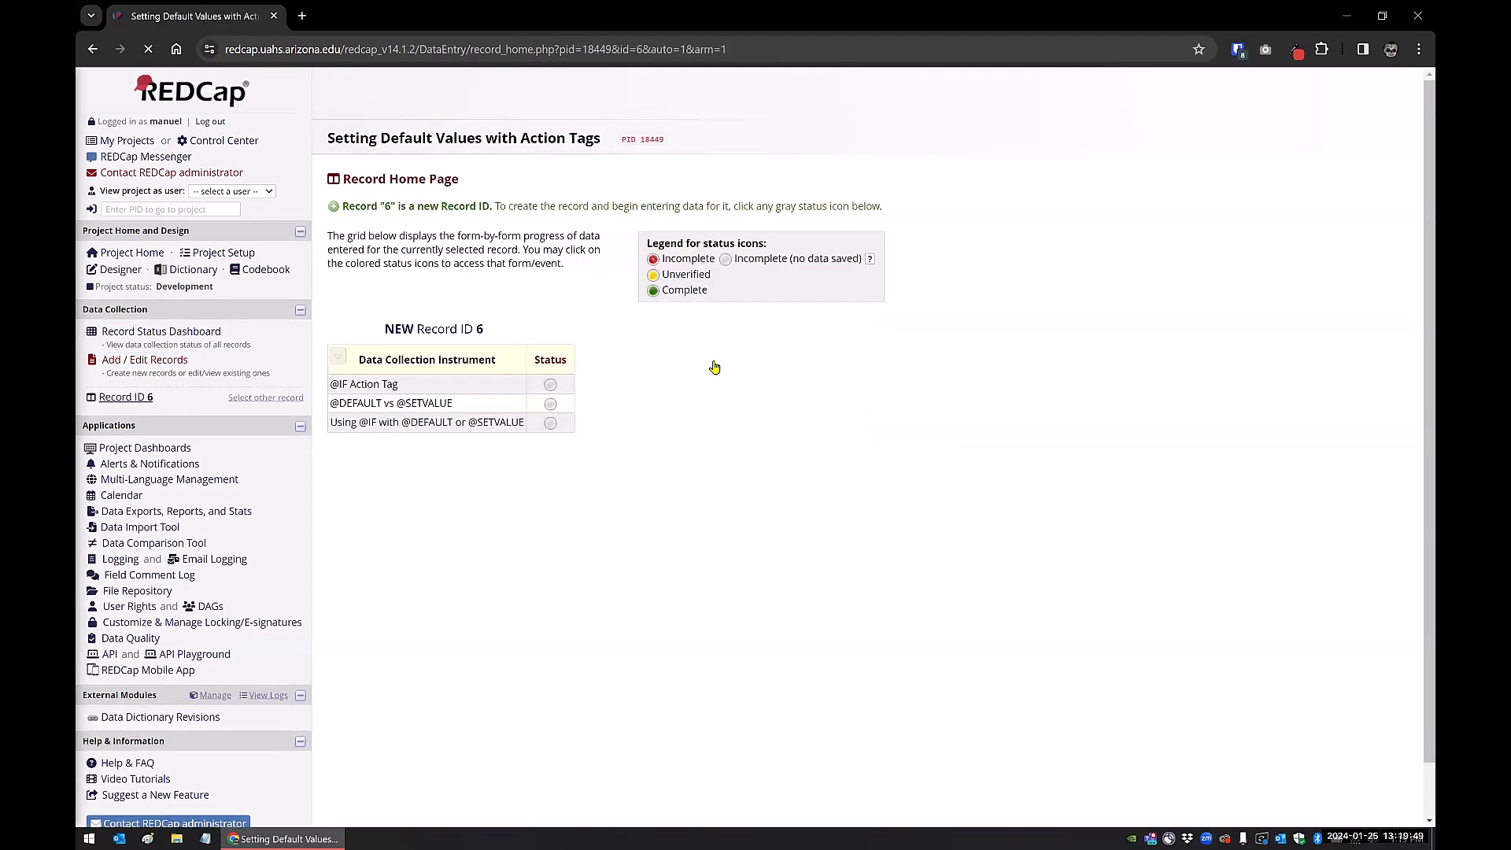
{"action": "left_click", "coordinate": [550, 386]}
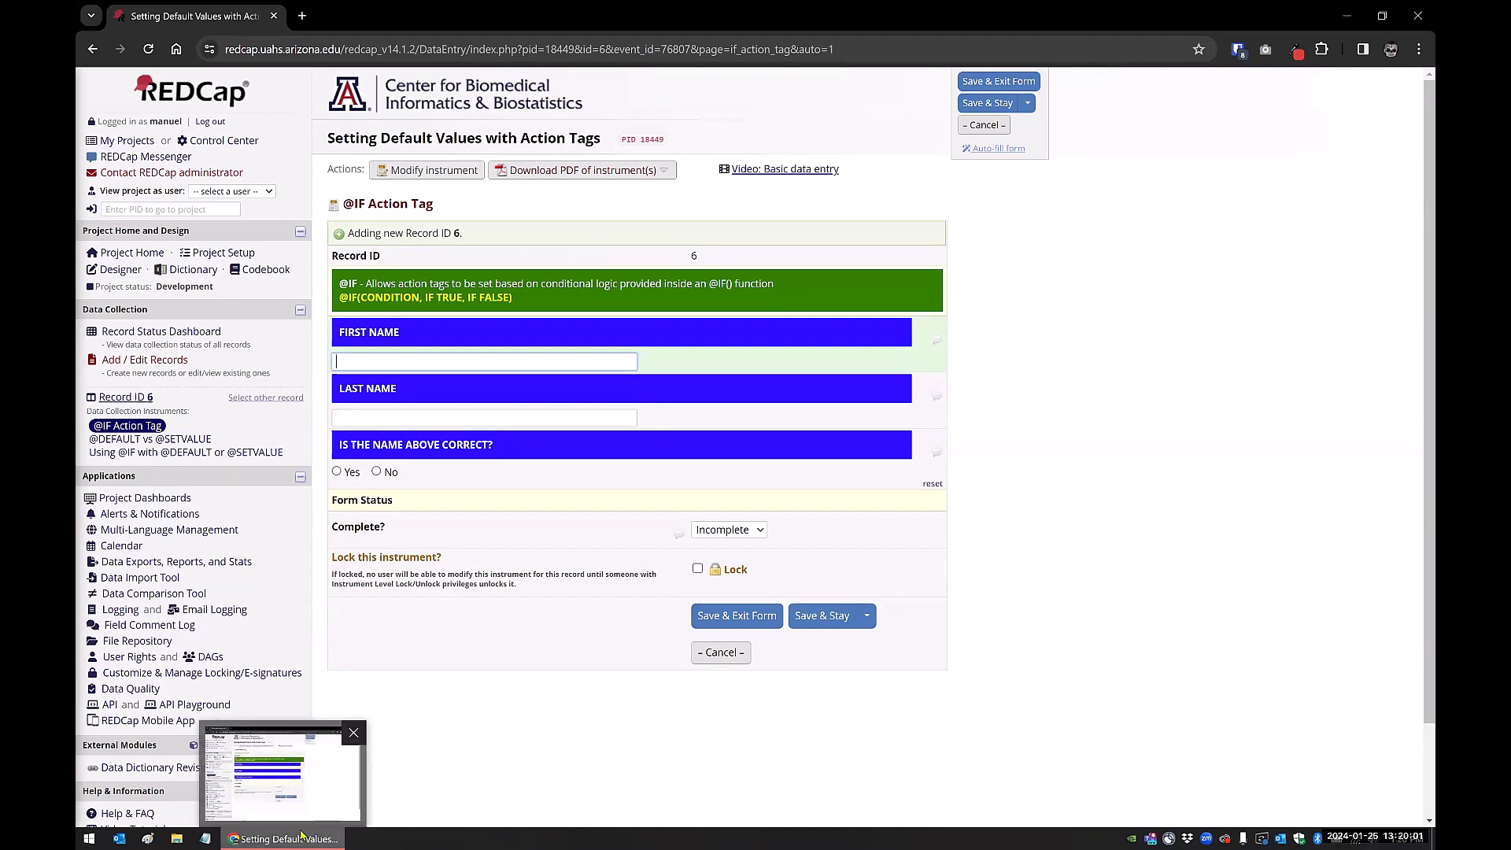
{"action": "left_click", "coordinate": [206, 839]}
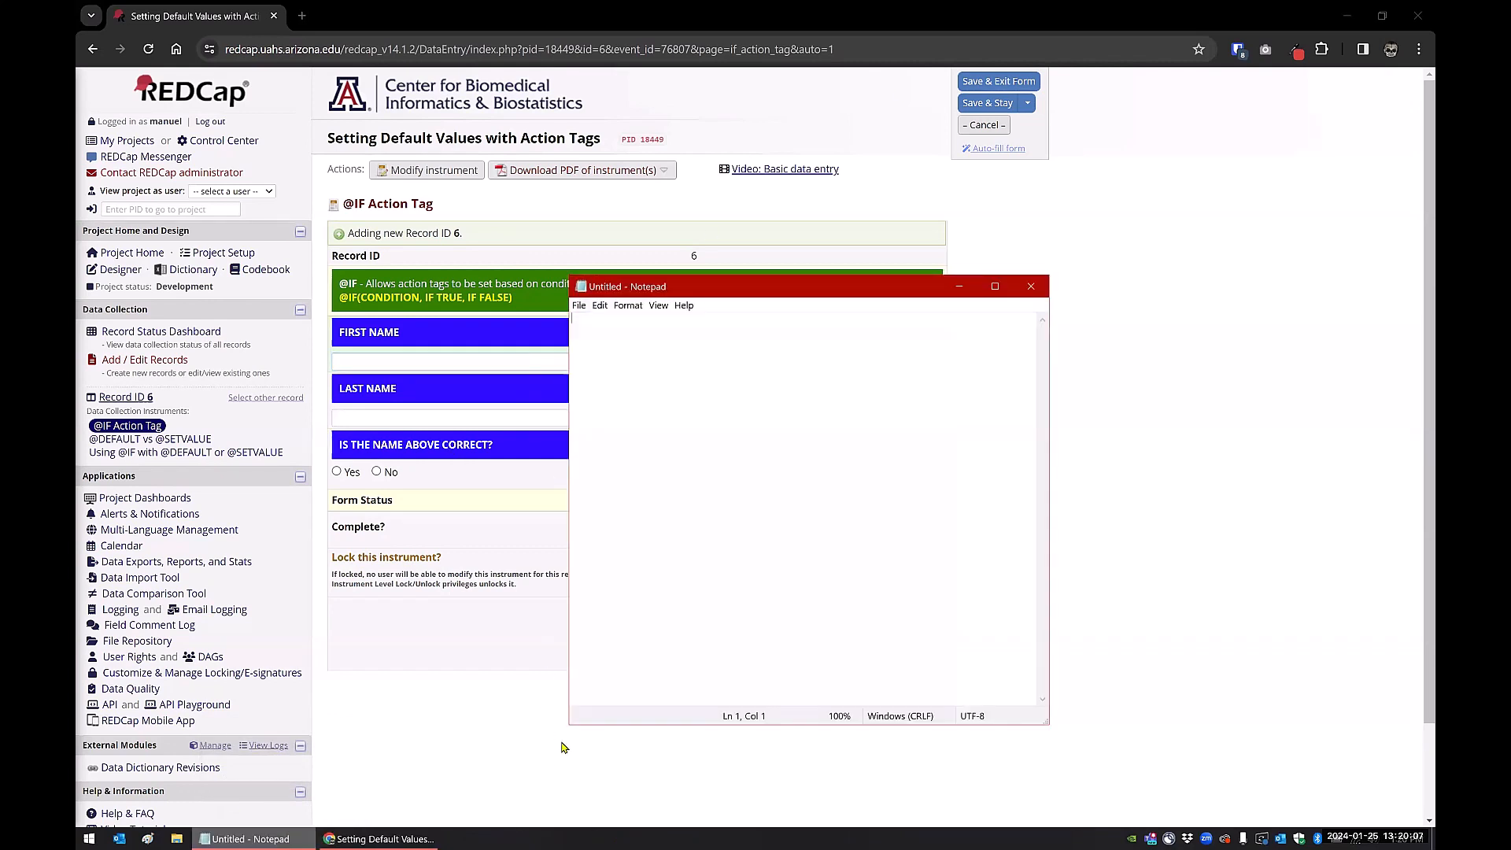
{"action": "left_click_drag", "start_coordinate": [566, 725], "coordinate": [255, 764]}
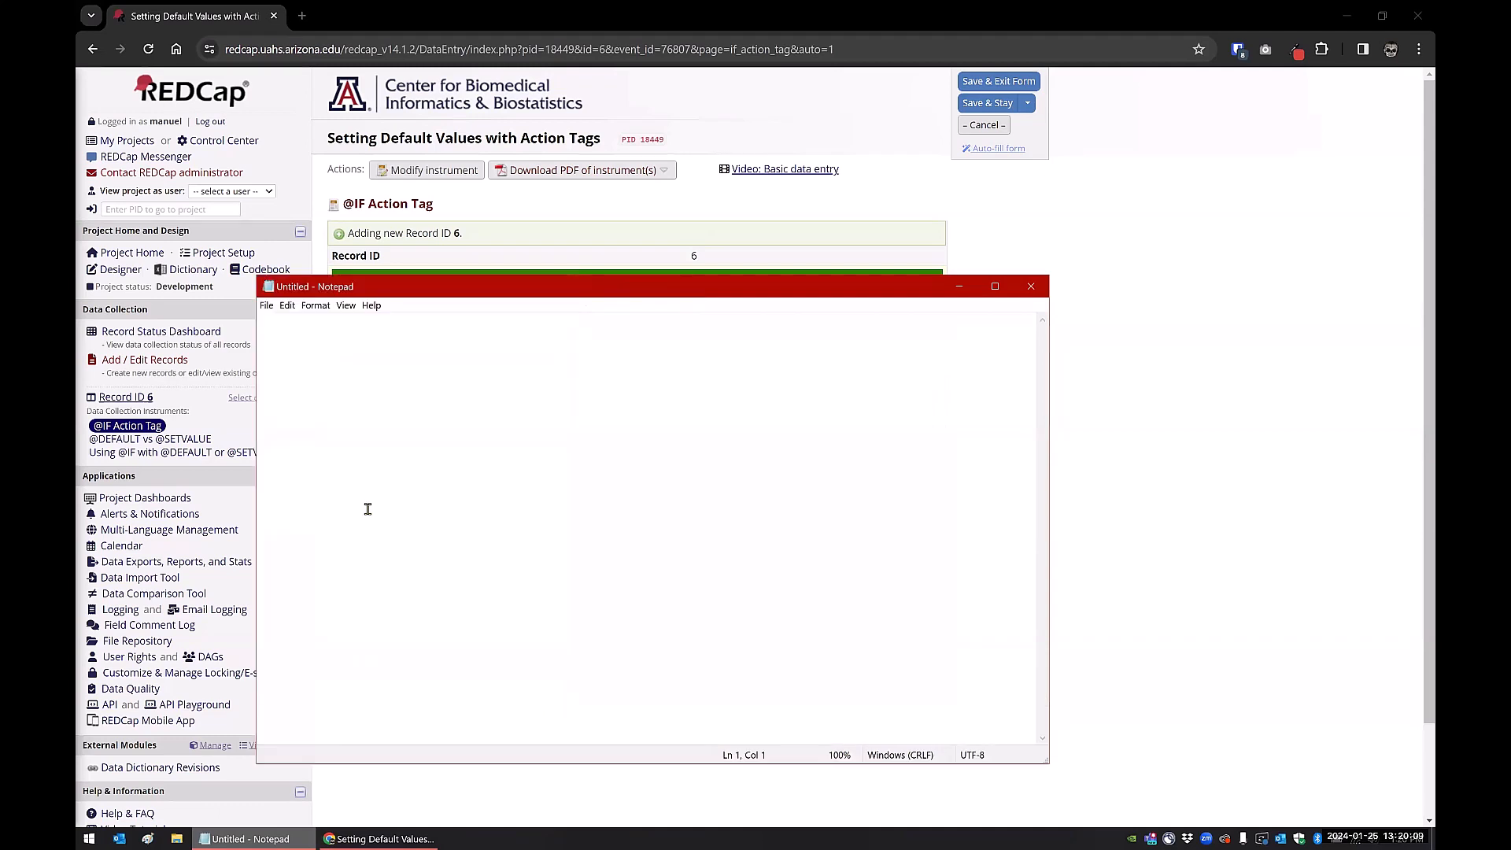
{"action": "type", "text": "@c"}
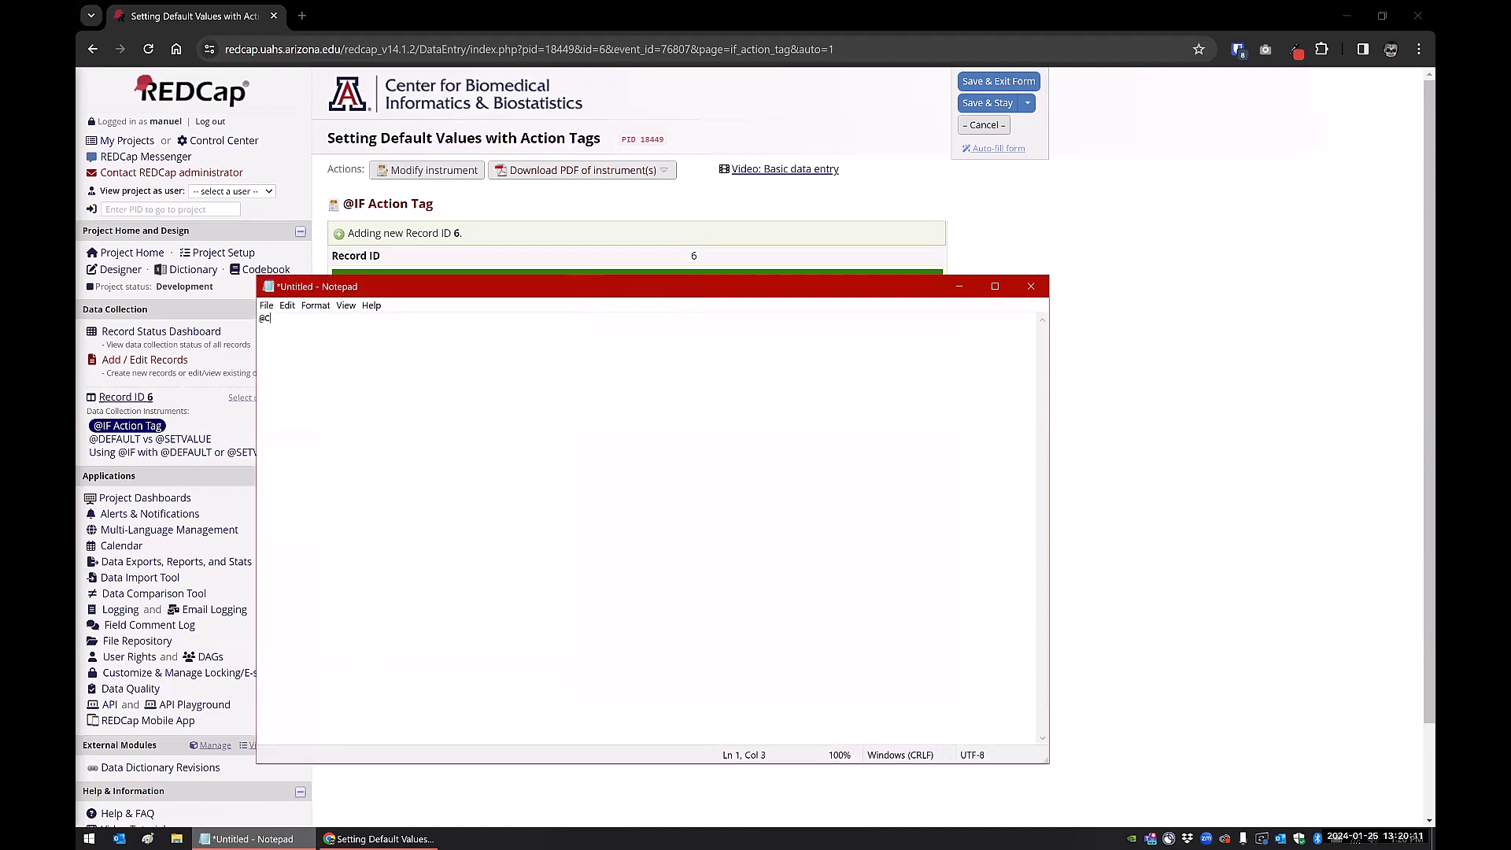
{"action": "type", "text": "ALCTEXT(if[first_name]<>'', \"YAY\", \"BOO\")"}
{"action": "key", "text": "ctrl+plus"}
{"action": "key", "text": "ctrl+plus"}
{"action": "key", "text": "ctrl+plus"}
{"action": "key", "text": "ctrl+plus"}
{"action": "key", "text": "ctrl+plus"}
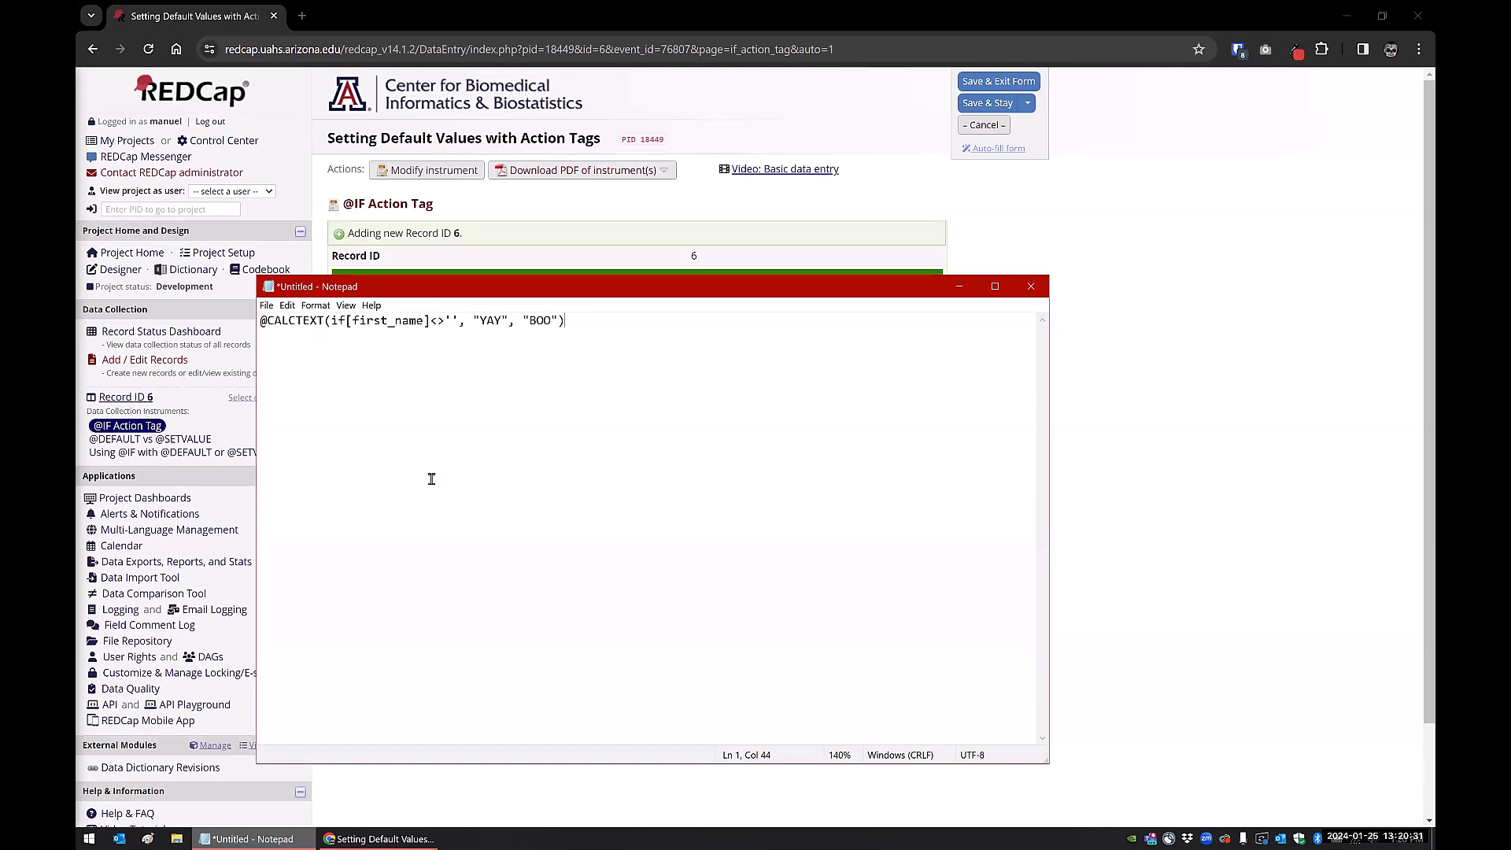
Highlight the if, [first_name]<>'' condition and BOO parts of the expression, then minimize Notepad
{"action": "left_click", "coordinate": [336, 321]}
{"action": "type", "text": "("}
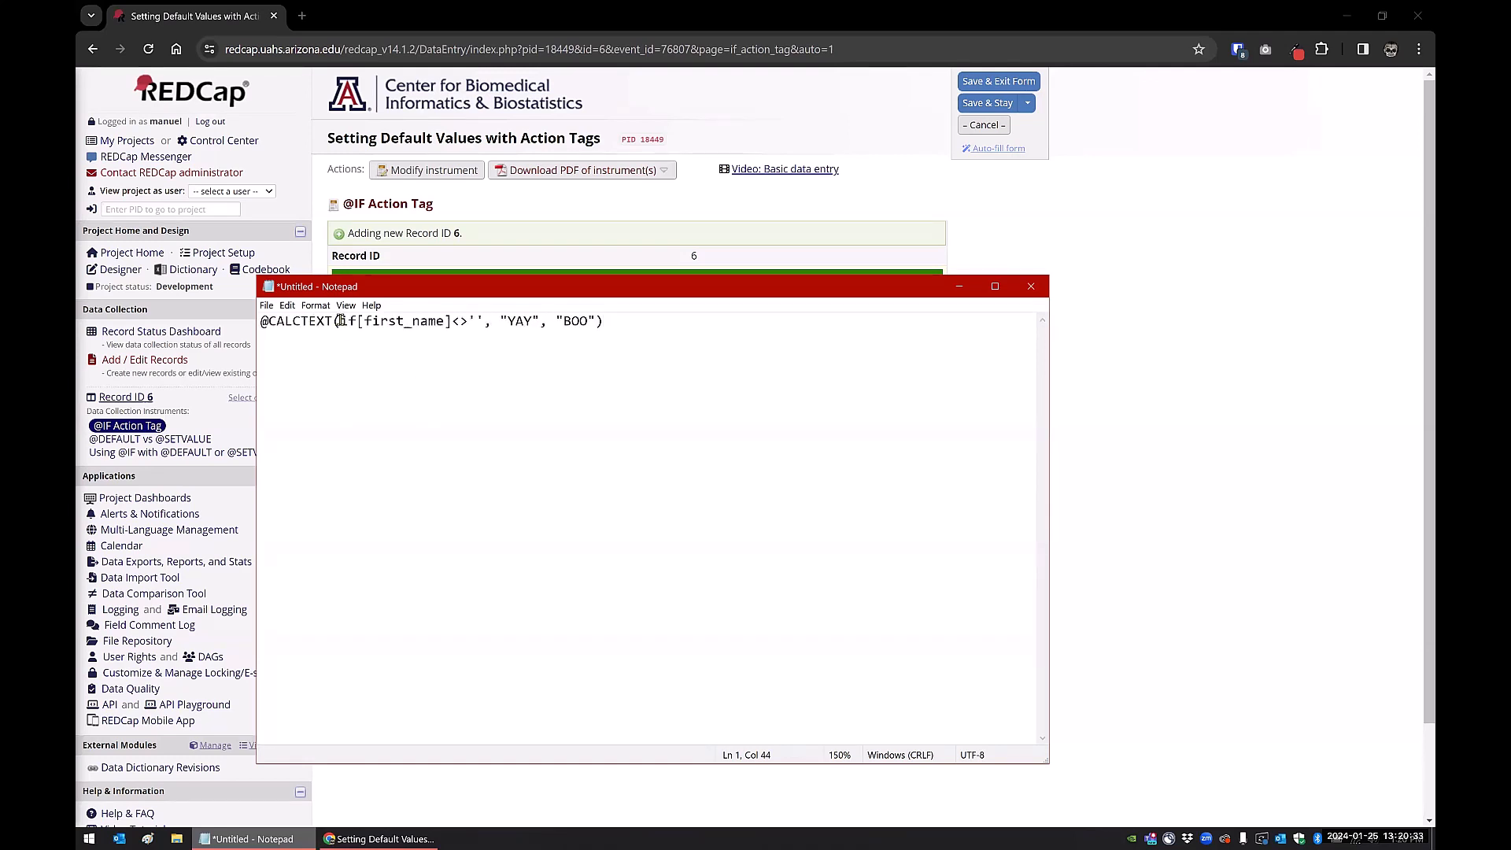
{"action": "left_click_drag", "start_coordinate": [341, 322], "coordinate": [594, 313]}
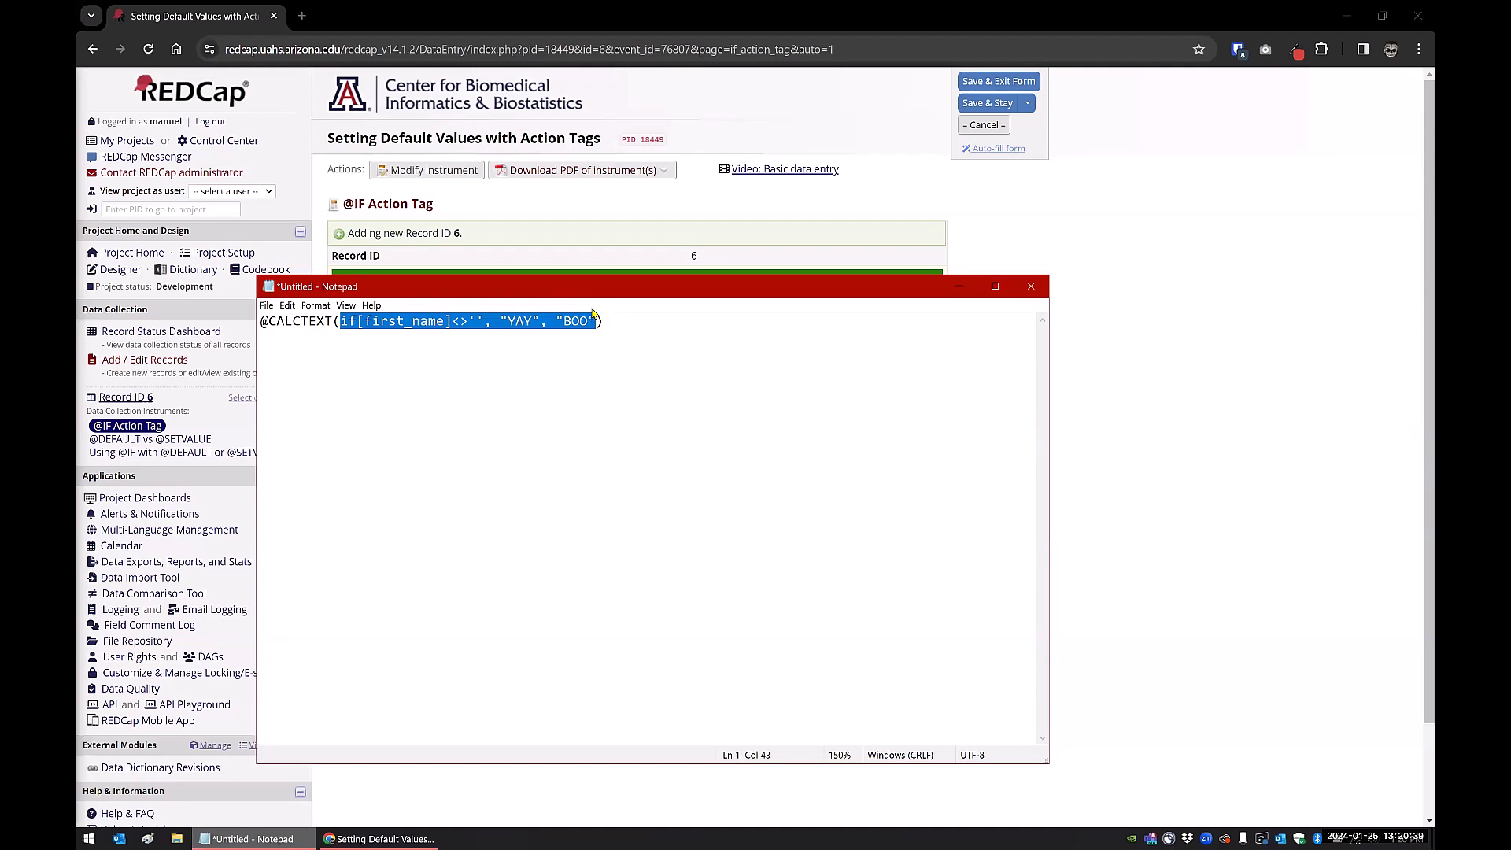
{"action": "left_click", "coordinate": [341, 337]}
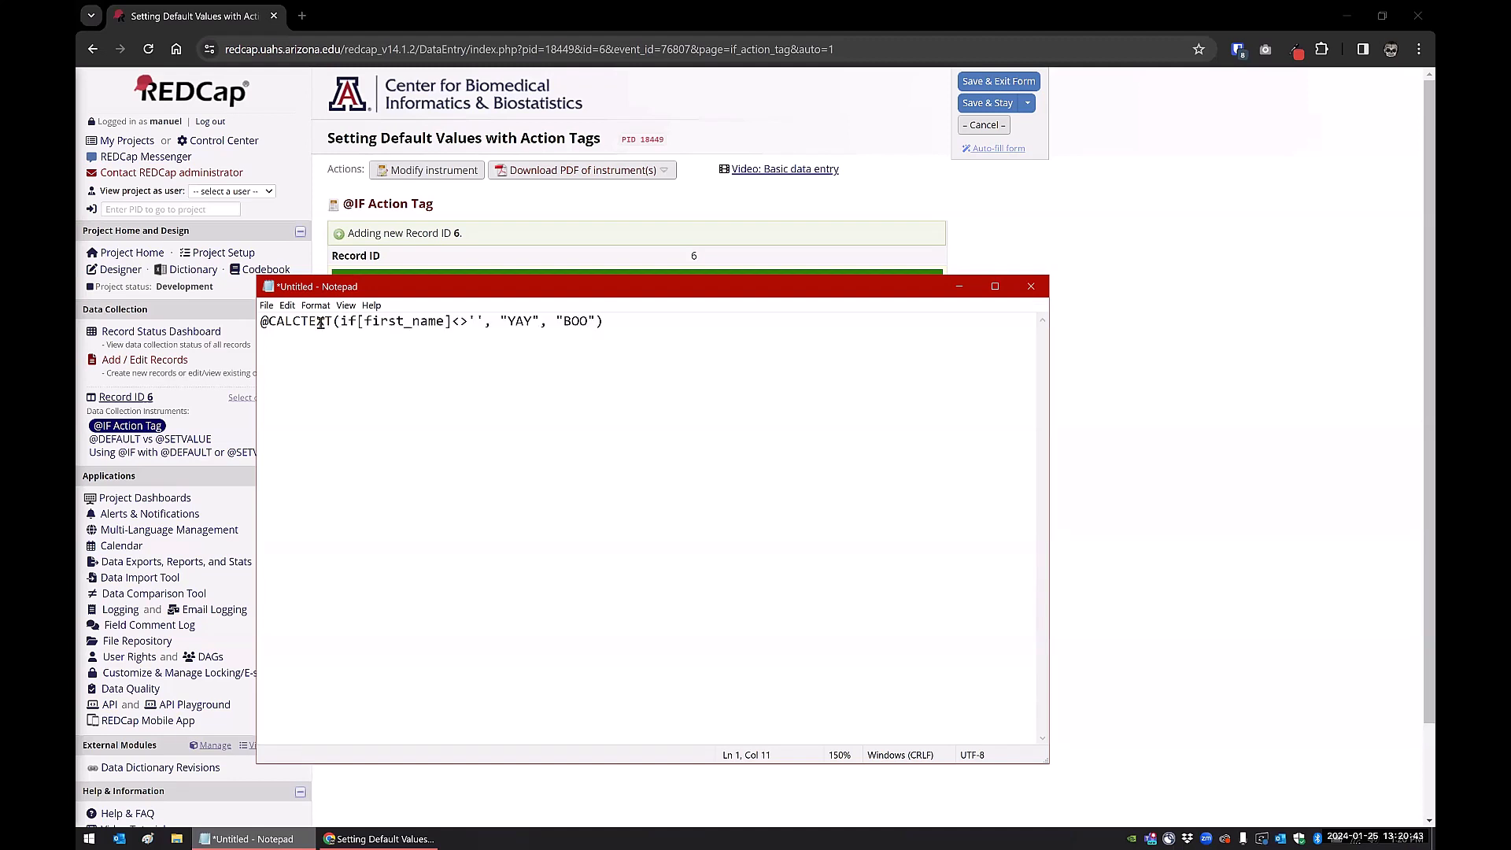
{"action": "left_click_drag", "start_coordinate": [340, 323], "coordinate": [352, 323]}
{"action": "left_click_drag", "start_coordinate": [358, 321], "coordinate": [538, 315]}
{"action": "left_click_drag", "start_coordinate": [548, 321], "coordinate": [592, 322]}
{"action": "left_click", "coordinate": [611, 322]}
{"action": "left_click", "coordinate": [497, 216]}
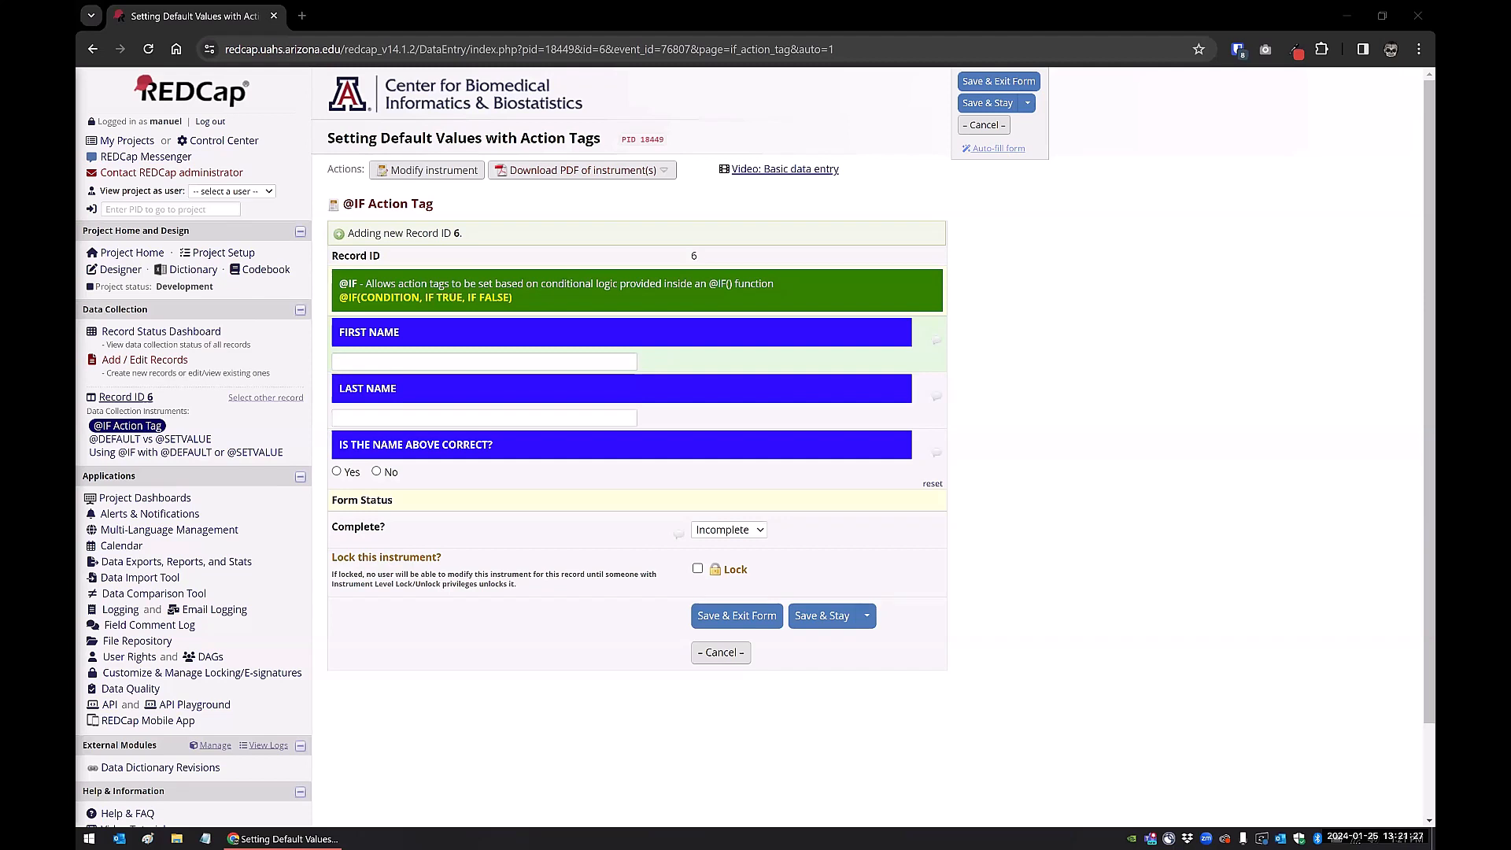
{"action": "key", "text": "super+shift+Right"}
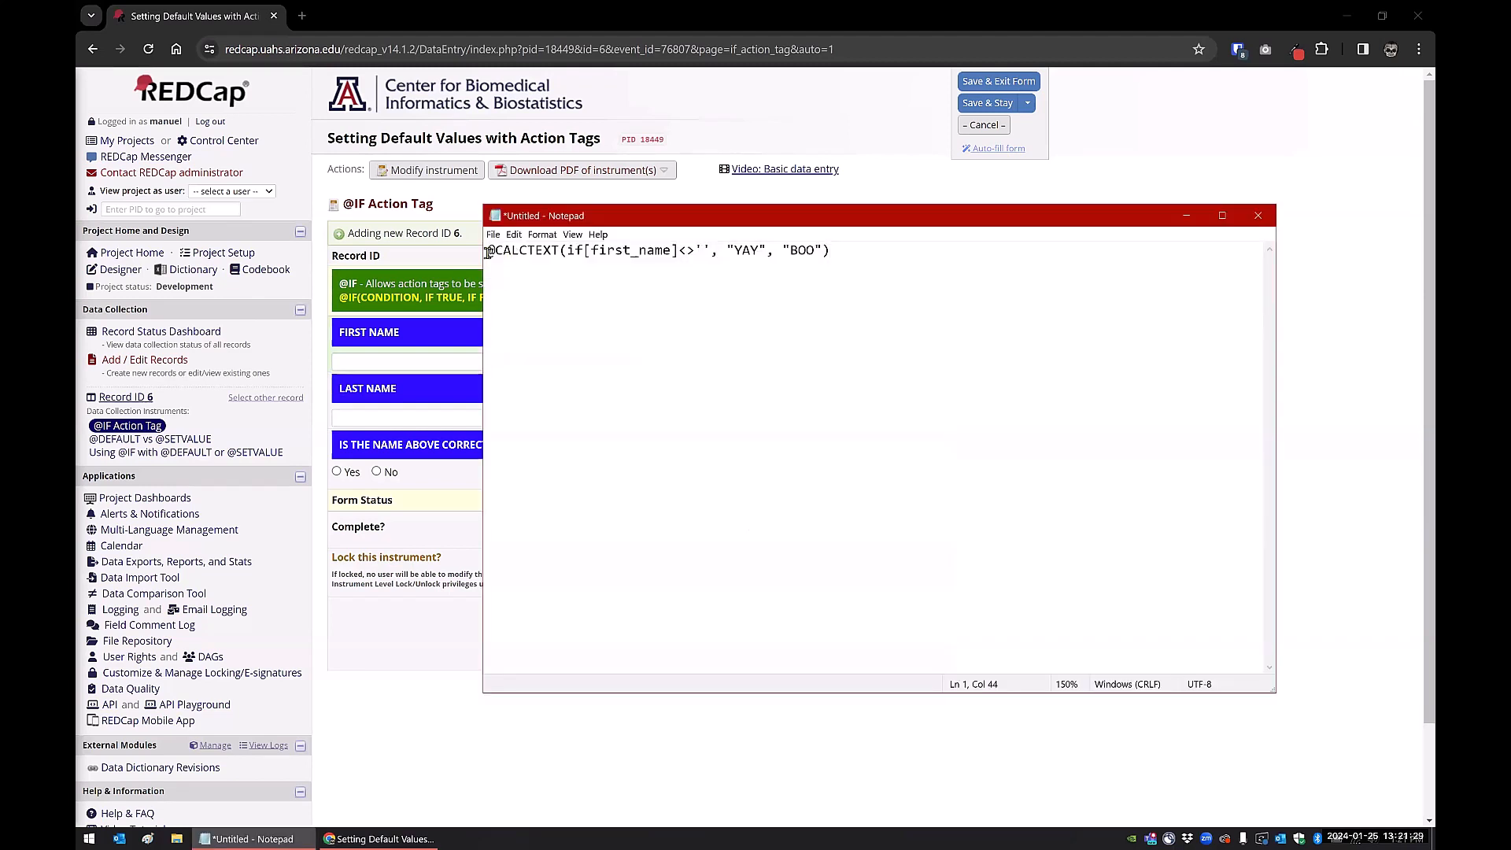
{"action": "left_click_drag", "start_coordinate": [727, 250], "coordinate": [760, 250]}
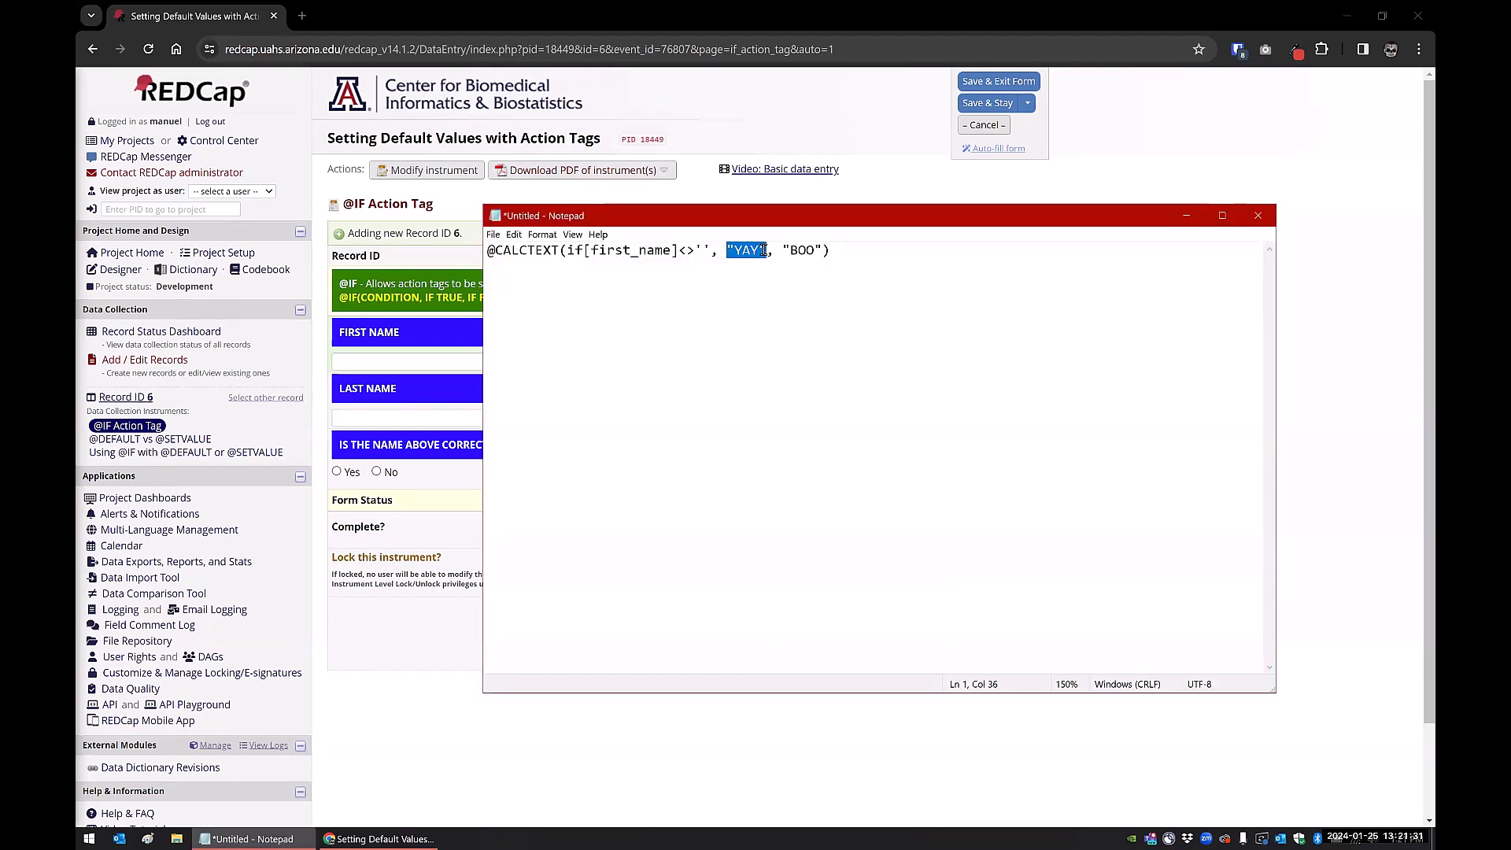
{"action": "left_click", "coordinate": [853, 248]}
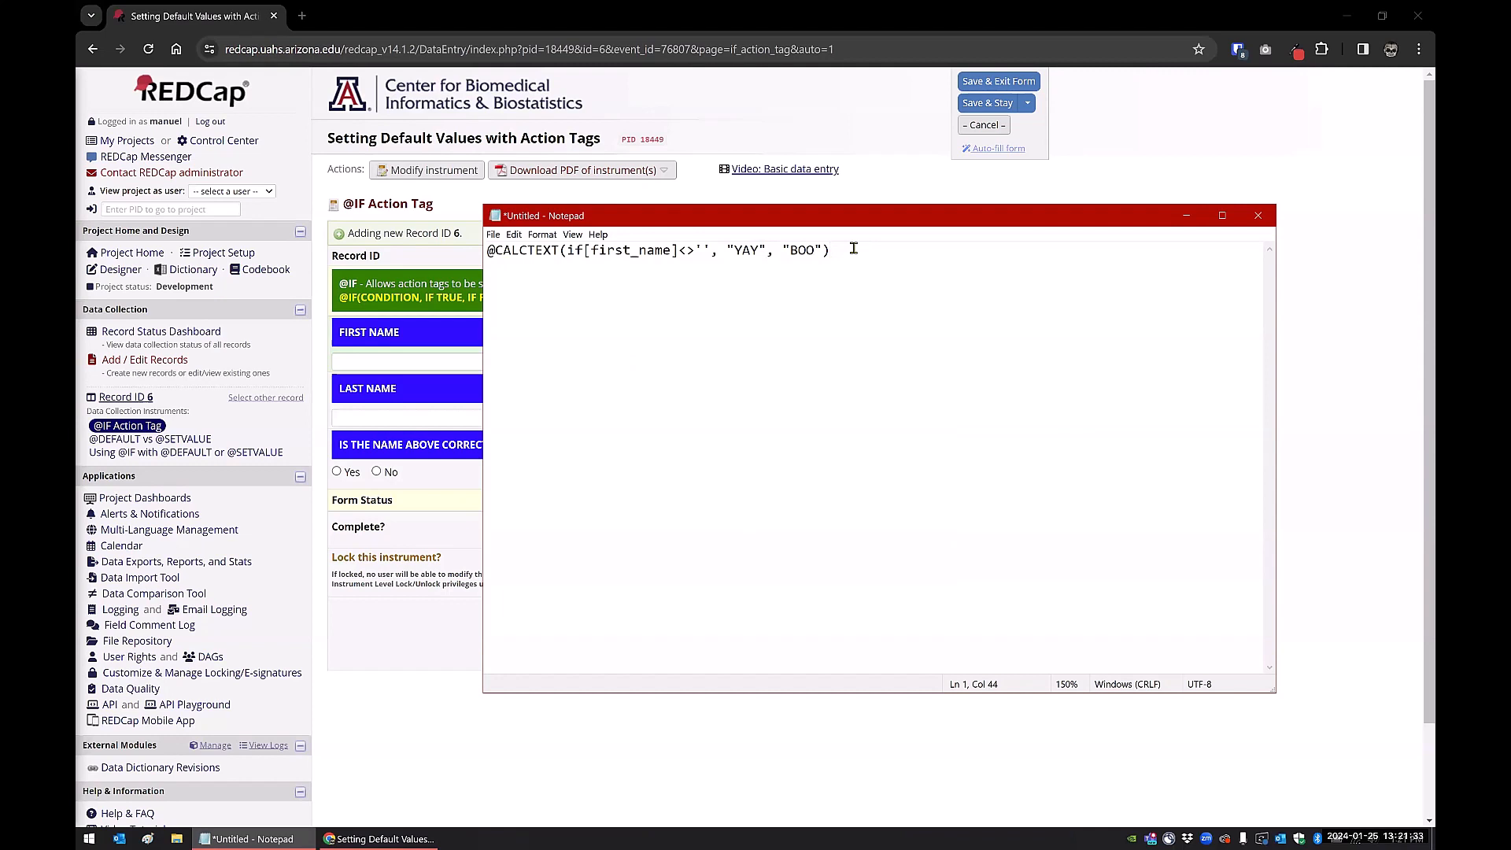
{"action": "key", "text": "Return"}
{"action": "key", "text": "Return"}
{"action": "type", "text": "@"}
{"action": "type", "text": "IF"}
{"action": "type", "text": "([f"}
{"action": "type", "text": "irst_nam"}
{"action": "key", "text": "BackSpace"}
{"action": "key", "text": "BackSpace"}
{"action": "key", "text": "BackSpace"}
{"action": "key", "text": "BackSpace"}
{"action": "type", "text": "_name]"}
{"action": "type", "text": "<>"}
{"action": "type", "text": "'',"}
{"action": "key", "text": "BackSpace"}
{"action": "left_click_drag", "start_coordinate": [629, 226], "coordinate": [715, 240]}
{"action": "left_click_drag", "start_coordinate": [612, 297], "coordinate": [694, 296]}
{"action": "type", "text": "name_correc"}
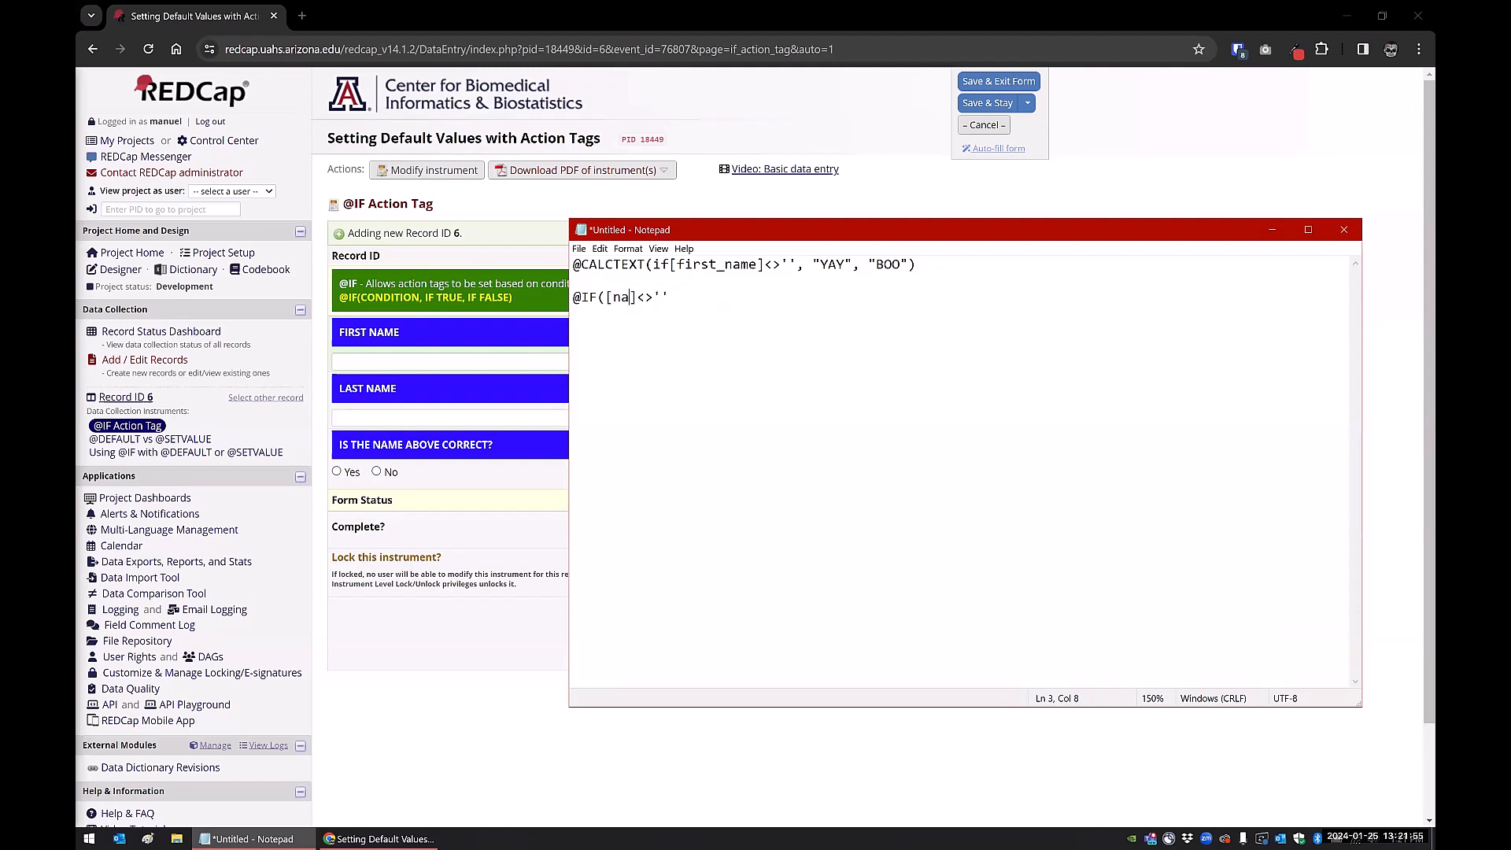
{"action": "type", "text": "t"}
{"action": "left_click_drag", "start_coordinate": [717, 298], "coordinate": [757, 297]}
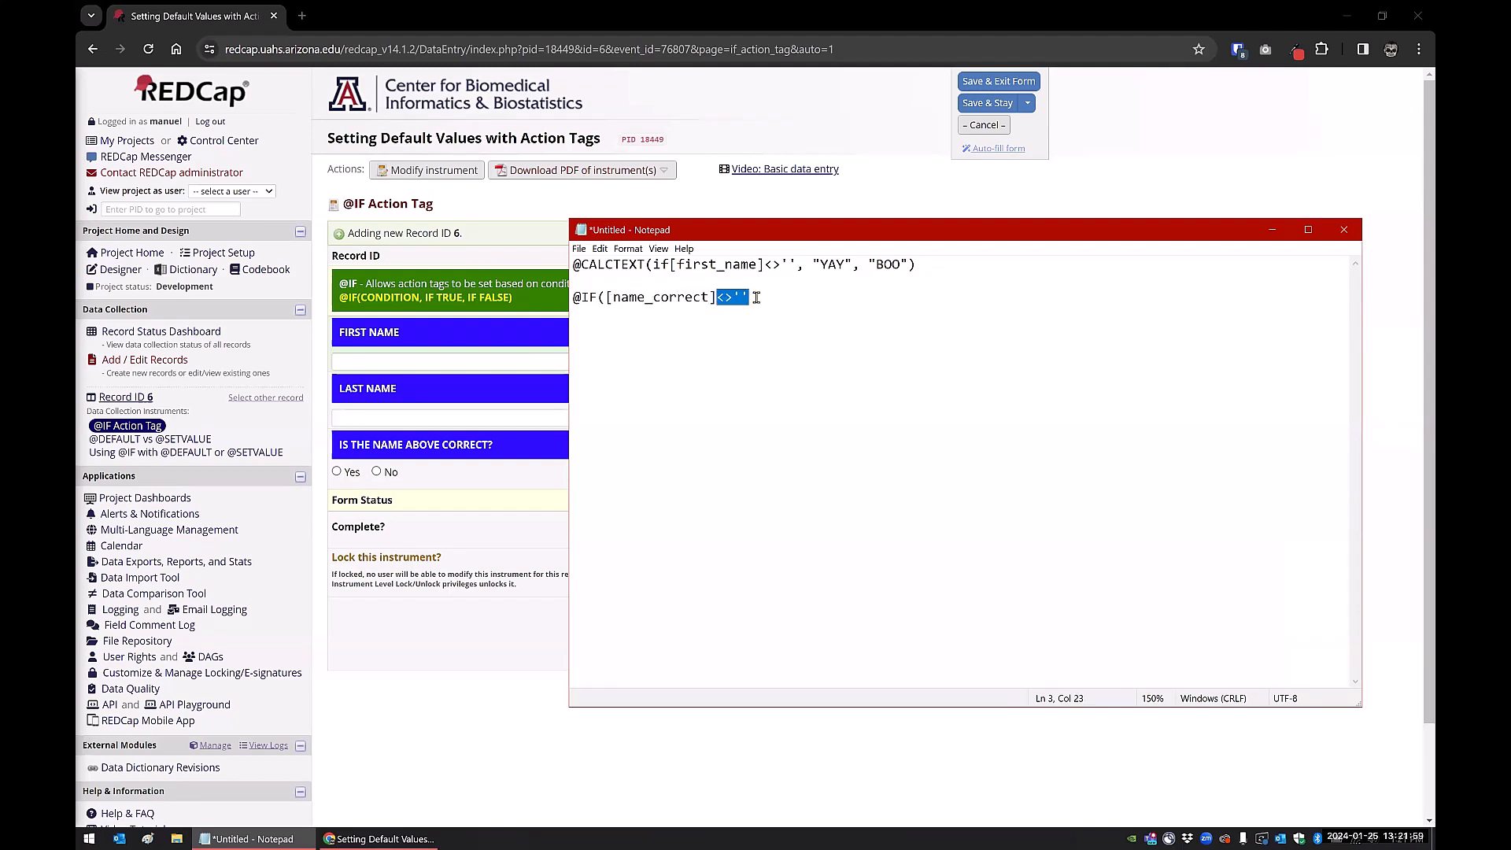
{"action": "type", "text": "='1'"}
{"action": "type", "text": ", @READON"}
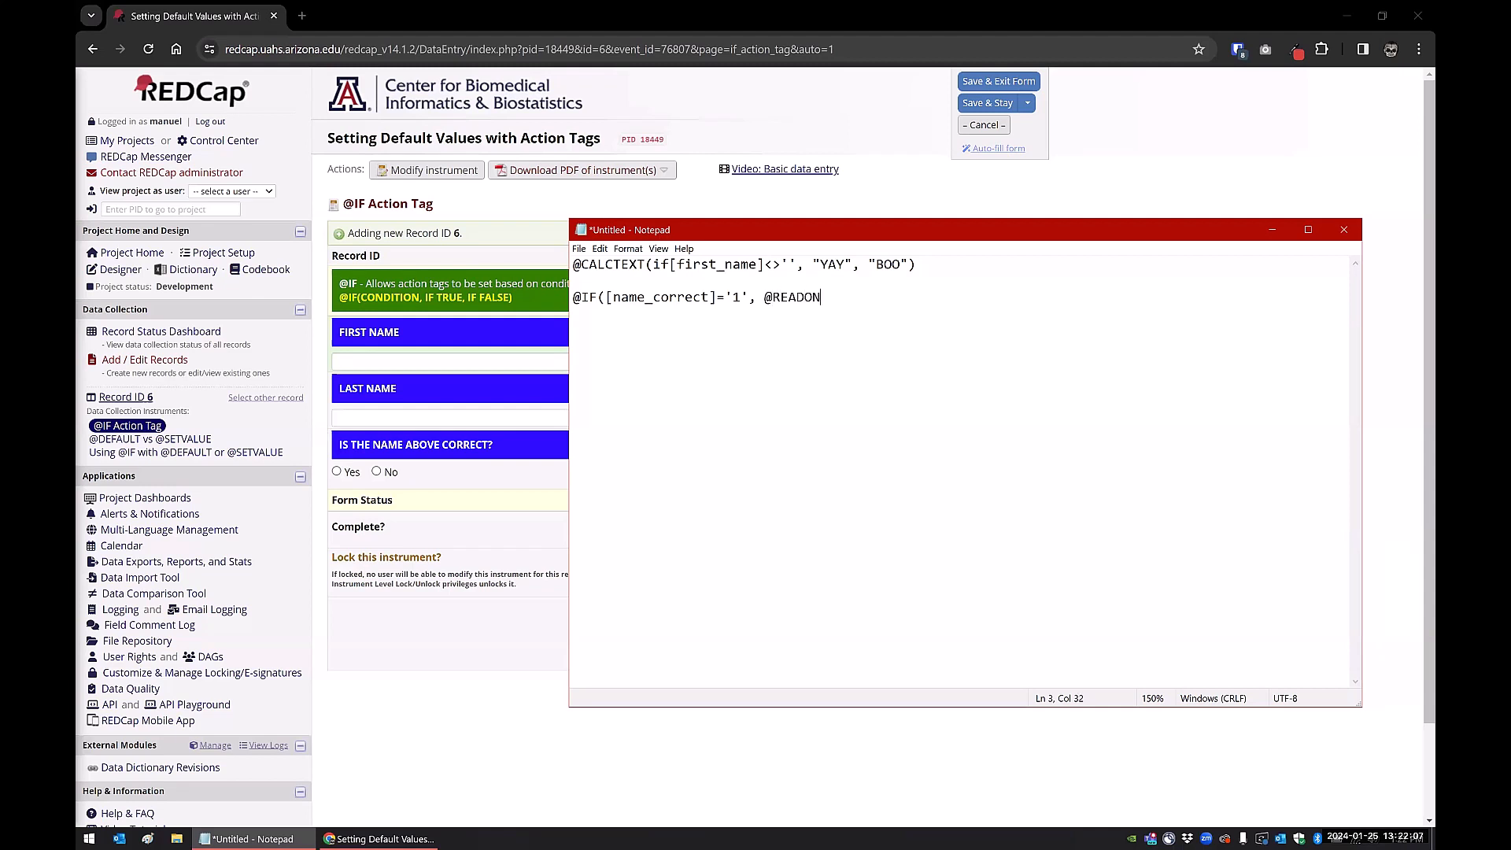
{"action": "type", "text": "LY,'')"}
{"action": "left_click_drag", "start_coordinate": [573, 297], "coordinate": [869, 295]}
Fill in FIRST NAME and LAST NAME, select Yes for name correct, and Save & Stay
{"action": "left_click", "coordinate": [451, 540]}
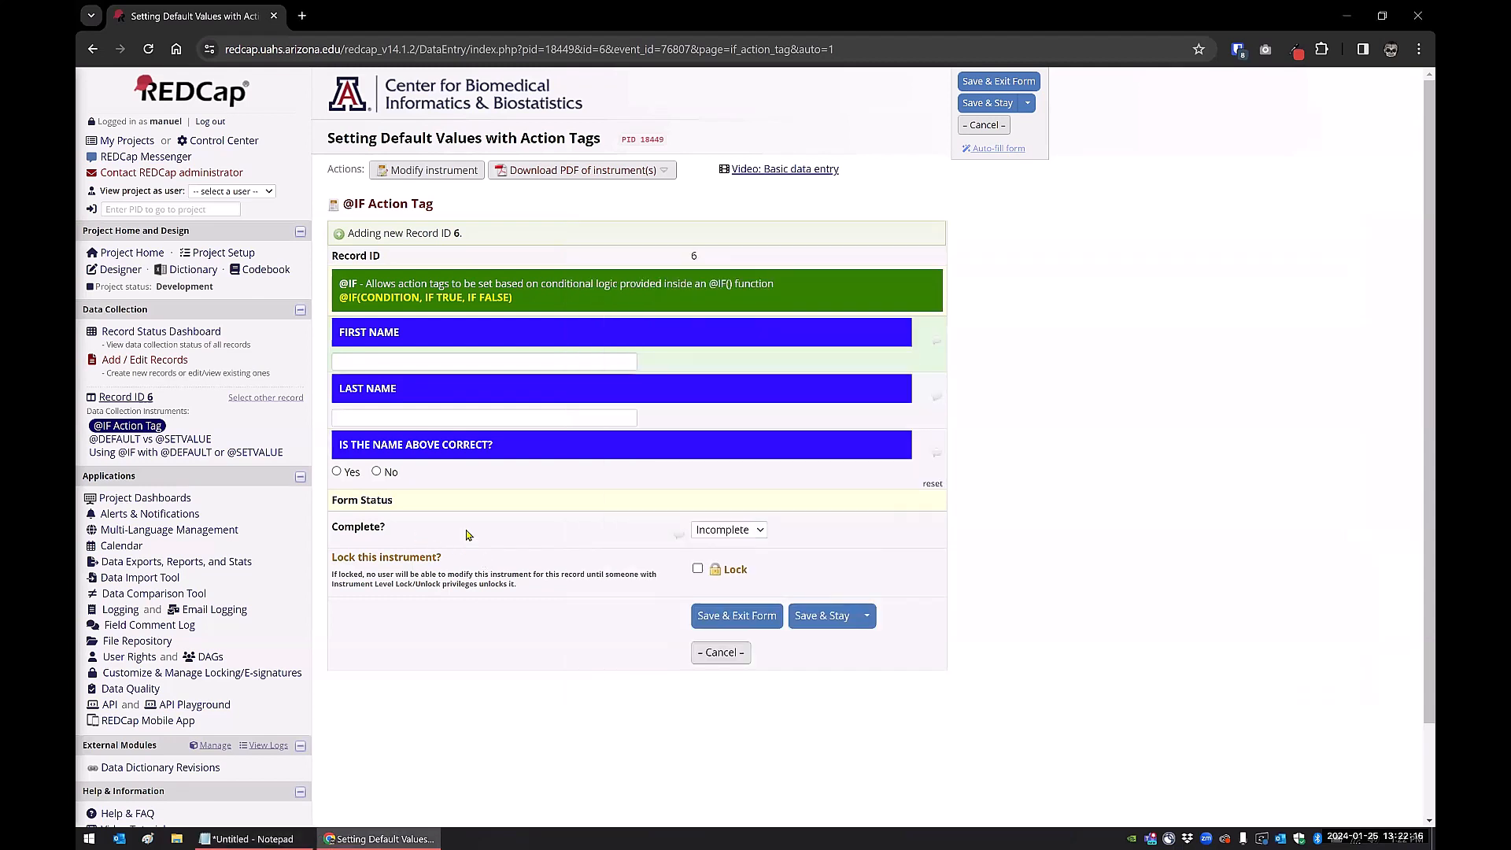
{"action": "left_click", "coordinate": [358, 362]}
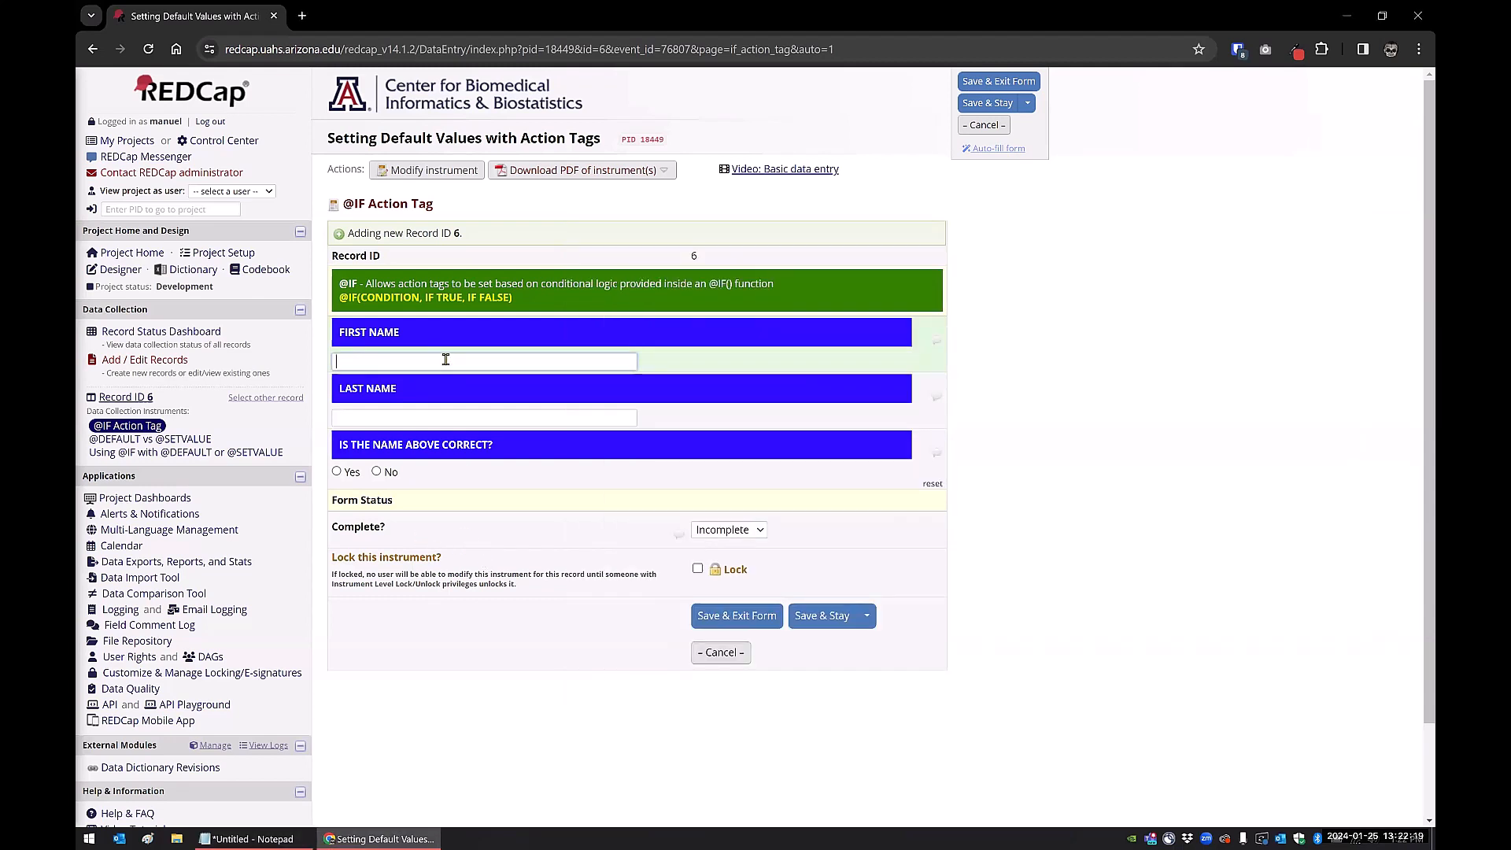
{"action": "key", "text": "Tab"}
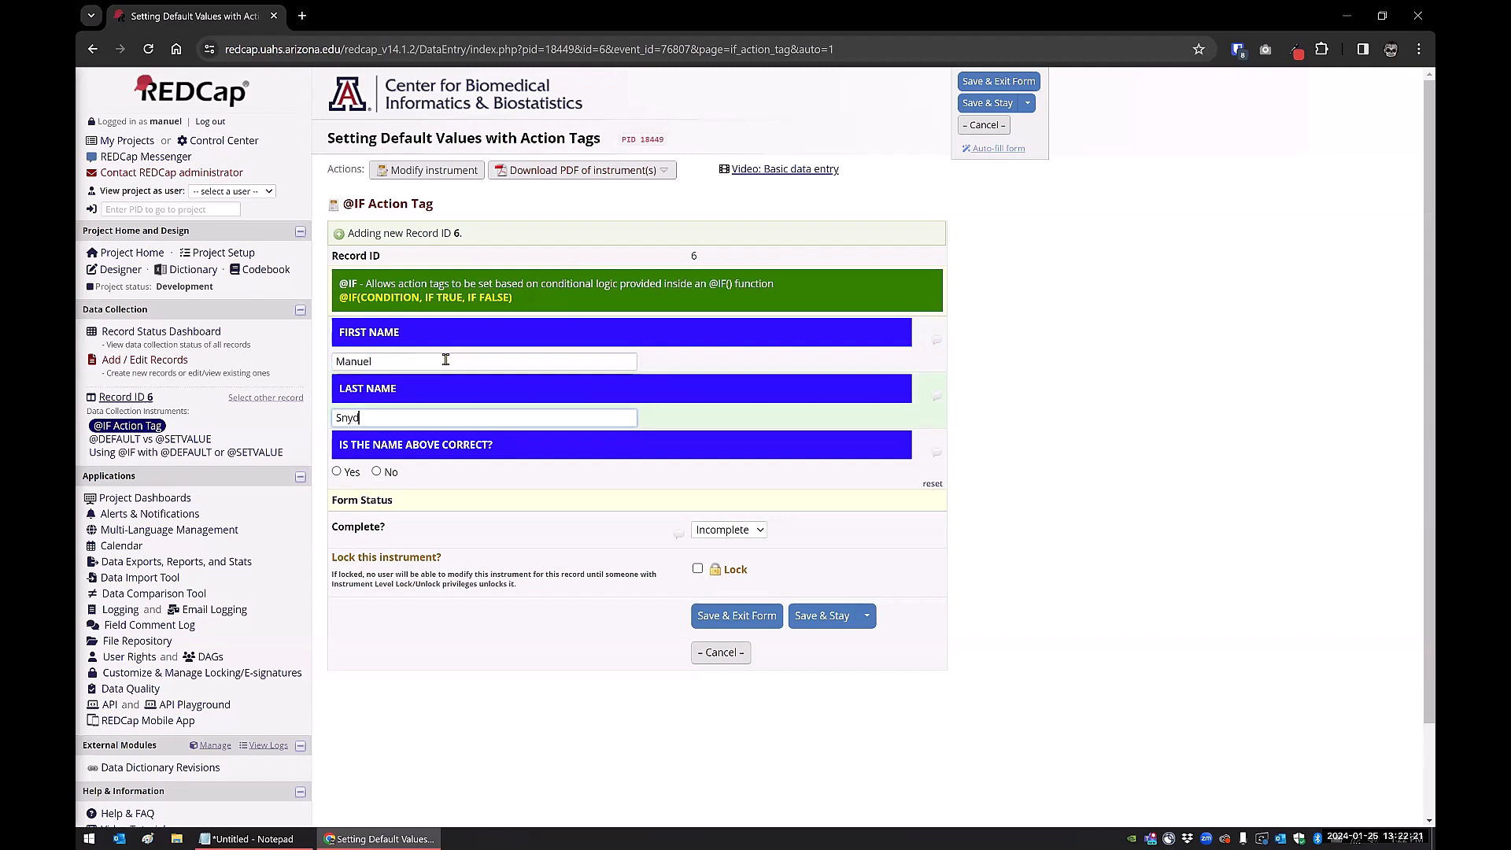
{"action": "key", "text": "Tab"}
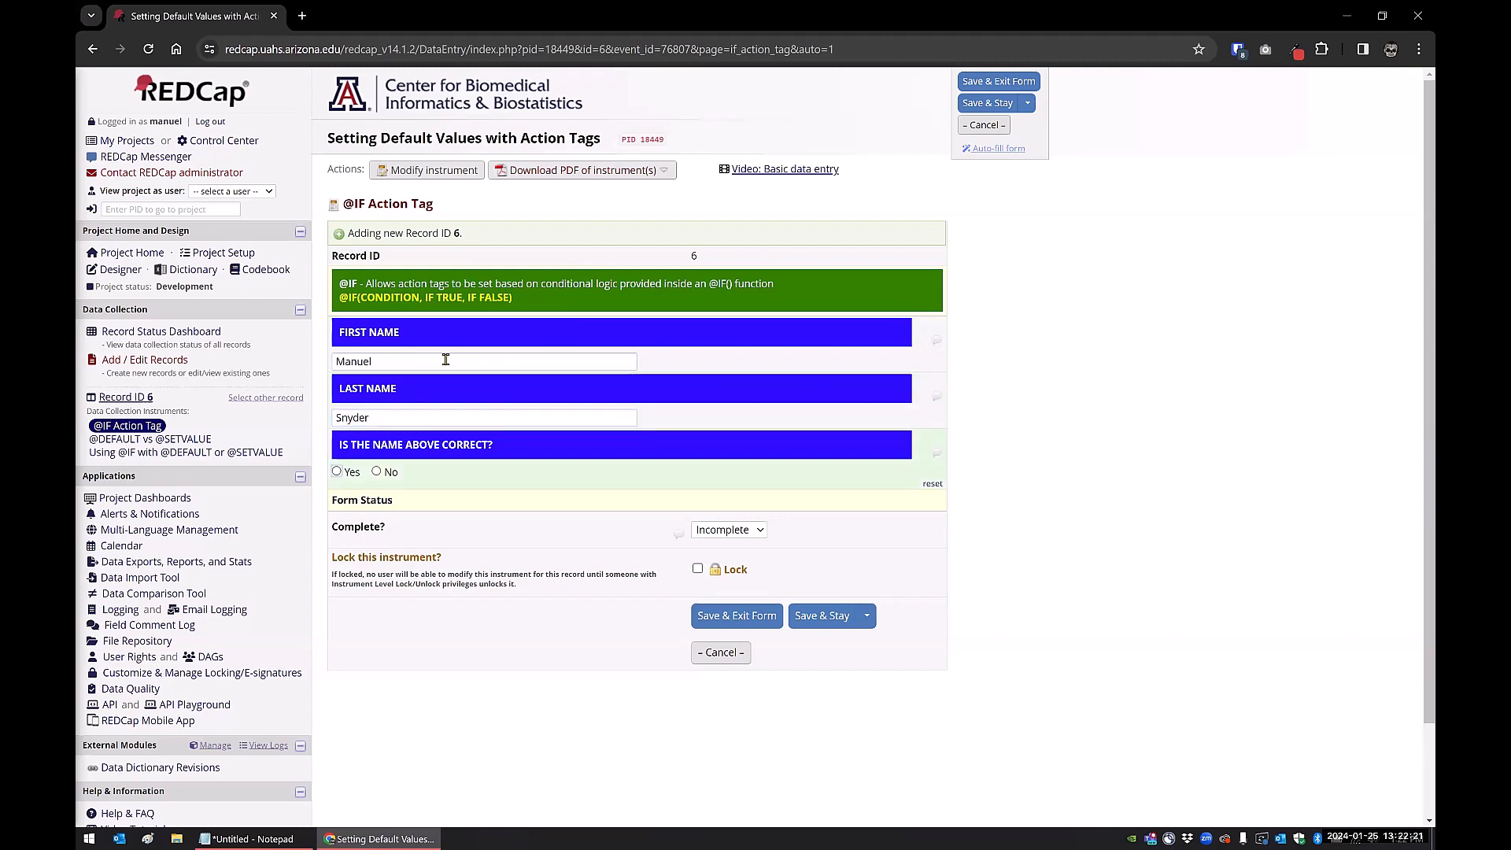
{"action": "left_click", "coordinate": [337, 473]}
{"action": "left_click", "coordinate": [377, 472]}
{"action": "left_click", "coordinate": [337, 472]}
{"action": "left_click", "coordinate": [814, 621]}
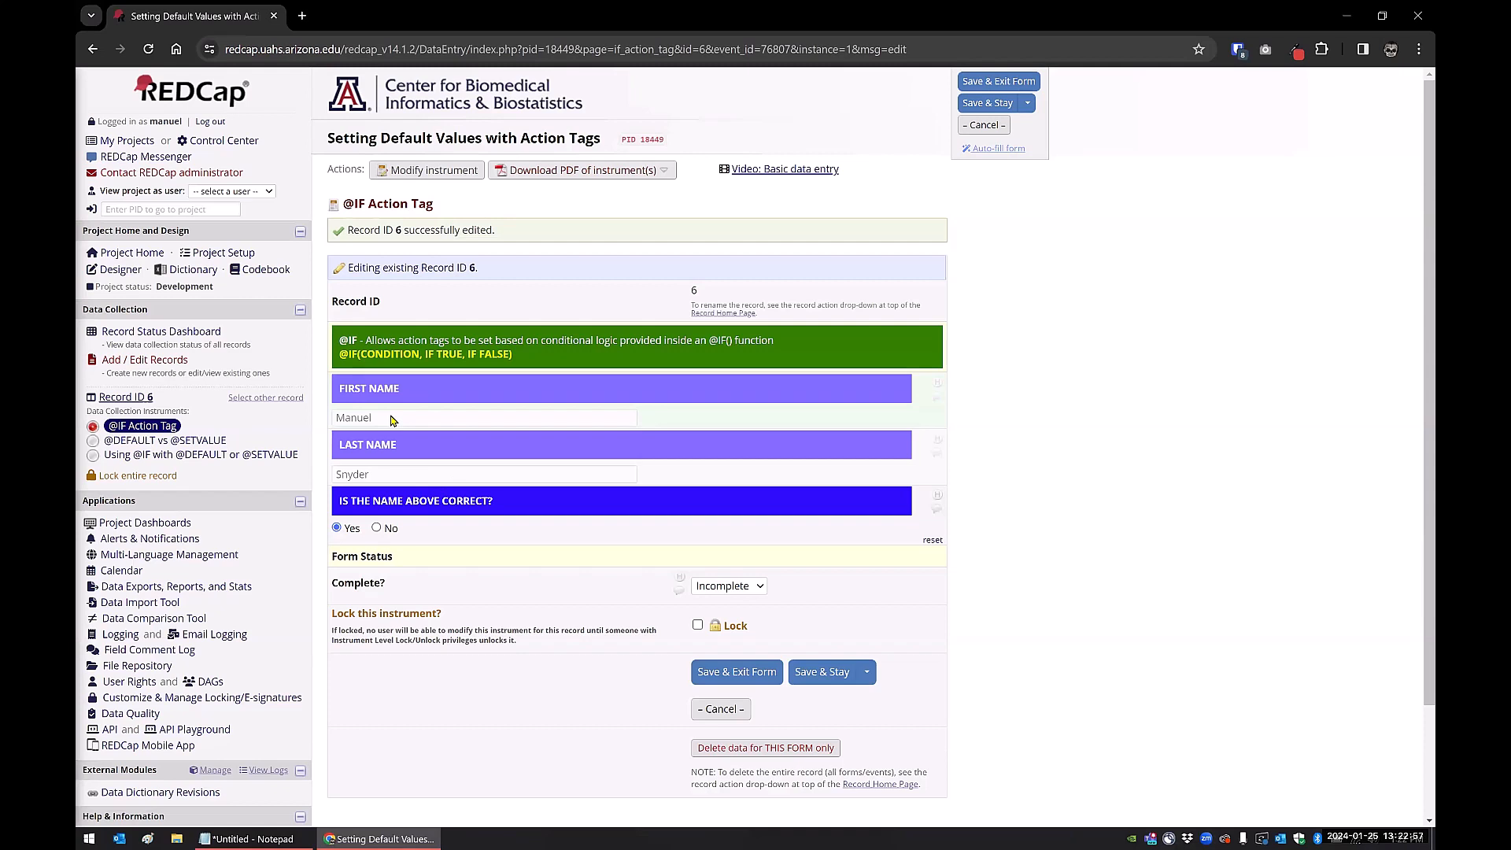
Save record 6 with No for name correct, then replace the first name value
{"action": "left_click", "coordinate": [376, 527]}
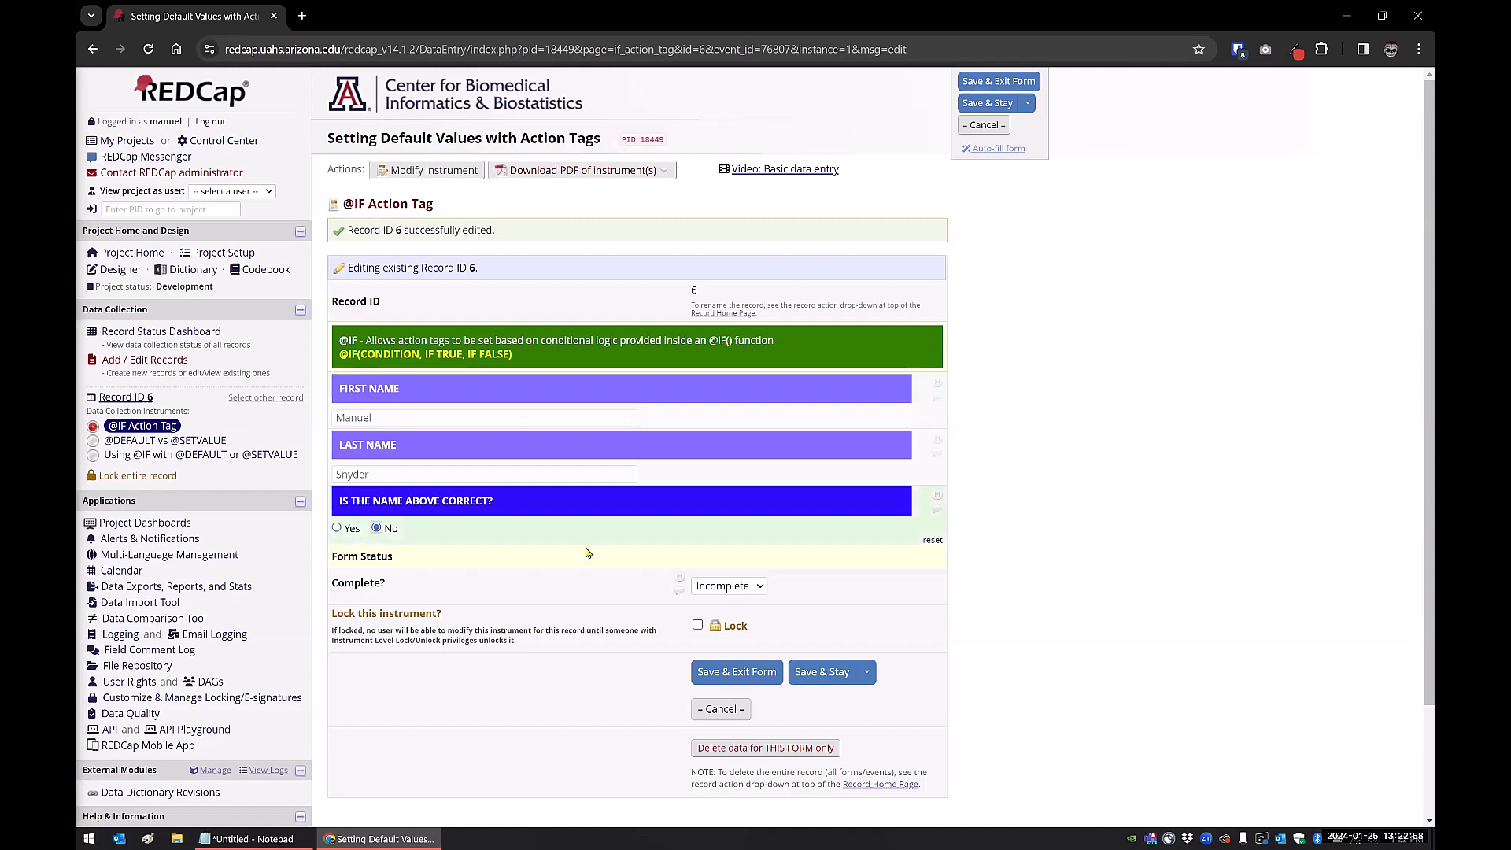
{"action": "left_click", "coordinate": [817, 676]}
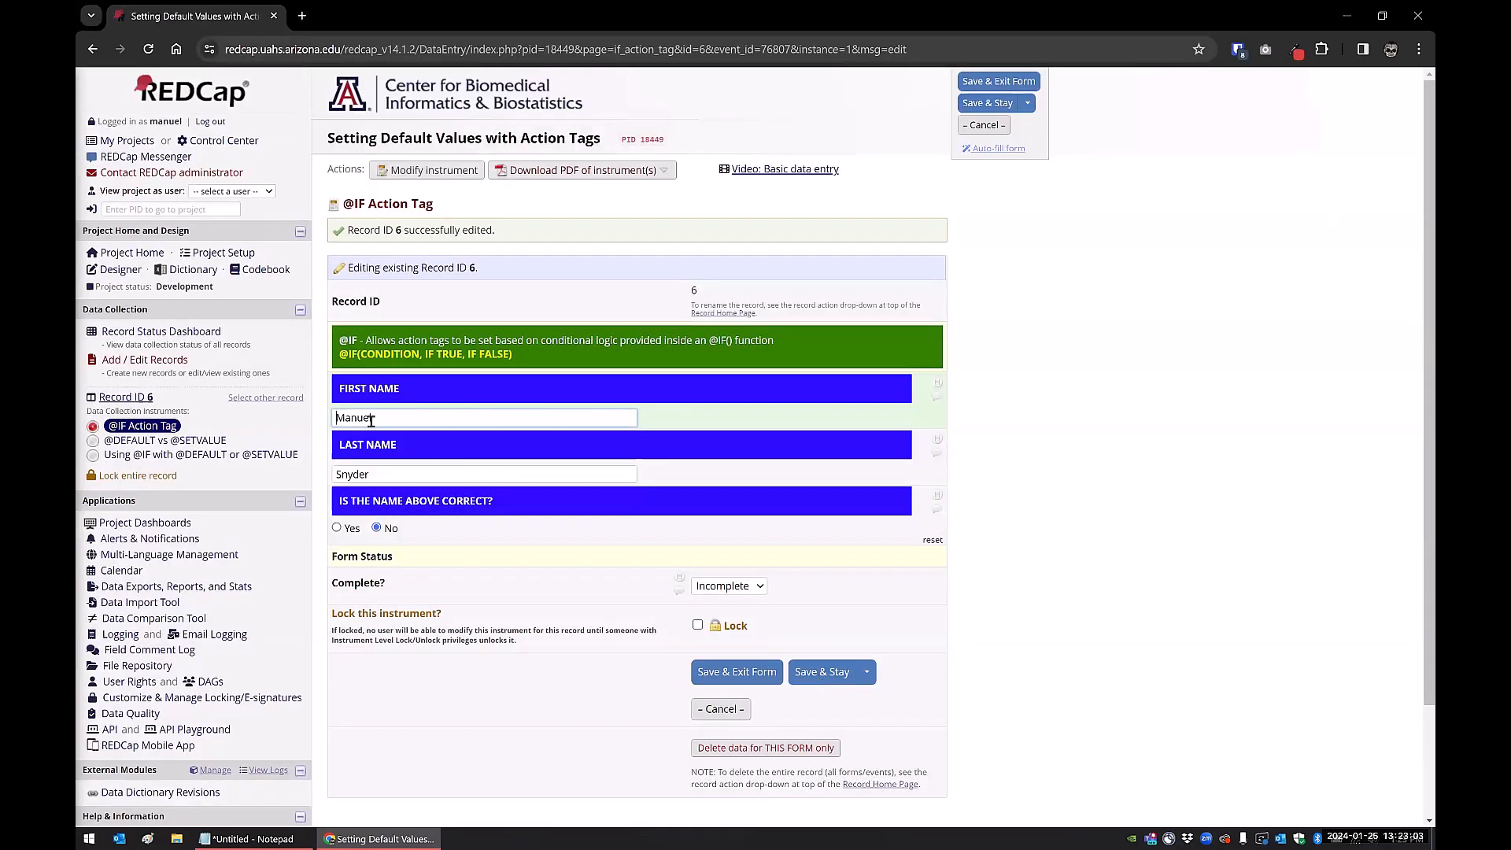
{"action": "double_click", "coordinate": [401, 418]}
{"action": "type", "text": "John"}
{"action": "key", "text": "Tab"}
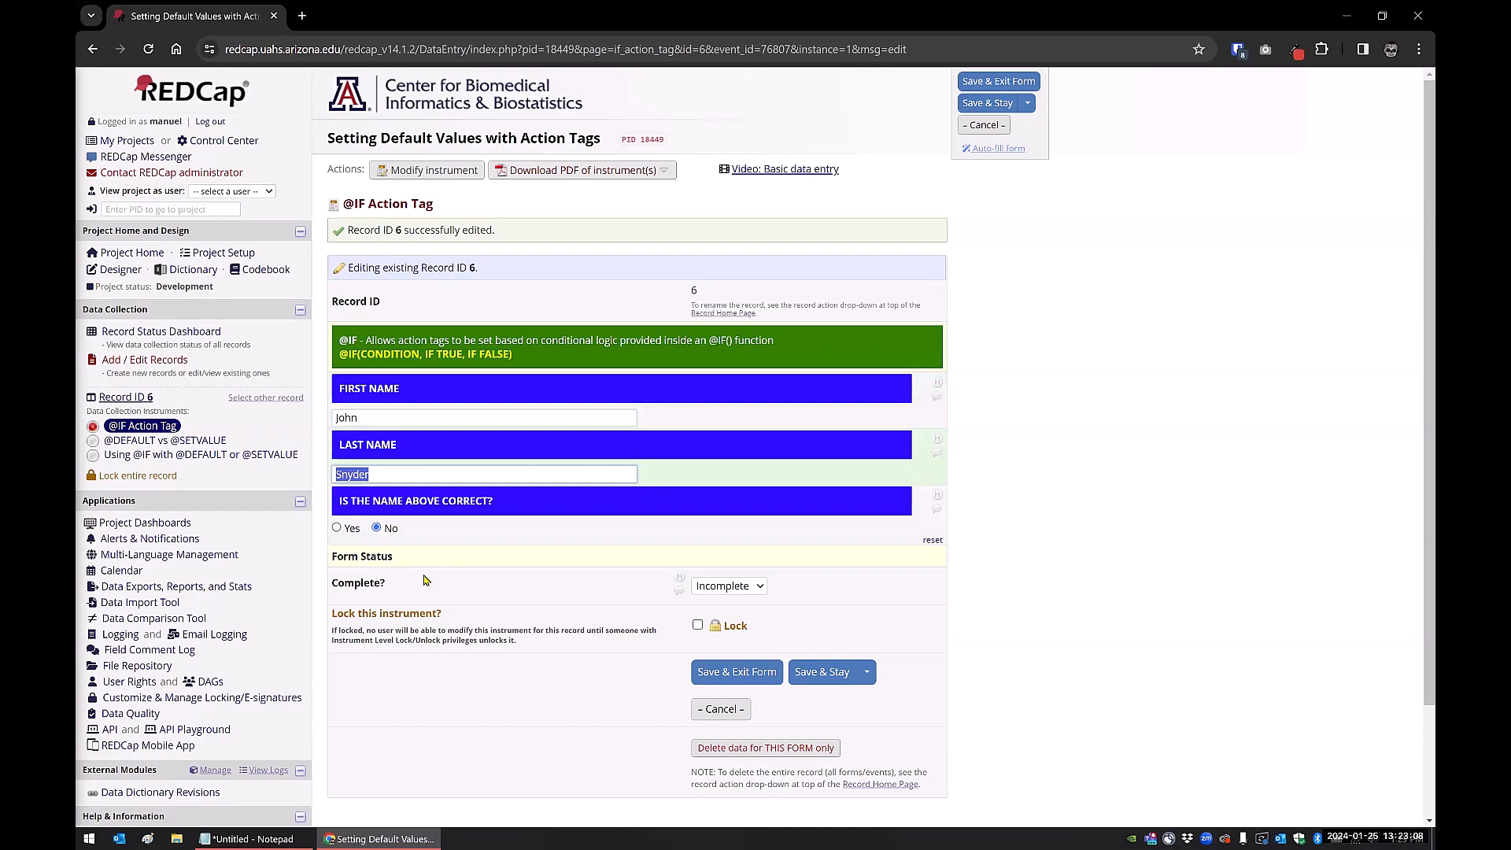
Save with Yes for name correct, then clear that answer and save again
{"action": "left_click", "coordinate": [338, 528]}
{"action": "left_click", "coordinate": [827, 672]}
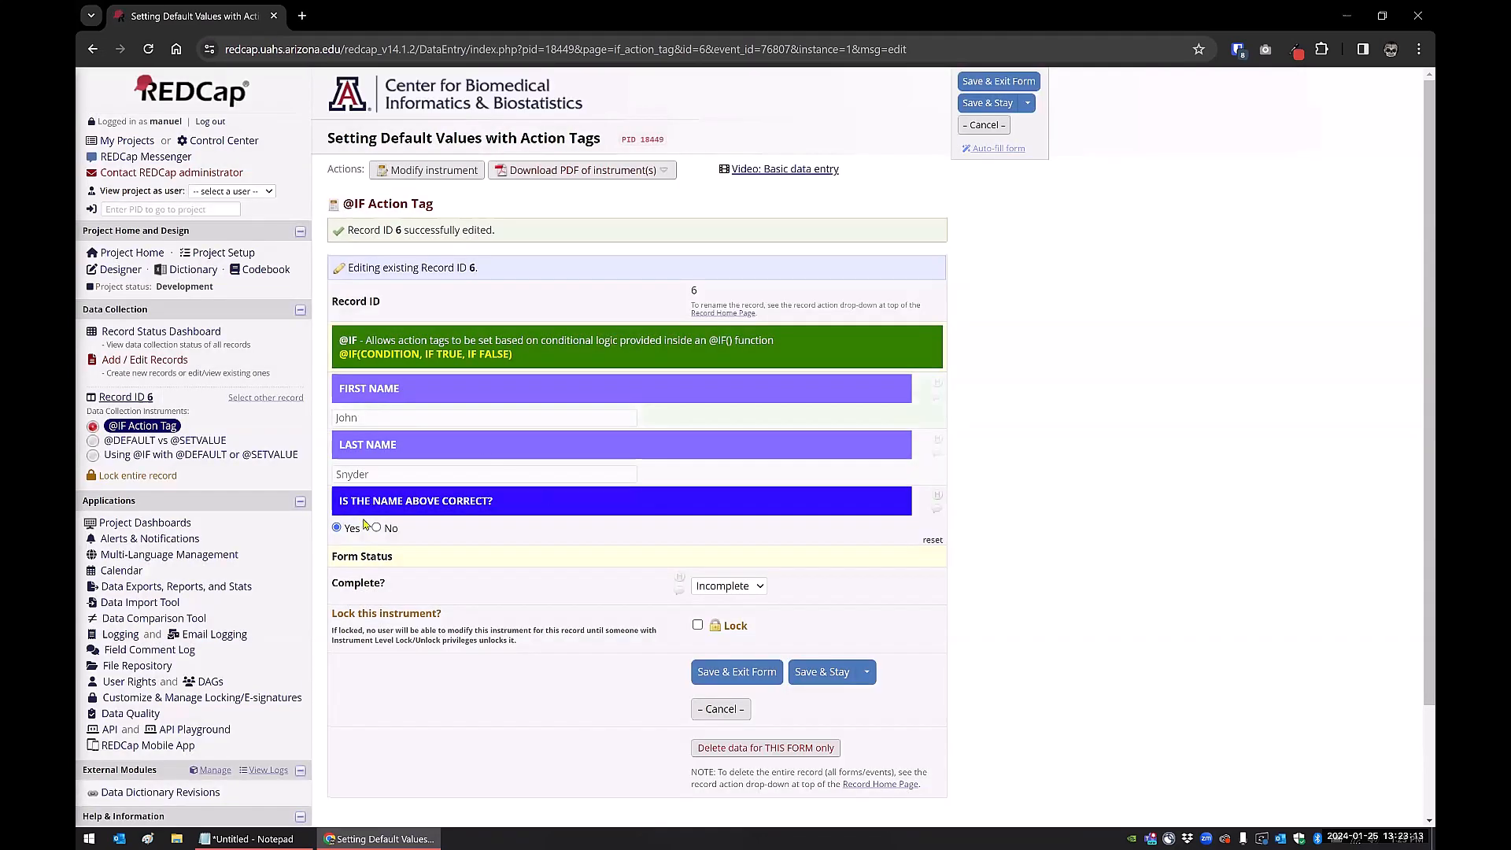
{"action": "left_click", "coordinate": [933, 540]}
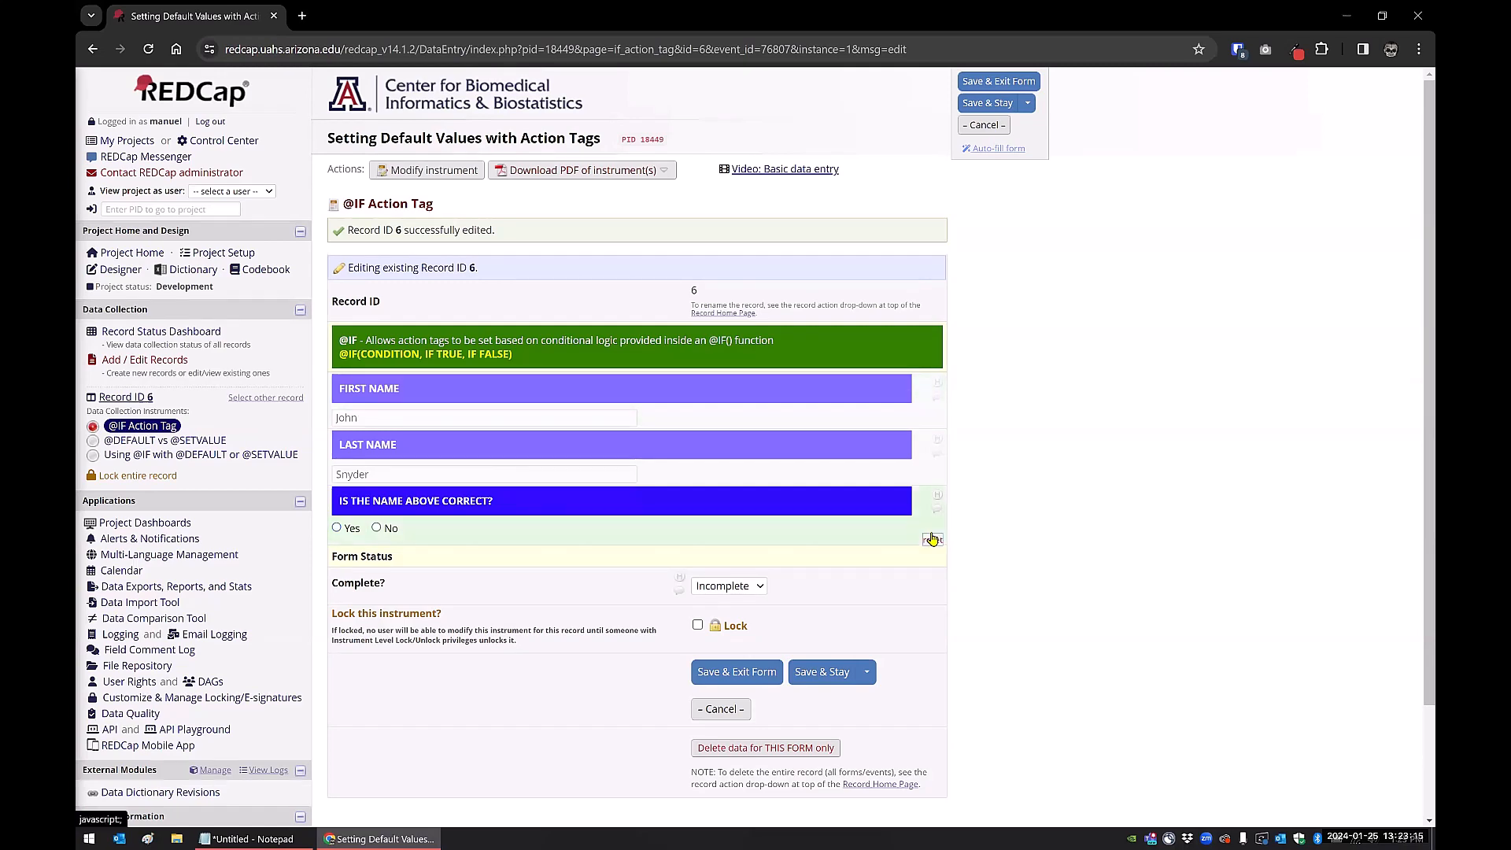
{"action": "left_click", "coordinate": [819, 683]}
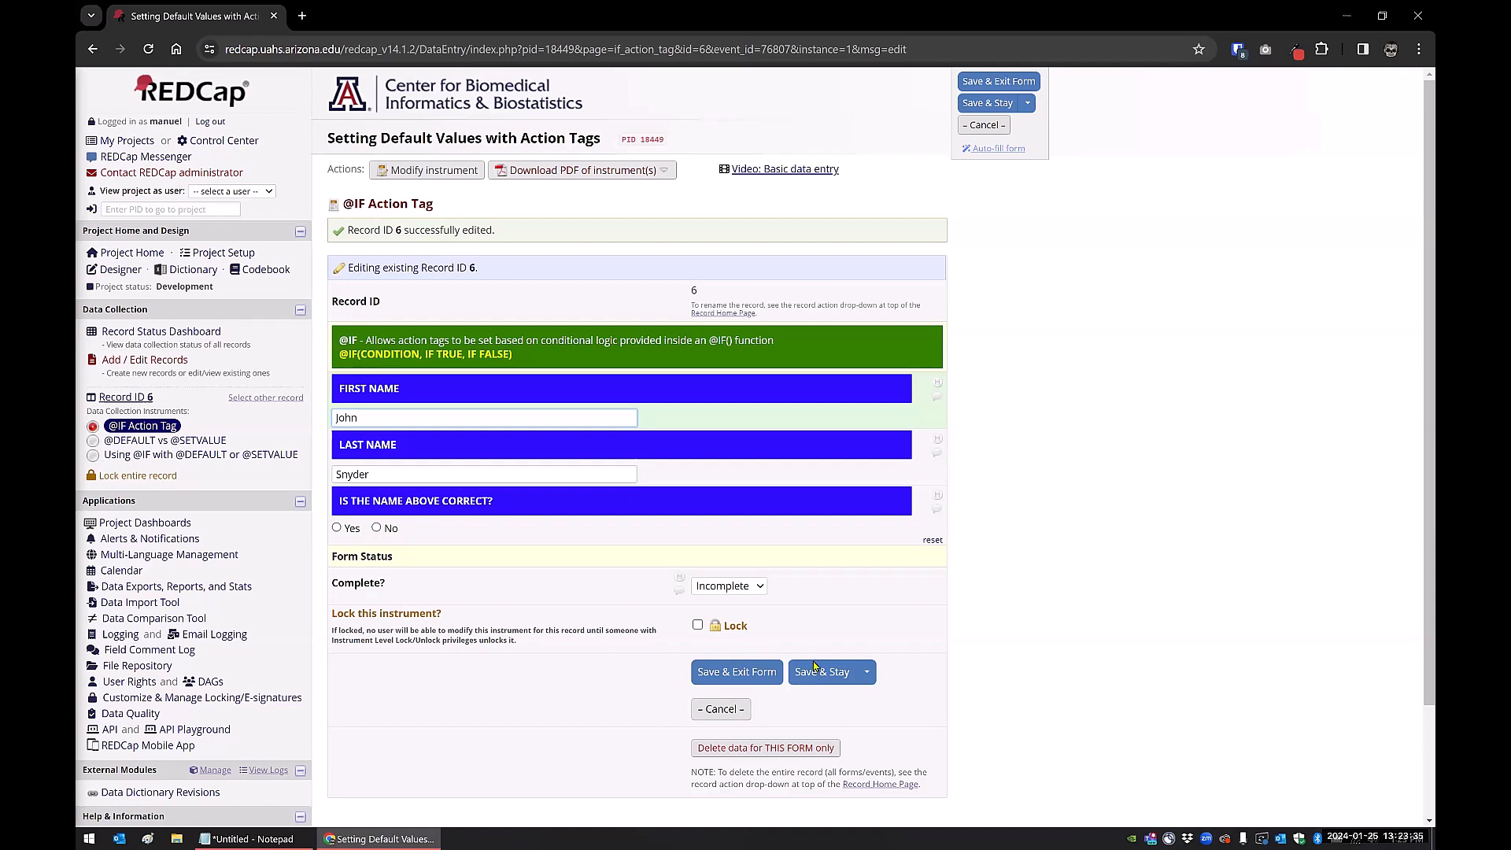
{"action": "left_click", "coordinate": [203, 443]}
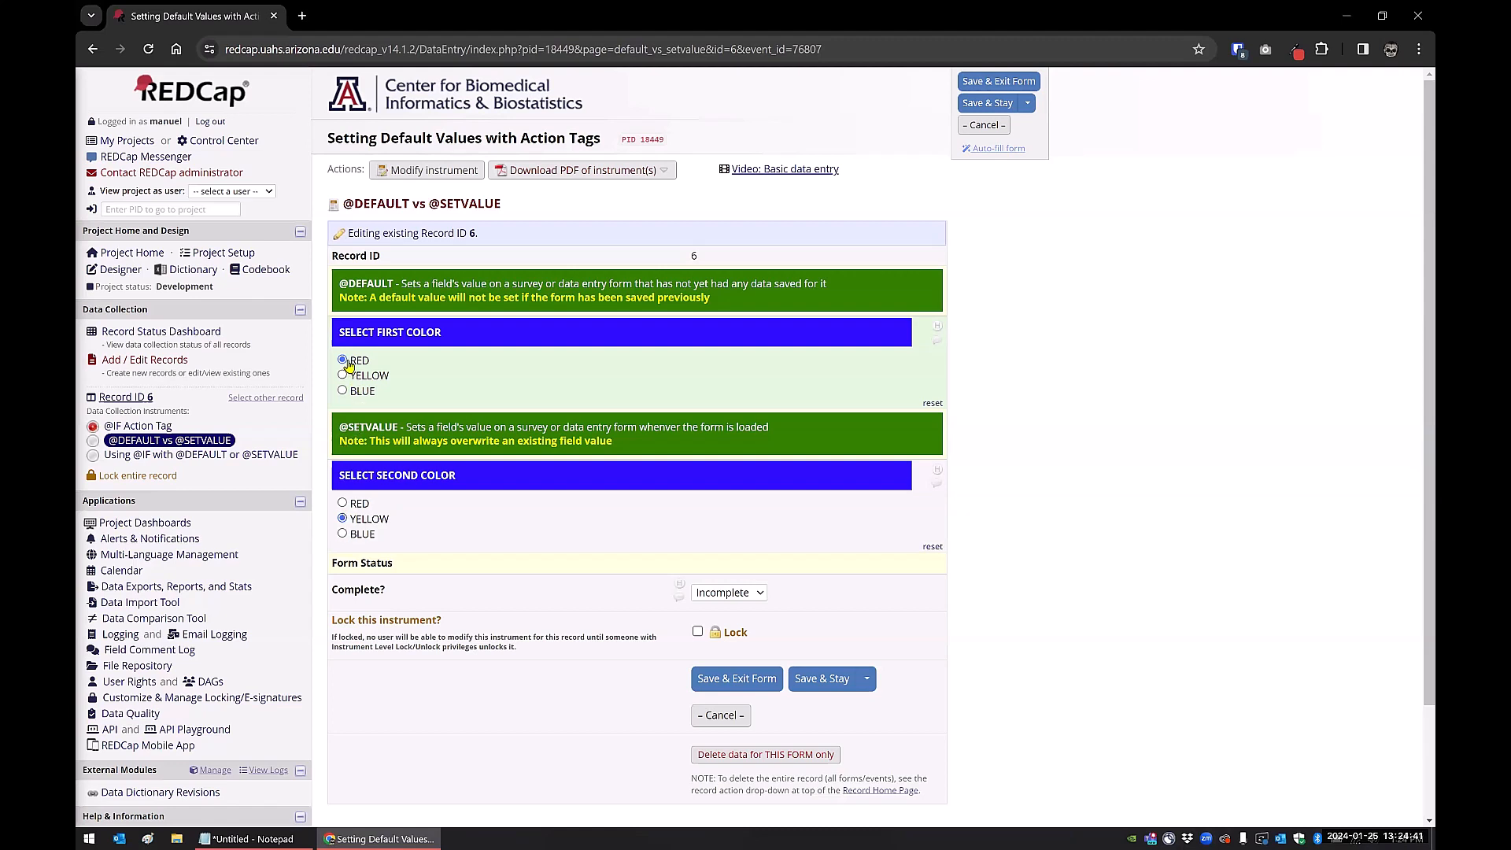
Save BLUE/BLUE, then YELLOW/RED as the first and second colours
{"action": "left_click", "coordinate": [342, 391]}
{"action": "left_click", "coordinate": [343, 534]}
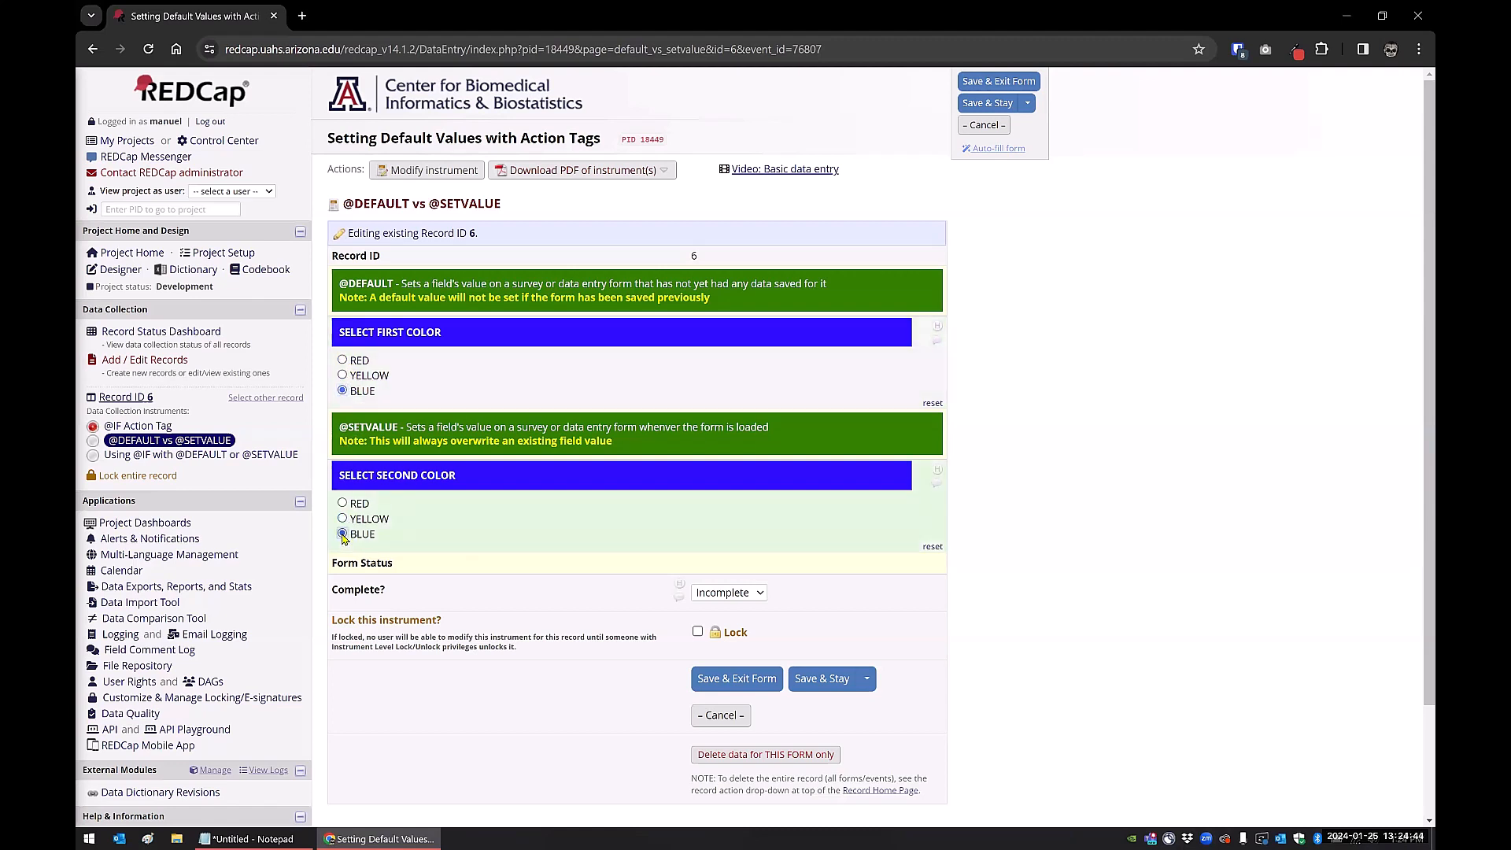
{"action": "left_click", "coordinate": [823, 682]}
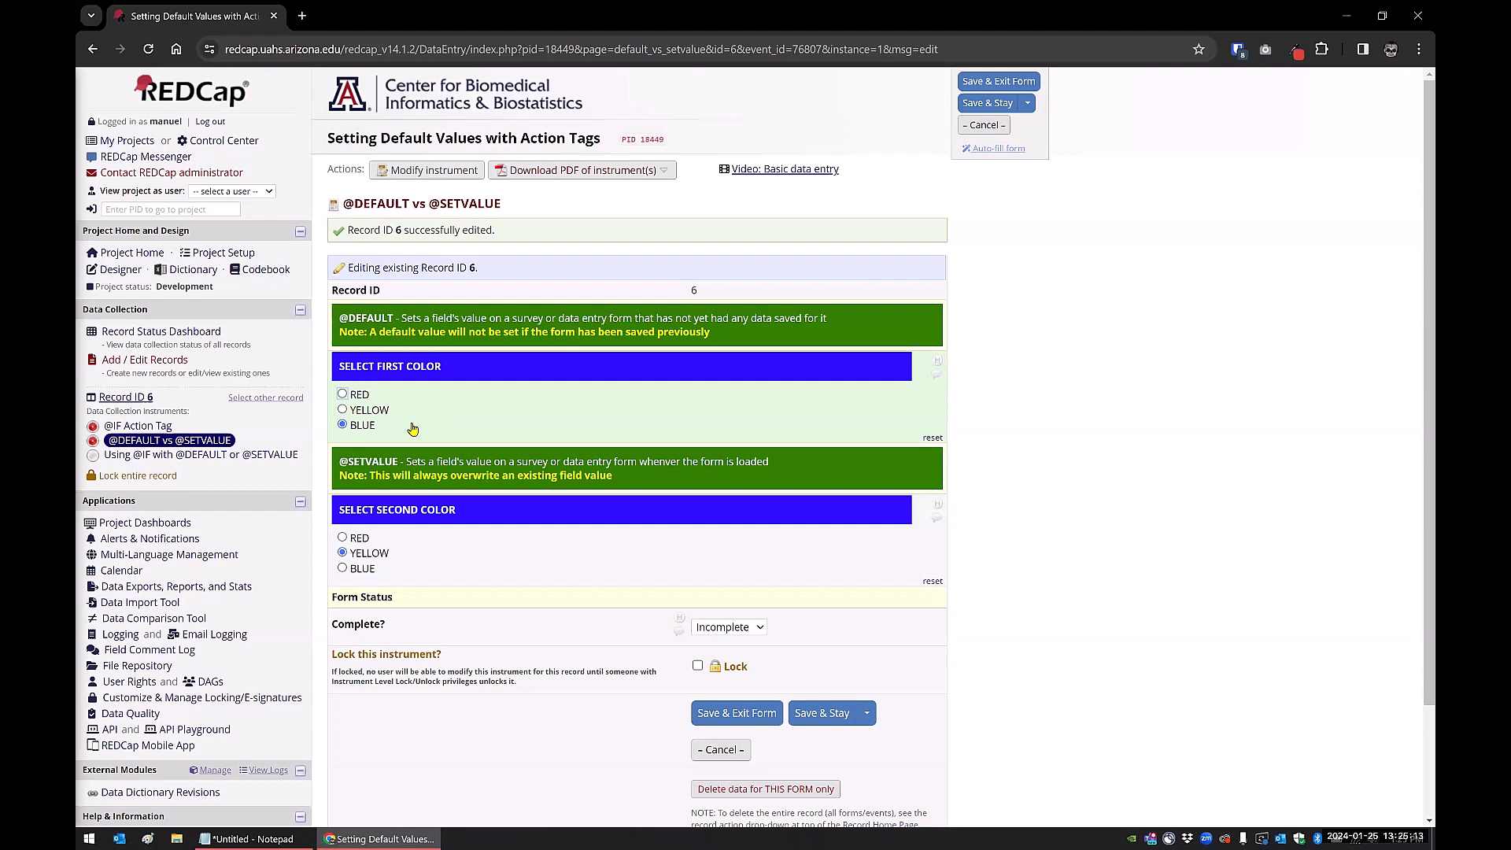
{"action": "left_click", "coordinate": [342, 410]}
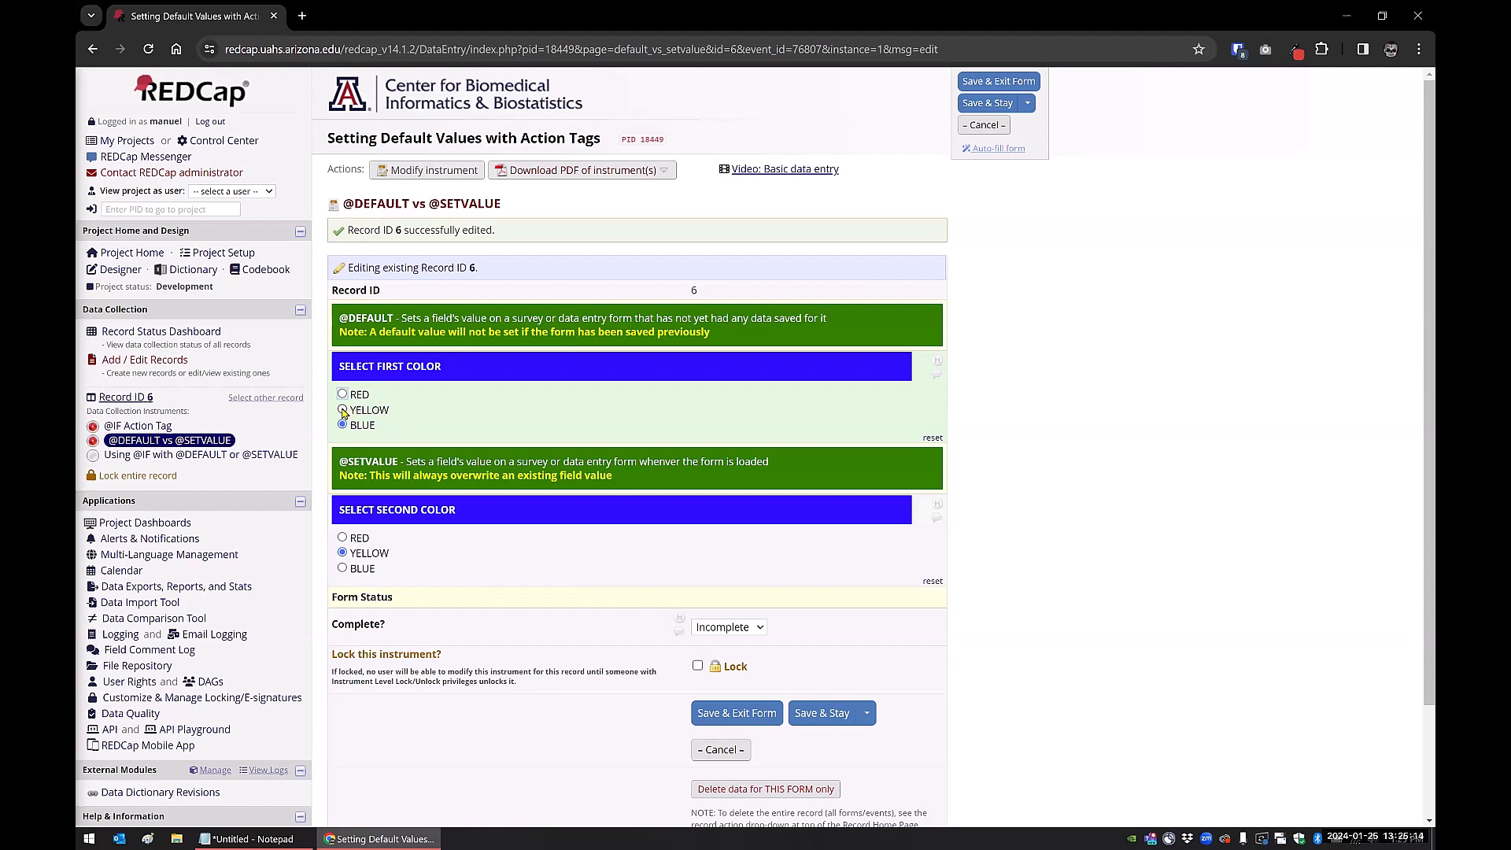
{"action": "left_click", "coordinate": [343, 538]}
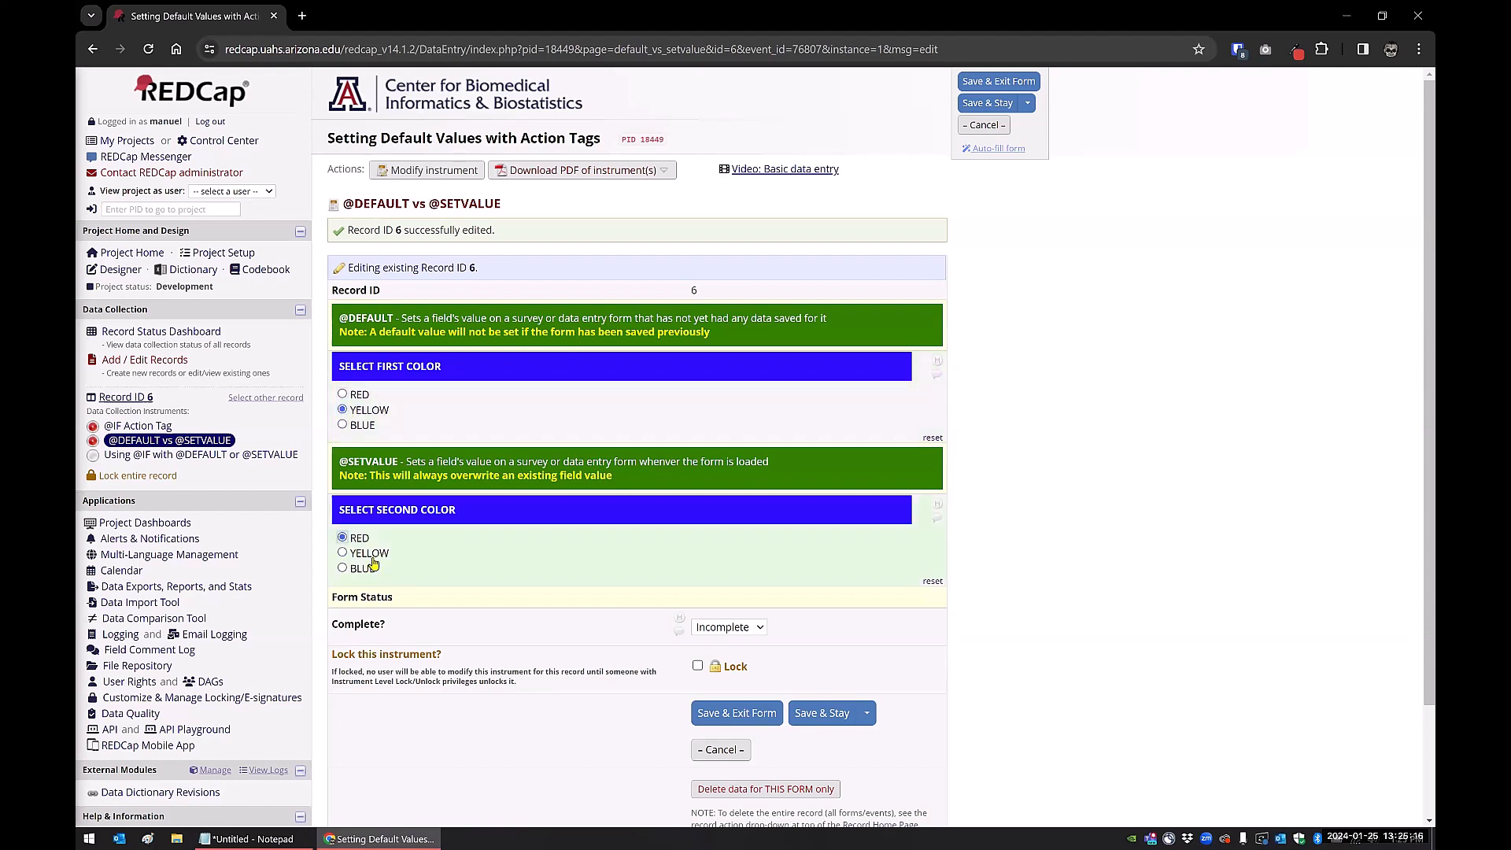
{"action": "left_click", "coordinate": [814, 713]}
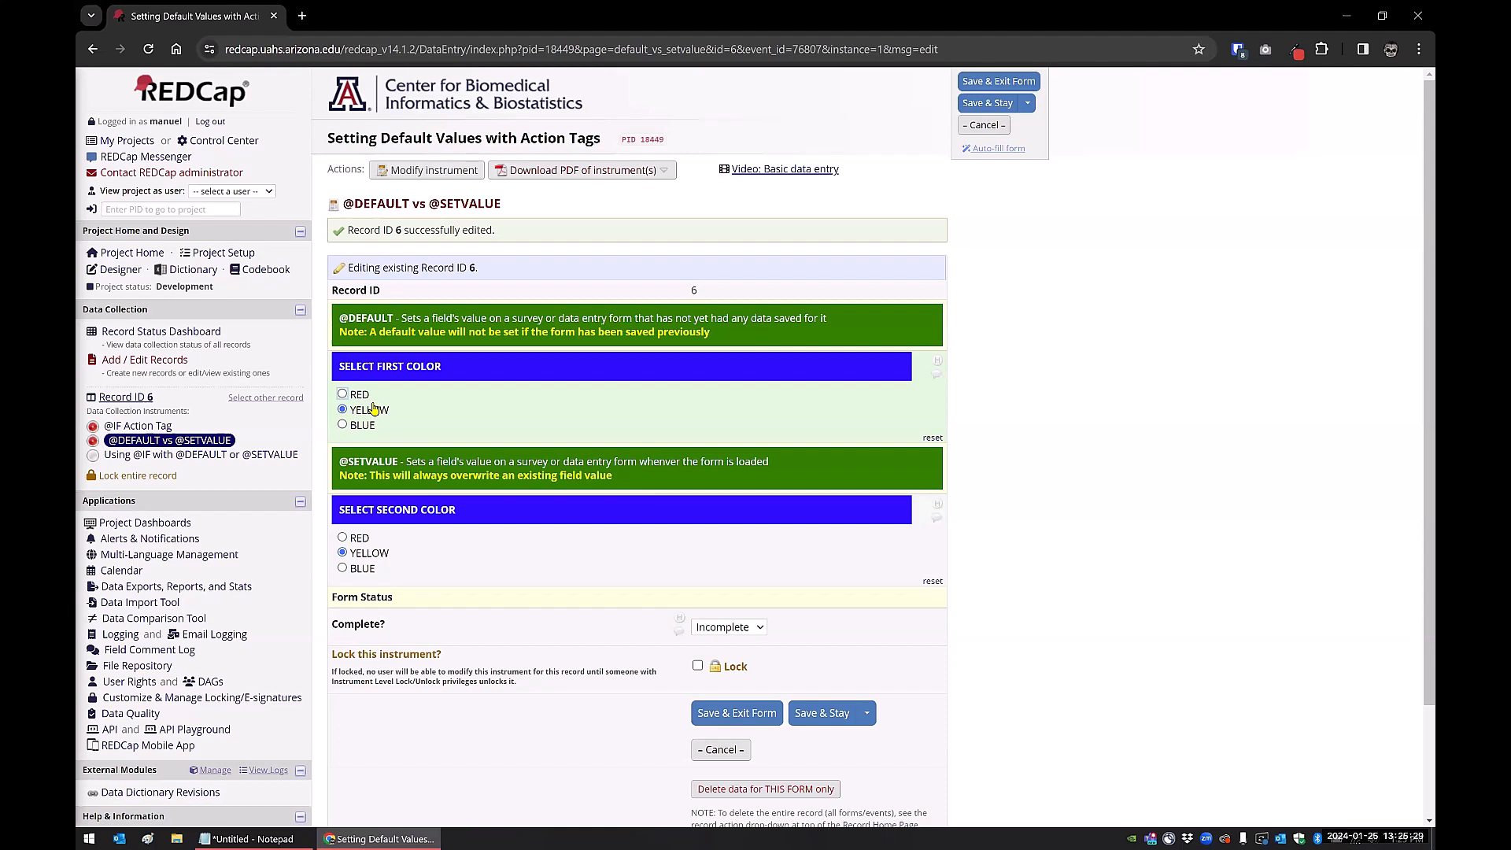
{"action": "left_click", "coordinate": [929, 439]}
{"action": "left_click", "coordinate": [816, 718]}
{"action": "left_click", "coordinate": [266, 460]}
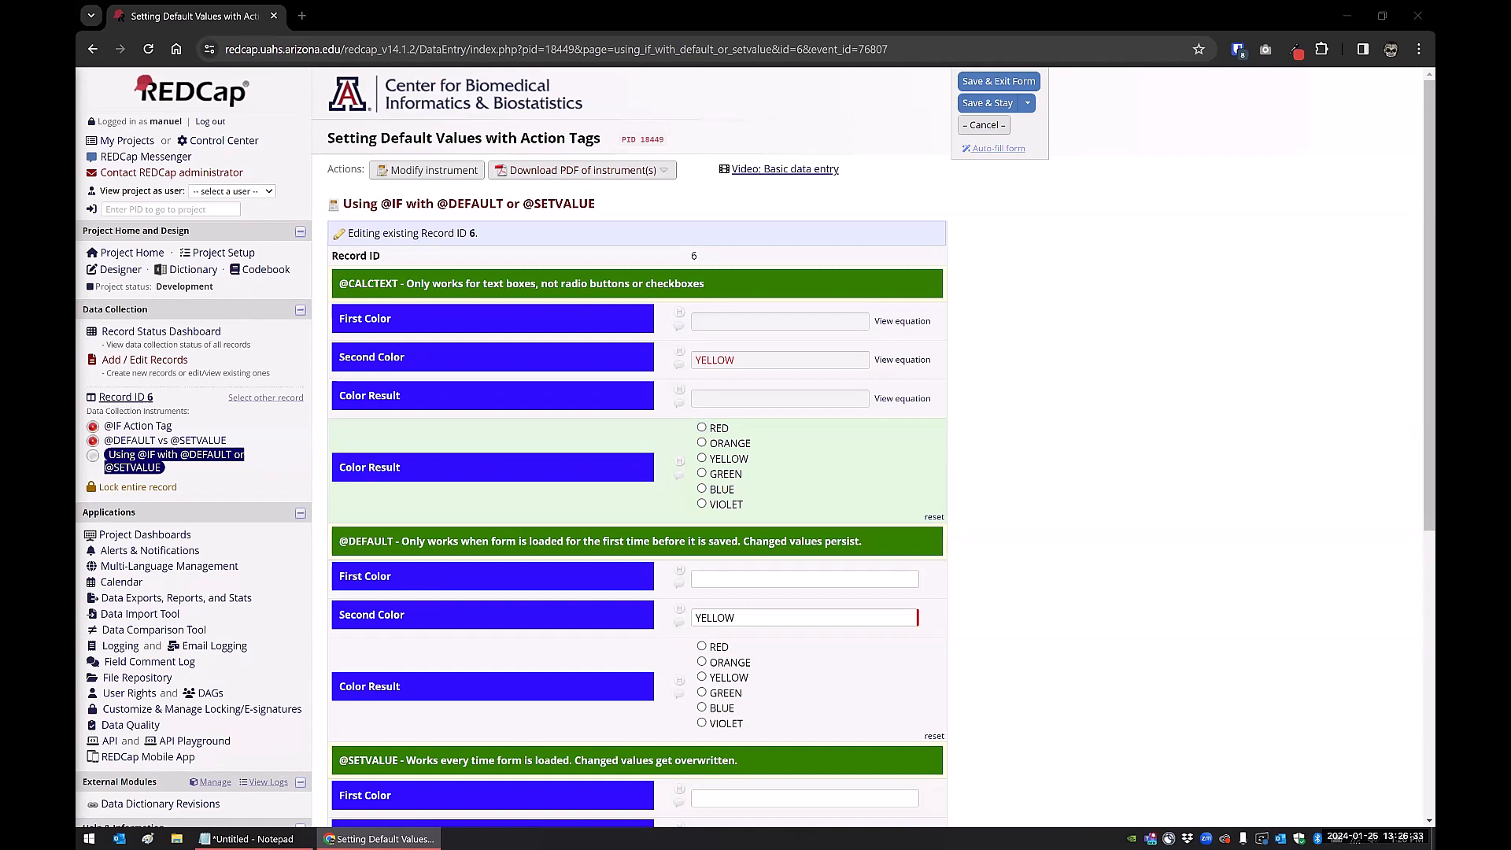
{"action": "left_click", "coordinate": [236, 837]}
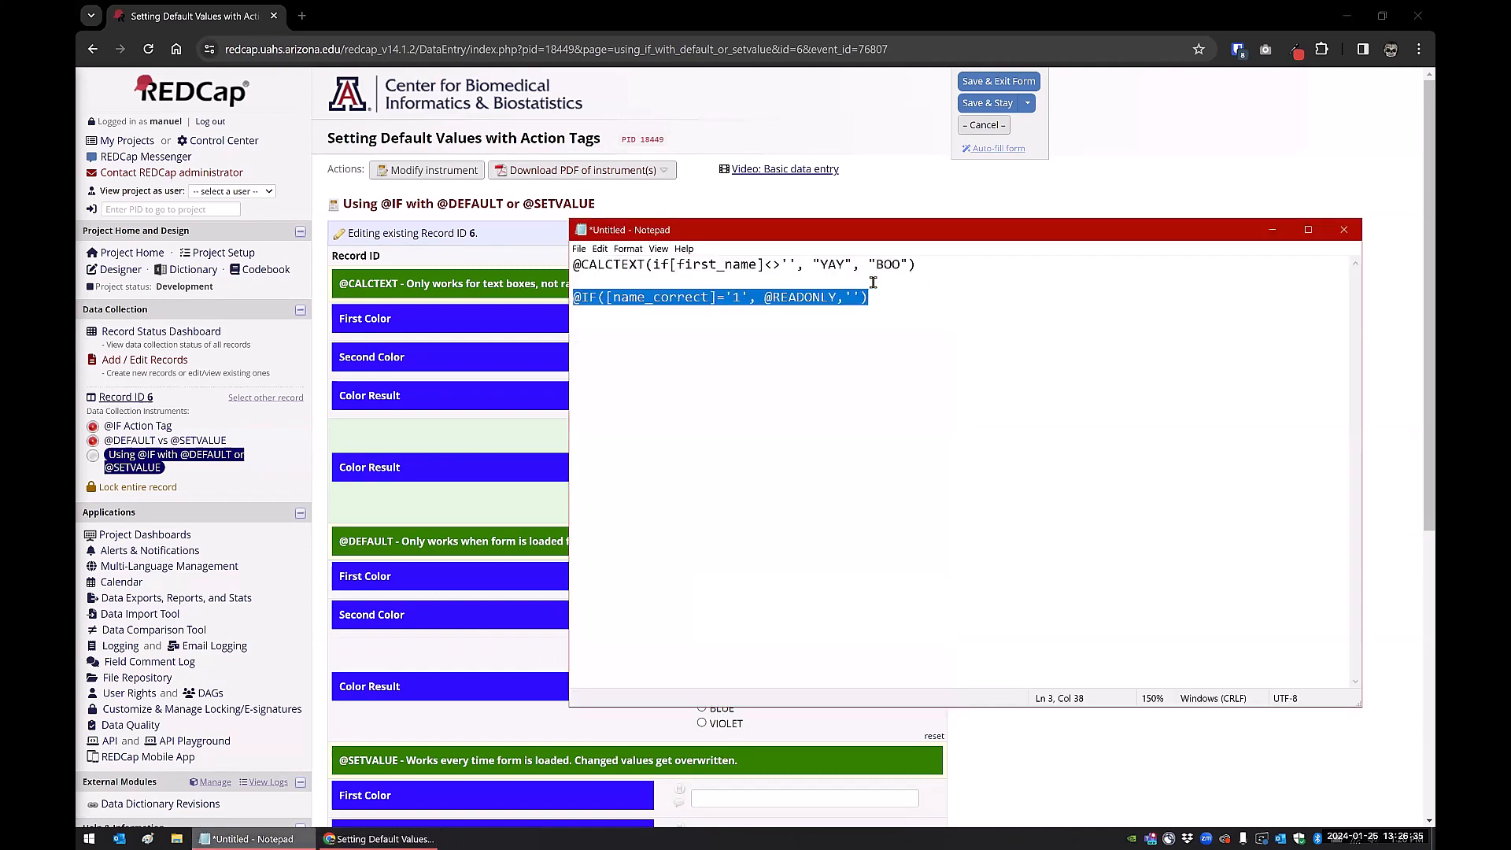
{"action": "left_click_drag", "start_coordinate": [918, 265], "coordinate": [561, 261]}
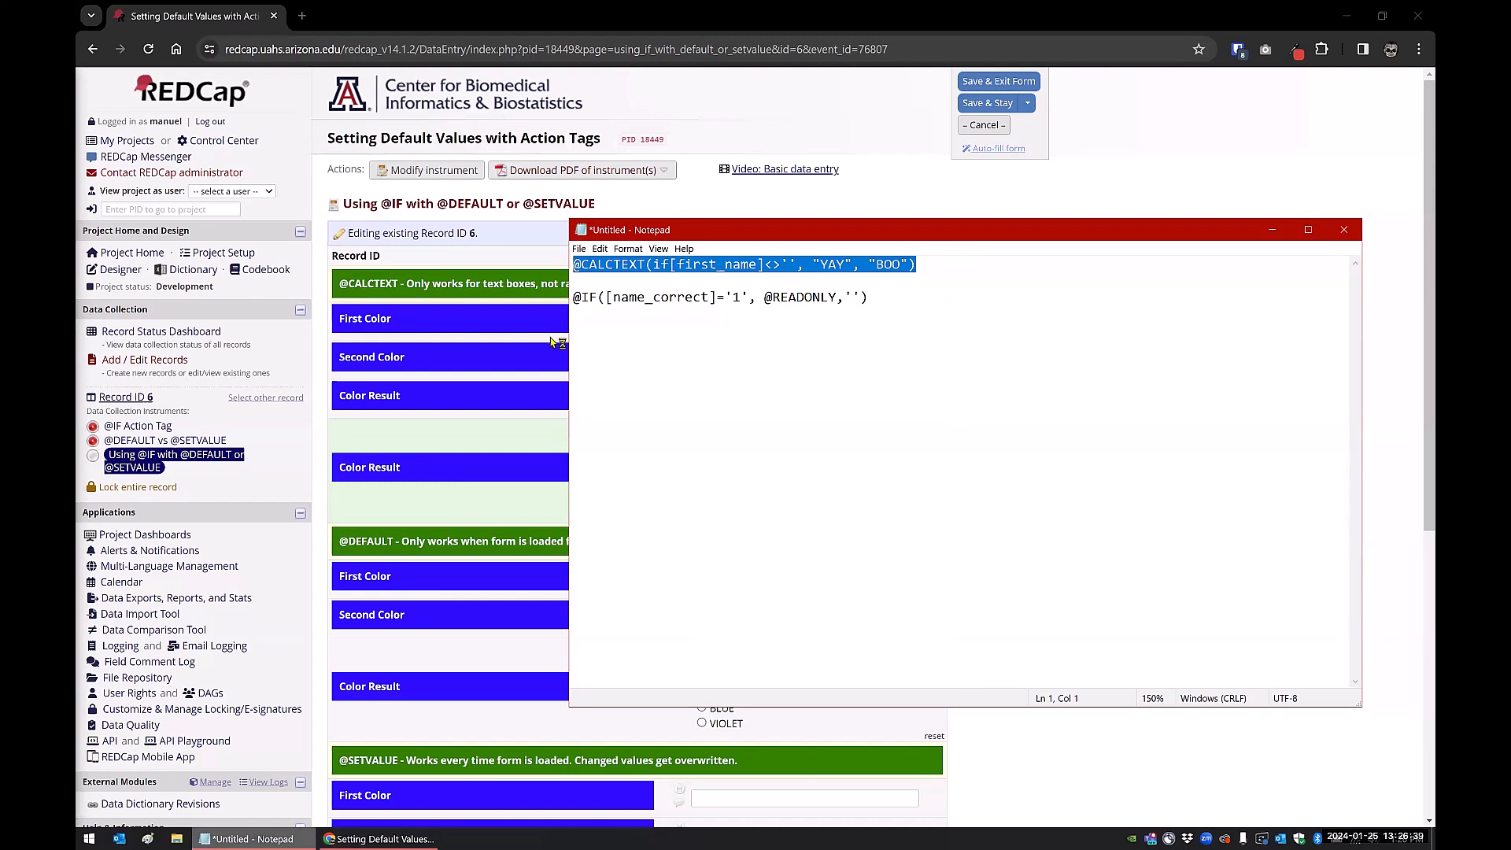
{"action": "left_click_drag", "start_coordinate": [568, 340], "coordinate": [838, 340]}
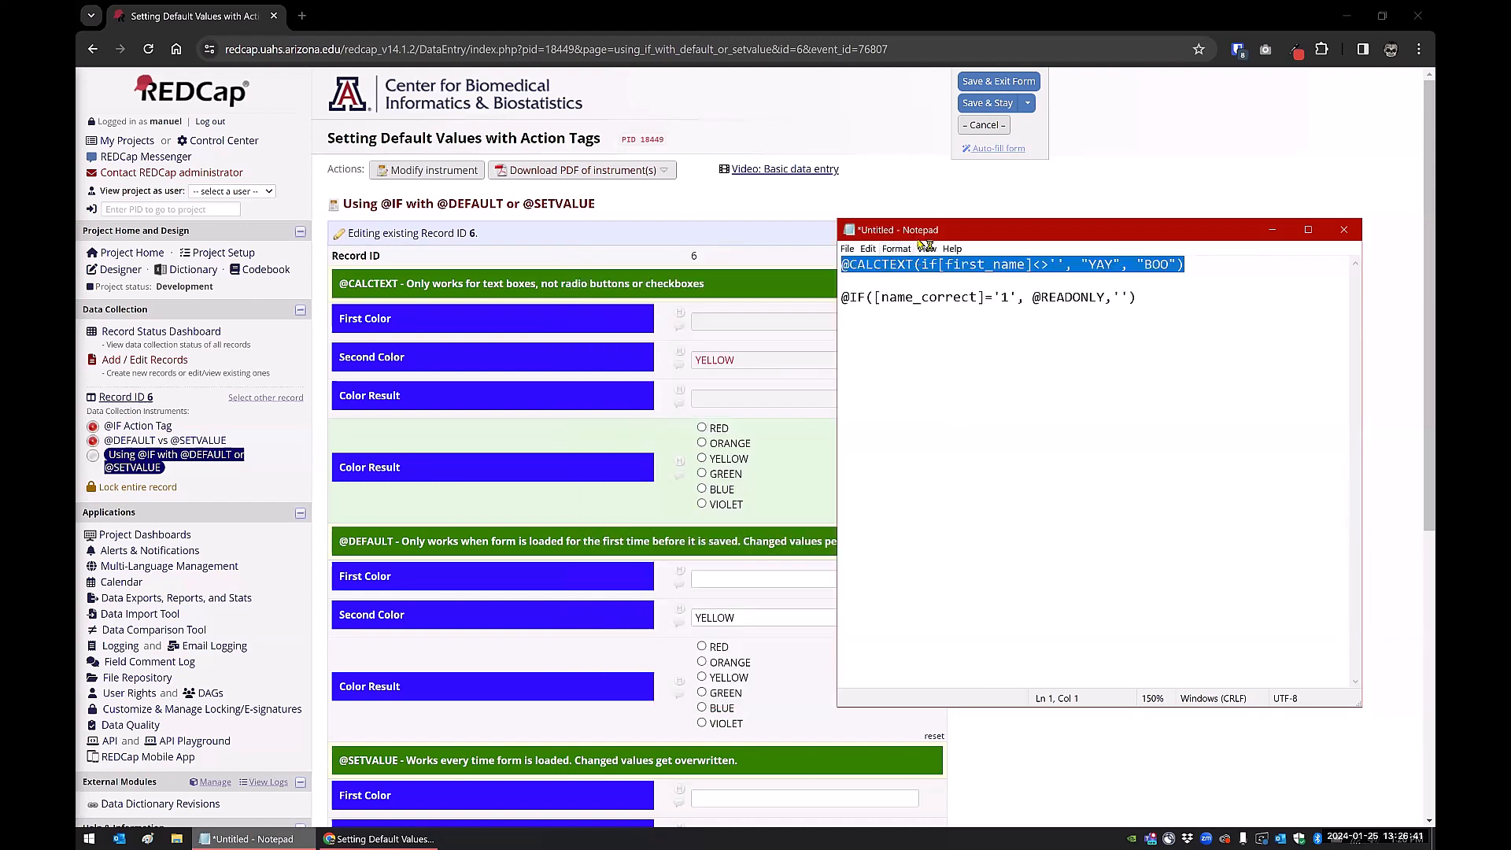
{"action": "left_click_drag", "start_coordinate": [923, 236], "coordinate": [756, 218]}
{"action": "left_click", "coordinate": [1177, 212]}
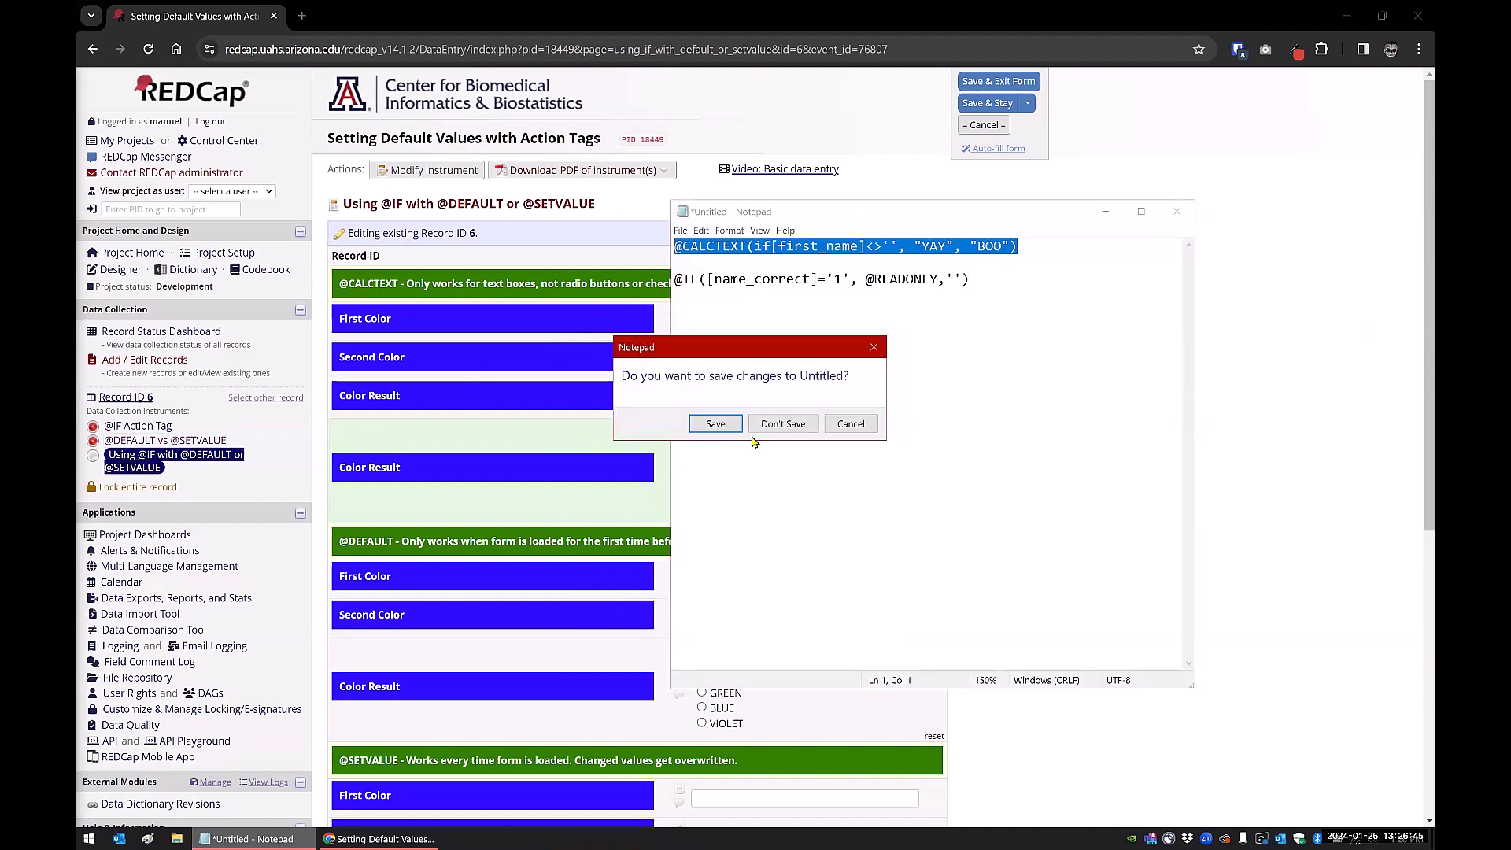
{"action": "left_click", "coordinate": [855, 423]}
{"action": "left_click", "coordinate": [1105, 212]}
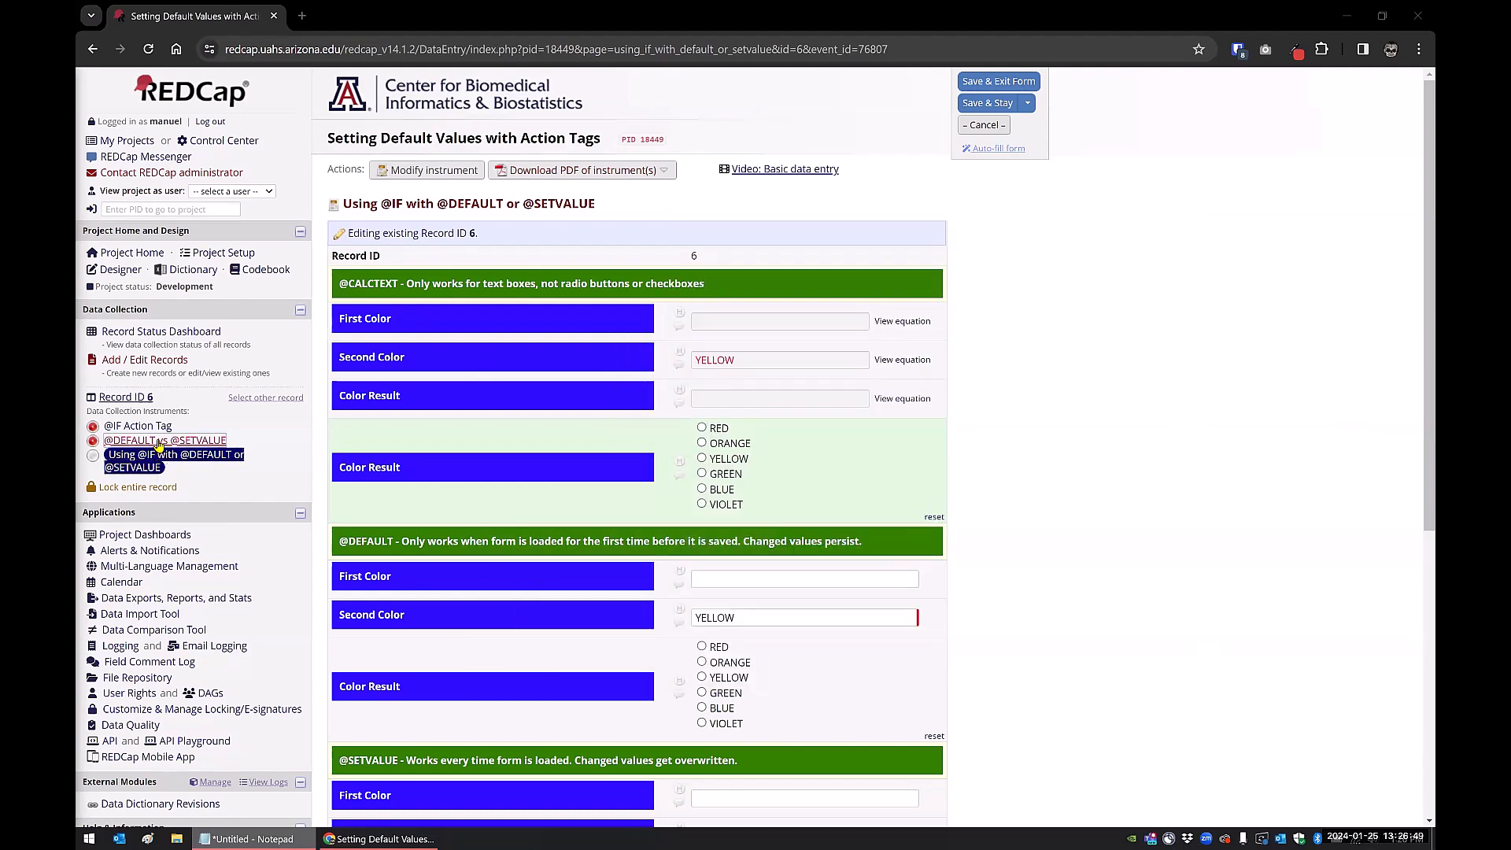
{"action": "left_click", "coordinate": [157, 441]}
{"action": "left_click", "coordinate": [743, 509]}
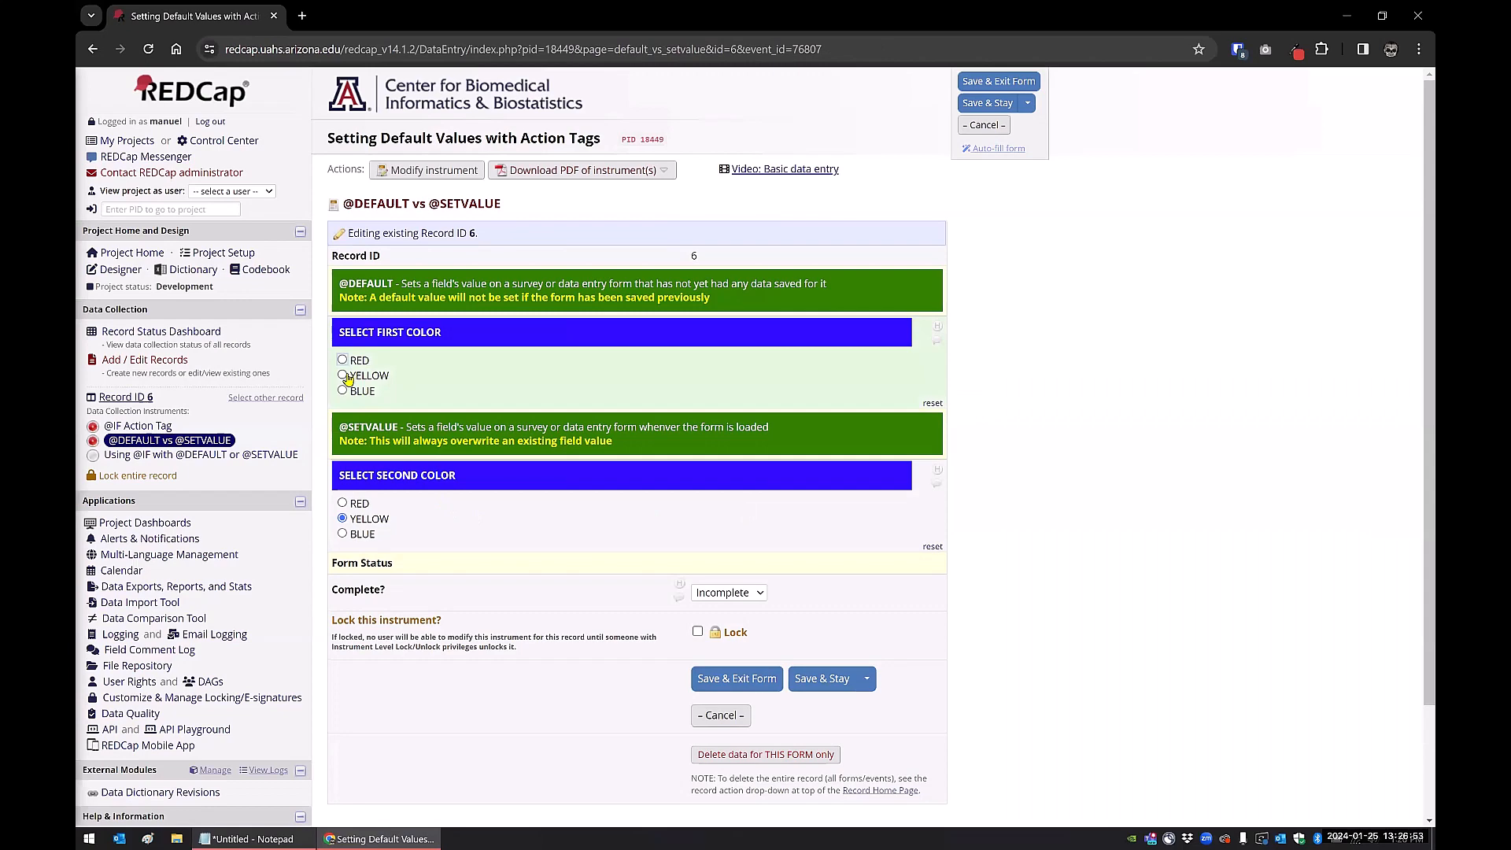
{"action": "left_click", "coordinate": [342, 359]}
{"action": "left_click", "coordinate": [813, 680]}
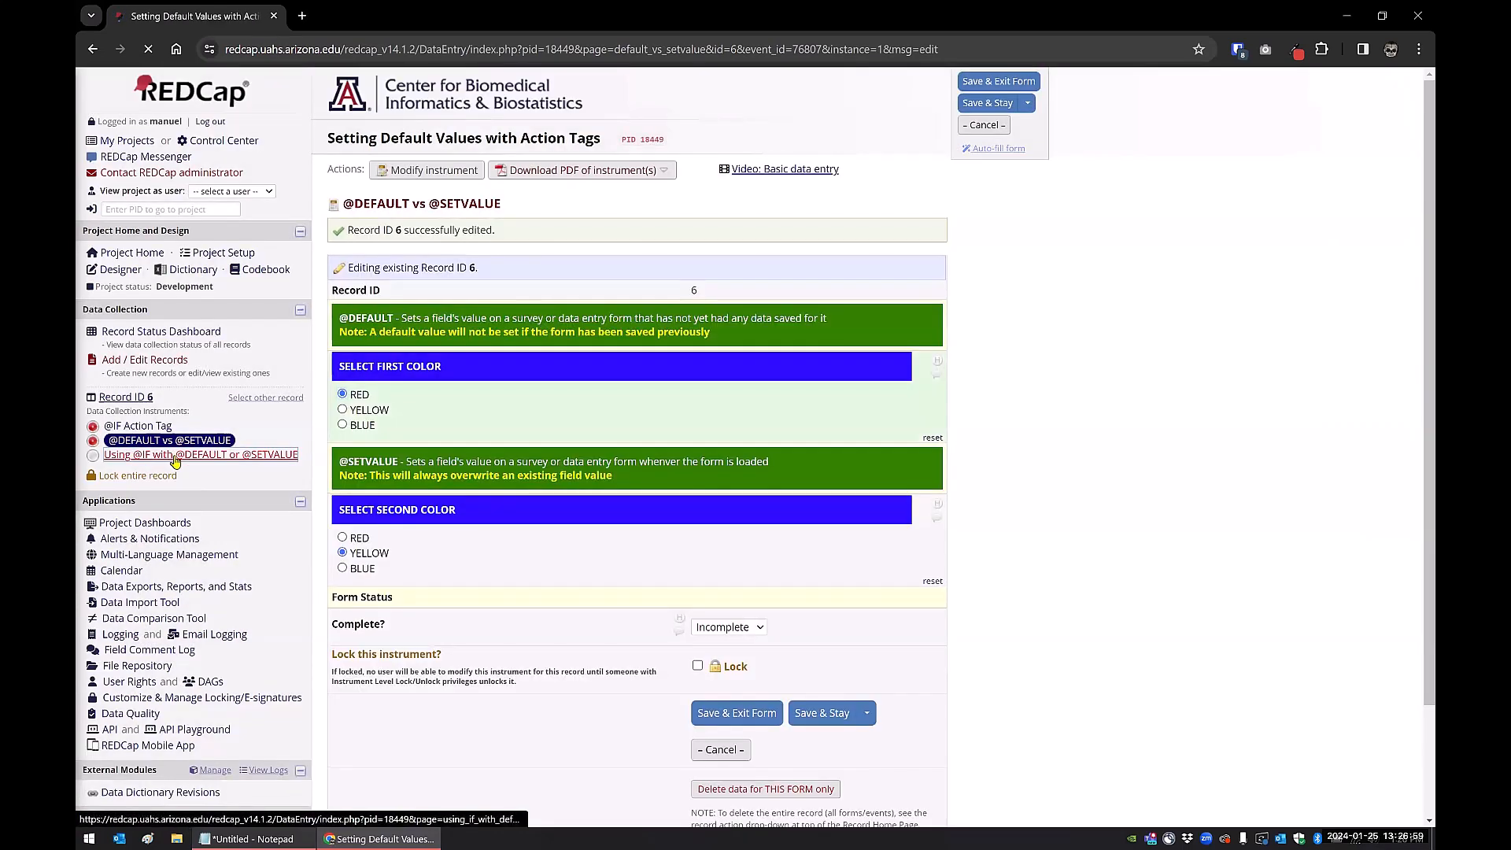
{"action": "left_click", "coordinate": [175, 456]}
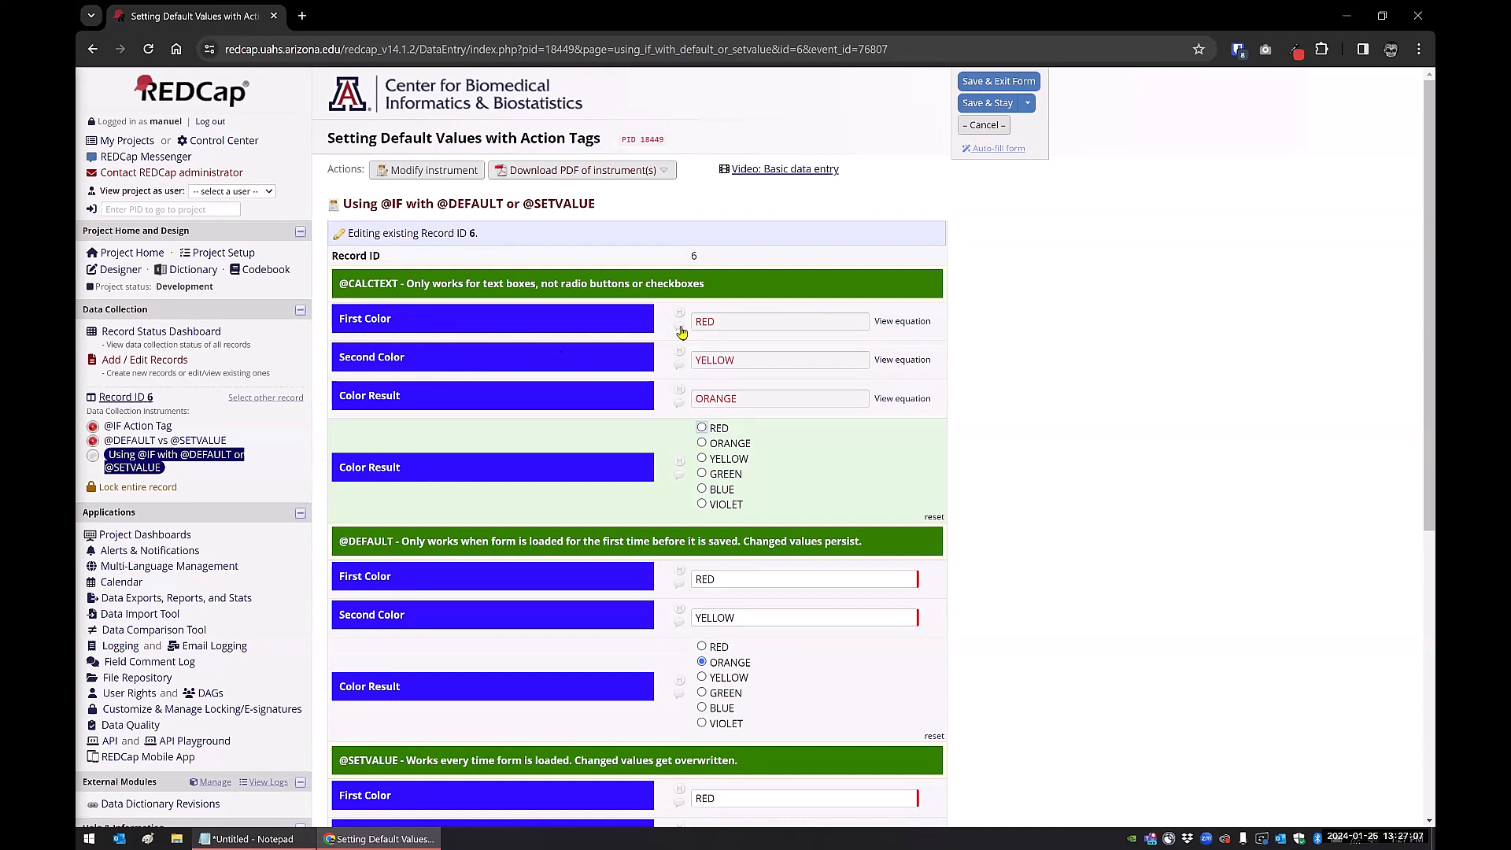
Highlight the RED, YELLOW and ORANGE colour values, then bring Notepad back up
{"action": "double_click", "coordinate": [720, 320]}
{"action": "left_click", "coordinate": [751, 360]}
{"action": "double_click", "coordinate": [721, 359]}
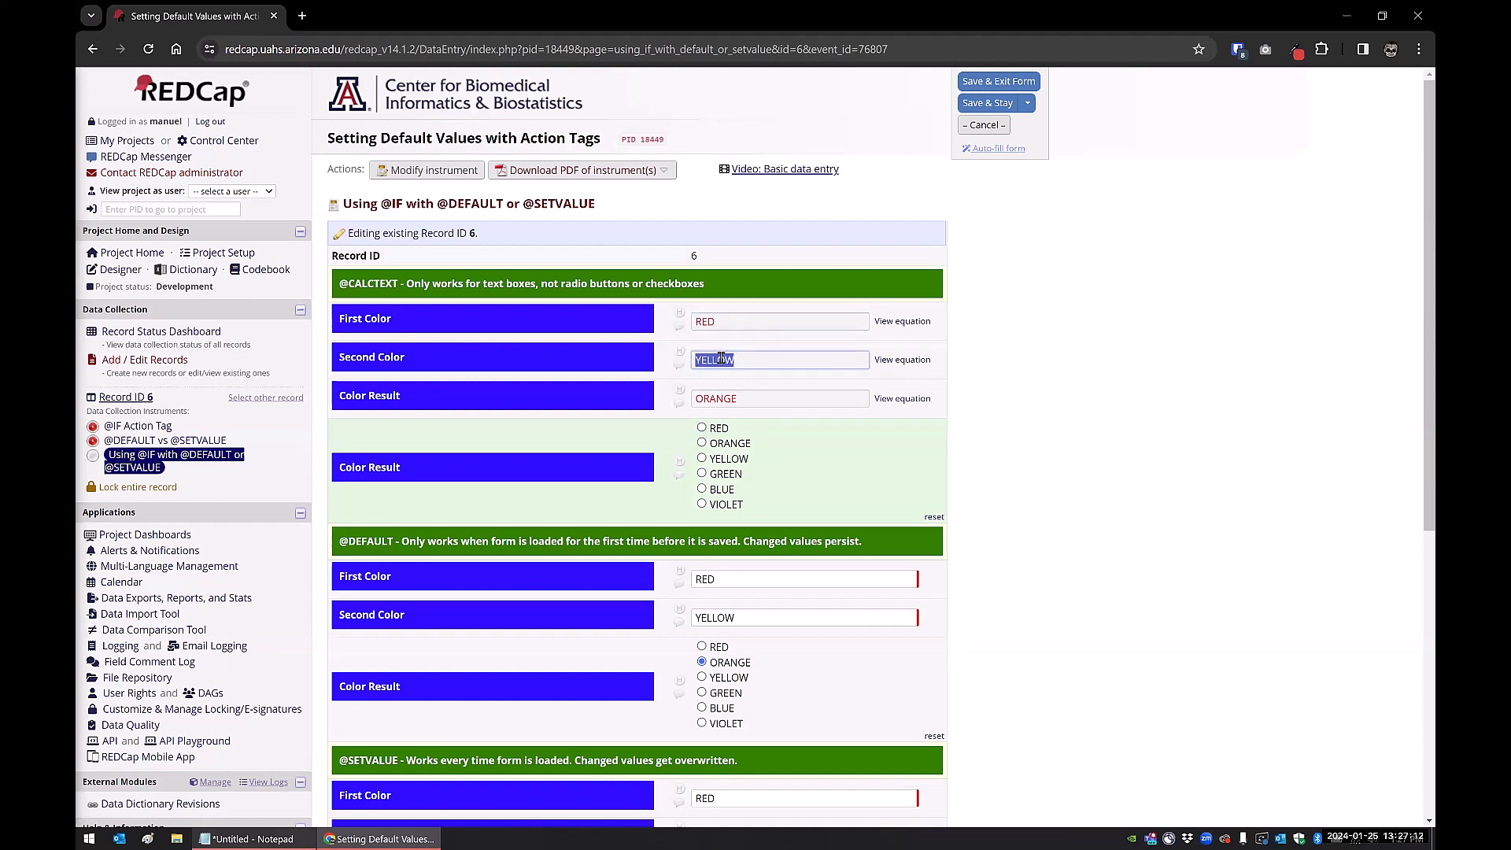
{"action": "left_click", "coordinate": [726, 400]}
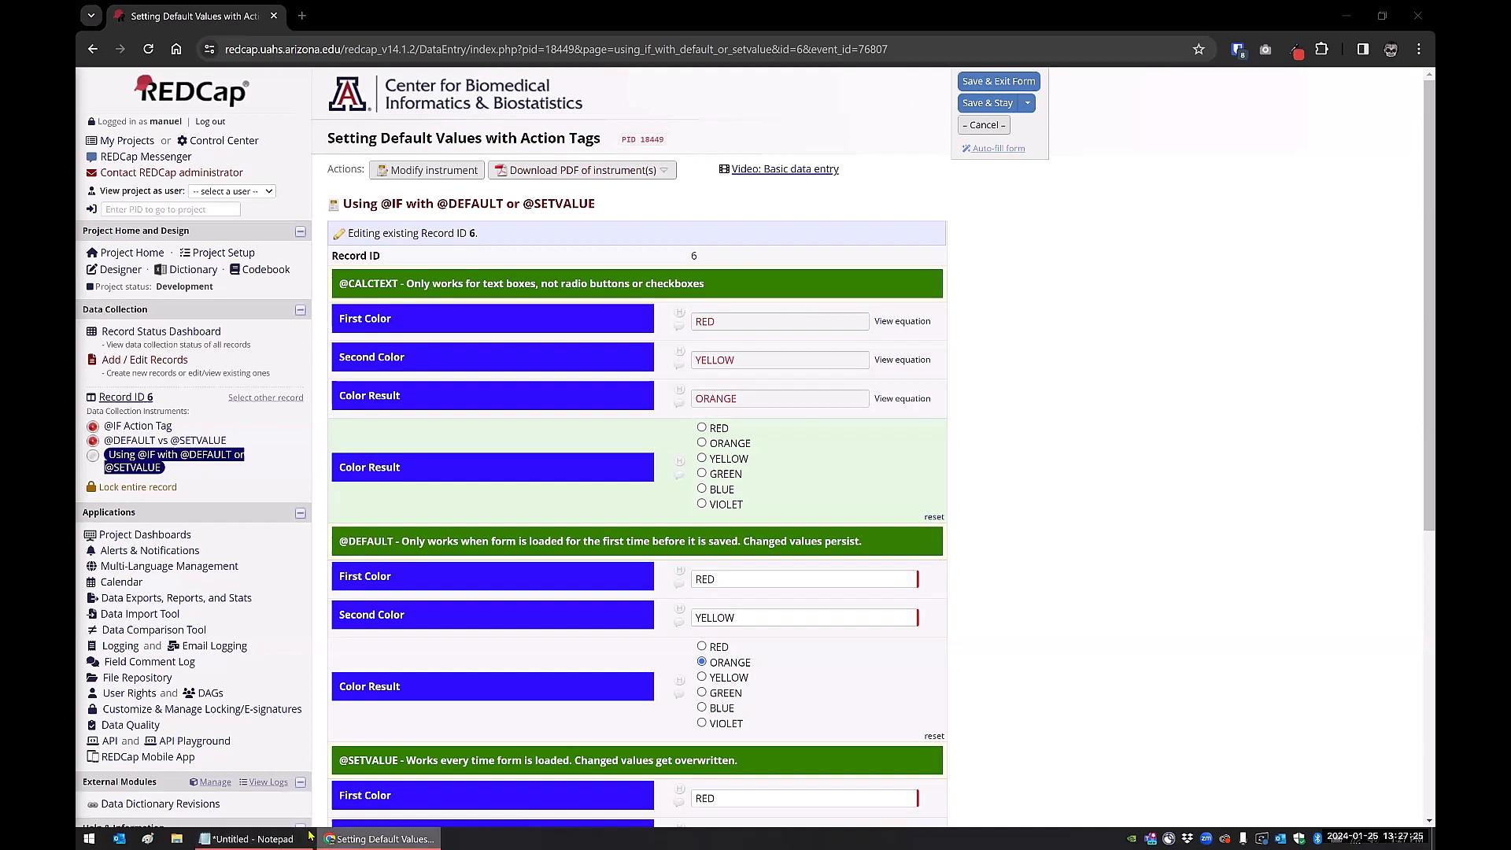
{"action": "left_click", "coordinate": [276, 838]}
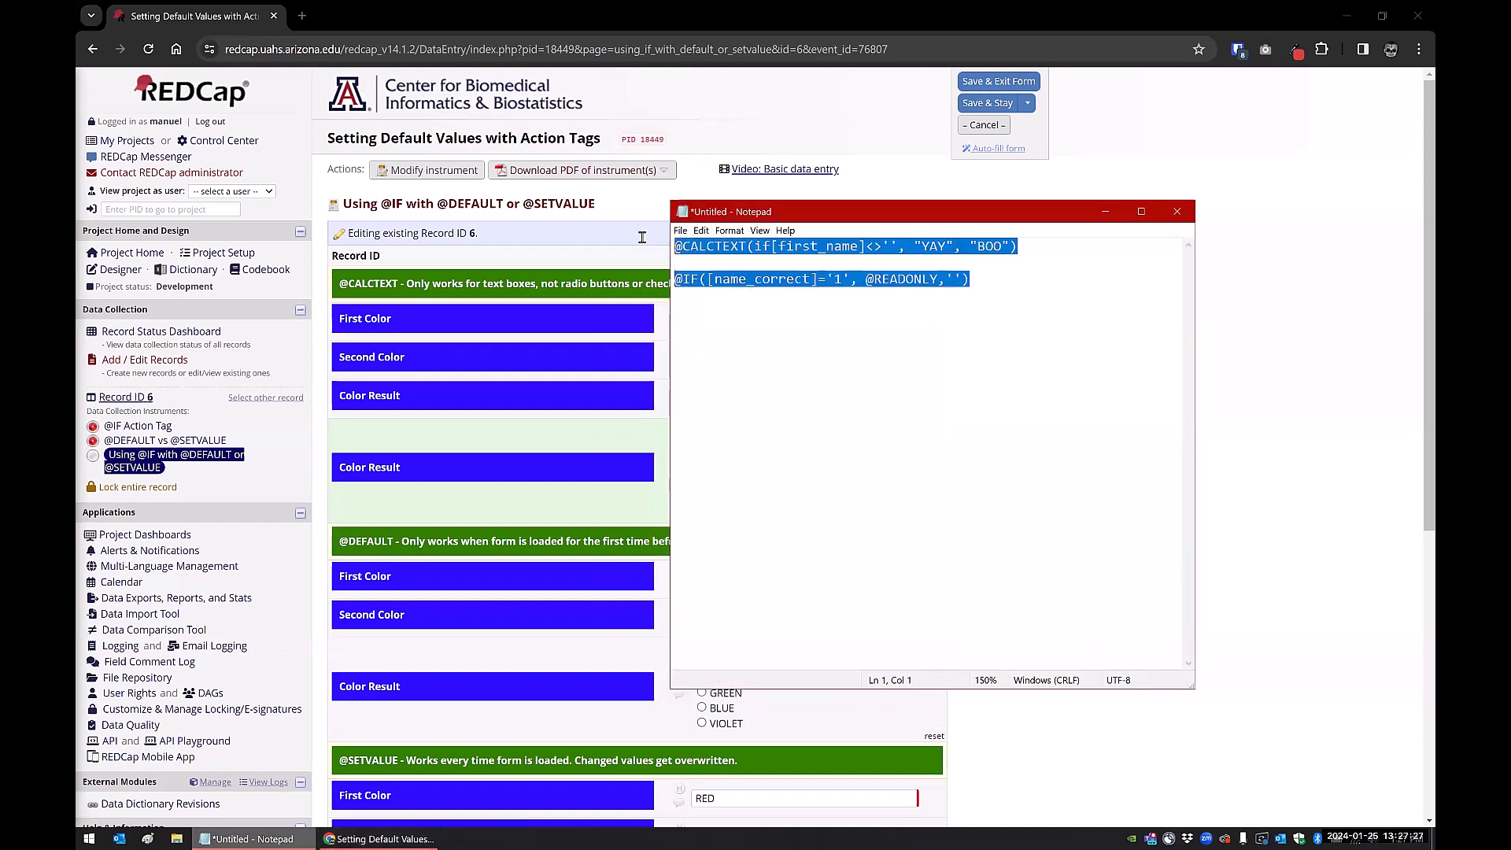
{"action": "left_click", "coordinate": [984, 276], "text": "shift"}
{"action": "type", "text": "@CALCTEXT(if([color_1] = 'RED' AND [color_2] = 'RED', 'RED', if([color_1] = 'RED' AND [color_2] = 'YELLOW', 'ORANGE', if([color_1] = 'RED' AND [color_2] = 'BLUE', 'VIOLET',  if([color_1] = 'YELLOW' AND [color_2] = 'RED', 'ORANGE', if([color_1] = 'YELLOW' AND [color_2] = 'YELLOW', 'YELLOW', if([color_1] = 'YELLOW' AND [color_2] = 'BLUE', 'GREEN',  if([color_1] = 'BLUE' AND [color_2] = 'RED', 'VIOLET', if([color_1] = 'BLUE' AND [color_2] = 'YELLOW', 'GREEN', if([color_1] = 'BLUE' AND [color_2] = 'BLUE', 'BLUE', '')))))))))"}
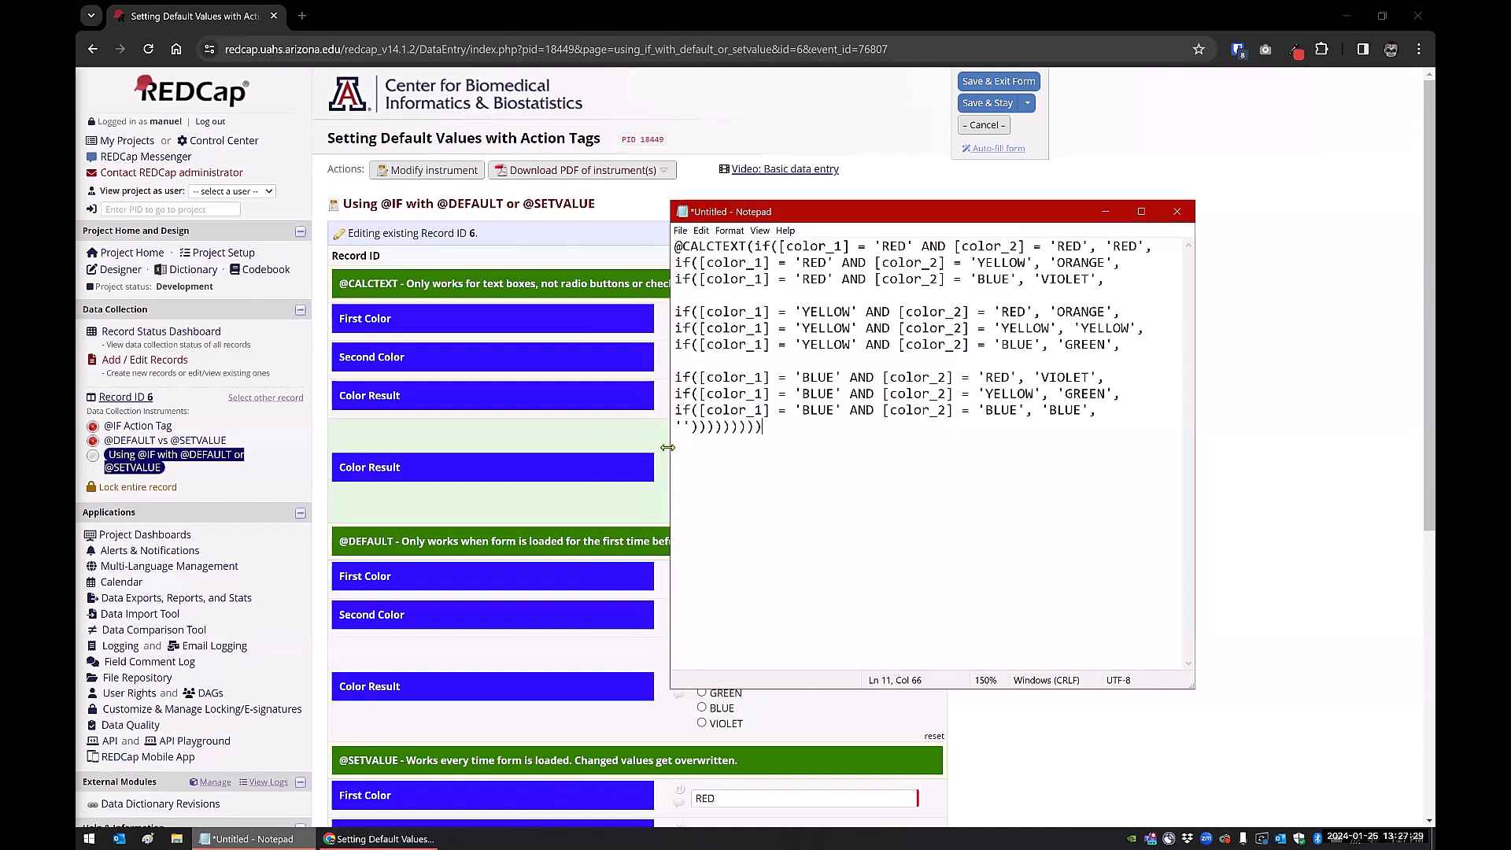
{"action": "left_click_drag", "start_coordinate": [670, 446], "coordinate": [616, 446]}
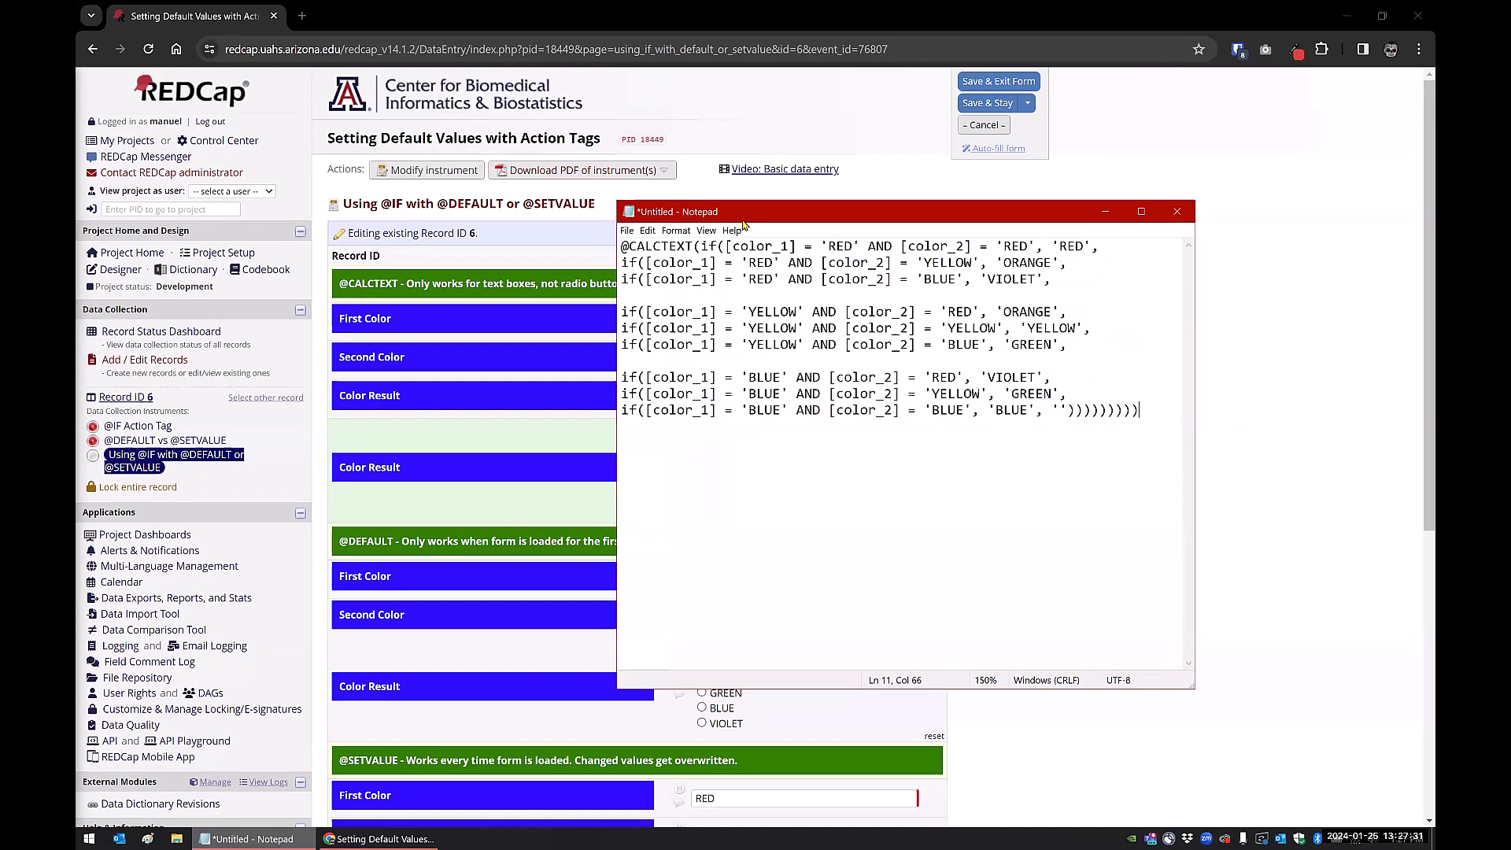
{"action": "left_click_drag", "start_coordinate": [743, 212], "coordinate": [959, 224]}
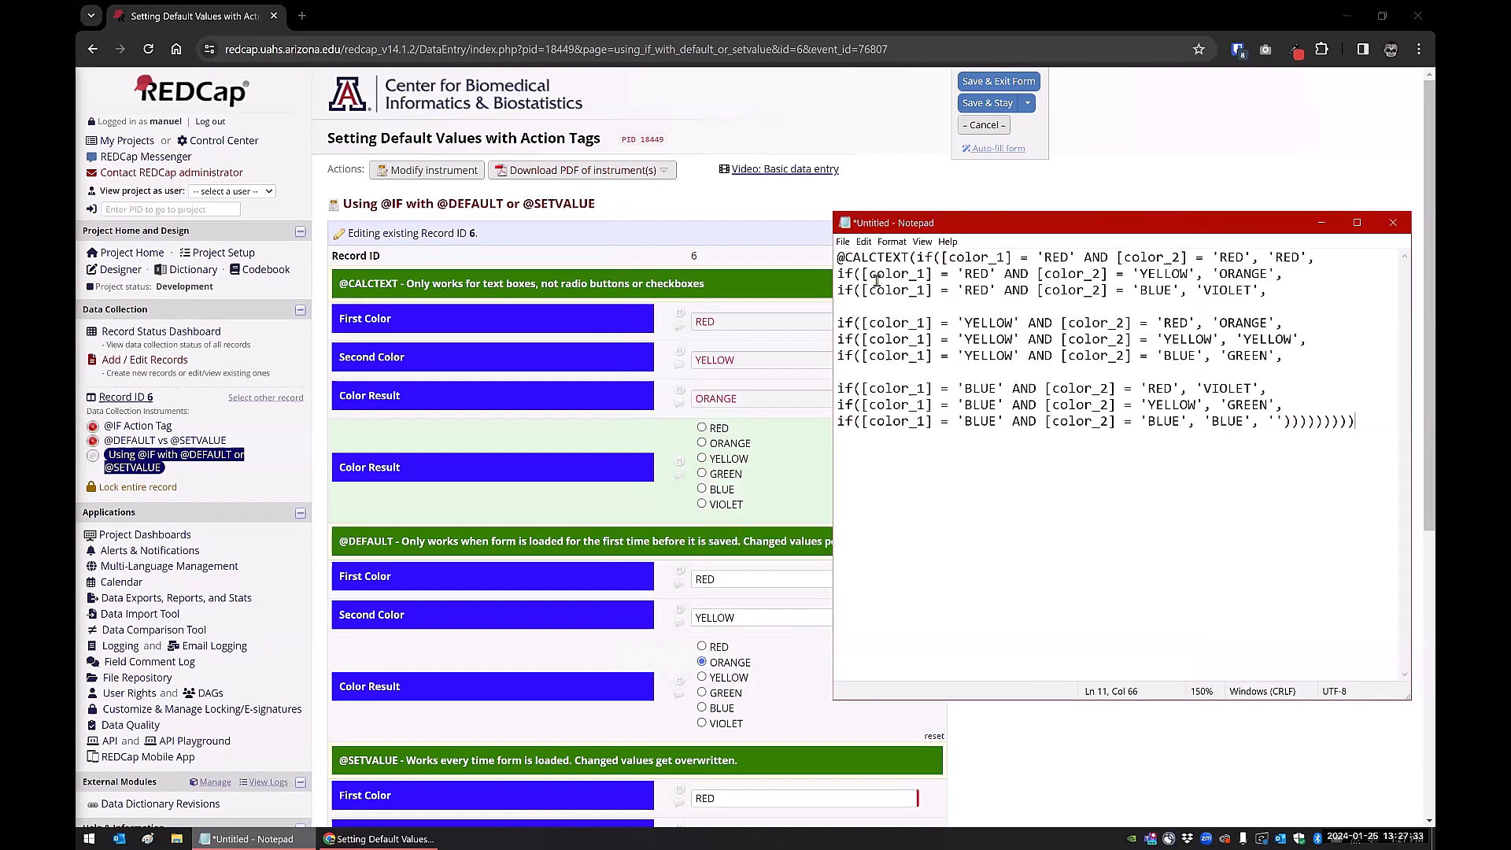
{"action": "left_click", "coordinate": [910, 257]}
{"action": "key", "text": "Return"}
{"action": "key", "text": "BackSpace"}
{"action": "left_click", "coordinate": [919, 262]}
{"action": "key", "text": "Return"}
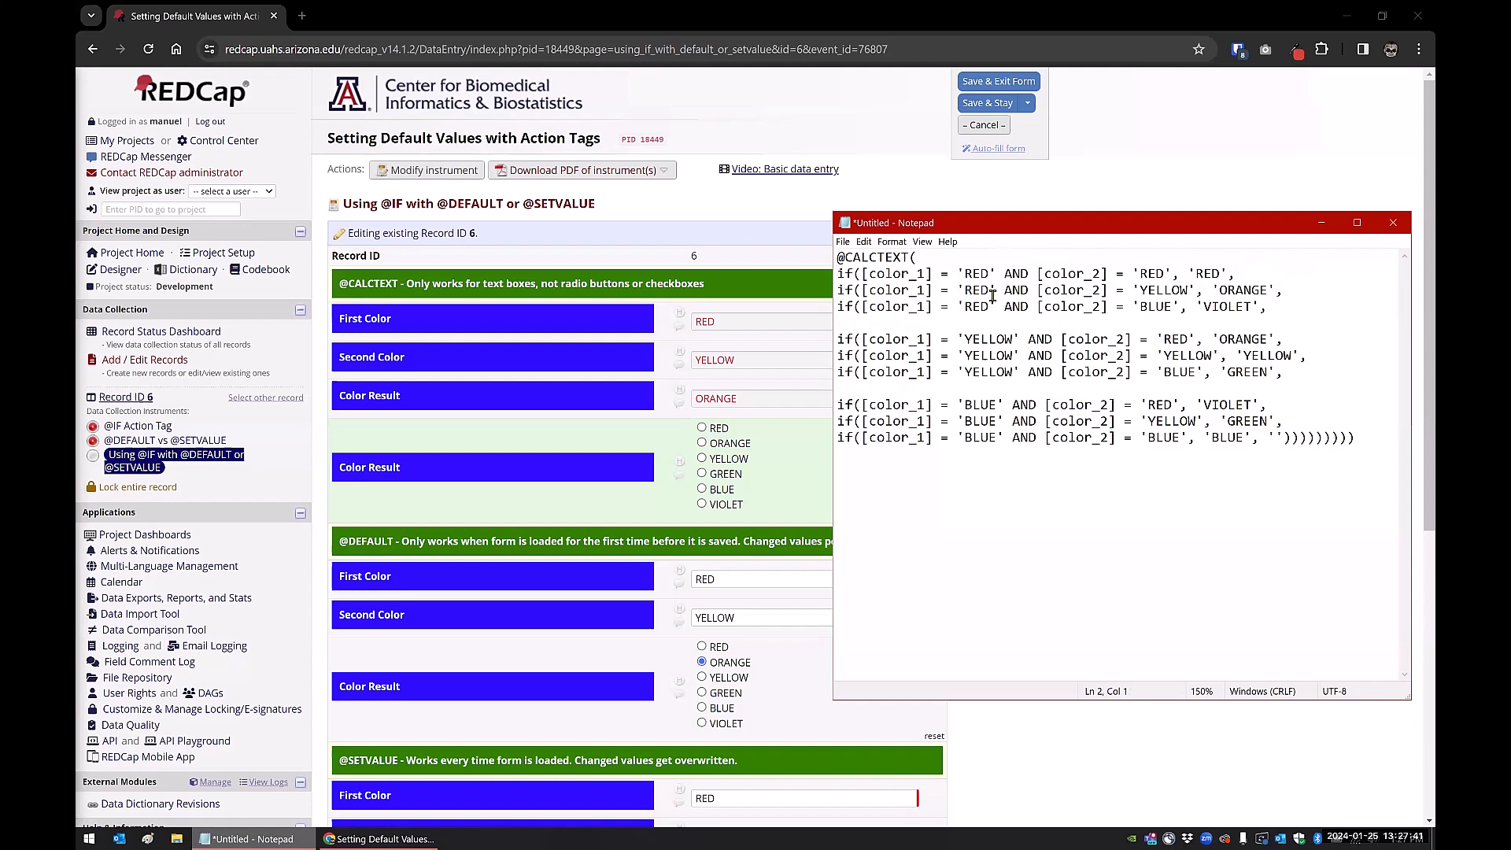
{"action": "left_click", "coordinate": [1368, 439]}
{"action": "key", "text": "Return"}
{"action": "key", "text": "Return"}
{"action": "type", "text": "if(CONDITION, IF TRUE, IF FALSE)"}
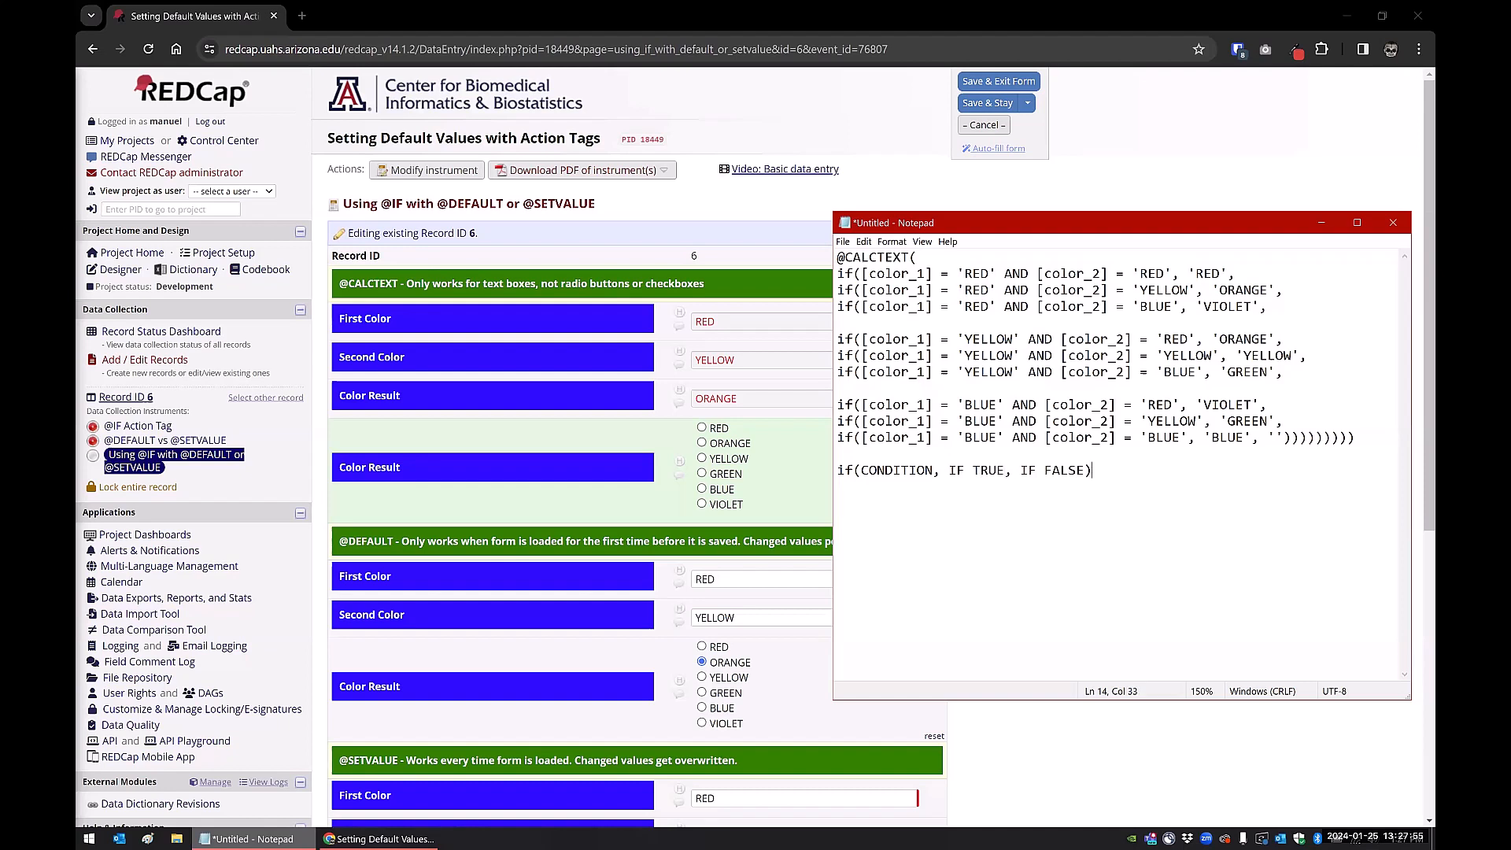
Paste a second if template below the first and nest another if template in place of IF FALSE
{"action": "left_click", "coordinate": [846, 473], "text": "shift"}
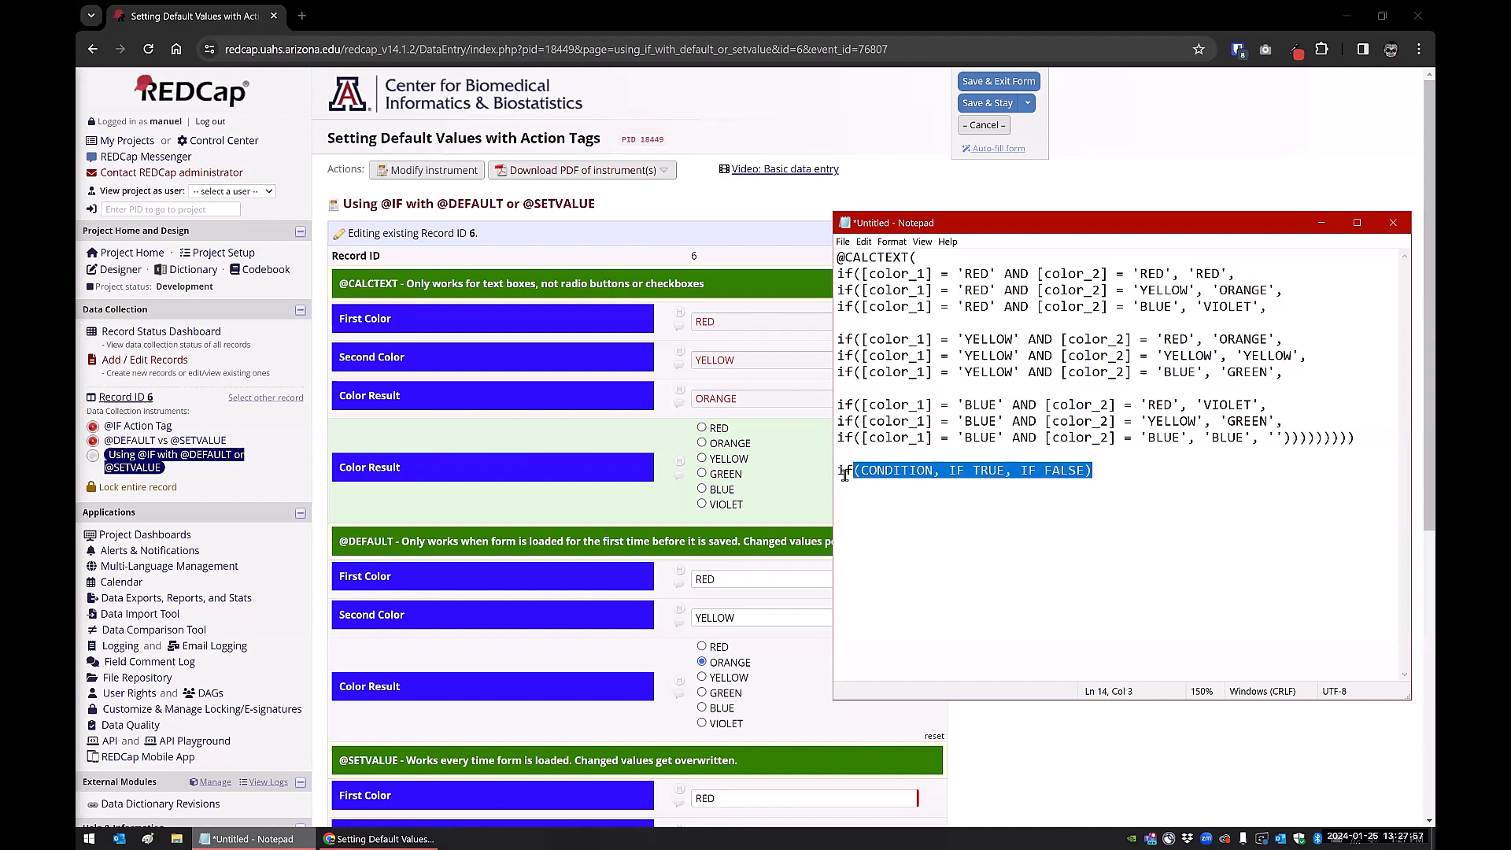
{"action": "left_click", "coordinate": [838, 472], "text": "shift"}
{"action": "key", "text": "ctrl+c"}
{"action": "key", "text": "Down"}
{"action": "key", "text": "Return"}
{"action": "key", "text": "ctrl+v"}
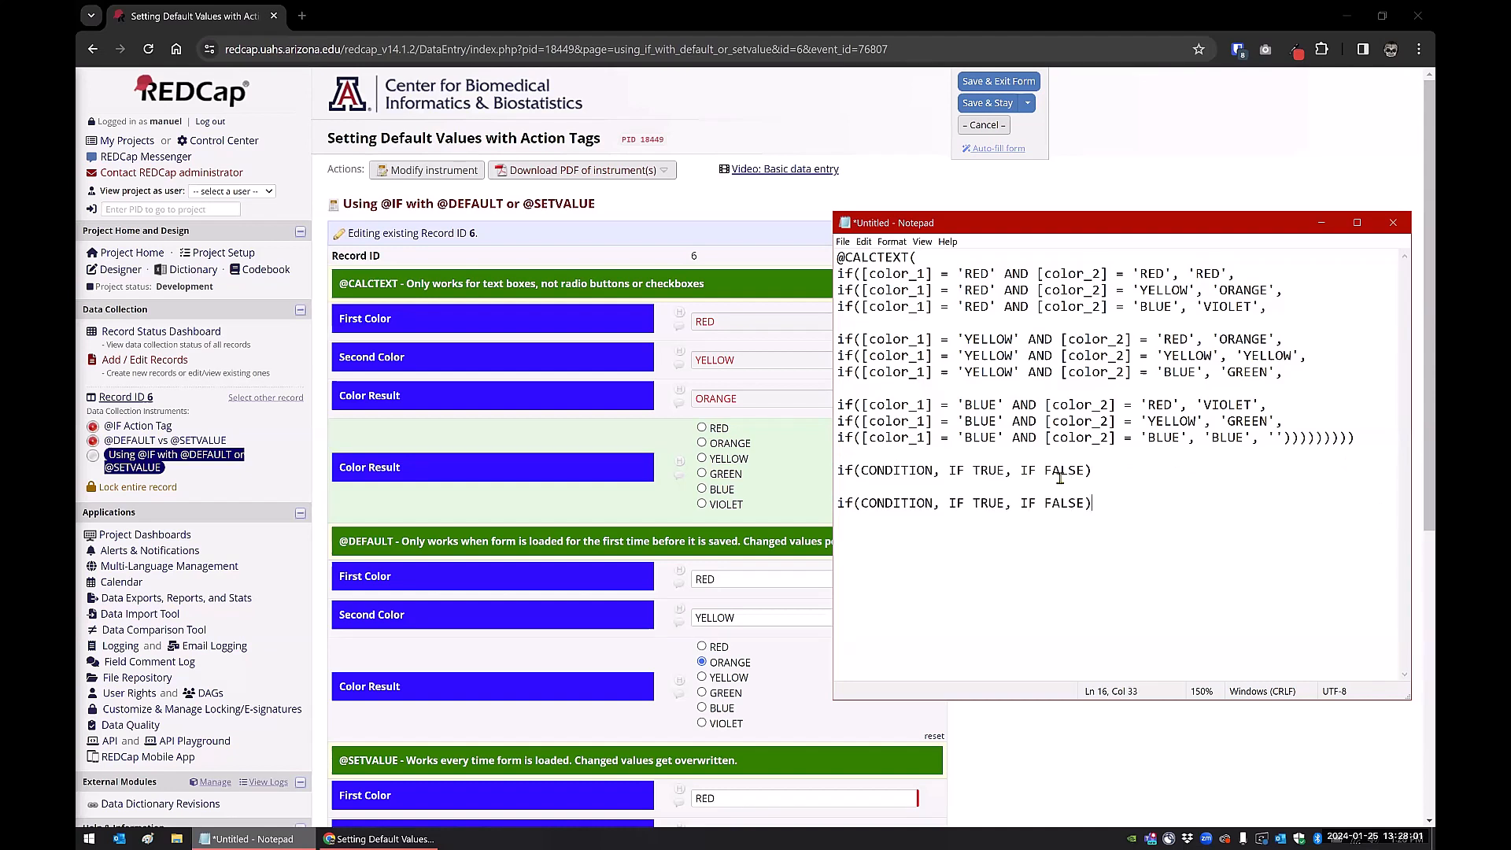
{"action": "left_click_drag", "start_coordinate": [1020, 504], "coordinate": [1087, 505]}
{"action": "key", "text": "ctrl+v"}
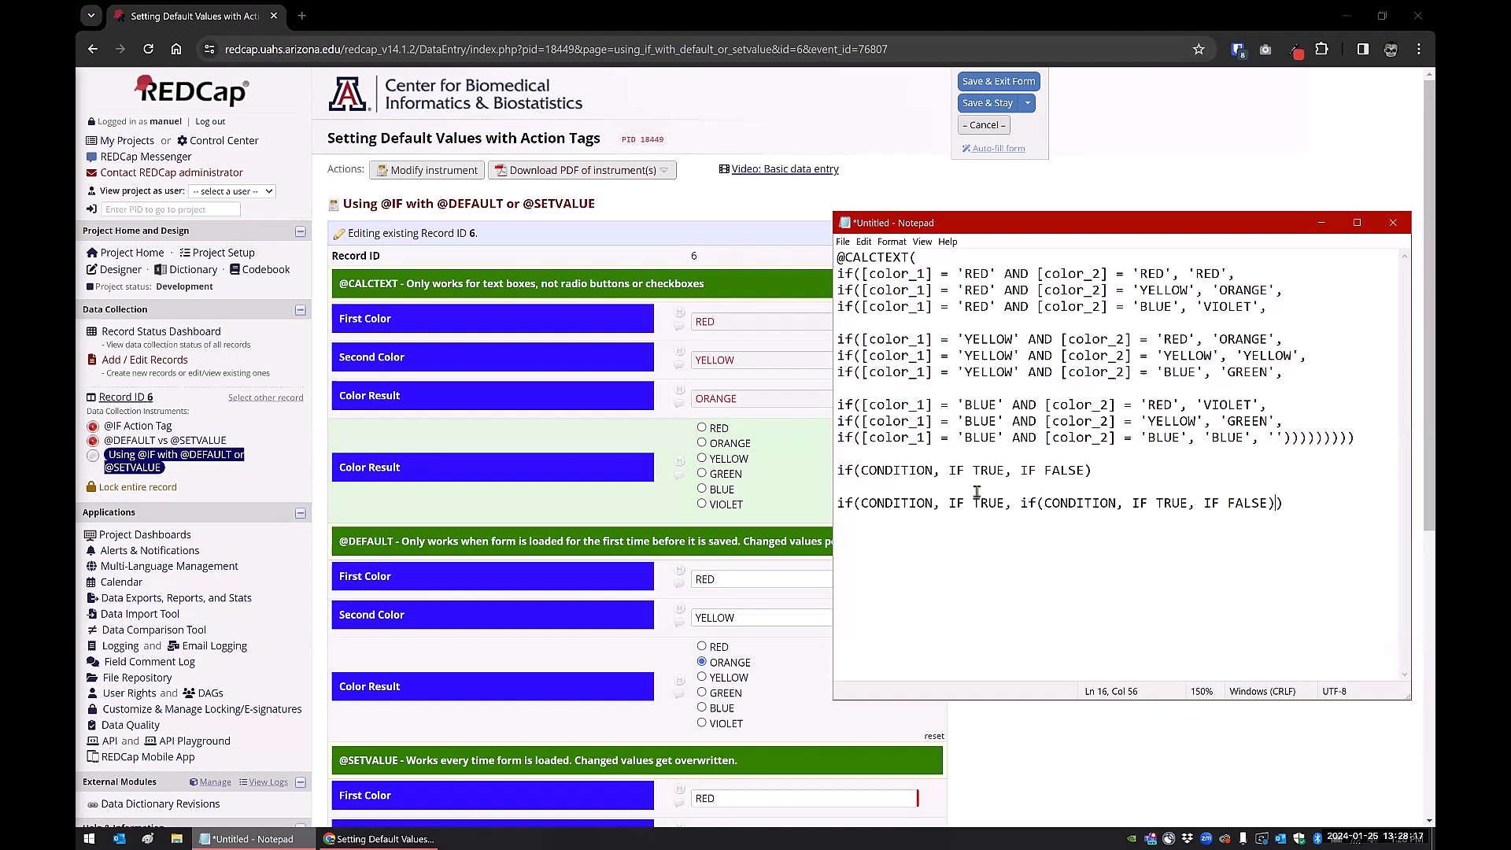
Walk through the RED+RED and RED+YELLOW=ORANGE rules and the closing parentheses, then return to REDCap
{"action": "left_click_drag", "start_coordinate": [839, 274], "coordinate": [1231, 273]}
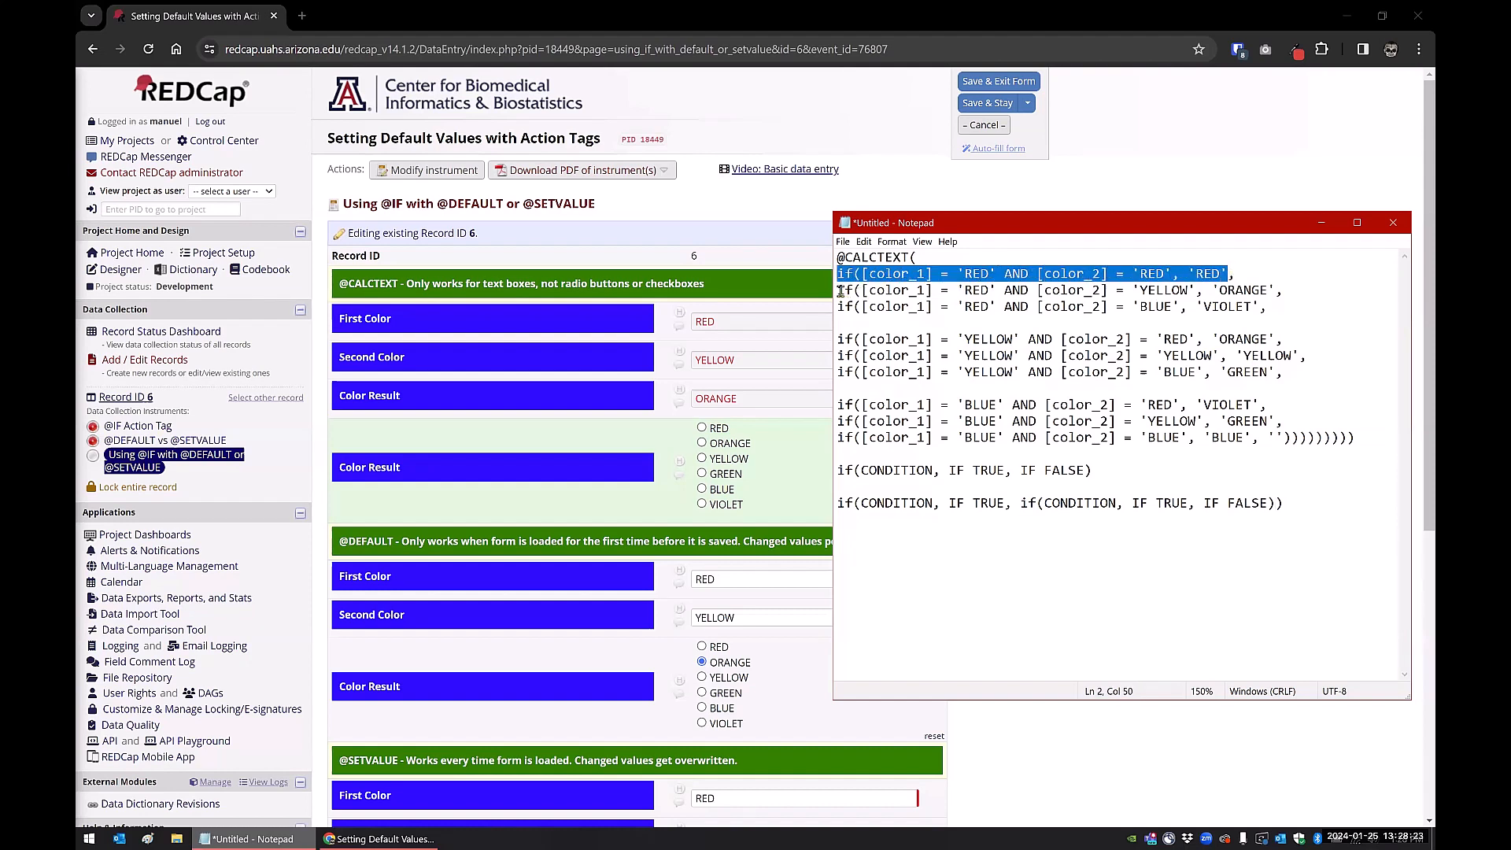
{"action": "left_click_drag", "start_coordinate": [839, 290], "coordinate": [1285, 292]}
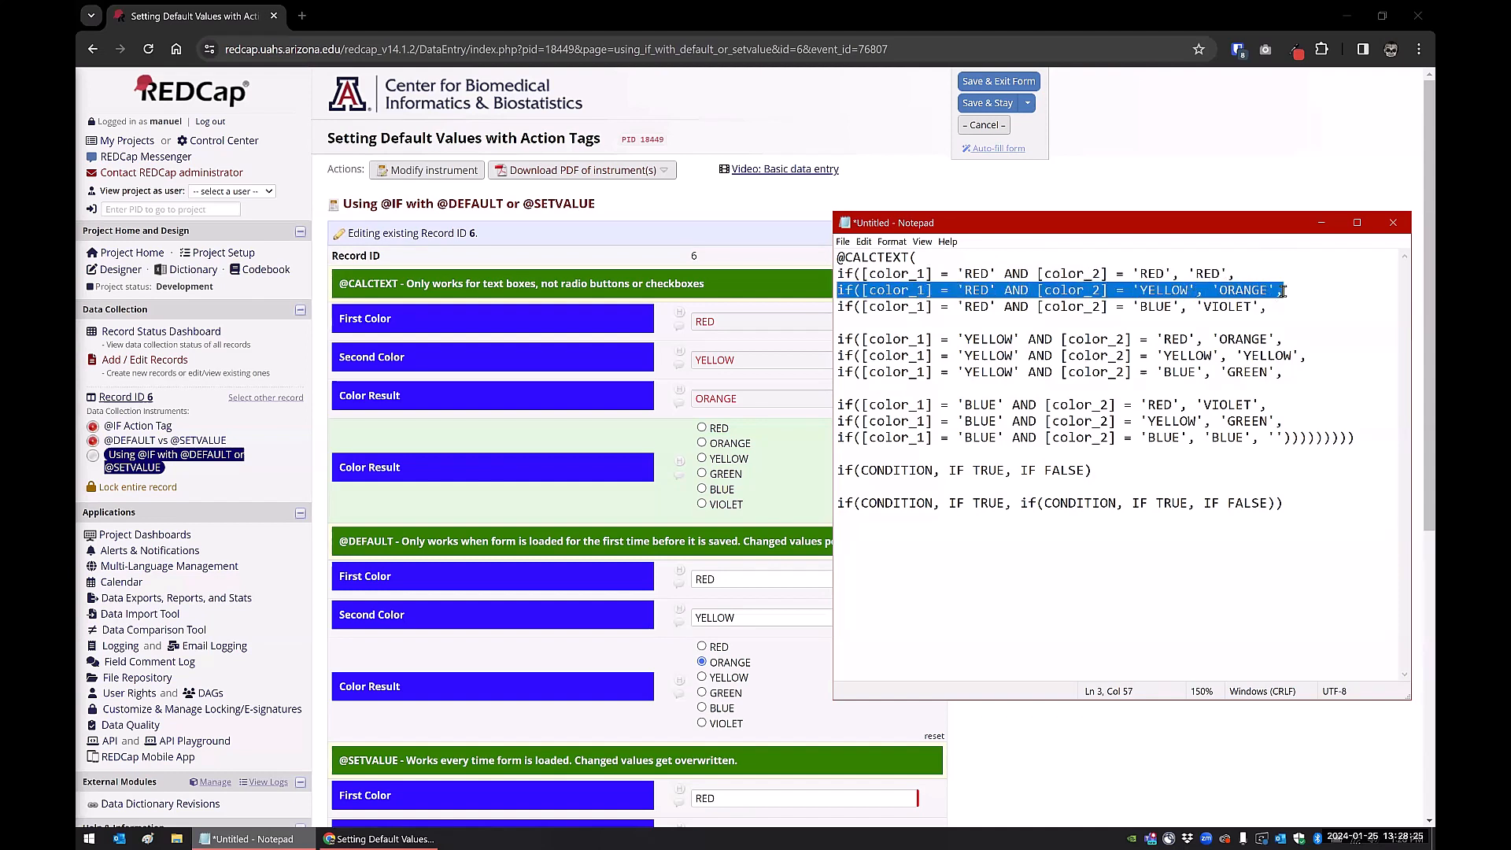
{"action": "left_click", "coordinate": [887, 308]}
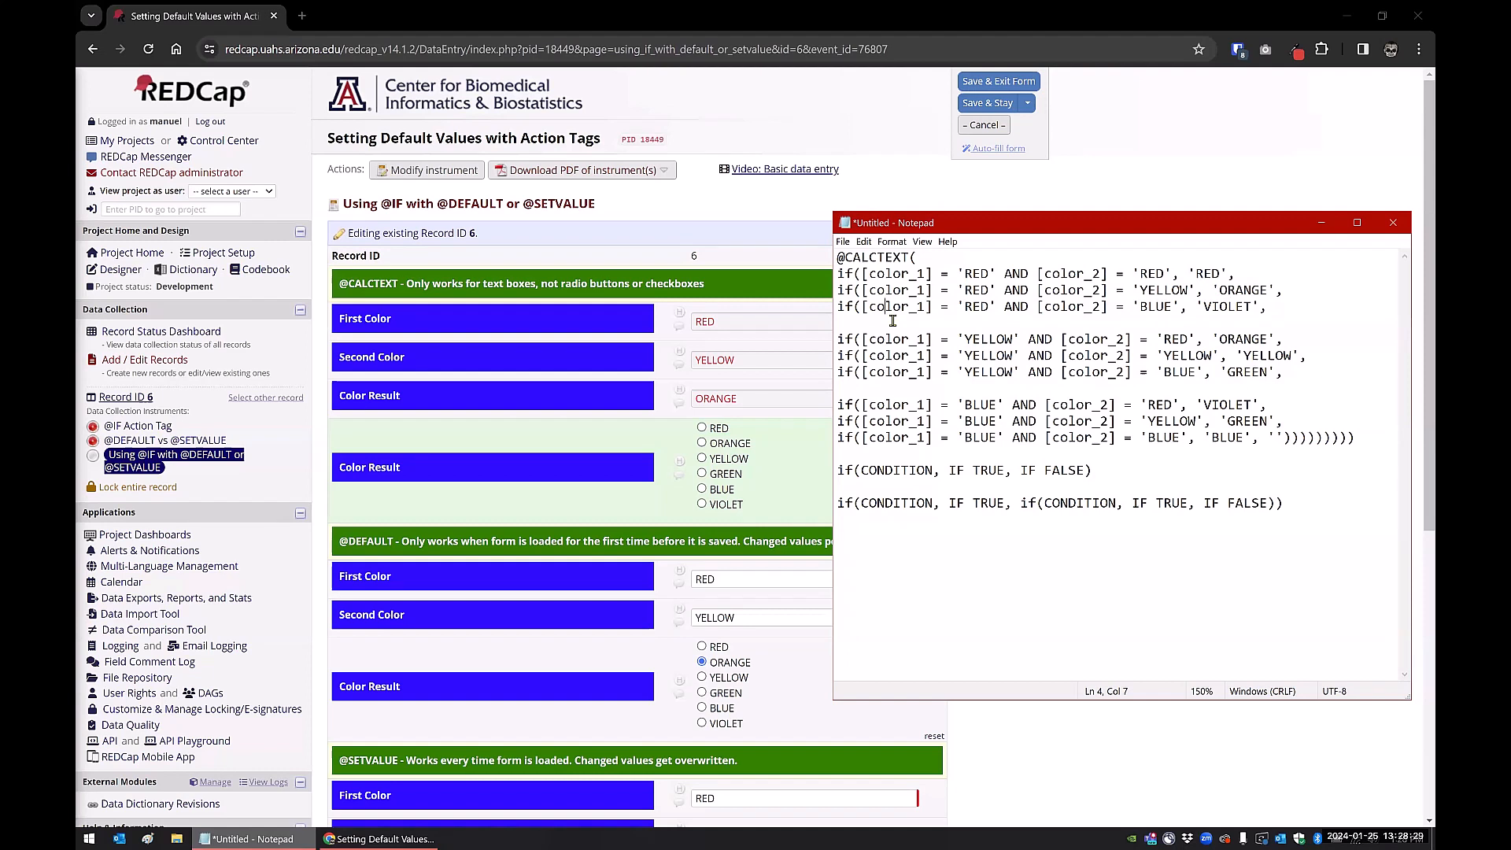
{"action": "left_click", "coordinate": [1288, 439]}
{"action": "left_click_drag", "start_coordinate": [1294, 438], "coordinate": [1359, 436]}
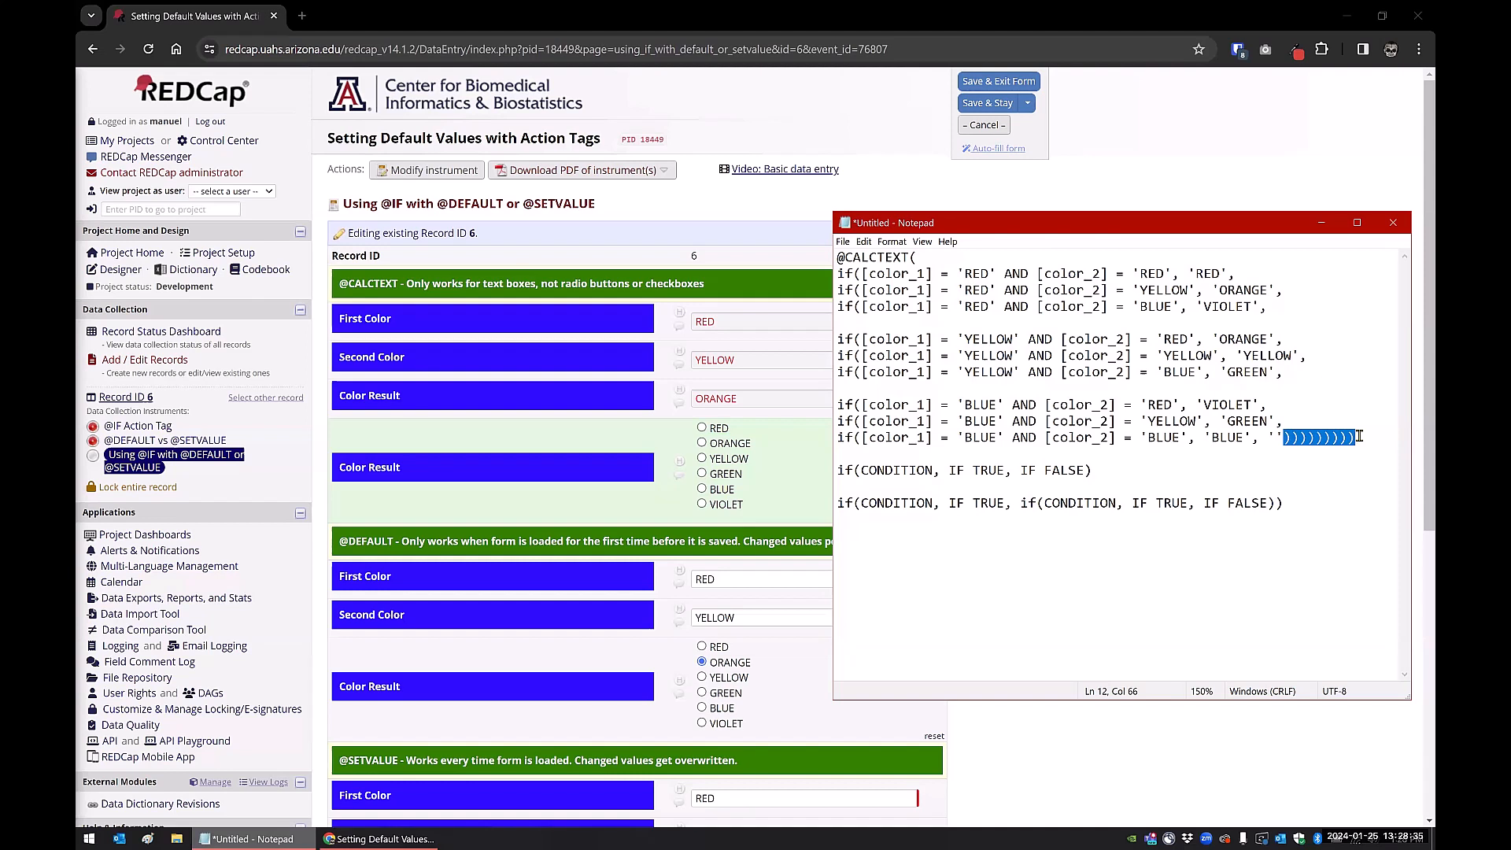
{"action": "left_click_drag", "start_coordinate": [1269, 504], "coordinate": [1287, 504]}
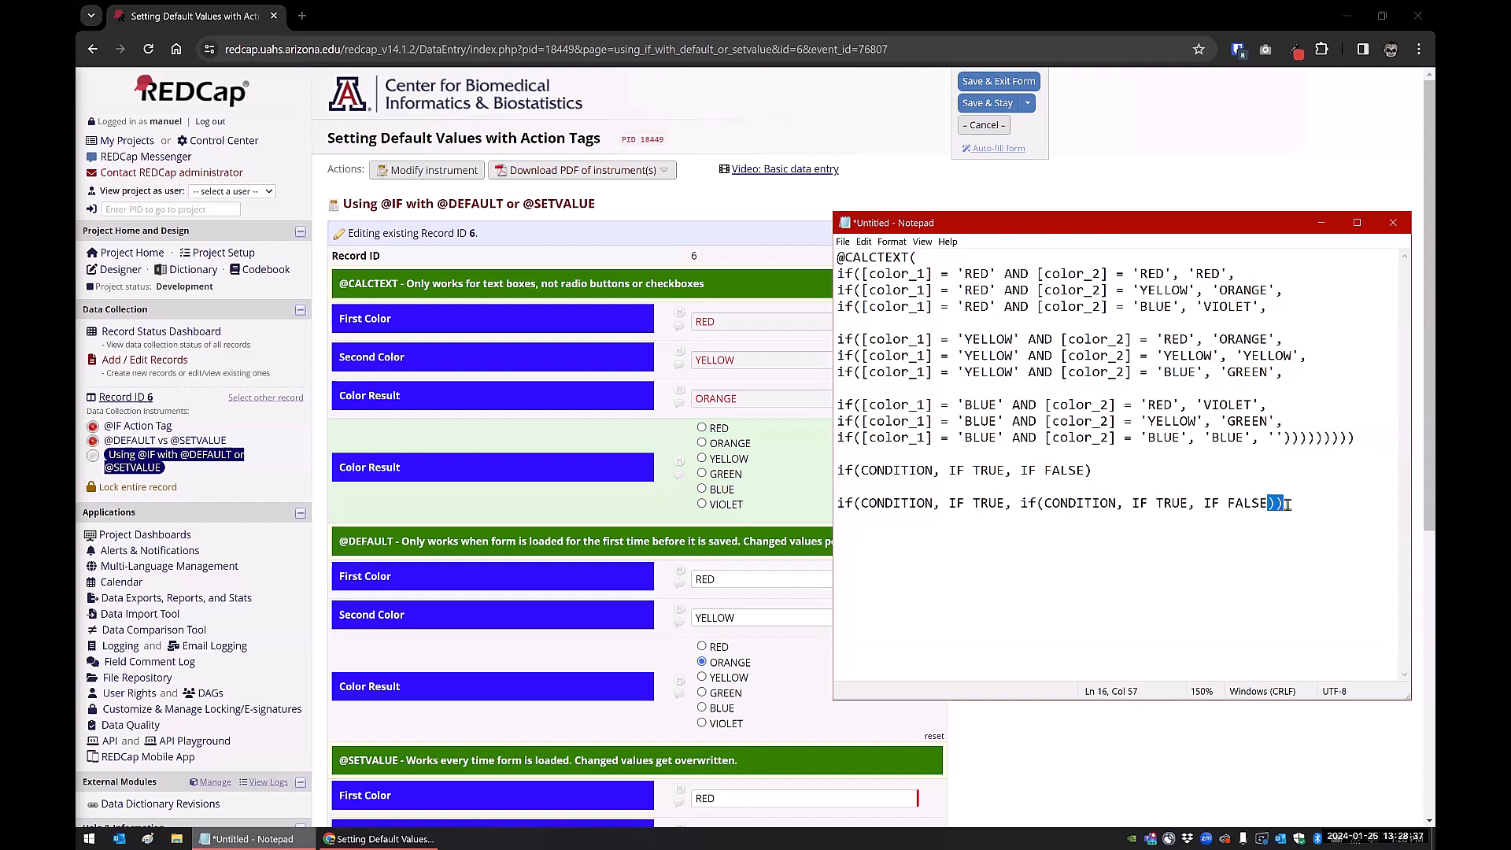
{"action": "left_click_drag", "start_coordinate": [1020, 503], "coordinate": [1287, 504]}
{"action": "left_click", "coordinate": [858, 506]}
{"action": "left_click", "coordinate": [1031, 503]}
{"action": "left_click", "coordinate": [1092, 200]}
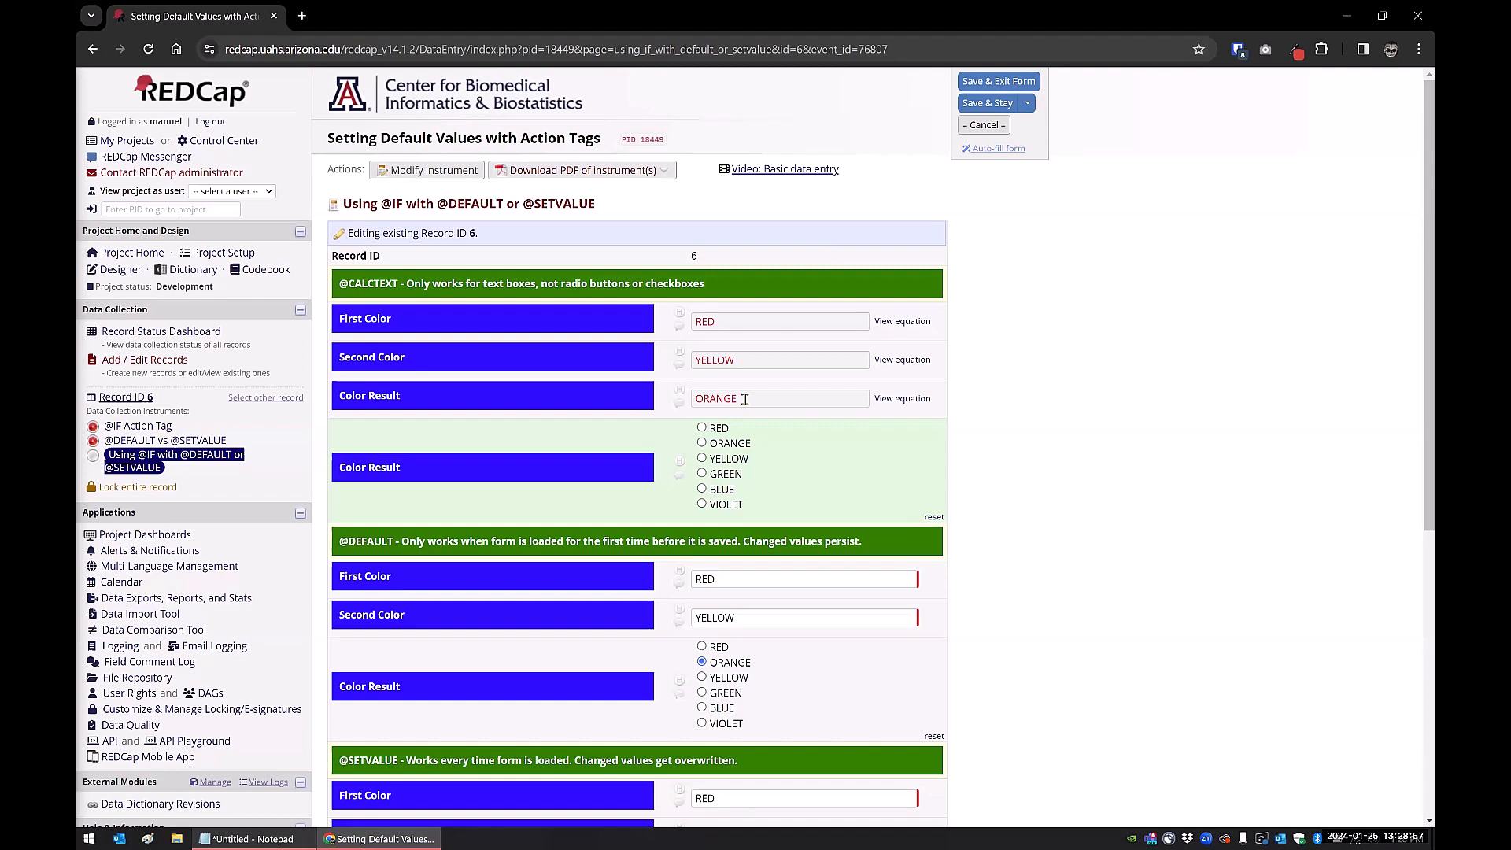
{"action": "left_click", "coordinate": [257, 838]}
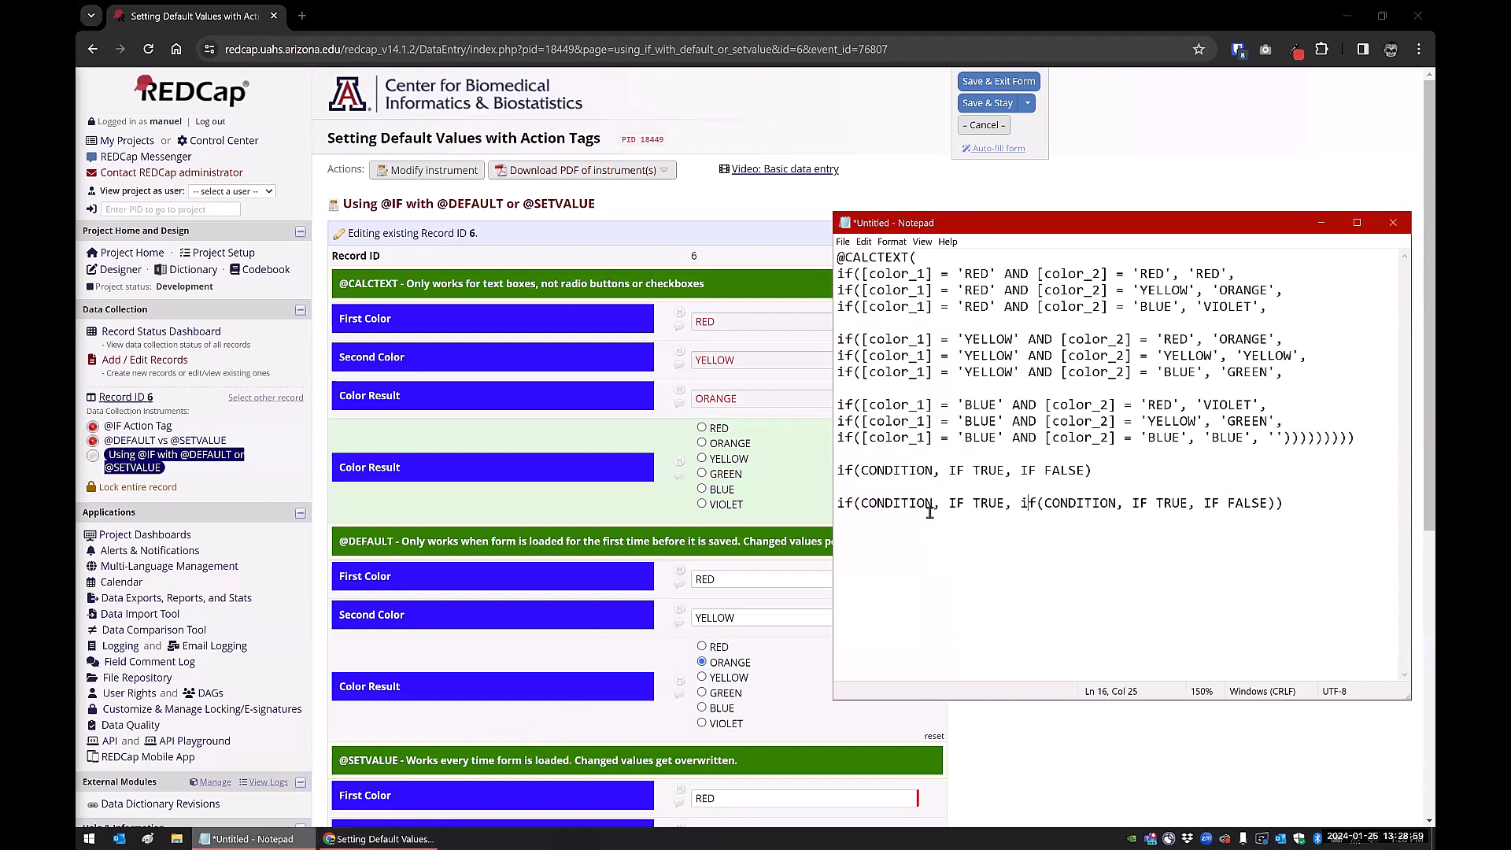
{"action": "left_click_drag", "start_coordinate": [1359, 438], "coordinate": [781, 260]}
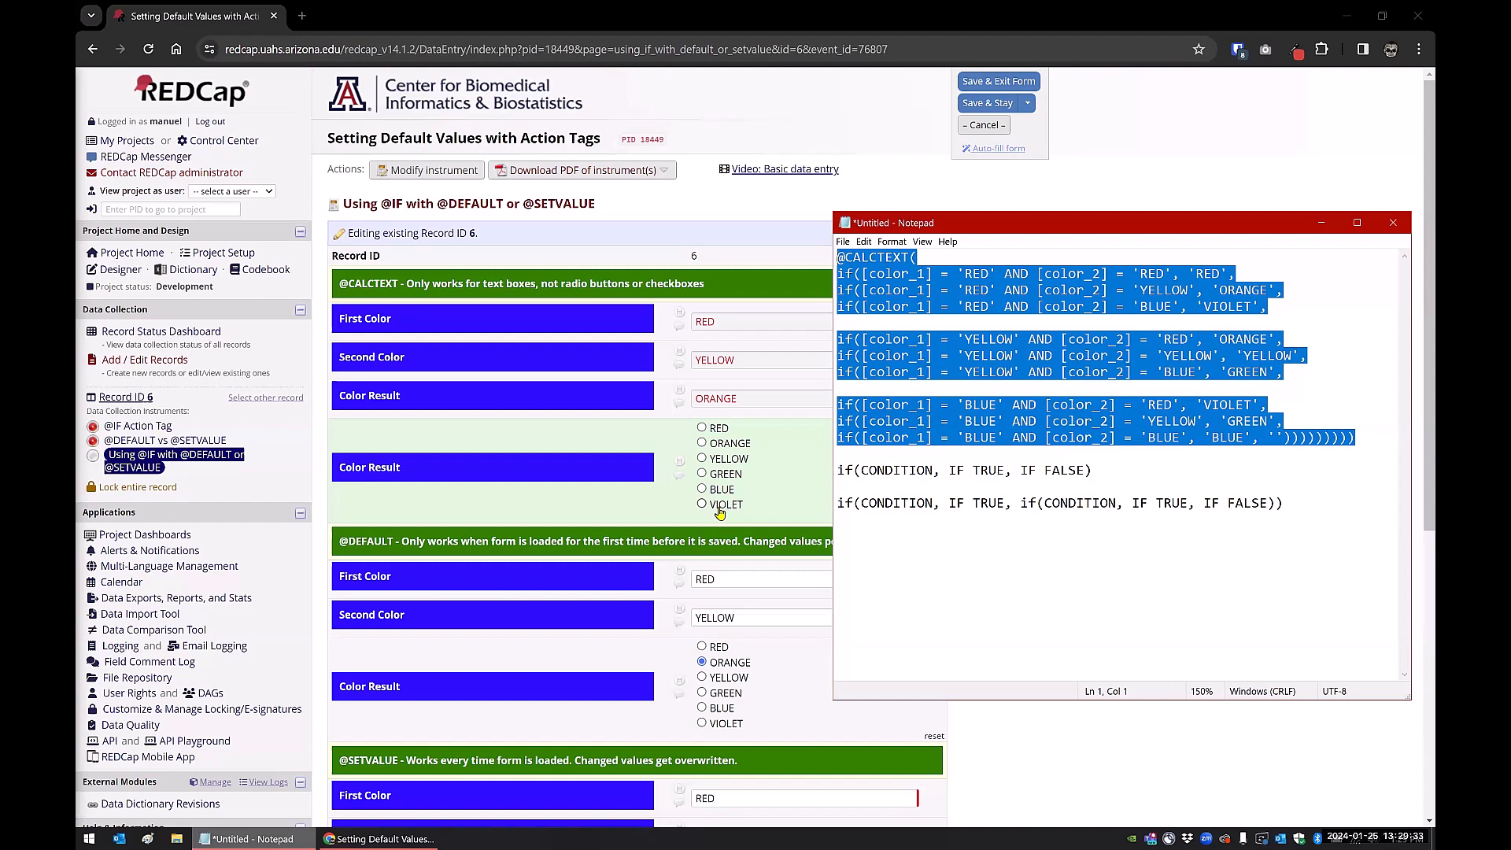
{"action": "left_click", "coordinate": [1147, 189]}
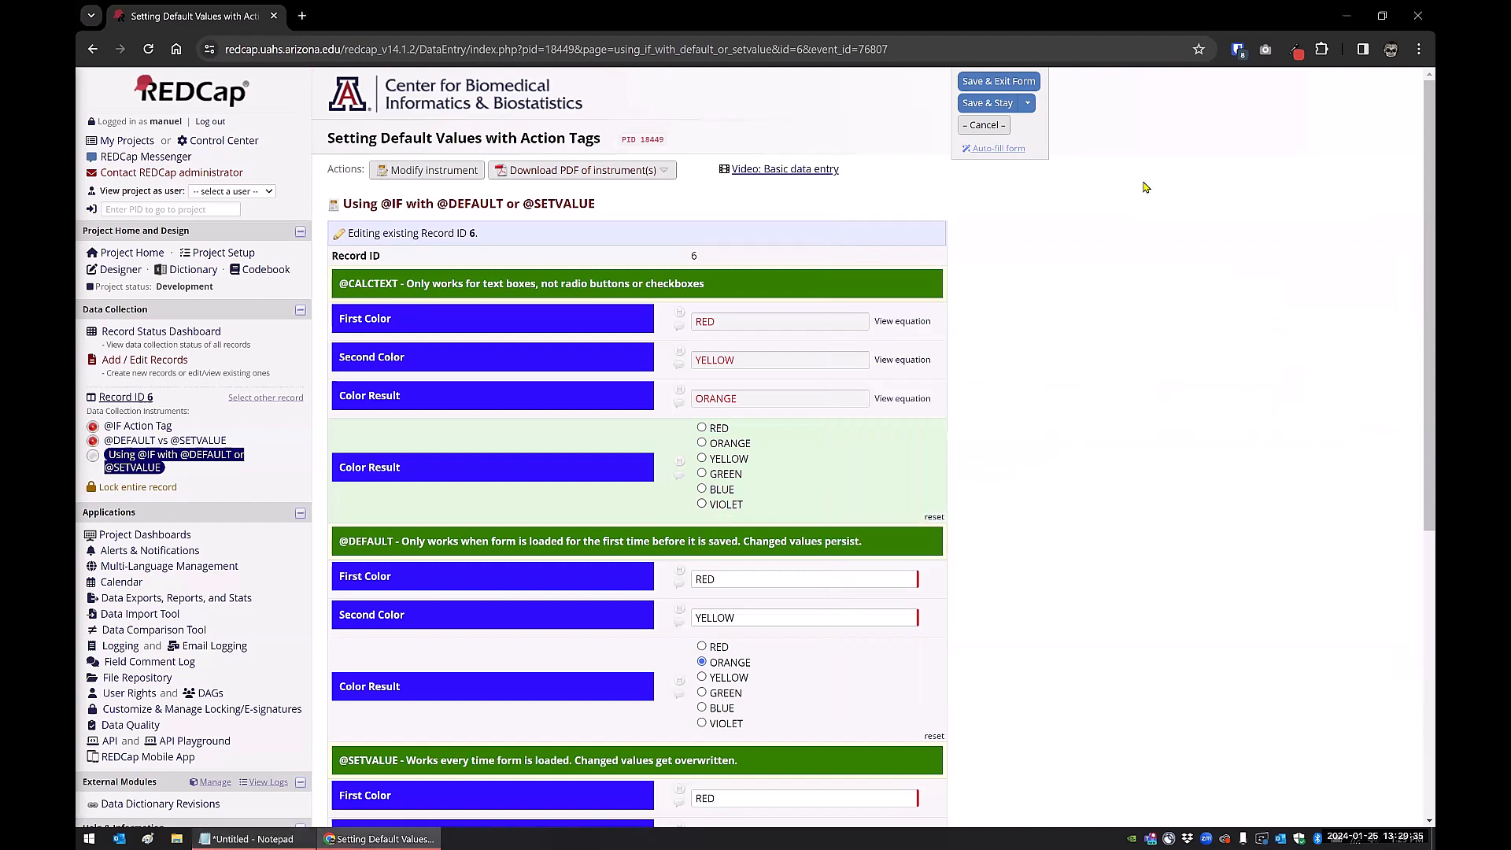
{"action": "scroll", "coordinate": [836, 537], "scroll_direction": "down", "scroll_amount": 1}
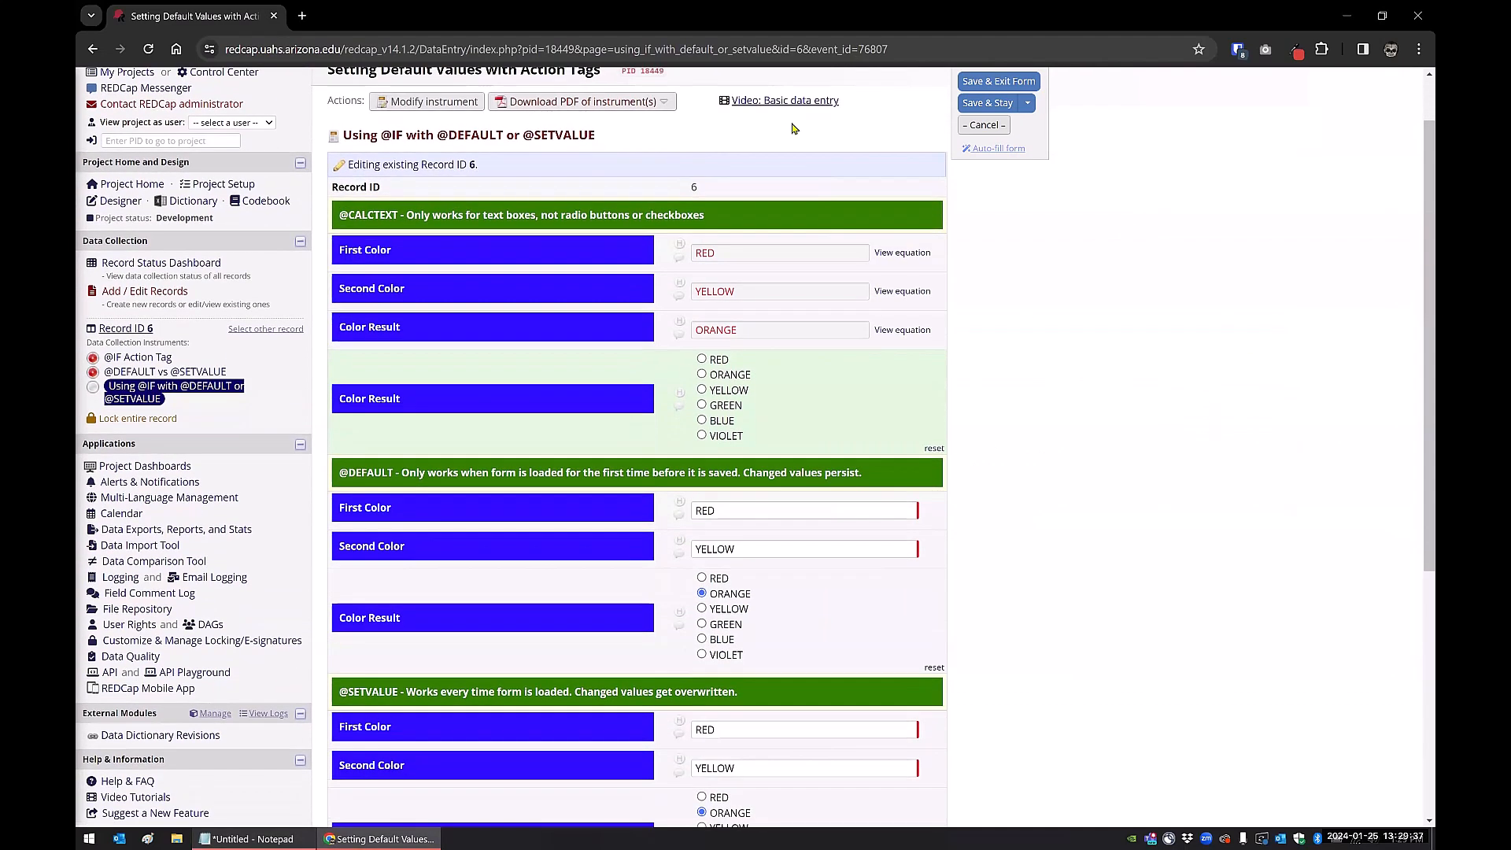
{"action": "scroll", "coordinate": [835, 538], "scroll_direction": "down", "scroll_amount": 3}
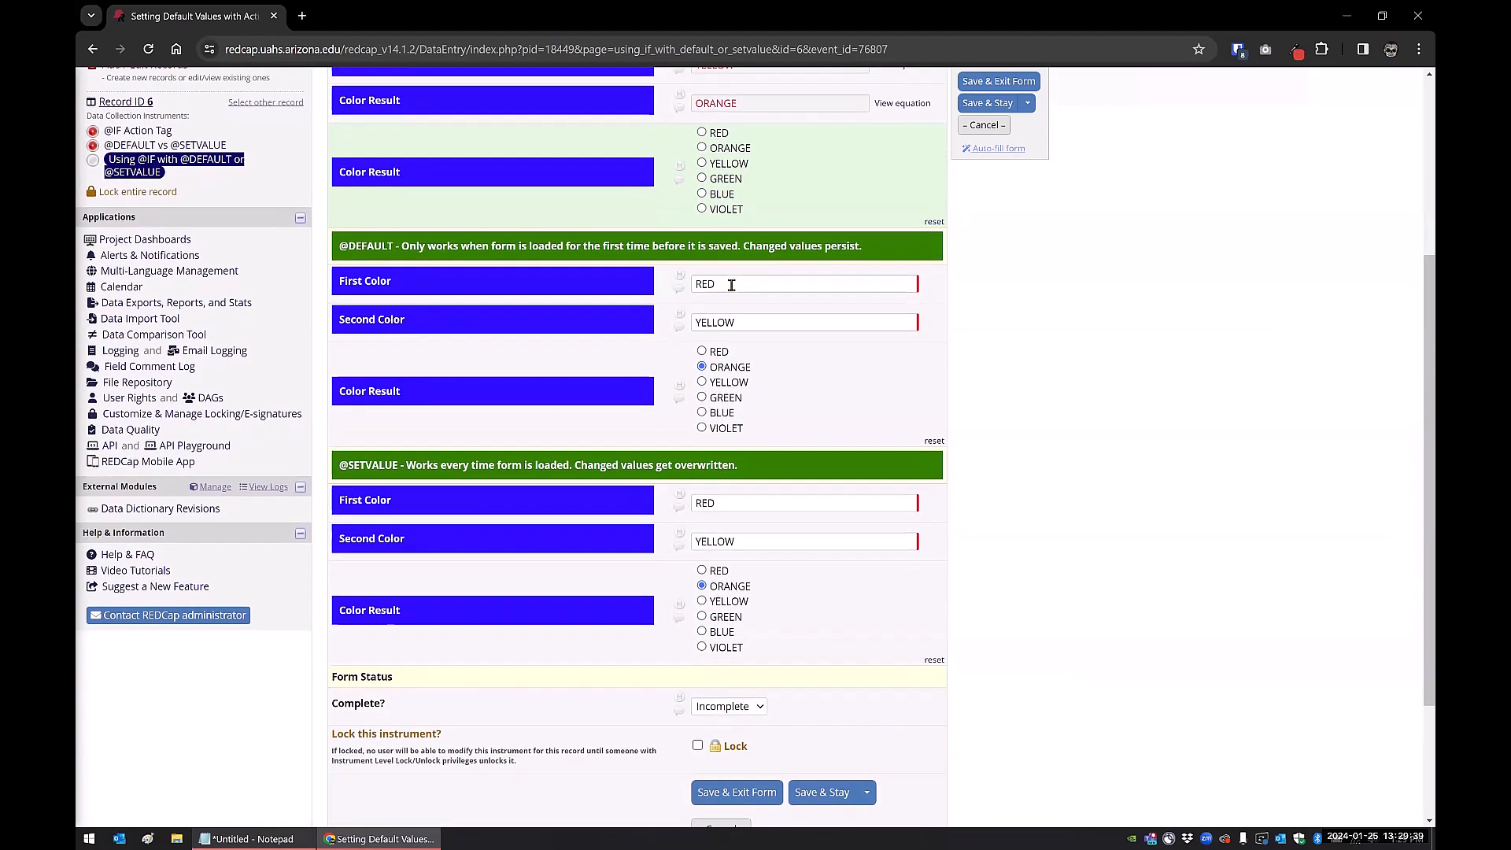
{"action": "scroll", "coordinate": [729, 236], "scroll_direction": "up", "scroll_amount": 2}
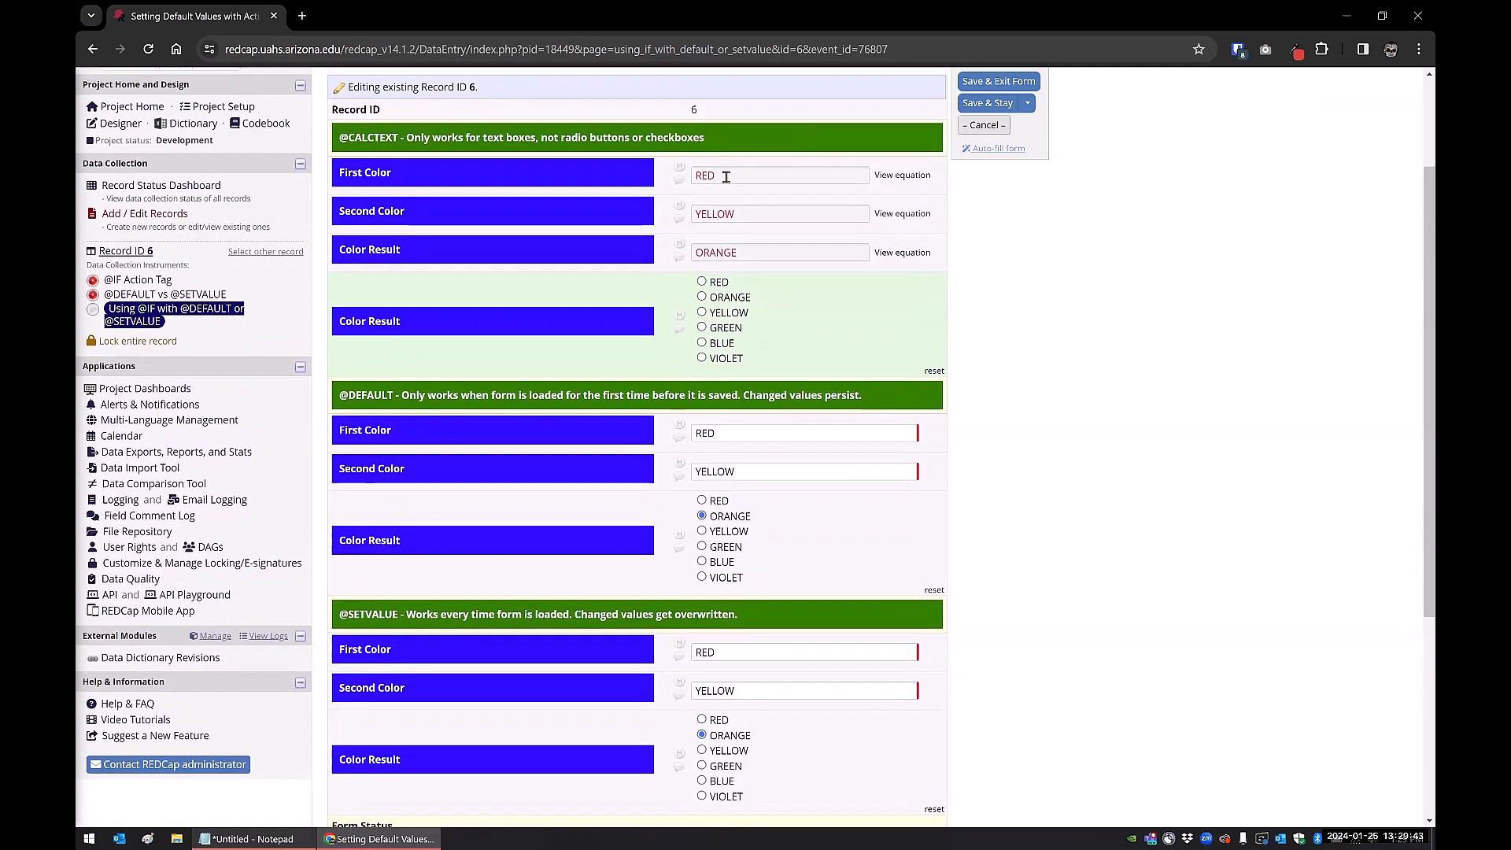
{"action": "left_click", "coordinate": [726, 177]}
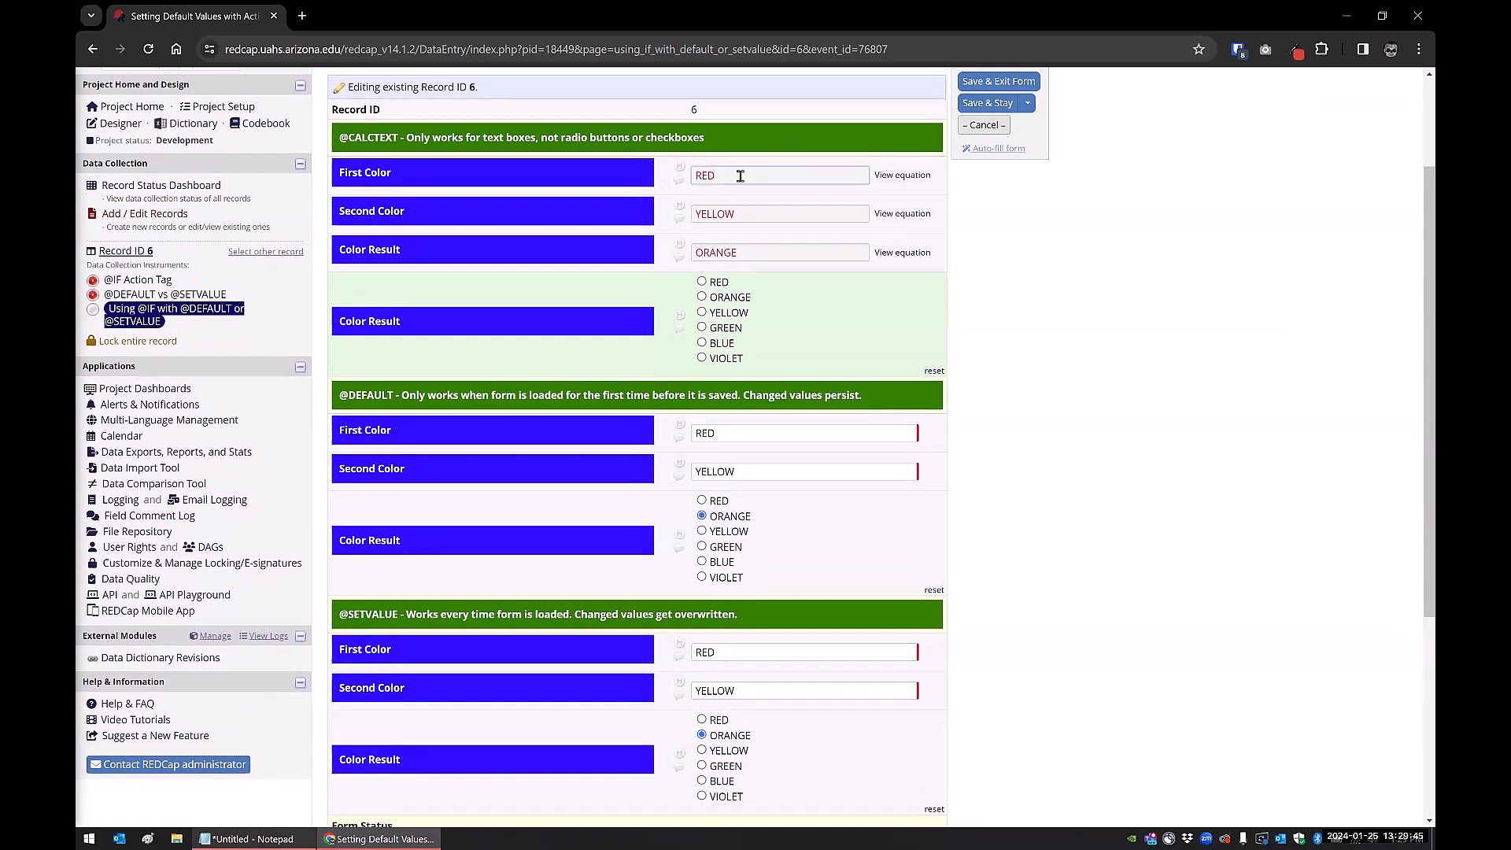
{"action": "double_click", "coordinate": [713, 175]}
{"action": "left_click", "coordinate": [743, 174]}
{"action": "left_click", "coordinate": [1057, 281]}
{"action": "left_click", "coordinate": [730, 433]}
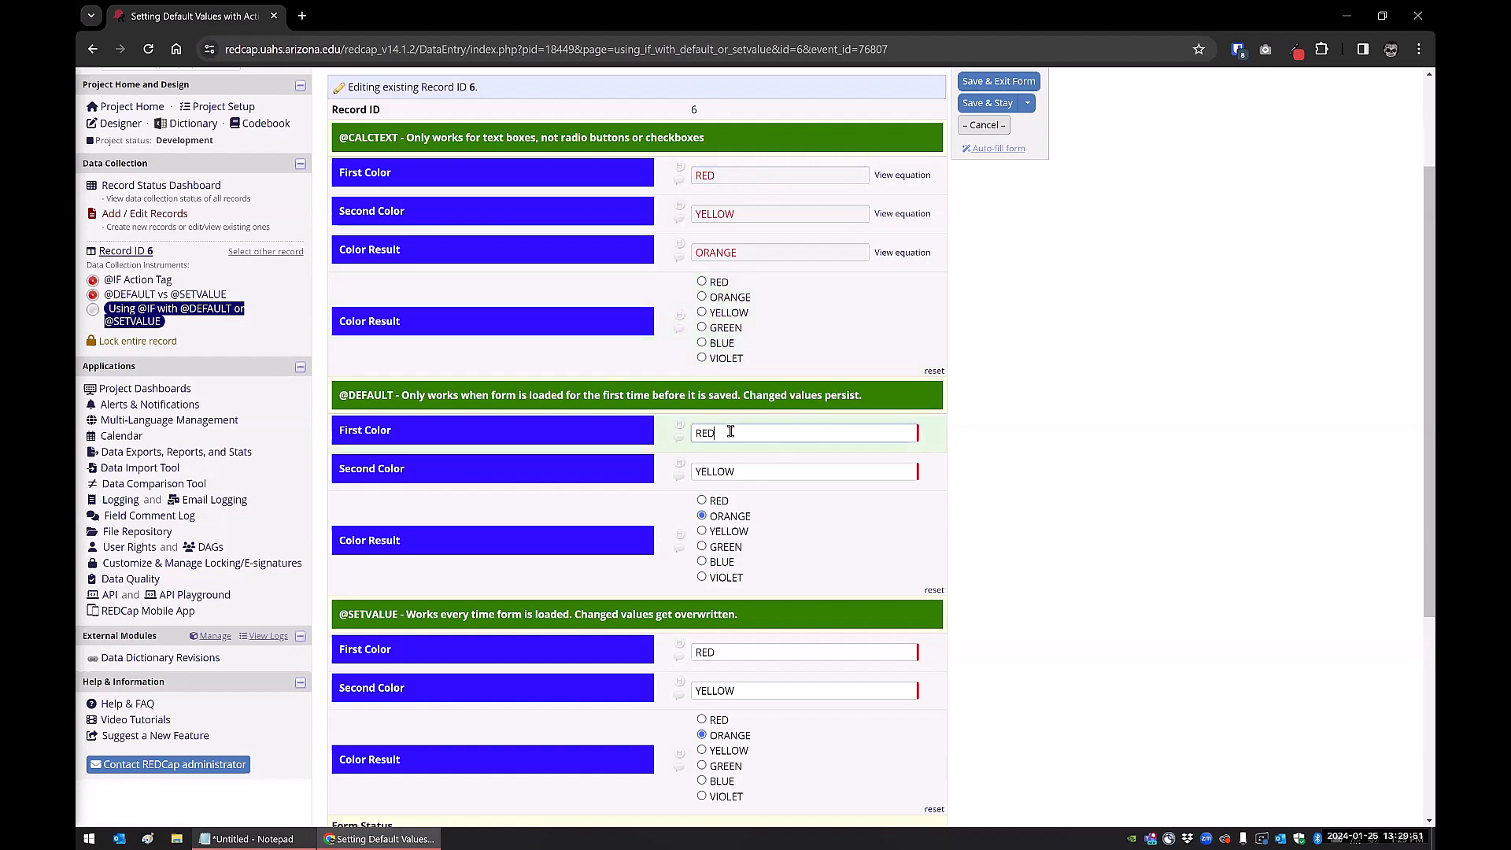
{"action": "scroll", "coordinate": [837, 307], "scroll_direction": "down", "scroll_amount": 3}
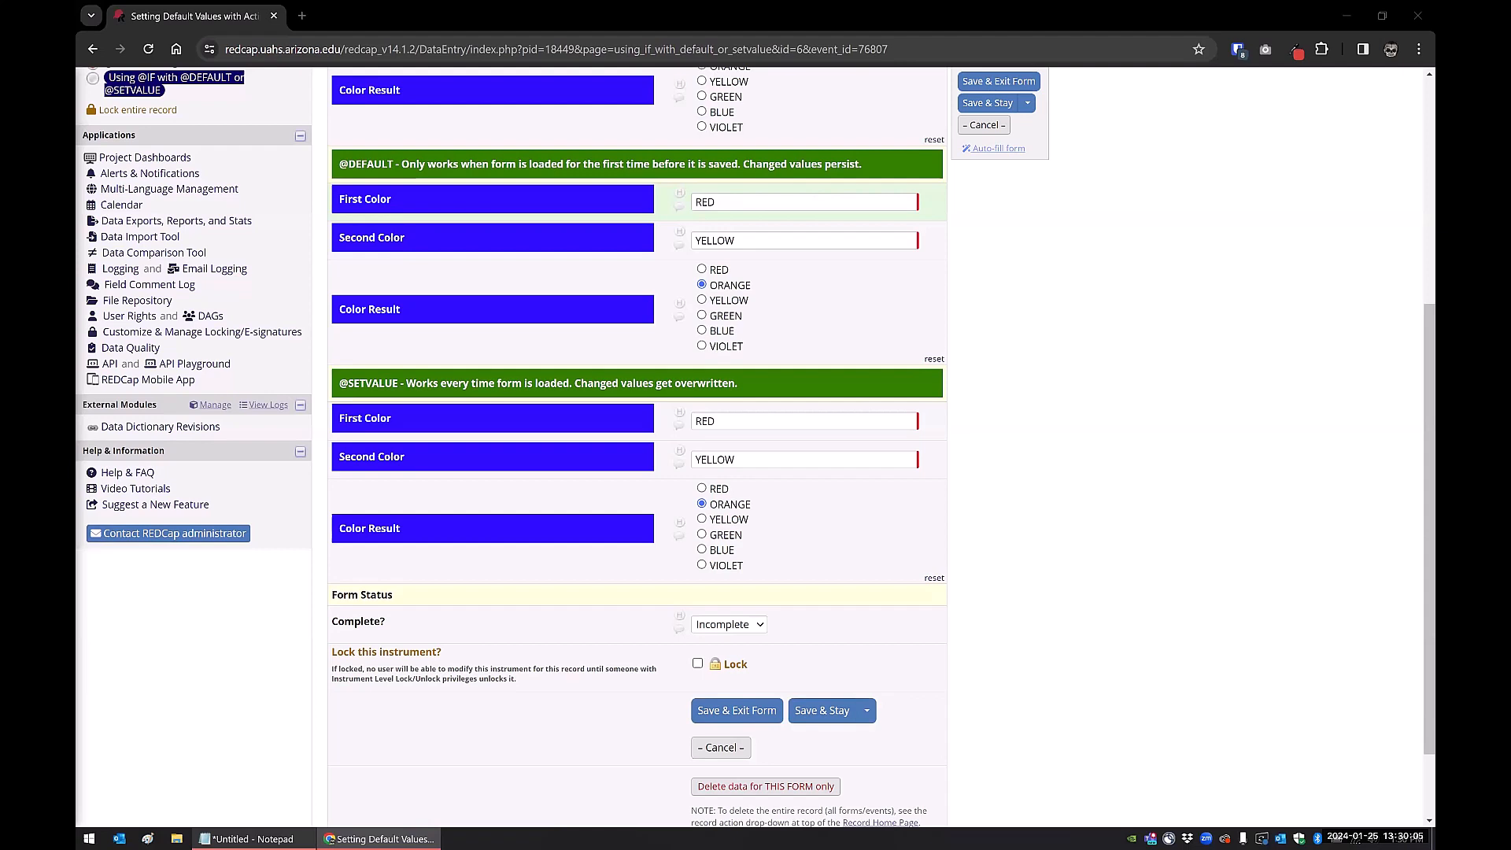
{"action": "left_click", "coordinate": [214, 837]}
{"action": "left_click_drag", "start_coordinate": [1288, 502], "coordinate": [819, 256]}
{"action": "type", "text": "@IF([color_1] = 'RED' AND [color_2] = 'RED', @SETVALUE = 'RED', @IF([color_1] = 'RED' AND [color_2] = 'YELLOW', @SETVALUE = 'ORANGE', @IF([color_1] = 'RED' AND [color_2] = 'BLUE', @SETVALUE = 'VIOLET',  @IF([color_1] = 'YELLOW' AND [color_2] = 'RED', @SETVALUE = 'ORANGE', @IF([color_1] = 'YELLOW' AND [color_2] = 'YELLOW', @SETVALUE = 'YELLOW', @IF([color_1] = 'YELLOW' AND [color_2] = 'BLUE', @SETVALUE = 'GREEN',  @IF([color_1] = 'BLUE' AND [color_2] = 'RED', @SETVALUE = 'VIOLET', @IF([color_1] = 'BLUE' AND [color_2] = 'YELLOW', @SETVALUE = 'GREEN', @IF([color_1] = 'BLUE' AND [color_2] = 'BLUE', @SETVALUE = 'BLUE', '')))))))))"}
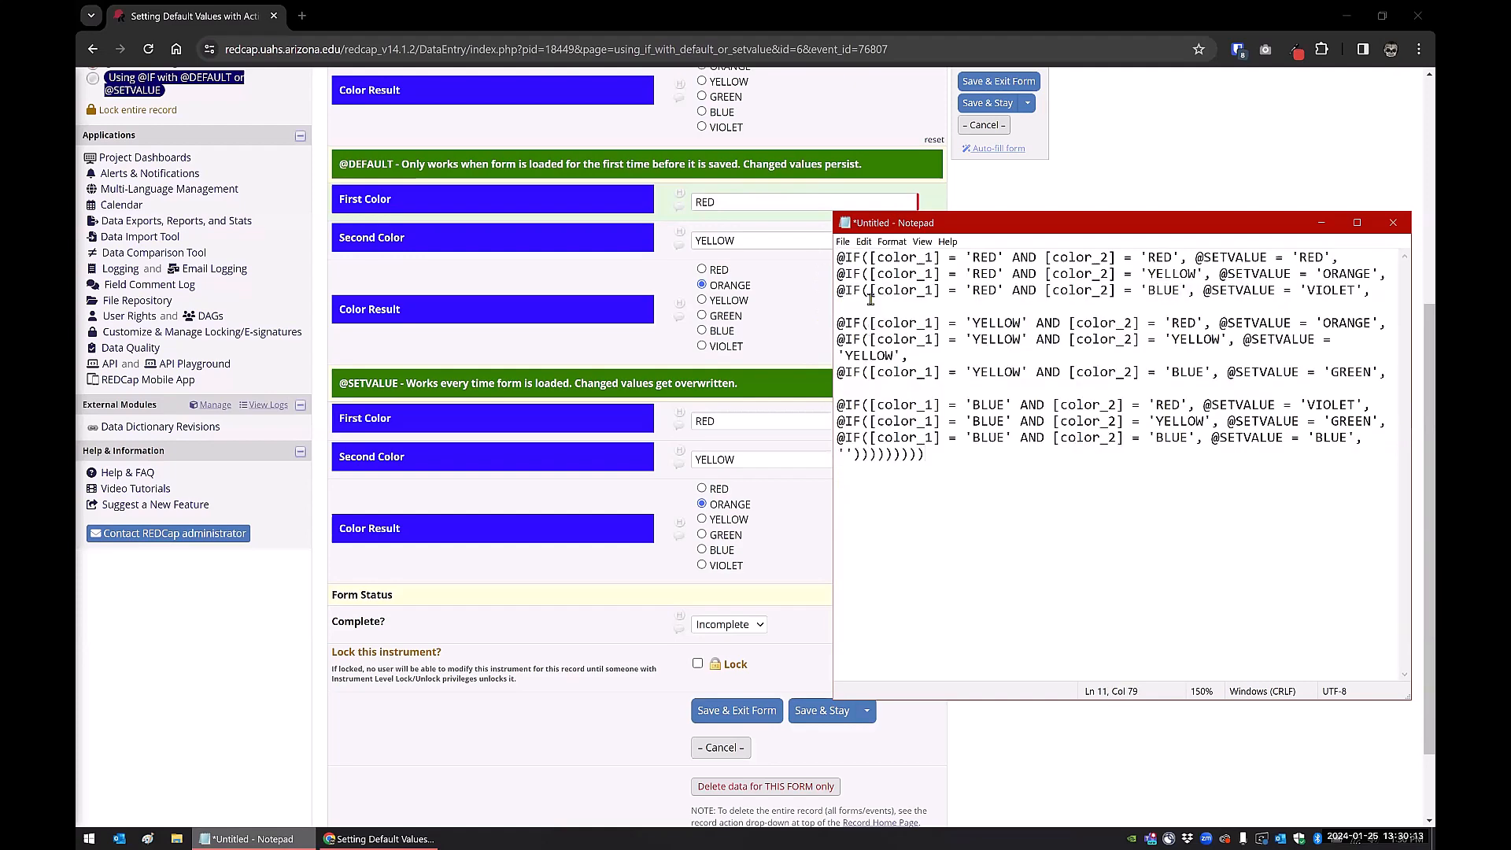
{"action": "key", "text": "ctrl+z"}
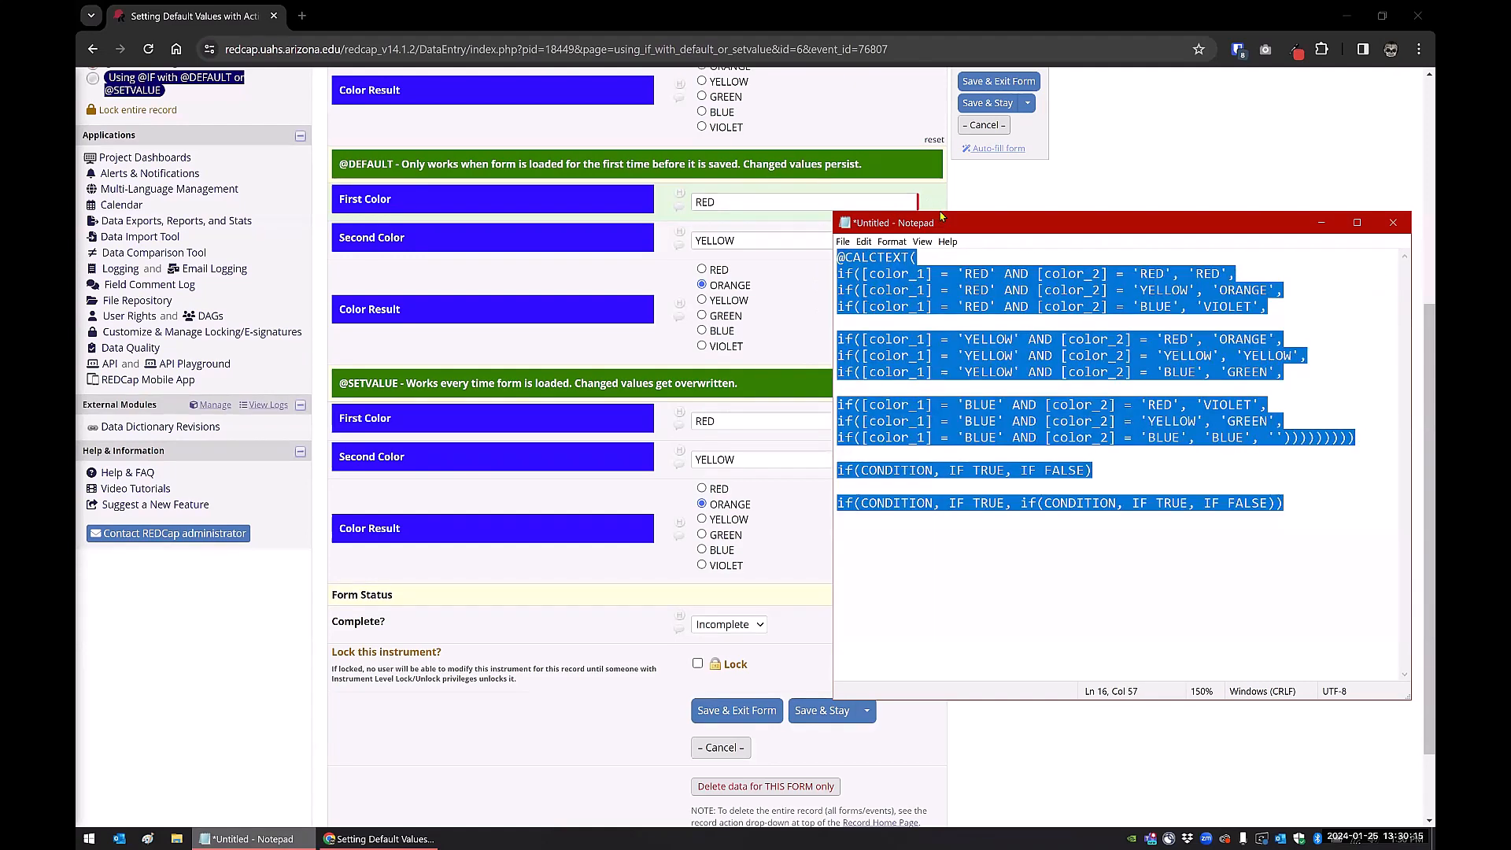
{"action": "left_click_drag", "start_coordinate": [941, 217], "coordinate": [939, 99]}
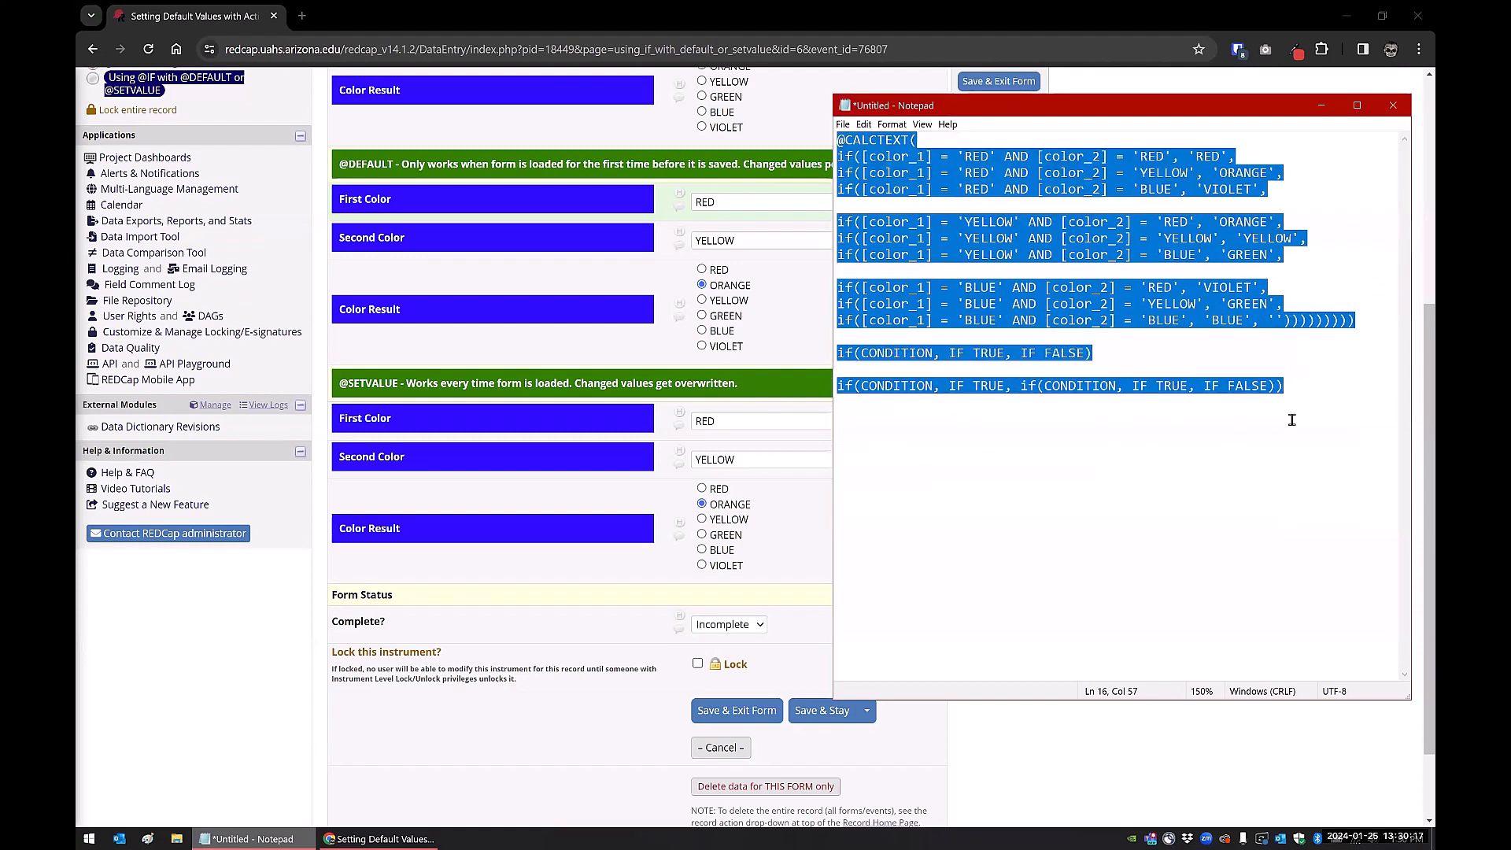
{"action": "left_click", "coordinate": [1292, 420]}
{"action": "left_click_drag", "start_coordinate": [1311, 388], "coordinate": [836, 353]}
{"action": "type", "text": "@IF([color_1] = 'RED' AND [color_2] = 'RED', @SETVALUE = 'RED', @IF([color_1] = 'RED' AND [color_2] = 'YELLOW', @SETVALUE = 'ORANGE', @IF([color_1] = 'RED' AND [color_2] = 'BLUE', @SETVALUE = 'VIOLET',  @IF([color_1] = 'YELLOW' AND [color_2] = 'RED', @SETVALUE = 'ORANGE', @IF([color_1] = 'YELLOW' AND [color_2] = 'YELLOW', @SETVALUE = 'YELLOW', @IF([color_1] = 'YELLOW' AND [color_2] = 'BLUE', @SETVALUE = 'GREEN',  @IF([color_1] = 'BLUE' AND [color_2] = 'RED', @SETVALUE = 'VIOLET', @IF([color_1] = 'BLUE' AND [color_2] = 'YELLOW', @SETVALUE = 'GREEN', @IF([color_1] = 'BLUE' AND [color_2] = 'BLUE', @SETVALUE = 'BLUE', '')))))))))"}
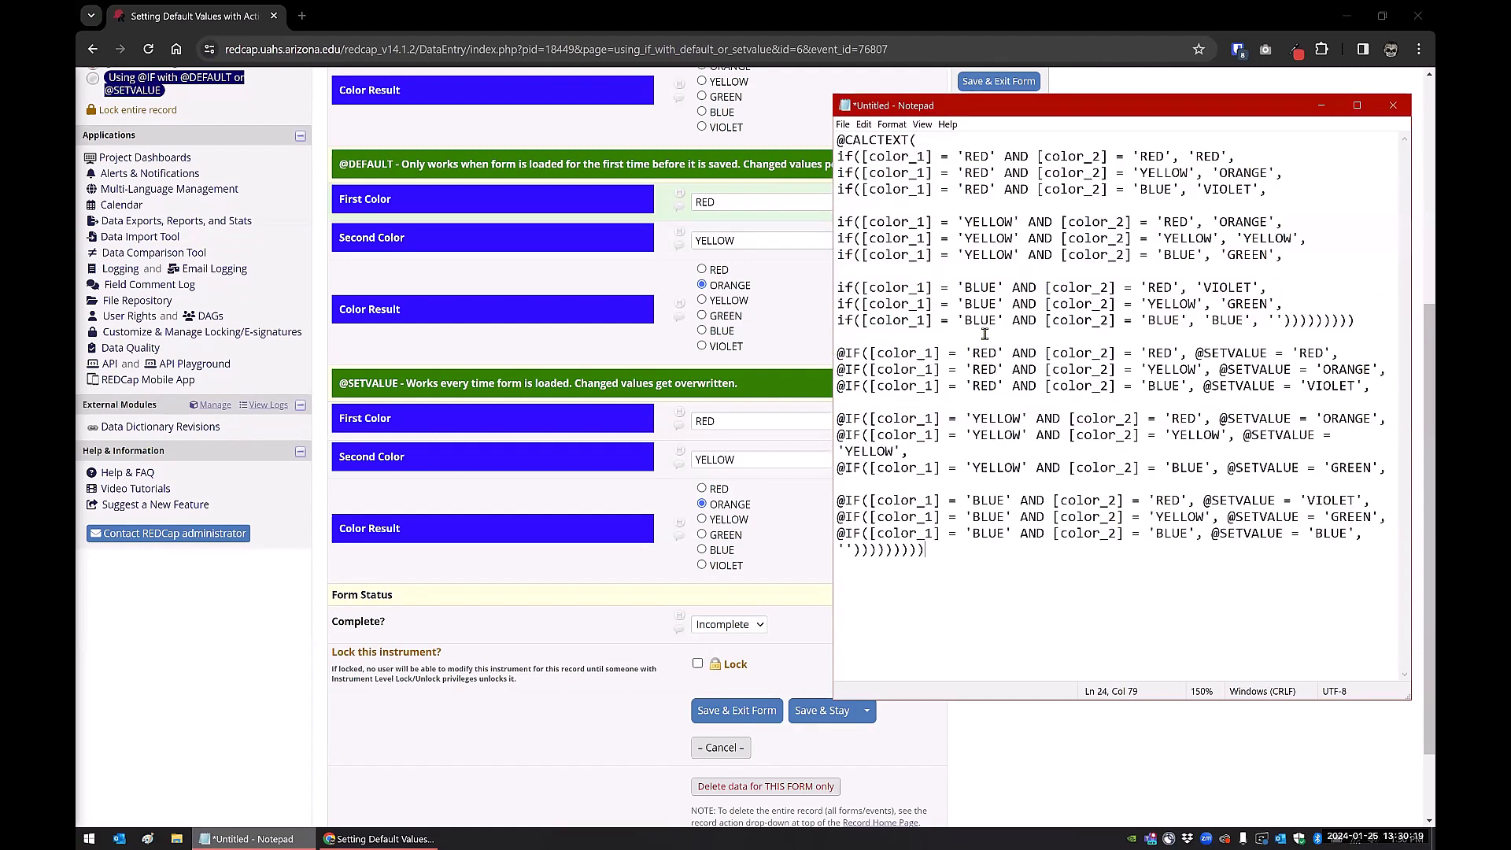
{"action": "left_click", "coordinate": [1358, 320]}
{"action": "key", "text": "Return"}
{"action": "key", "text": "Return"}
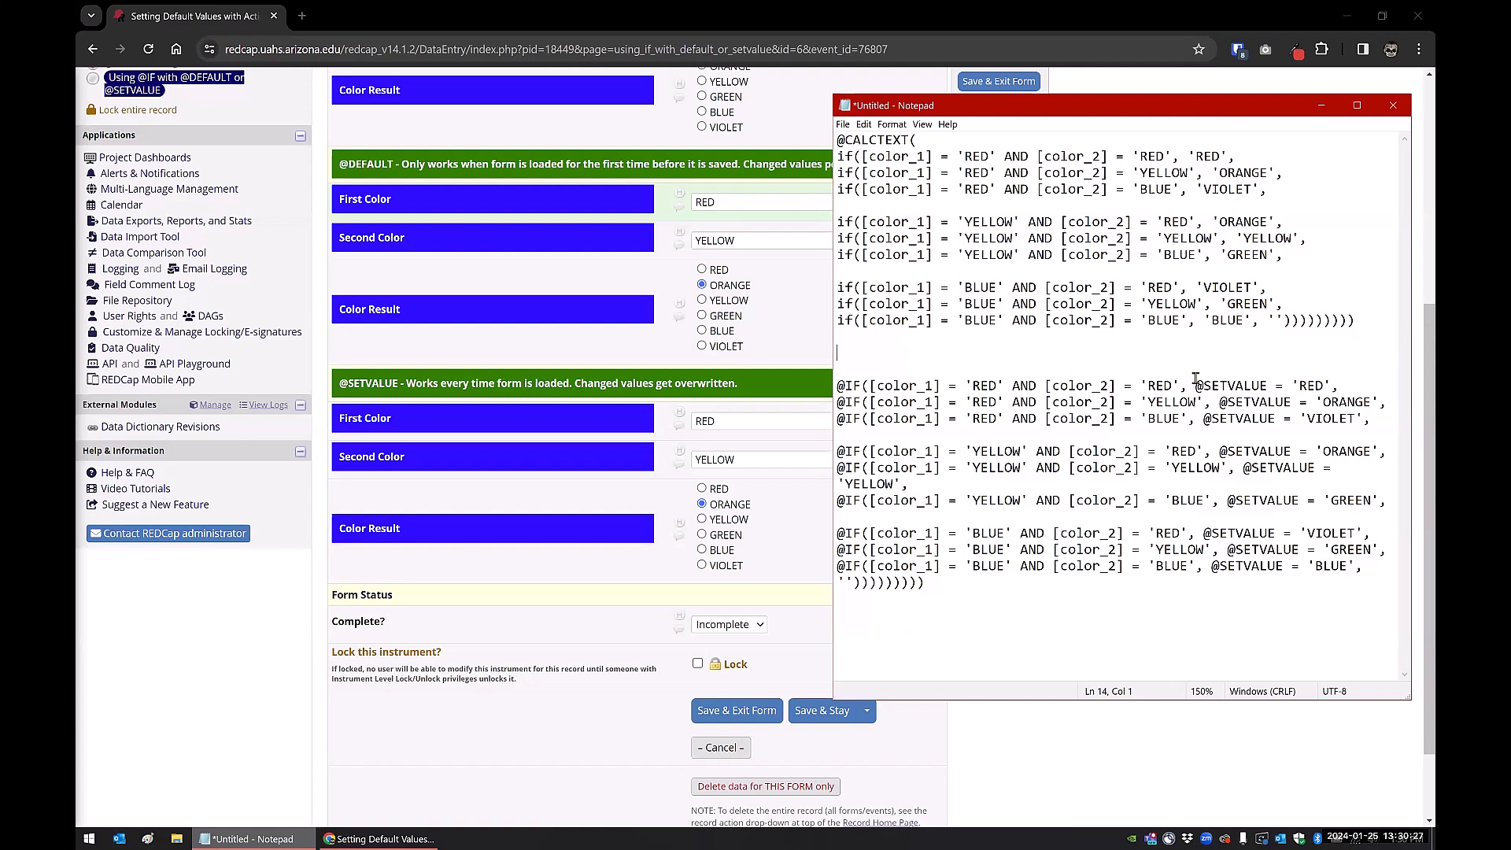
{"action": "left_click_drag", "start_coordinate": [1195, 382], "coordinate": [1329, 383]}
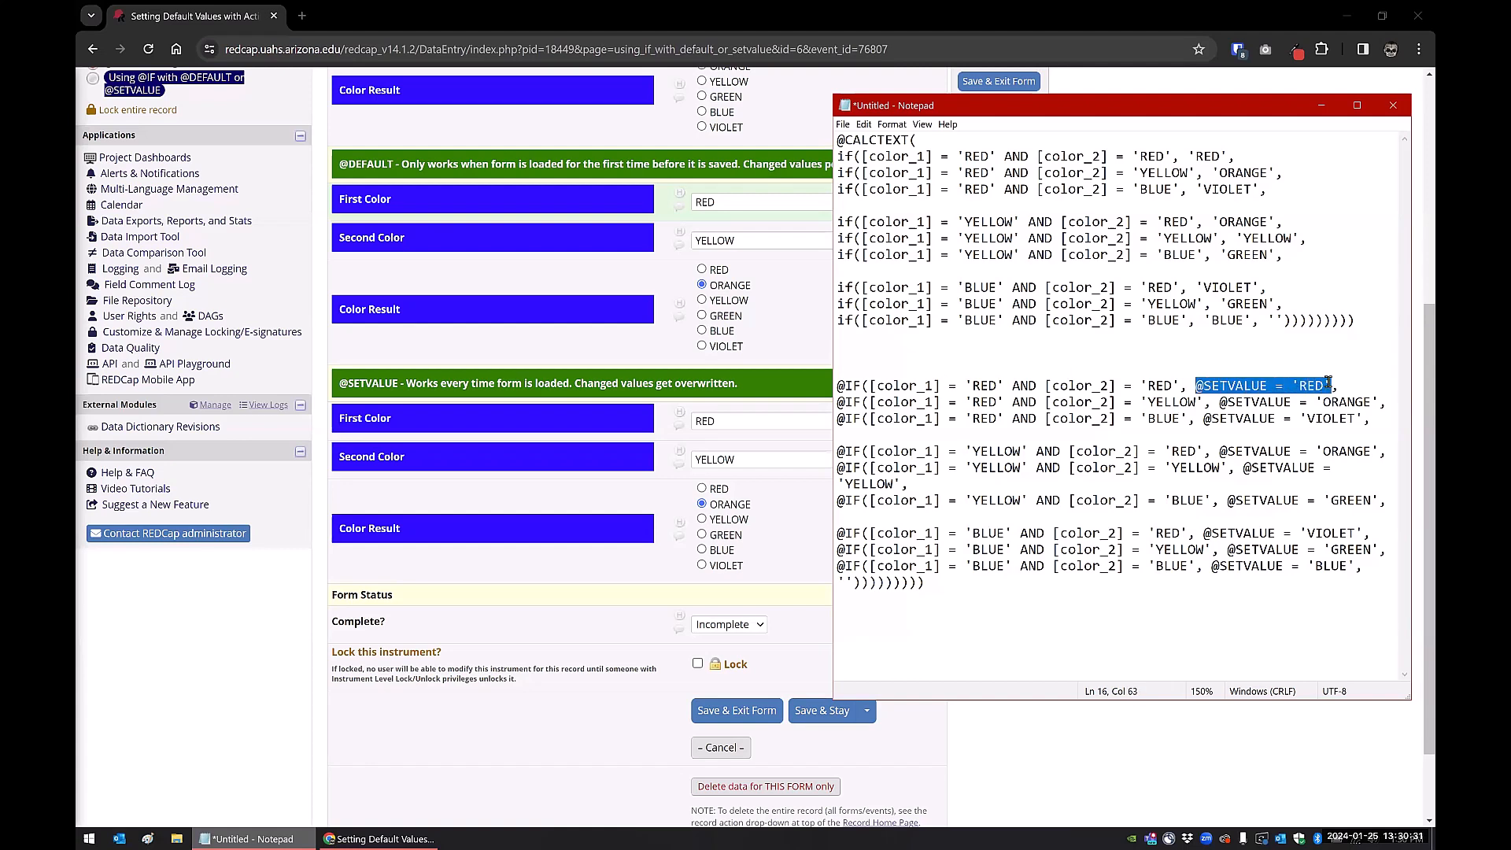
{"action": "left_click_drag", "start_coordinate": [1188, 156], "coordinate": [1226, 156]}
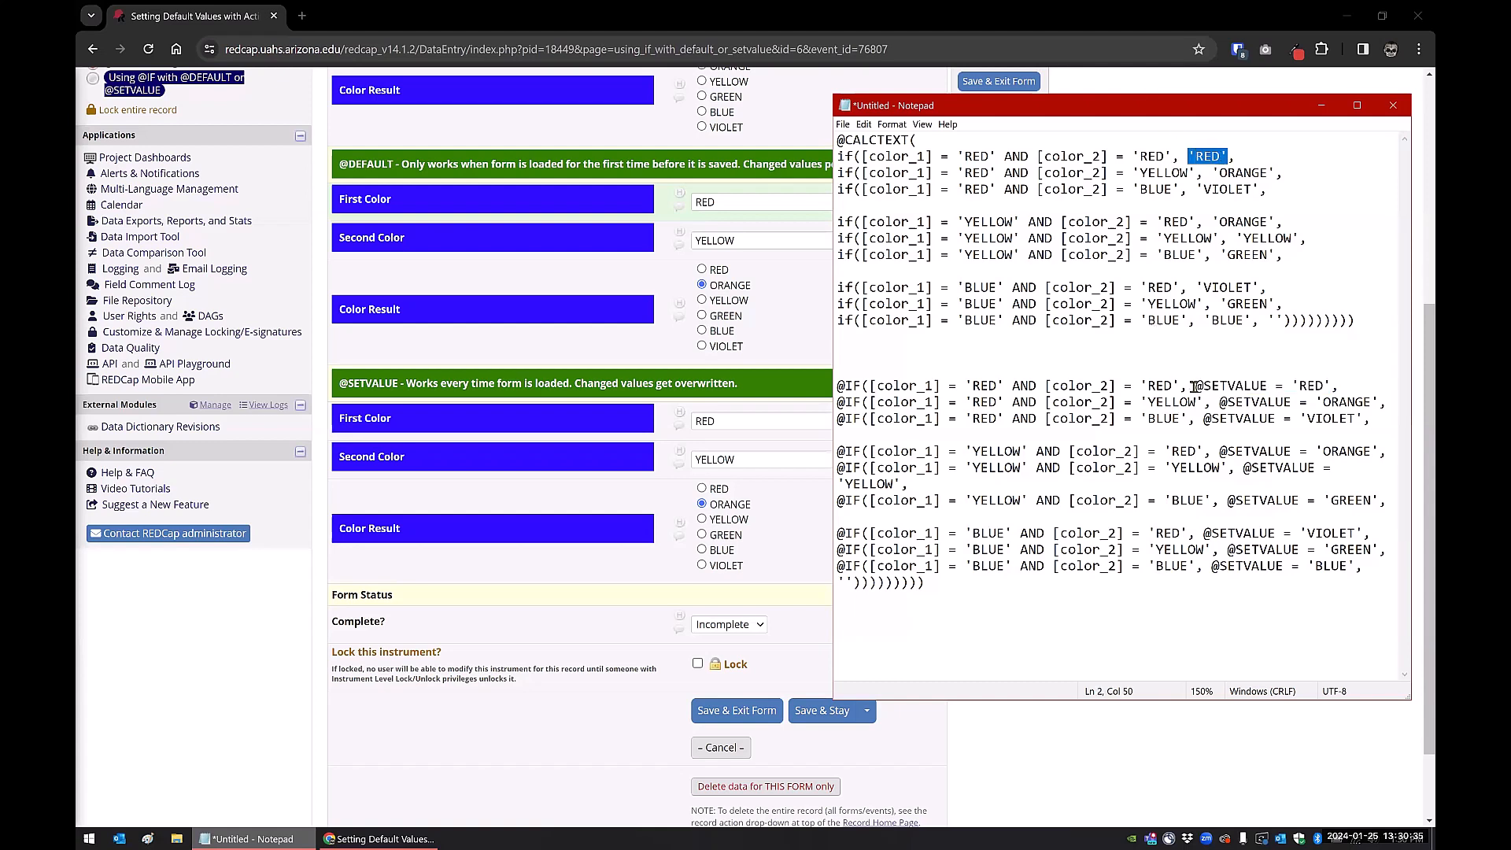
{"action": "left_click_drag", "start_coordinate": [1195, 385], "coordinate": [1335, 386]}
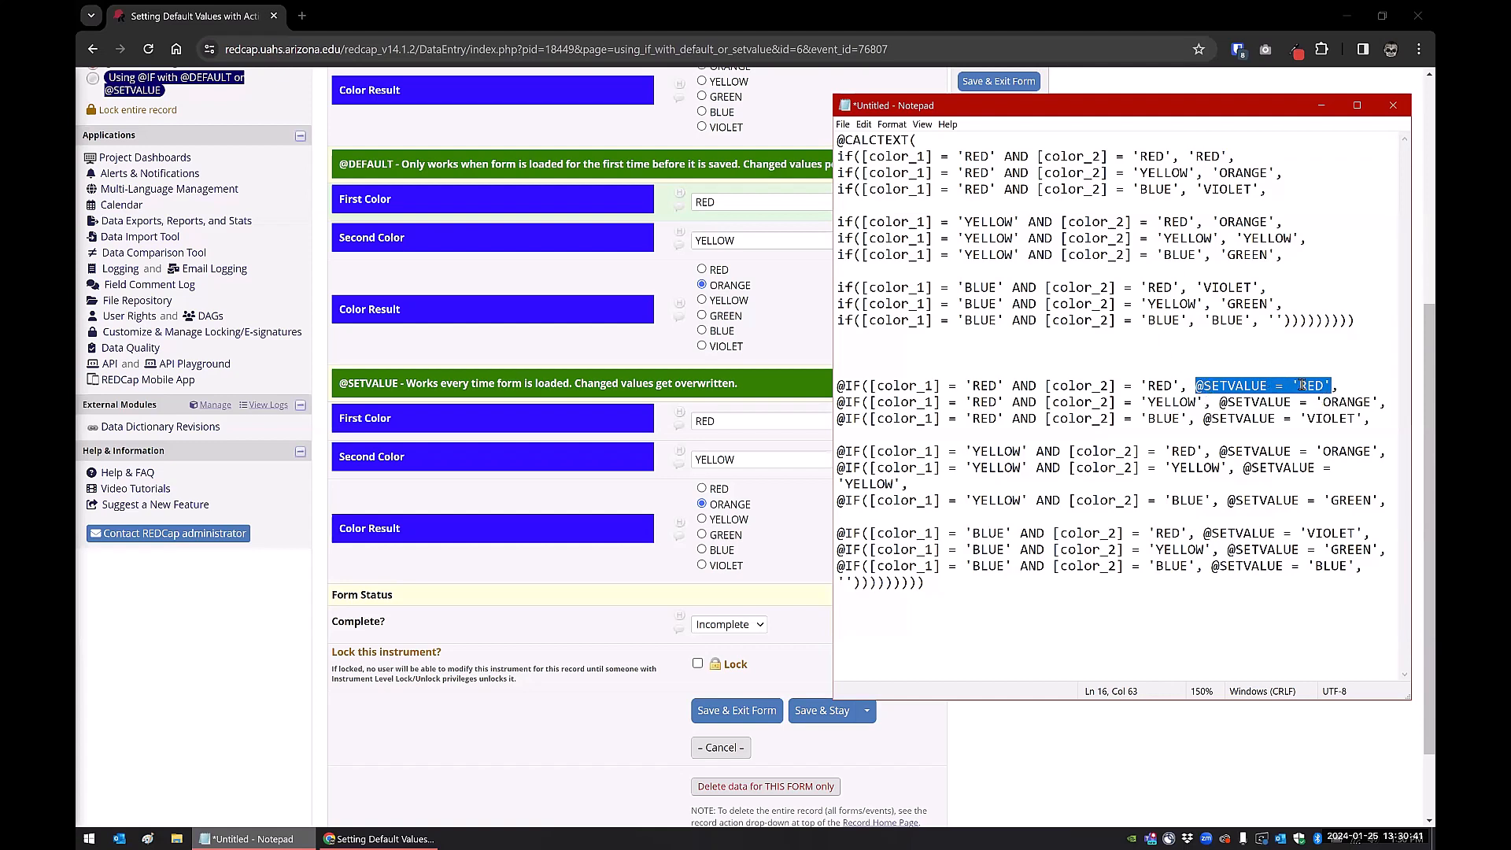
{"action": "left_click", "coordinate": [1187, 403]}
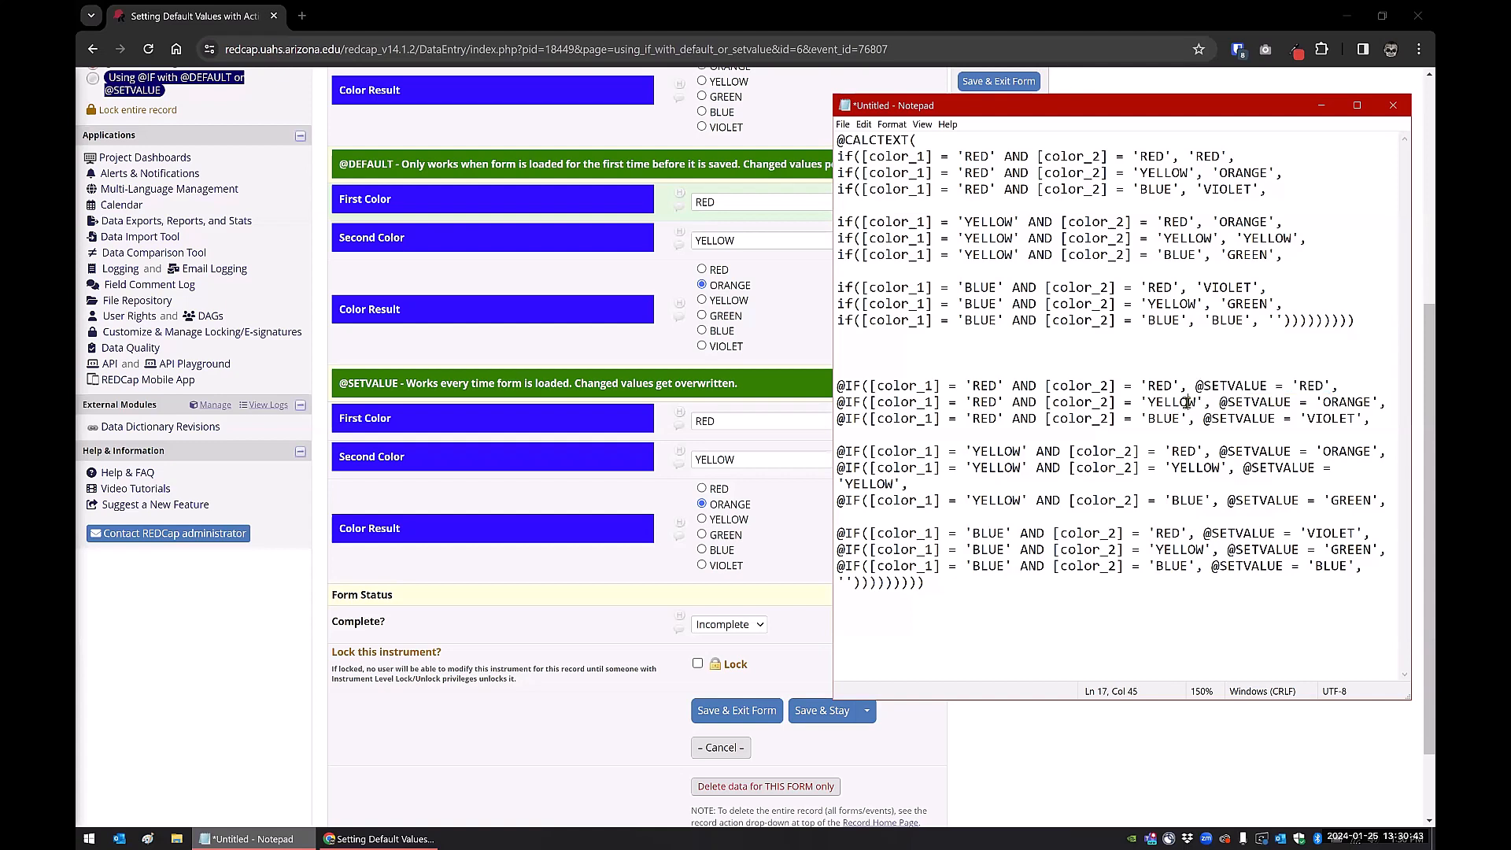
{"action": "left_click_drag", "start_coordinate": [839, 142], "coordinate": [885, 158]}
{"action": "left_click", "coordinate": [885, 157]}
{"action": "left_click_drag", "start_coordinate": [837, 386], "coordinate": [861, 386]}
{"action": "left_click", "coordinate": [959, 630]}
{"action": "left_click", "coordinate": [276, 624]}
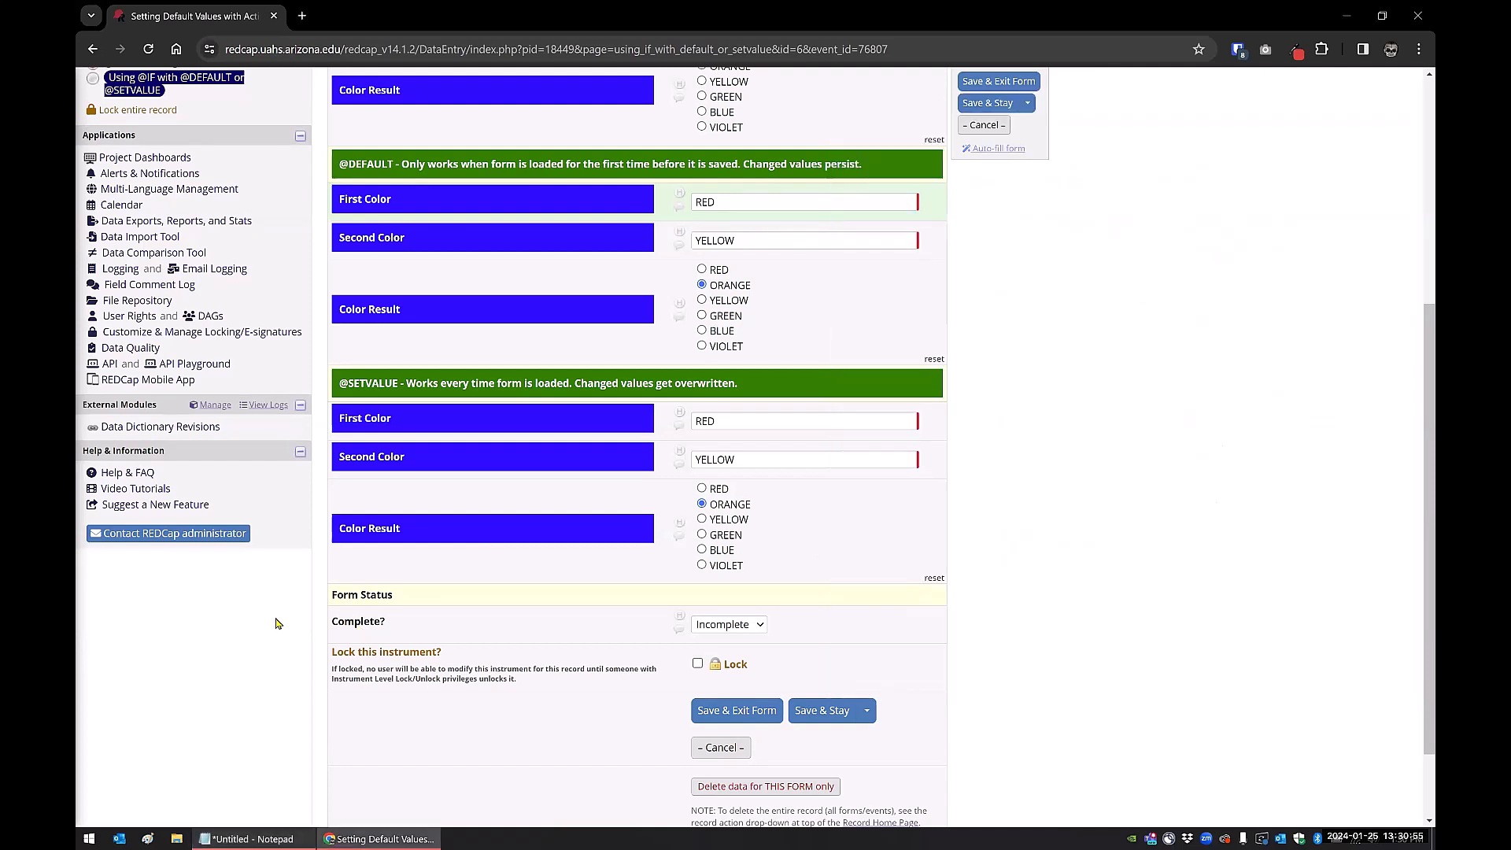
{"action": "left_click", "coordinate": [718, 202]}
{"action": "key", "text": "ctrl+a"}
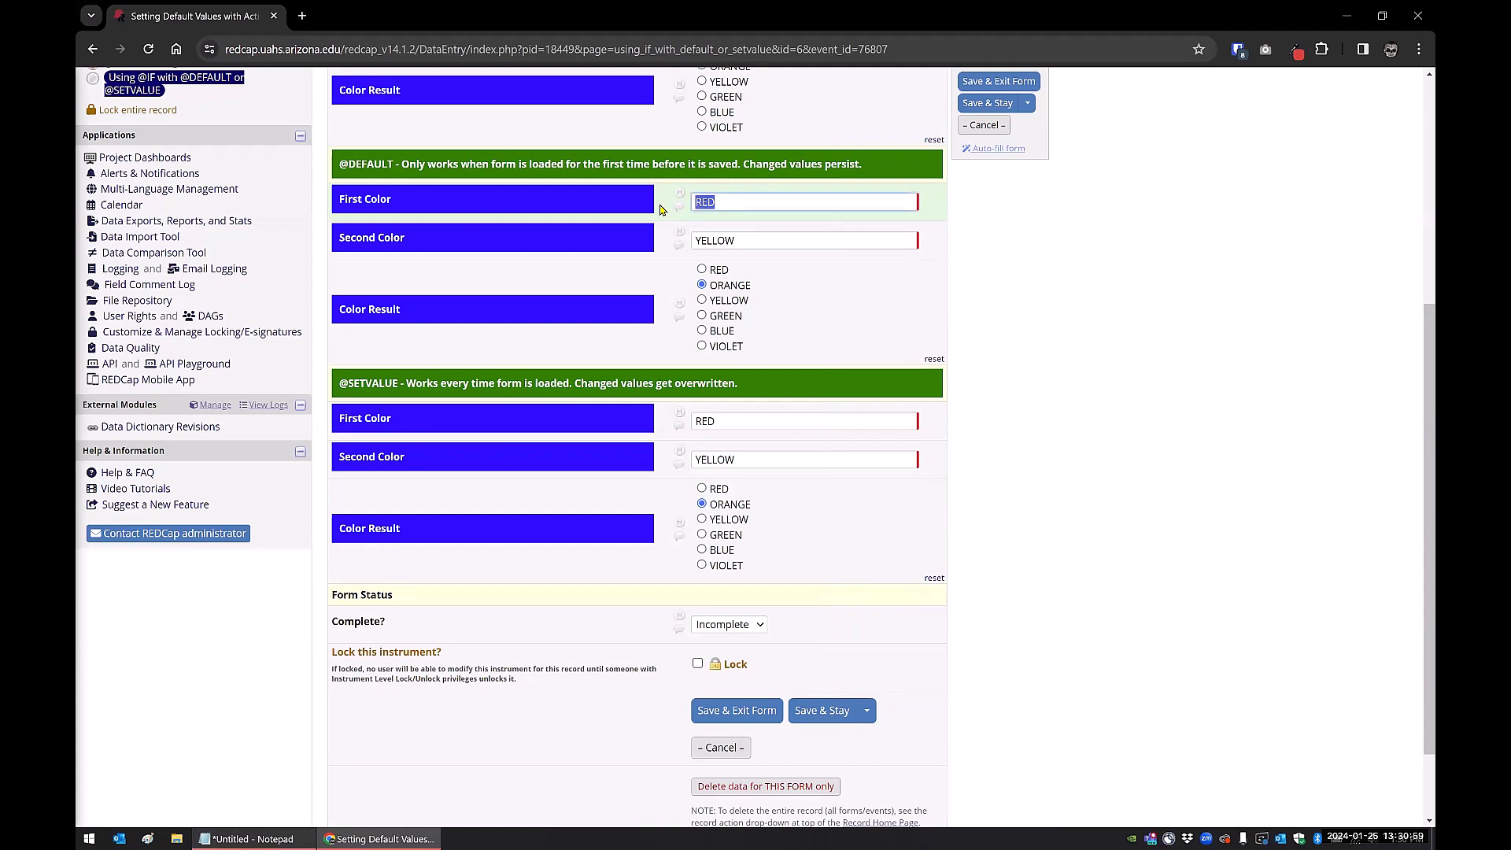
{"action": "type", "text": "Black"}
{"action": "key", "text": "BackSpace"}
{"action": "key", "text": "BackSpace"}
{"action": "key", "text": "BackSpace"}
{"action": "key", "text": "BackSpace"}
{"action": "type", "text": "LACK"}
{"action": "key", "text": "Tab"}
{"action": "type", "text": "WHITE"}
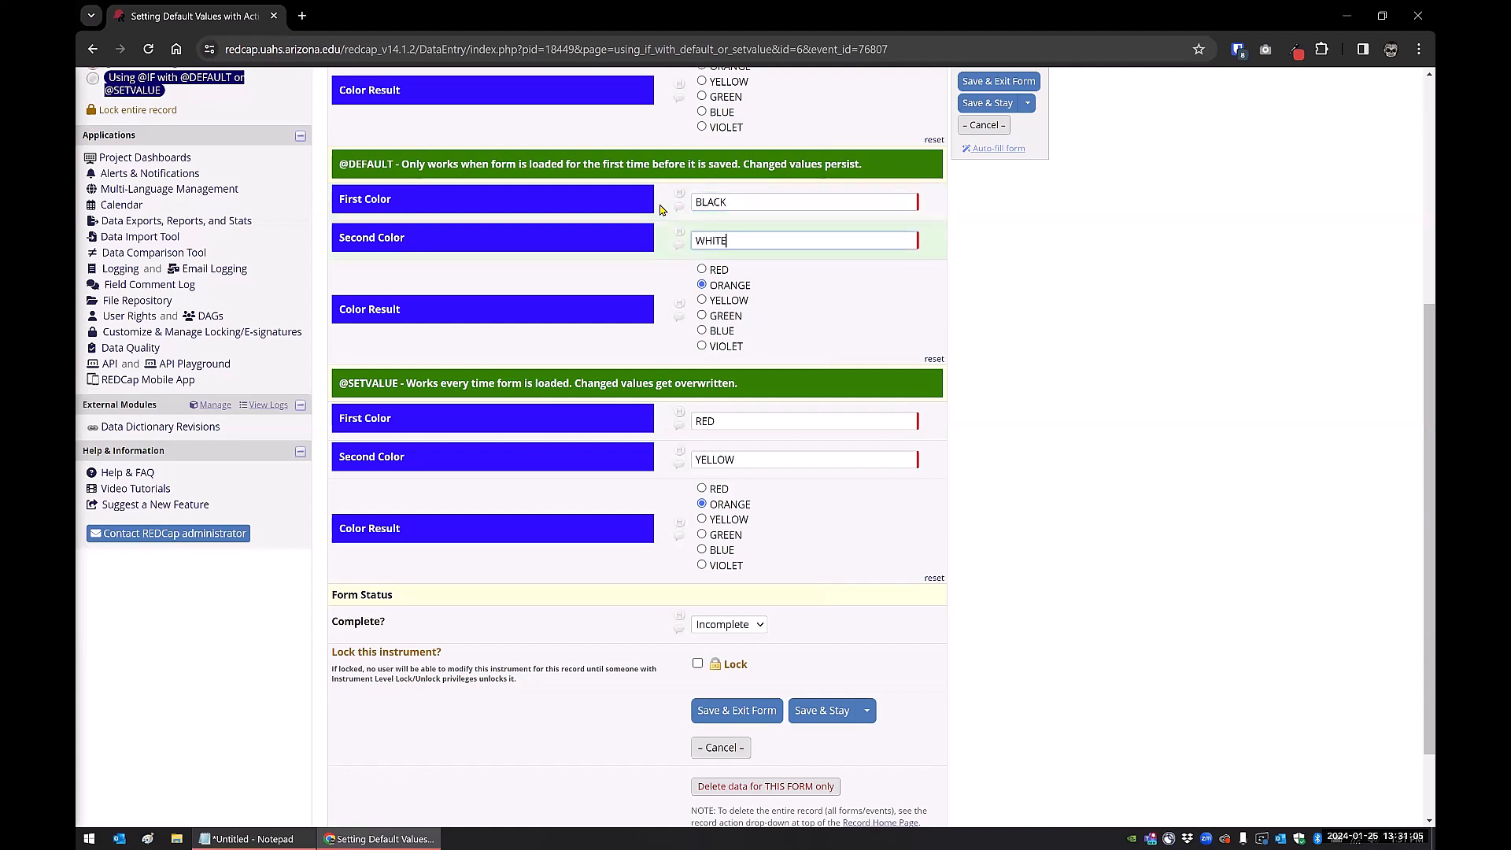
{"action": "key", "text": "Tab"}
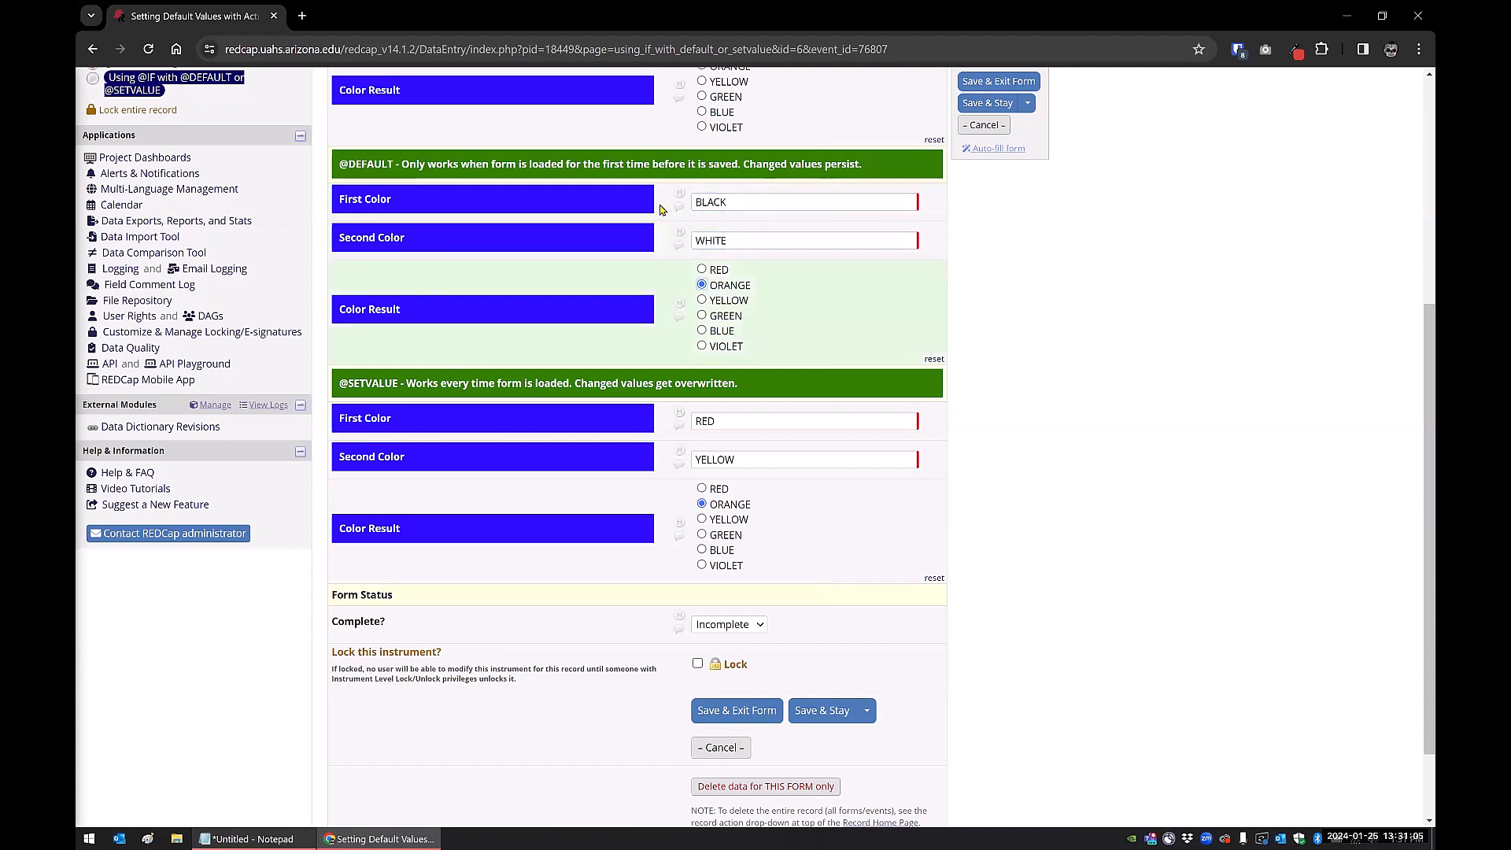
{"action": "left_click", "coordinate": [703, 346]}
{"action": "double_click", "coordinate": [787, 421]}
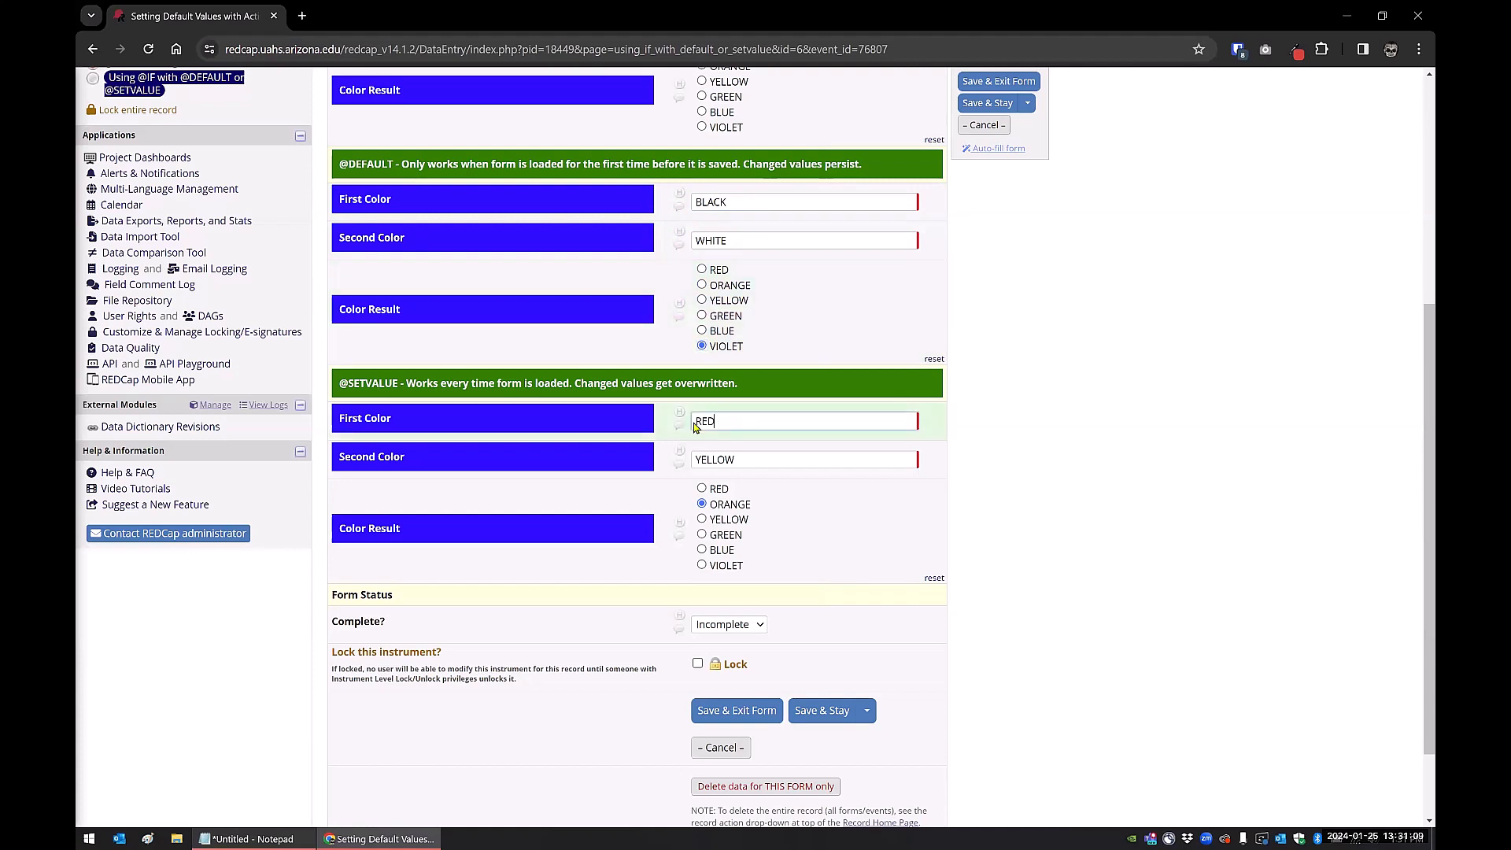
{"action": "type", "text": "BLACK"}
{"action": "key", "text": "Tab"}
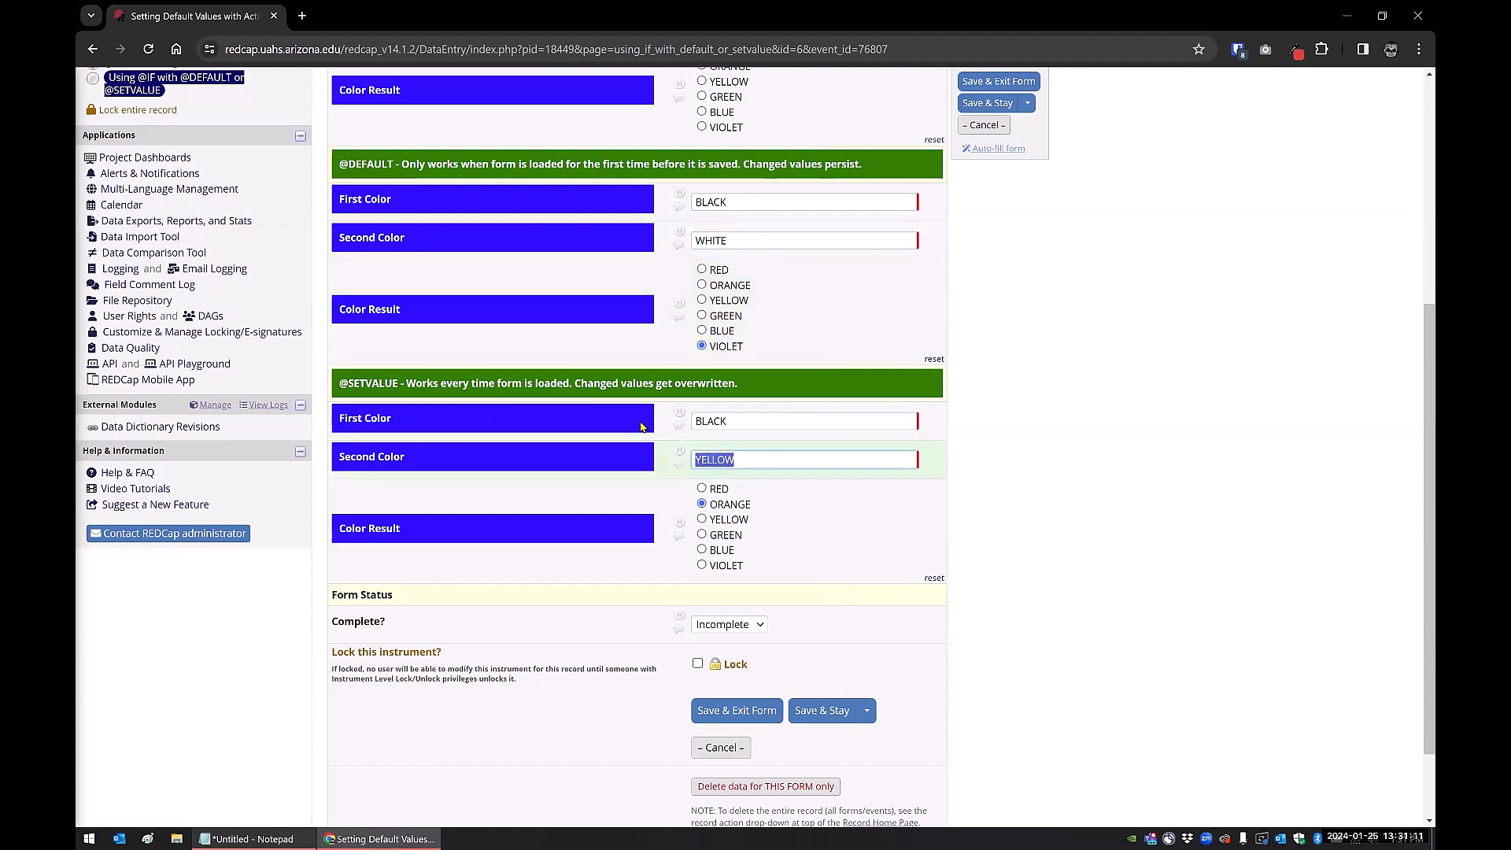
{"action": "type", "text": "WHITE"}
{"action": "left_click", "coordinate": [702, 565]}
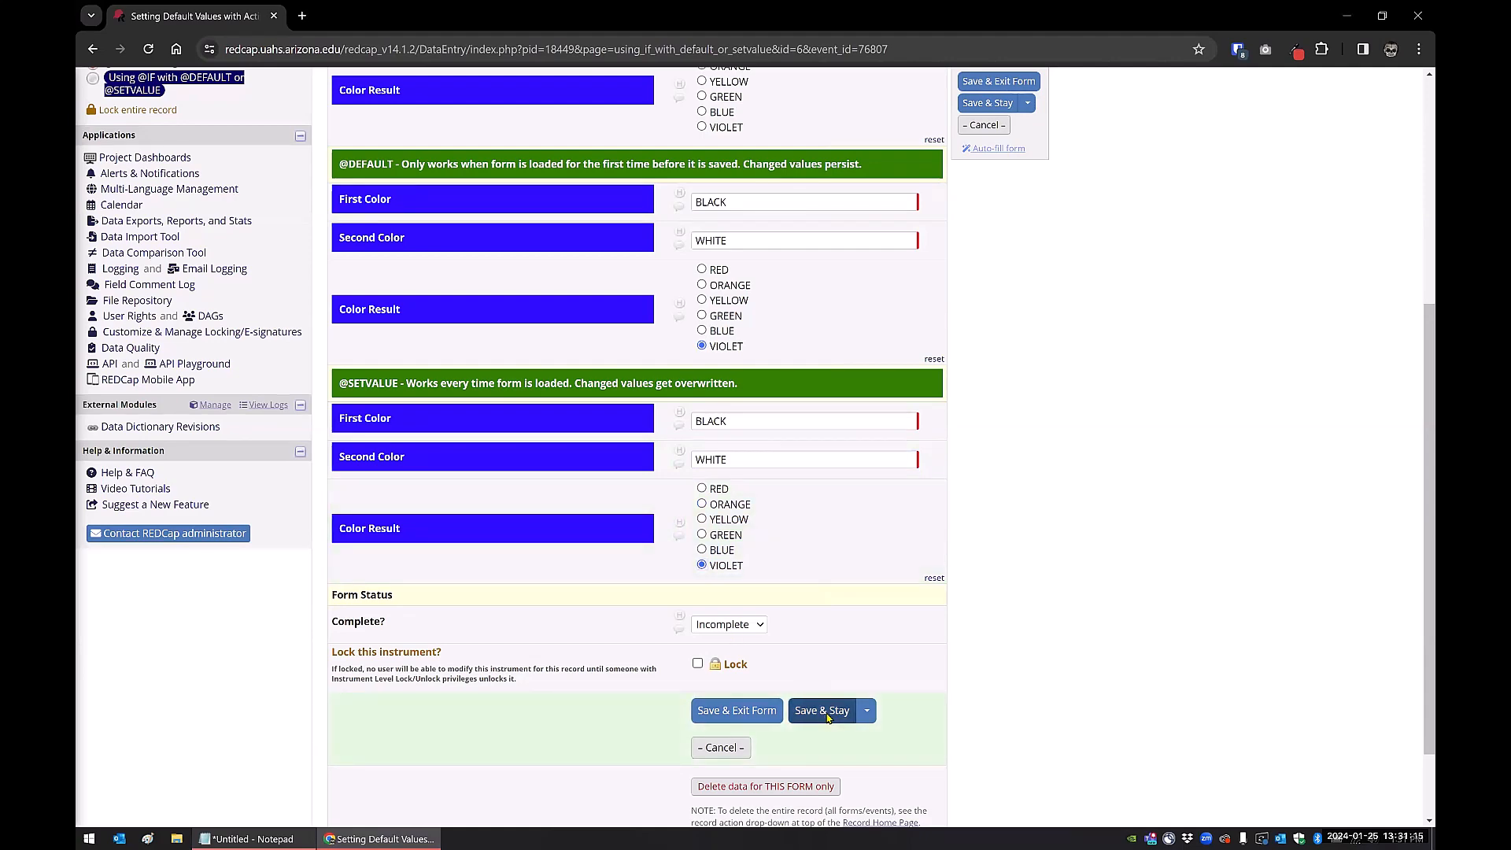
{"action": "left_click", "coordinate": [825, 715]}
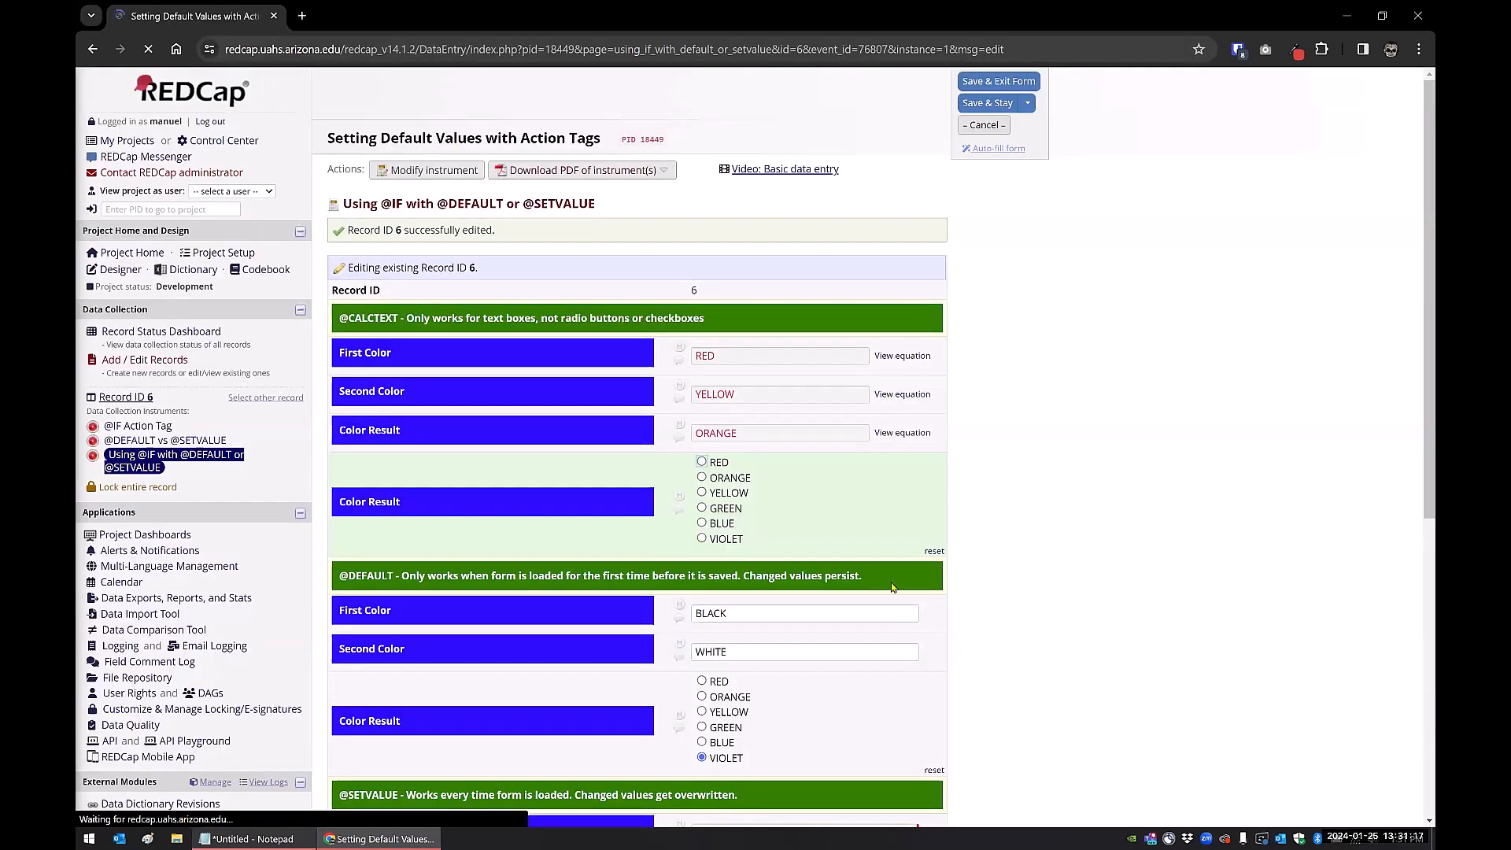
{"action": "scroll", "coordinate": [780, 329], "scroll_direction": "down", "scroll_amount": 3}
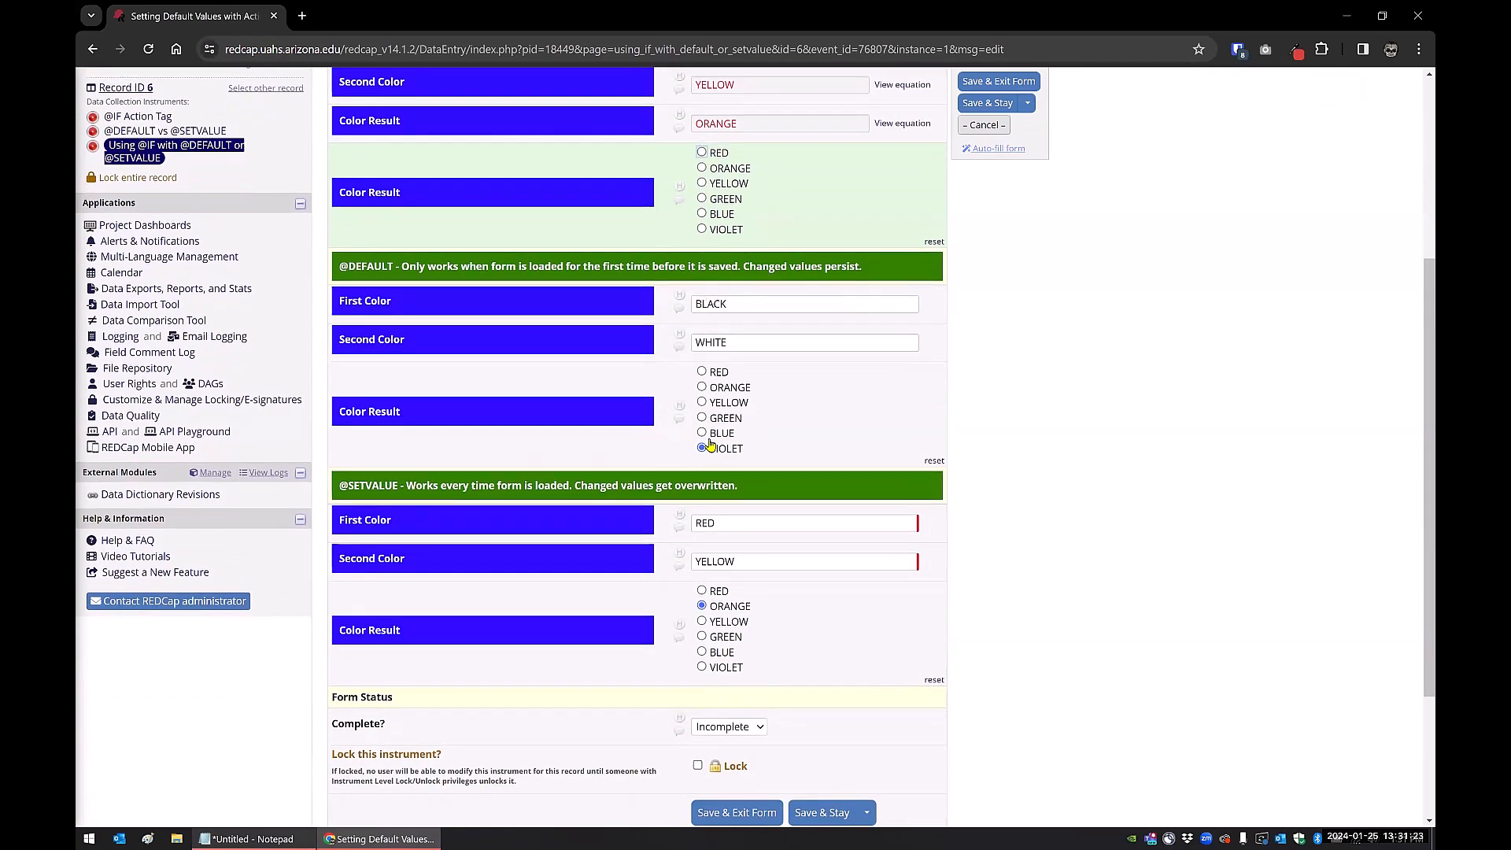
{"action": "scroll", "coordinate": [756, 562], "scroll_direction": "down", "scroll_amount": 2}
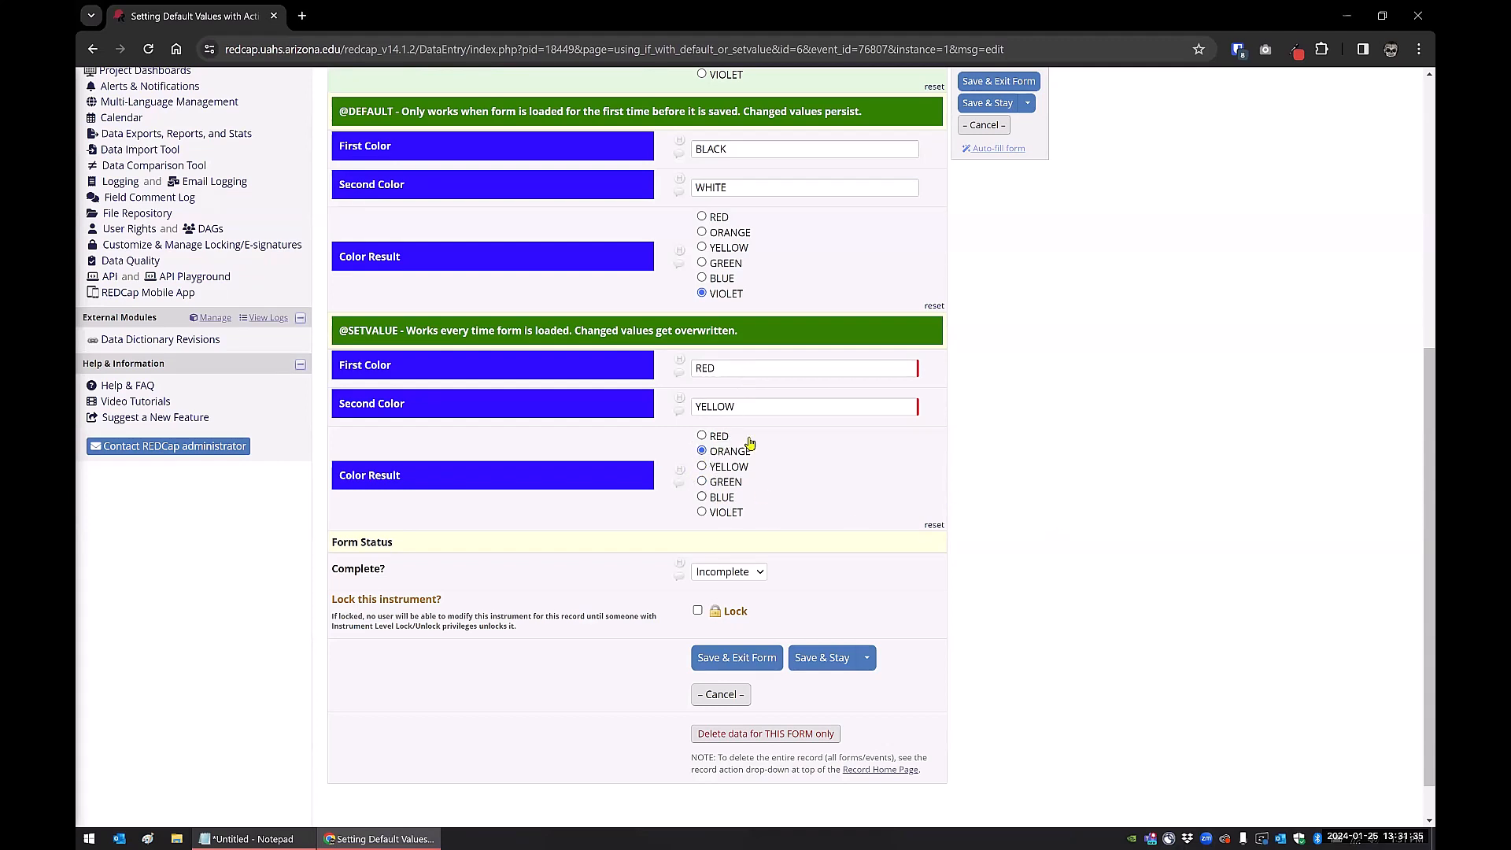
{"action": "scroll", "coordinate": [646, 468], "scroll_direction": "up", "scroll_amount": 4}
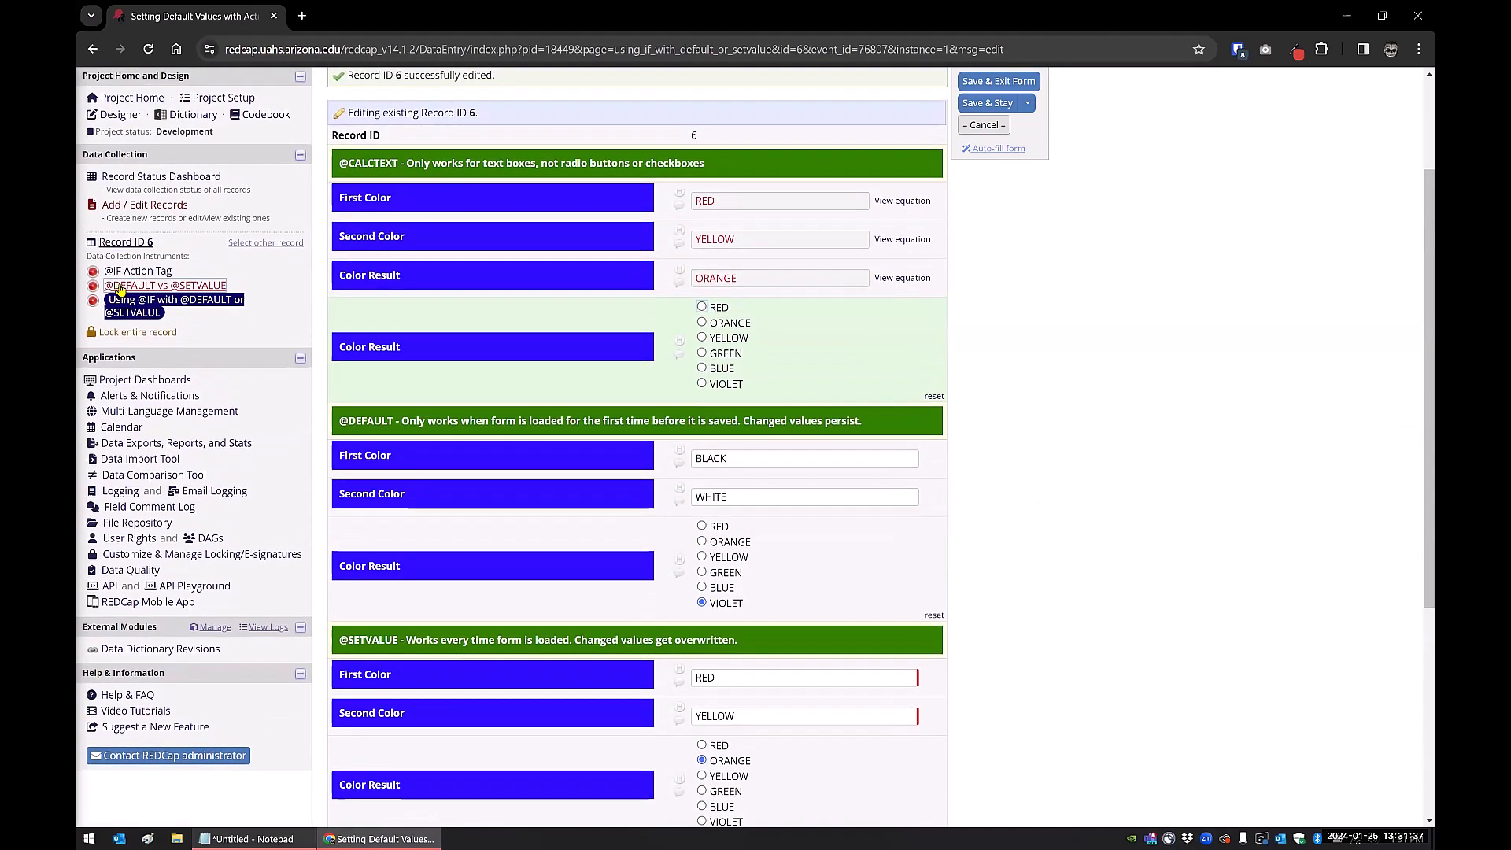
{"action": "left_click", "coordinate": [119, 294]}
{"action": "left_click", "coordinate": [728, 505]}
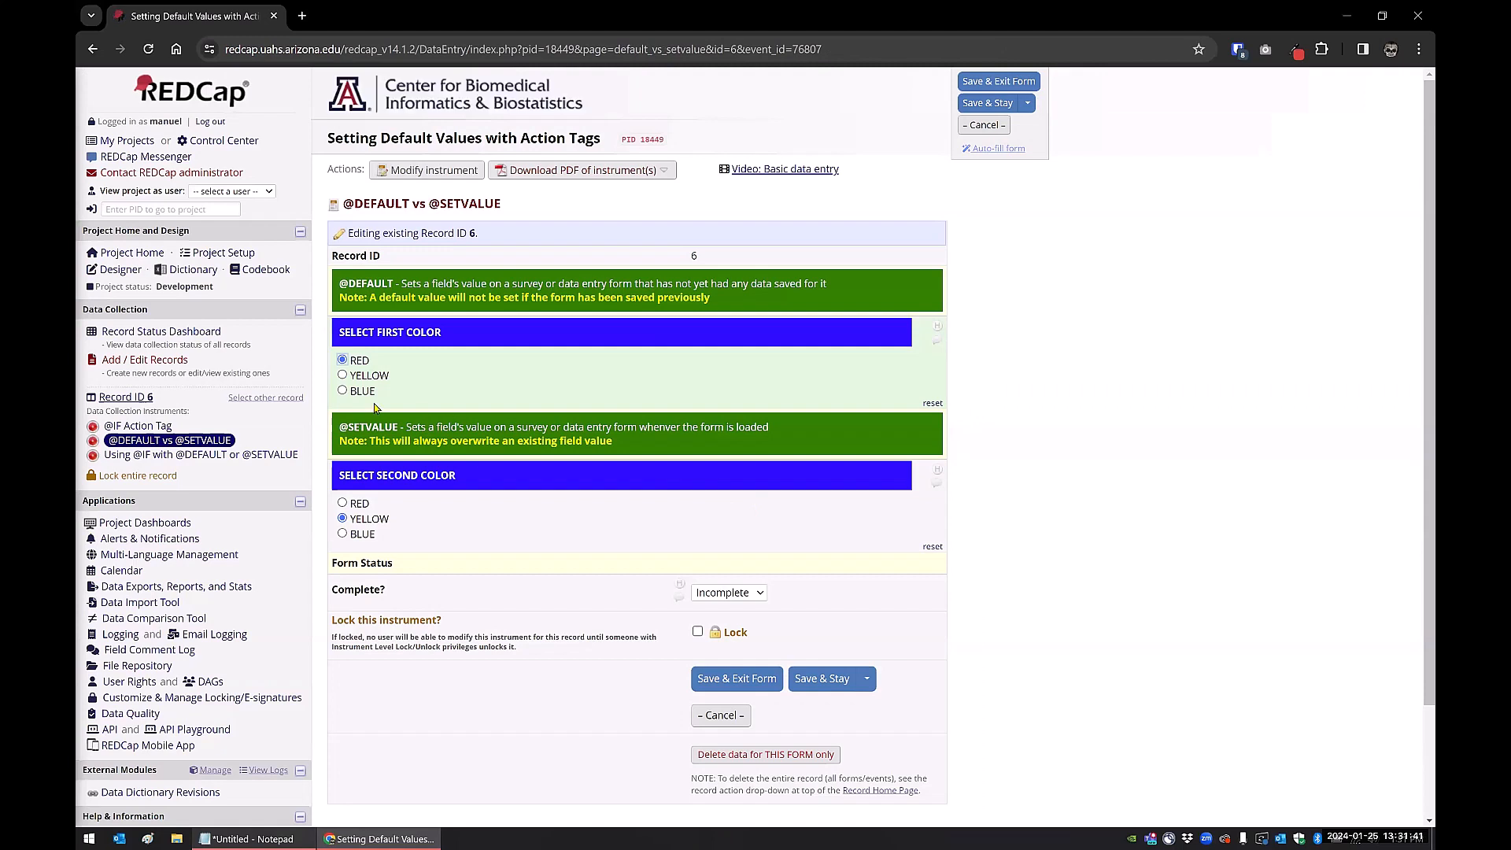
Choose BLUE as the first colour, keep YELLOW as the second, and save to the next form
{"action": "left_click", "coordinate": [342, 392]}
{"action": "left_click", "coordinate": [342, 534]}
{"action": "left_click", "coordinate": [342, 503]}
{"action": "left_click", "coordinate": [342, 519]}
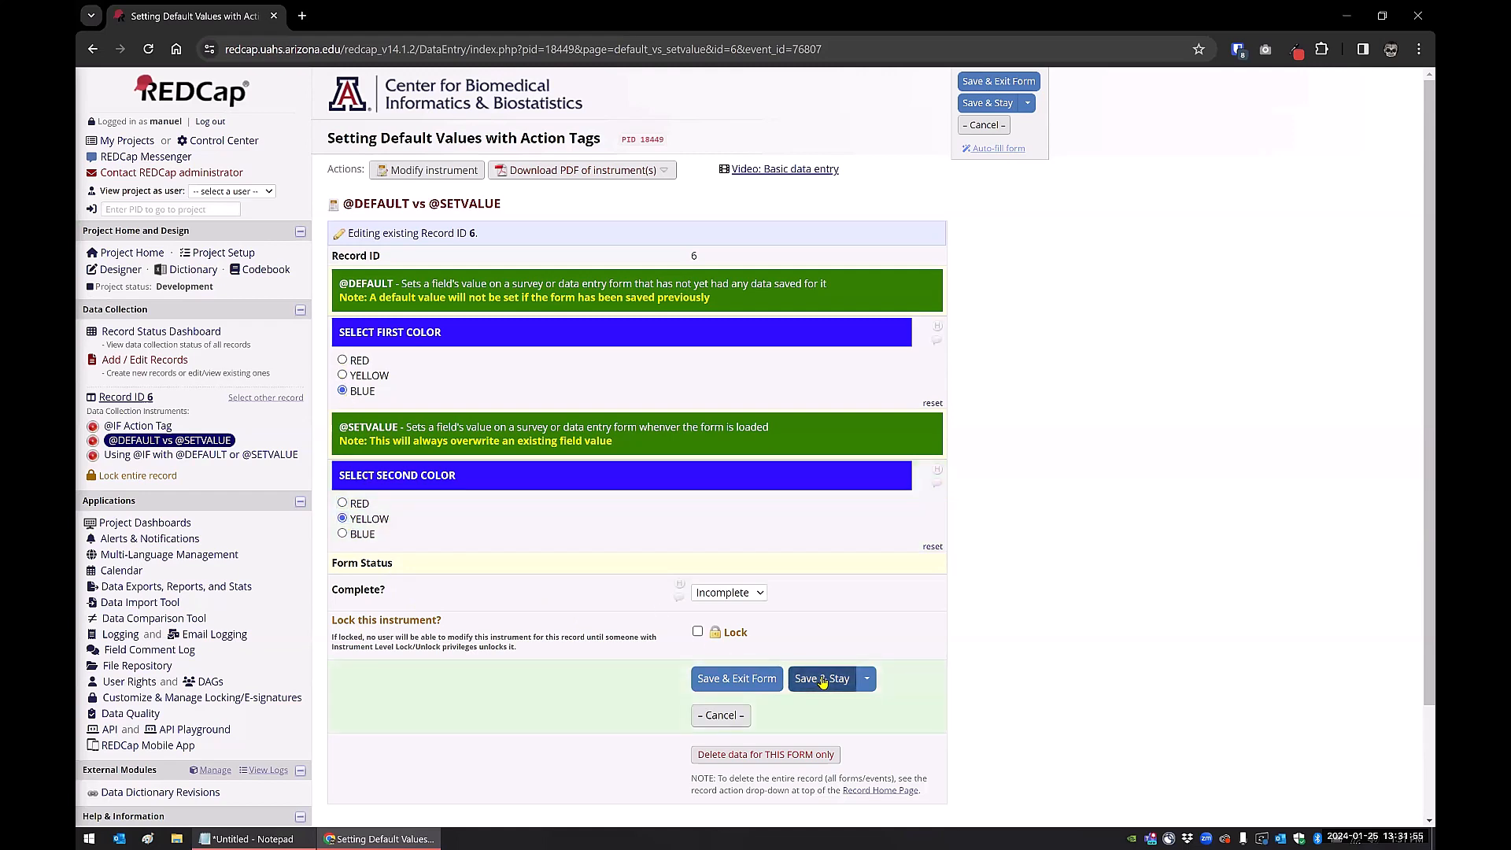
{"action": "left_click", "coordinate": [869, 681]}
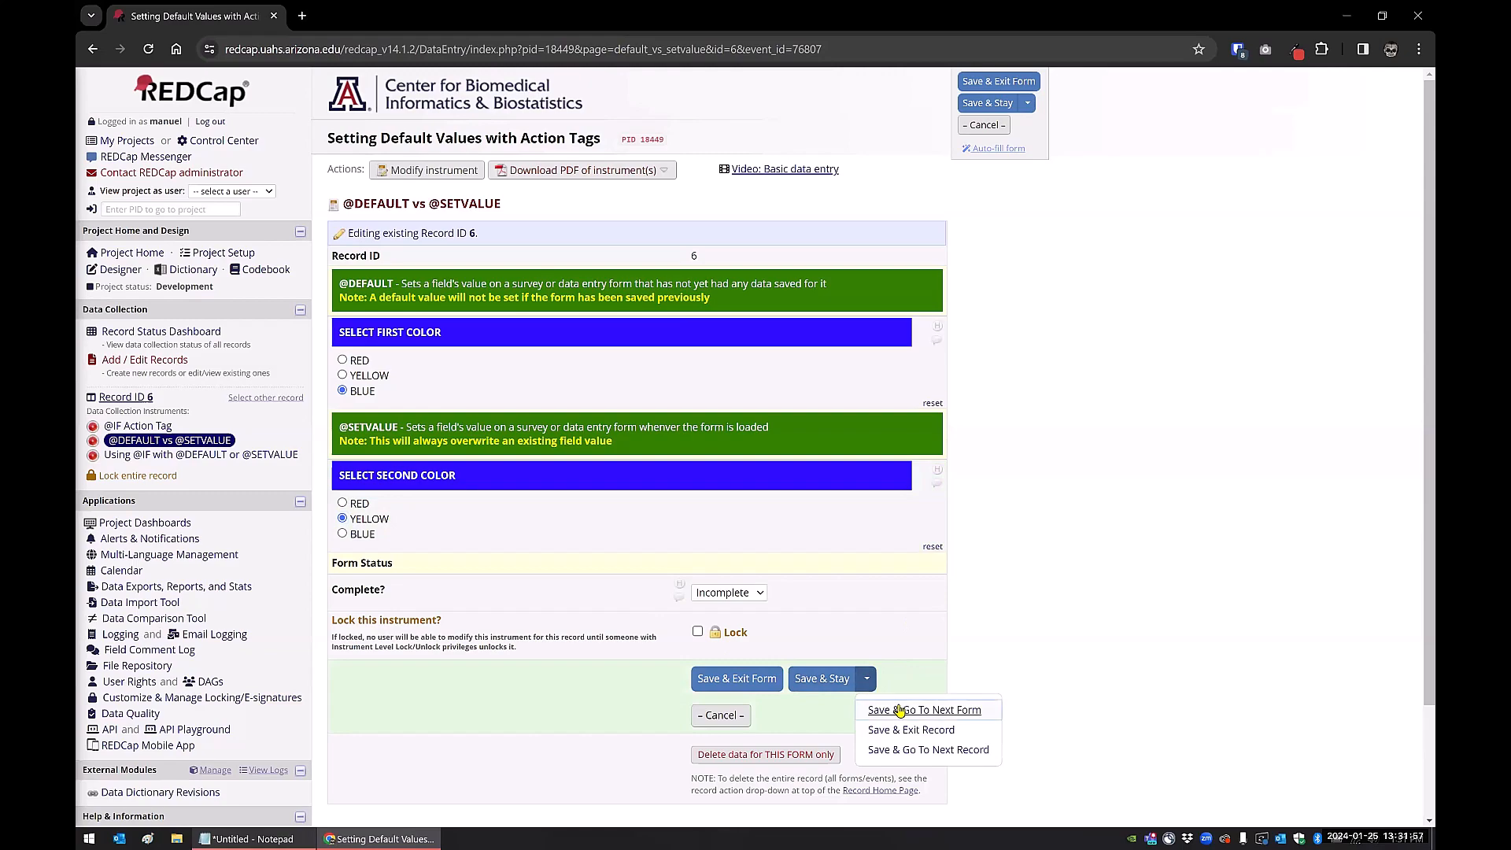
{"action": "left_click", "coordinate": [902, 710]}
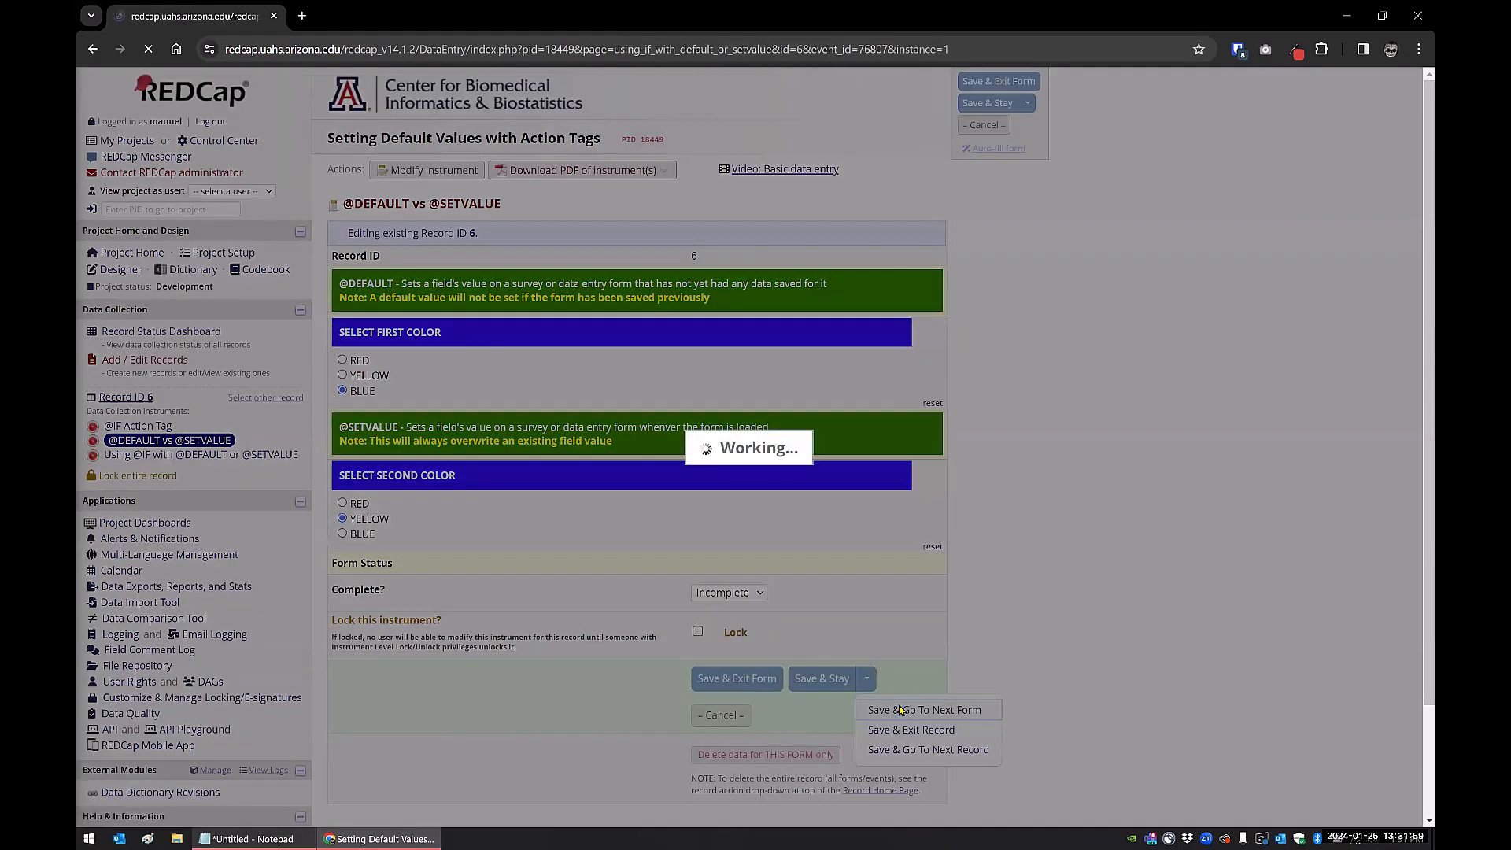
{"action": "scroll", "coordinate": [1119, 504], "scroll_direction": "down", "scroll_amount": 3}
{"action": "scroll", "coordinate": [1087, 484], "scroll_direction": "down", "scroll_amount": 2}
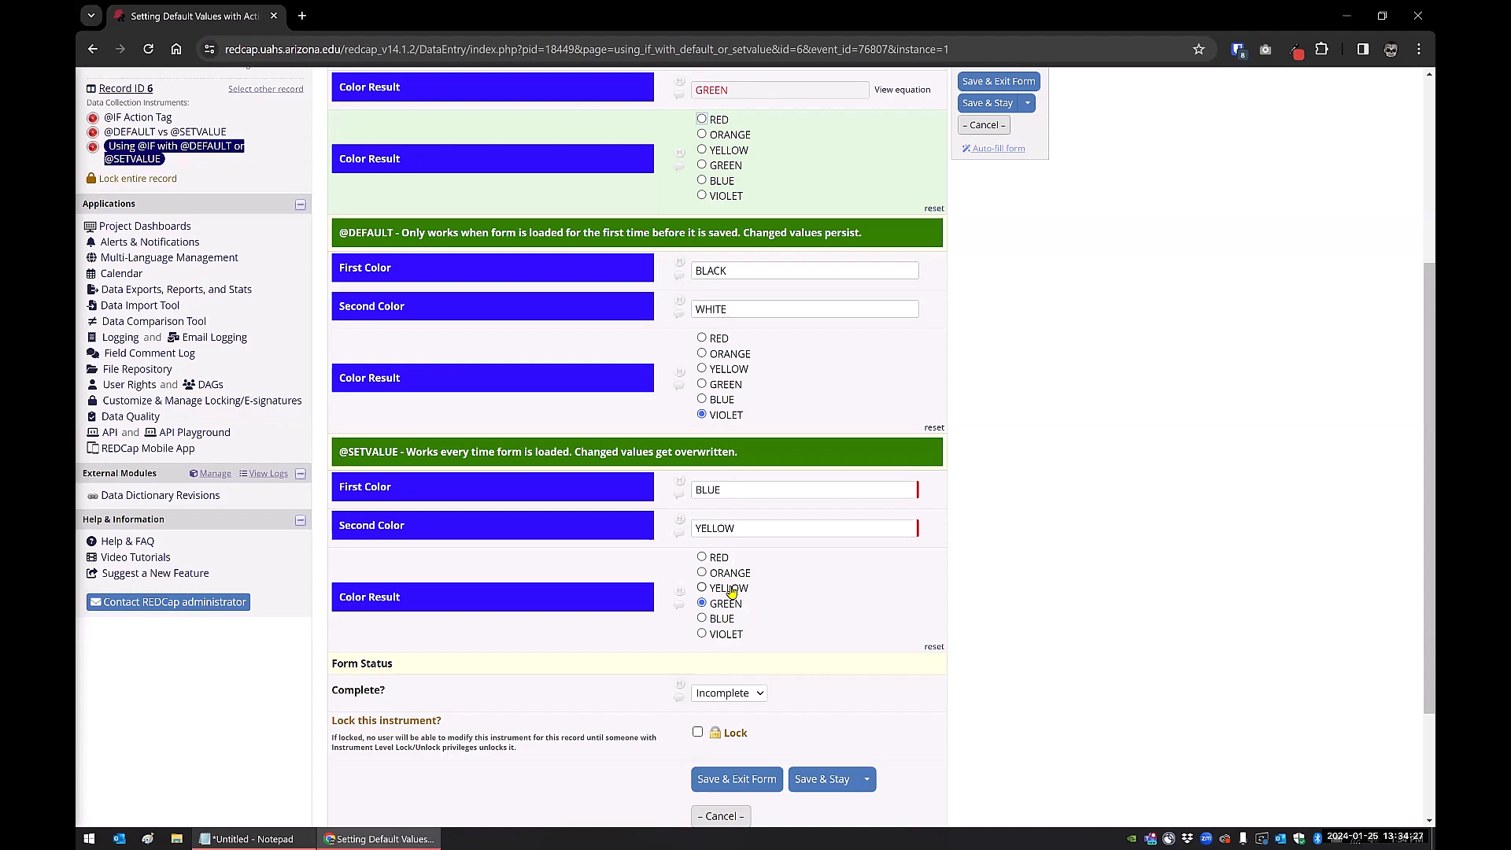
{"action": "key", "text": "alt+Tab"}
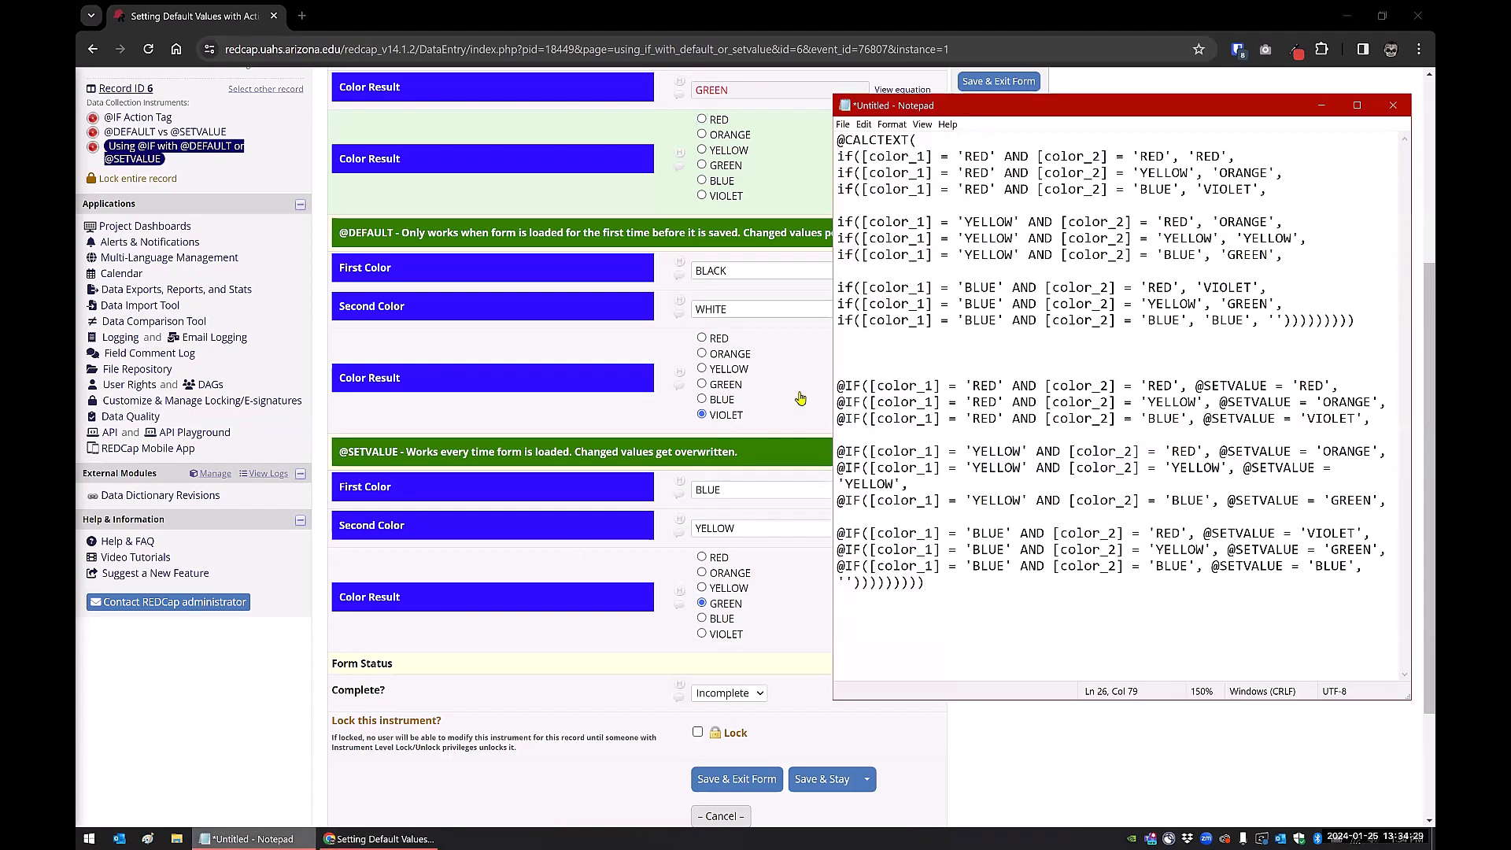
{"action": "left_click_drag", "start_coordinate": [832, 358], "coordinate": [737, 358]}
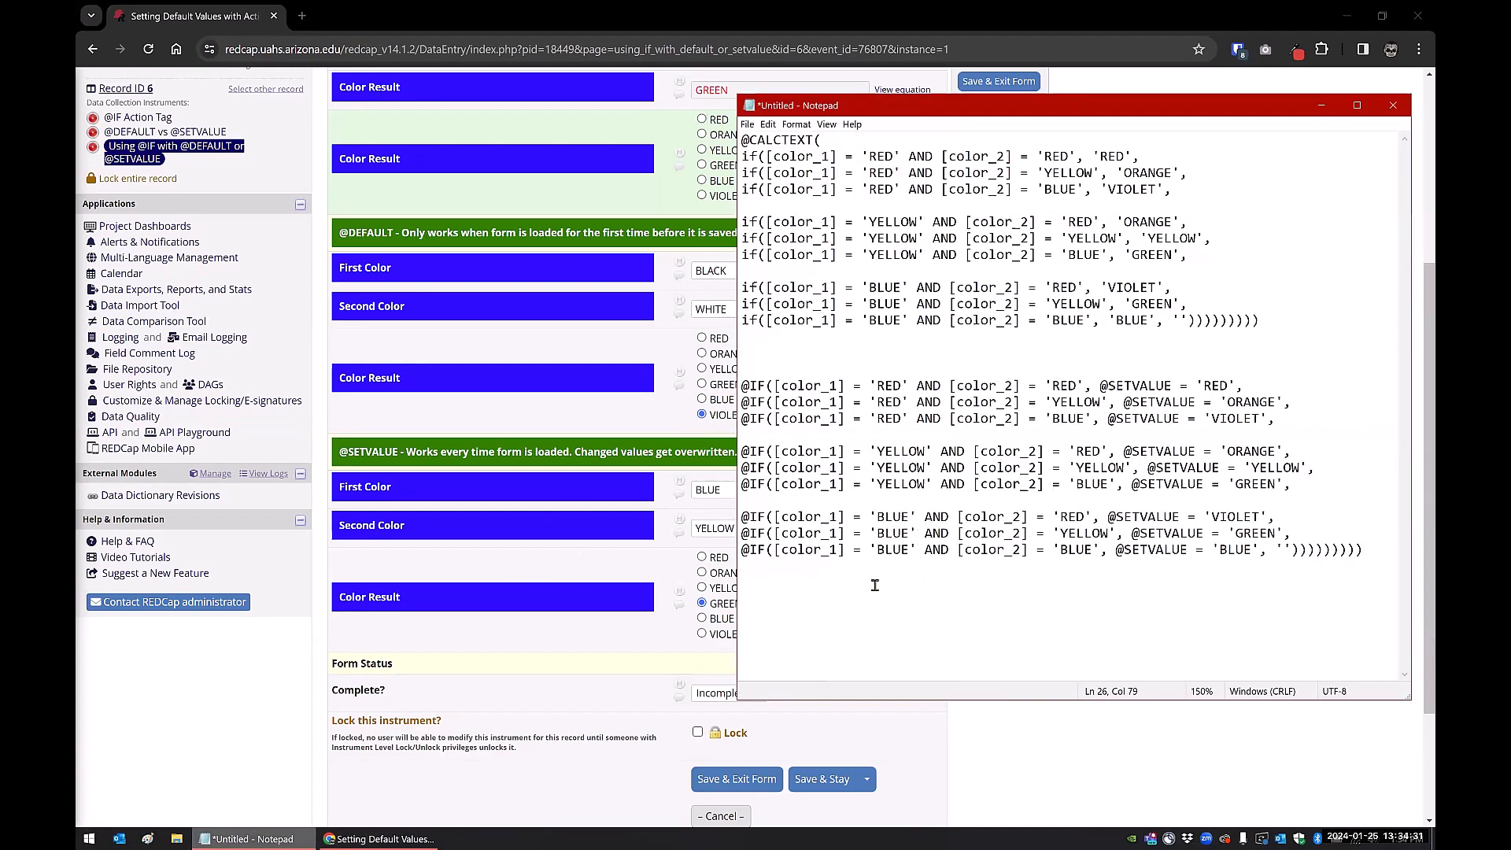
{"action": "left_click_drag", "start_coordinate": [1363, 550], "coordinate": [741, 140]}
{"action": "left_click", "coordinate": [841, 321]}
Load the CB2 site in a new tab, open its REDCap Video Tutorials page, and return to REDCap
{"action": "left_click", "coordinate": [303, 17]}
{"action": "type", "text": "cb2"}
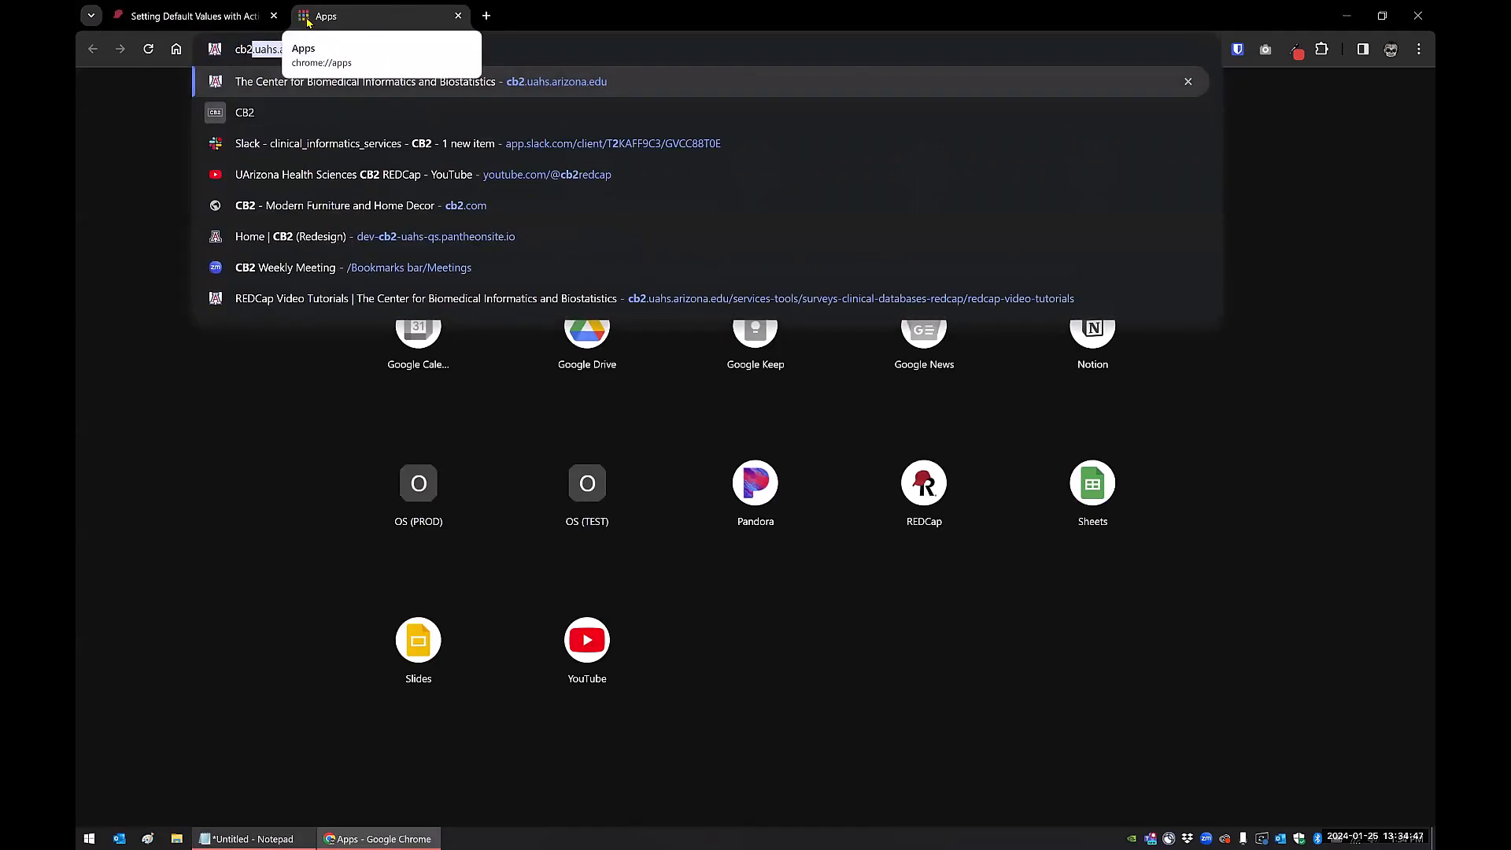
{"action": "key", "text": "Return"}
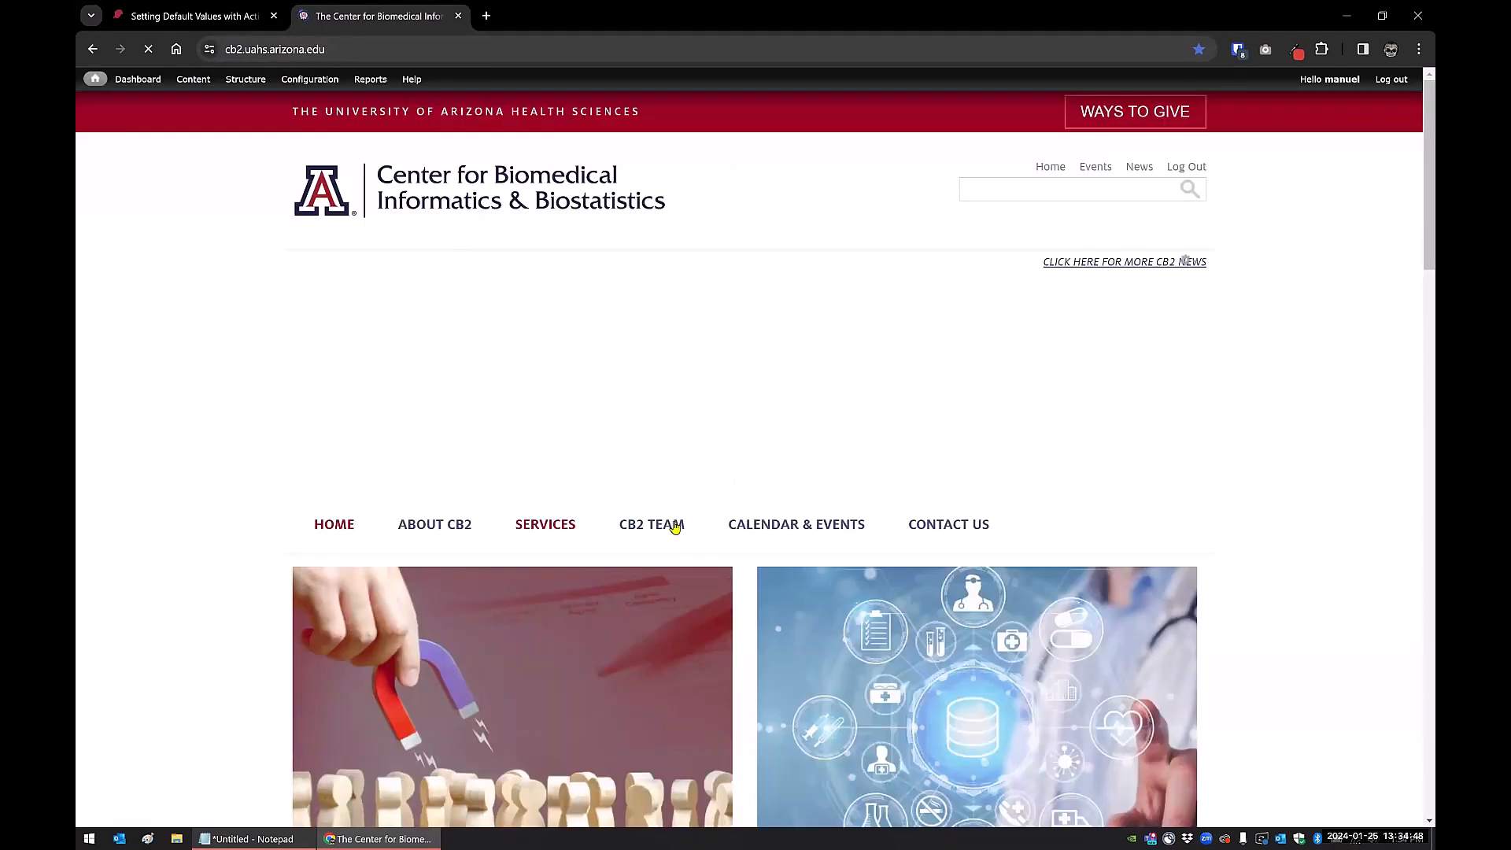
{"action": "left_click", "coordinate": [610, 621]}
{"action": "scroll", "coordinate": [700, 665], "scroll_direction": "down", "scroll_amount": 5}
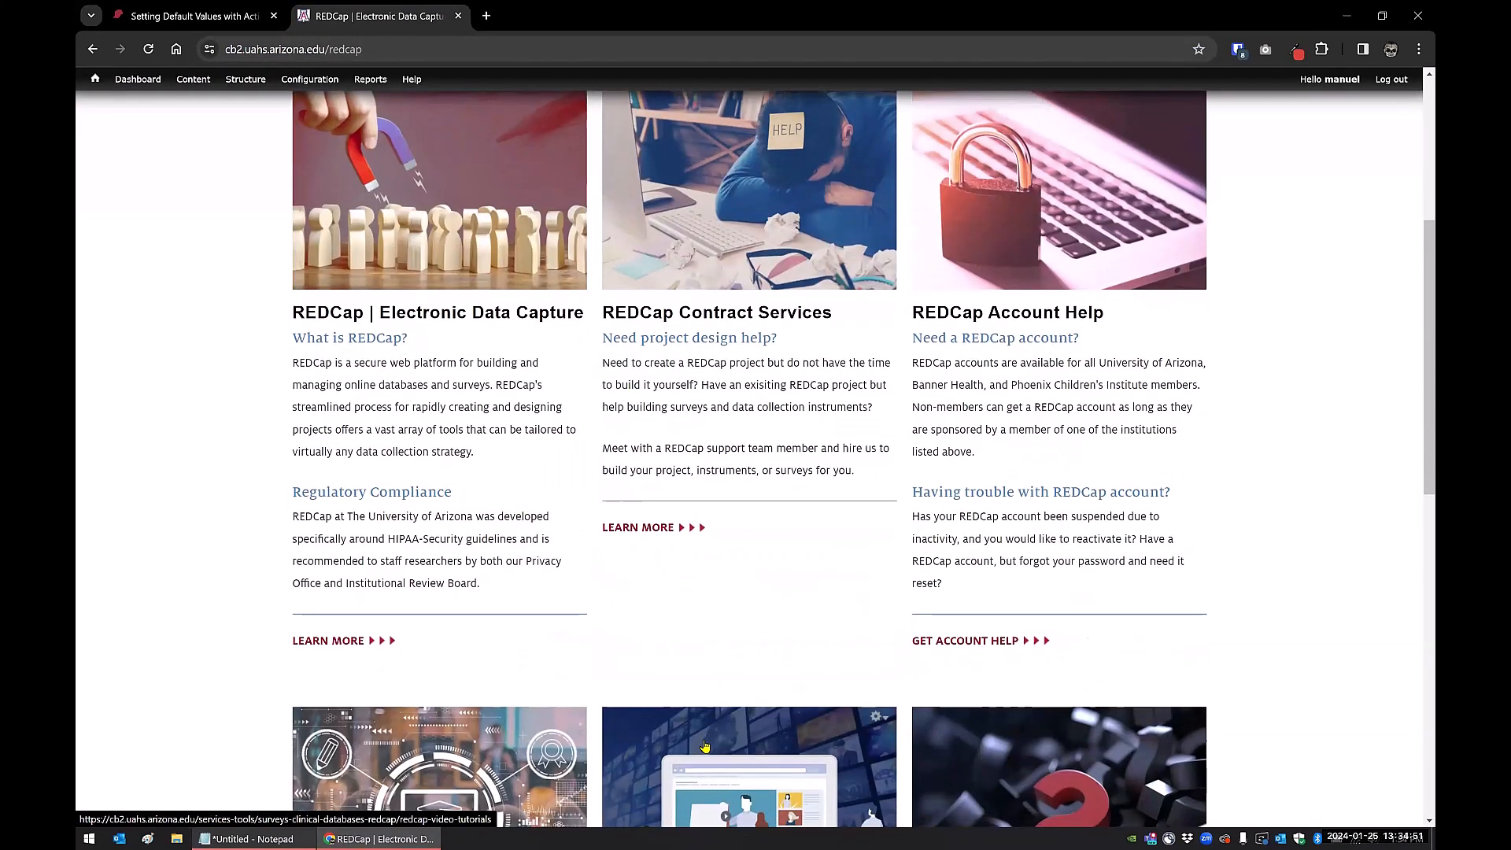
{"action": "left_click", "coordinate": [704, 679]}
{"action": "scroll", "coordinate": [695, 672], "scroll_direction": "down", "scroll_amount": 4}
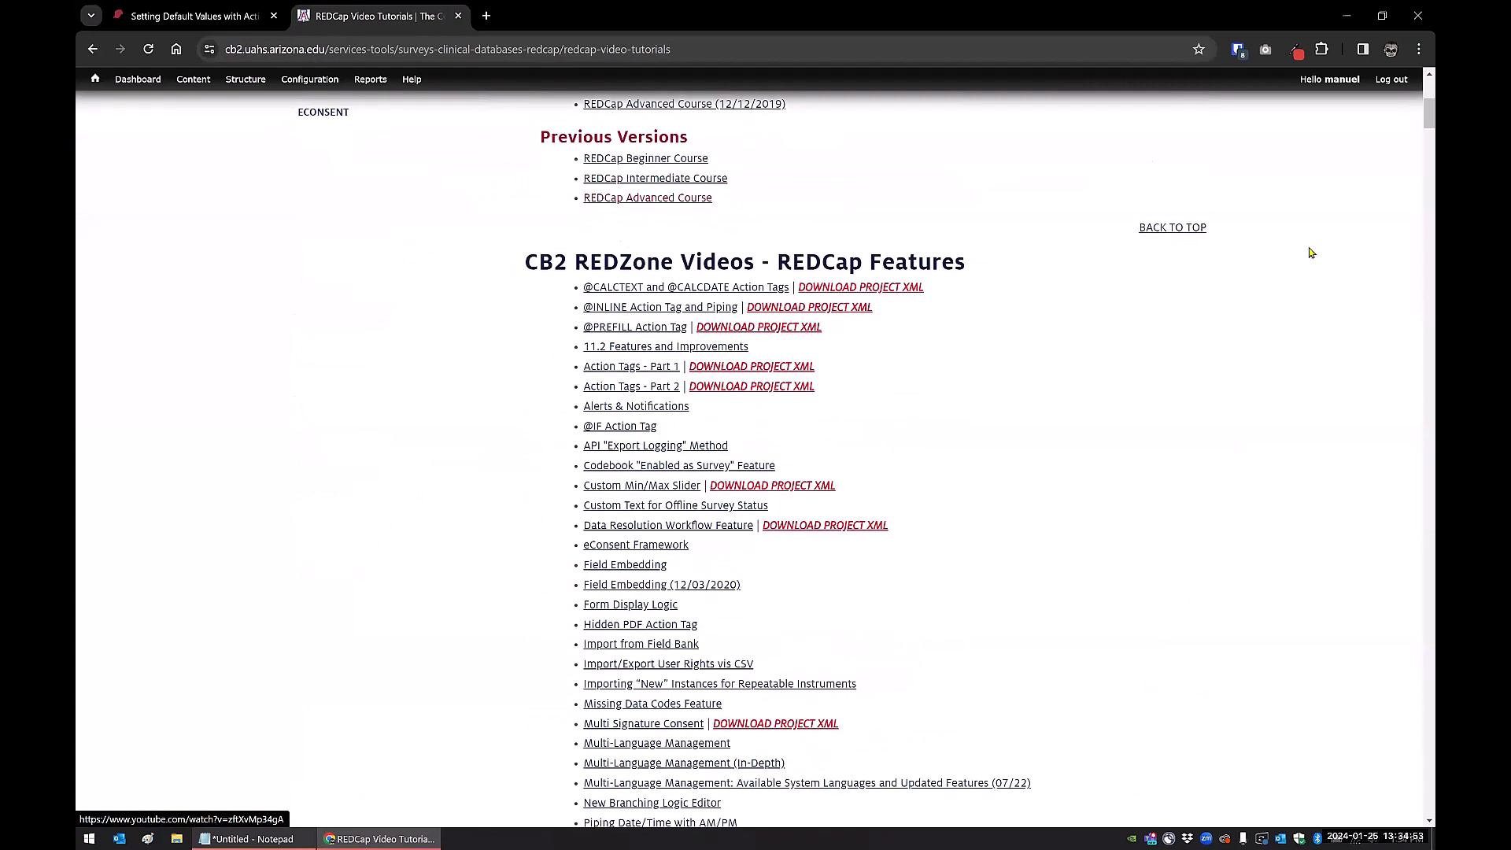
{"action": "scroll", "coordinate": [954, 496], "scroll_direction": "down", "scroll_amount": 10}
{"action": "scroll", "coordinate": [954, 496], "scroll_direction": "down", "scroll_amount": 15}
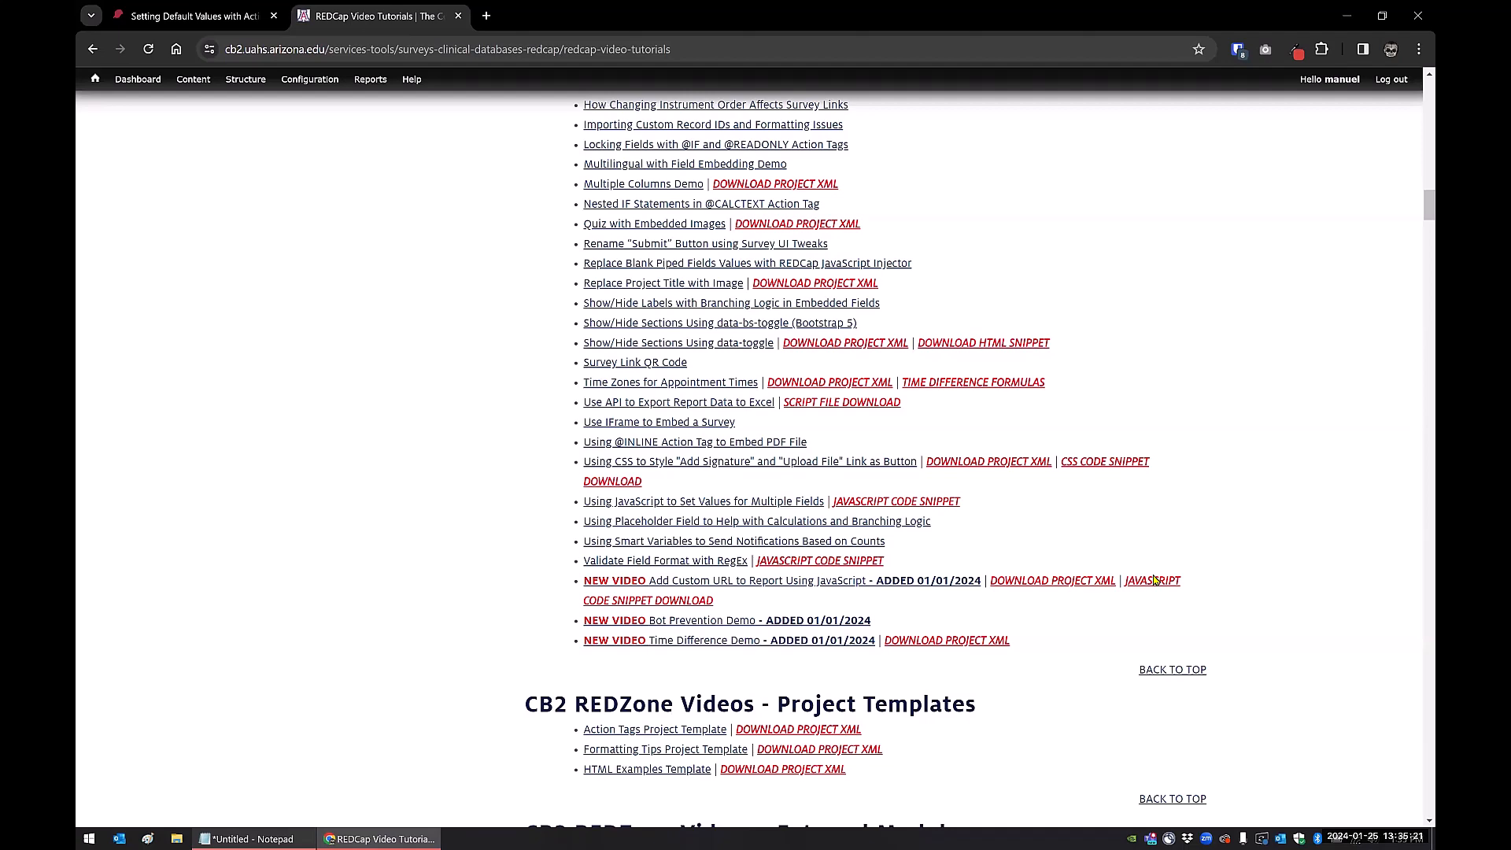
{"action": "left_click", "coordinate": [186, 15]}
{"action": "scroll", "coordinate": [233, 294], "scroll_direction": "up", "scroll_amount": 2}
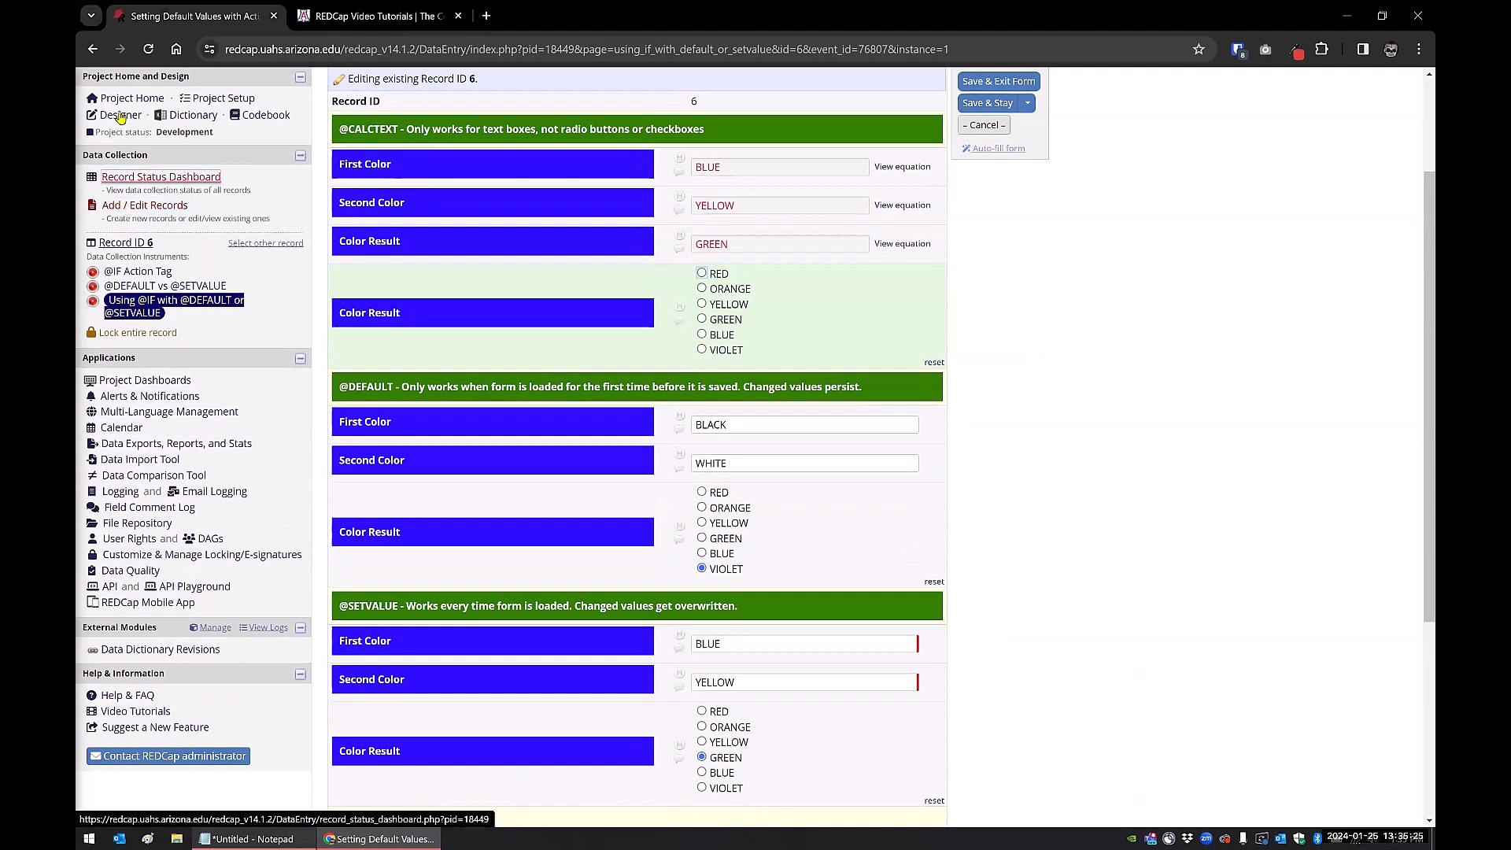
{"action": "left_click", "coordinate": [121, 115]}
{"action": "left_click", "coordinate": [804, 505]}
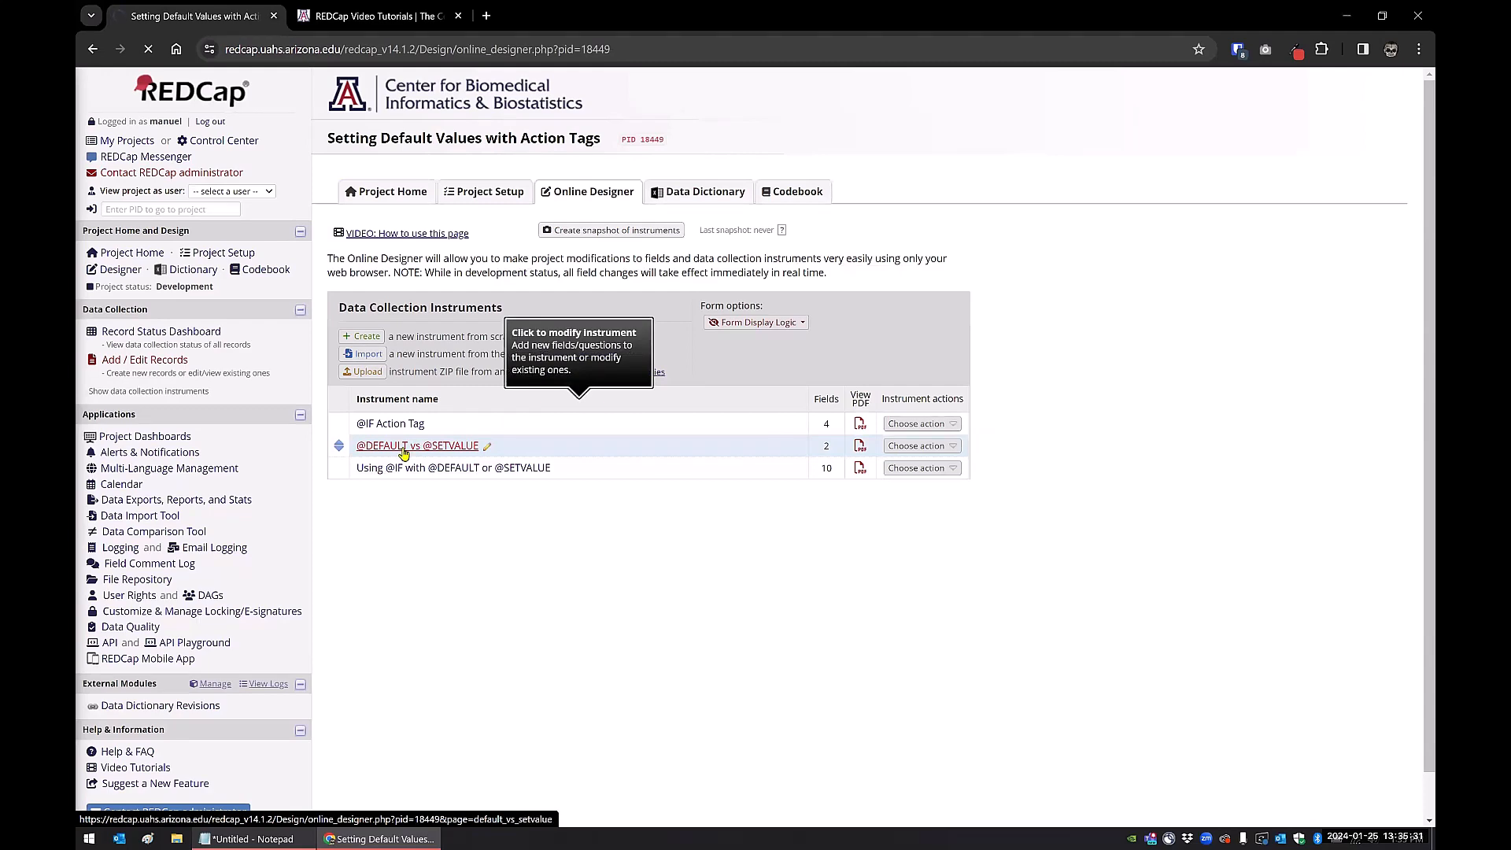
{"action": "left_click", "coordinate": [404, 447]}
{"action": "scroll", "coordinate": [403, 454], "scroll_direction": "down", "scroll_amount": 3}
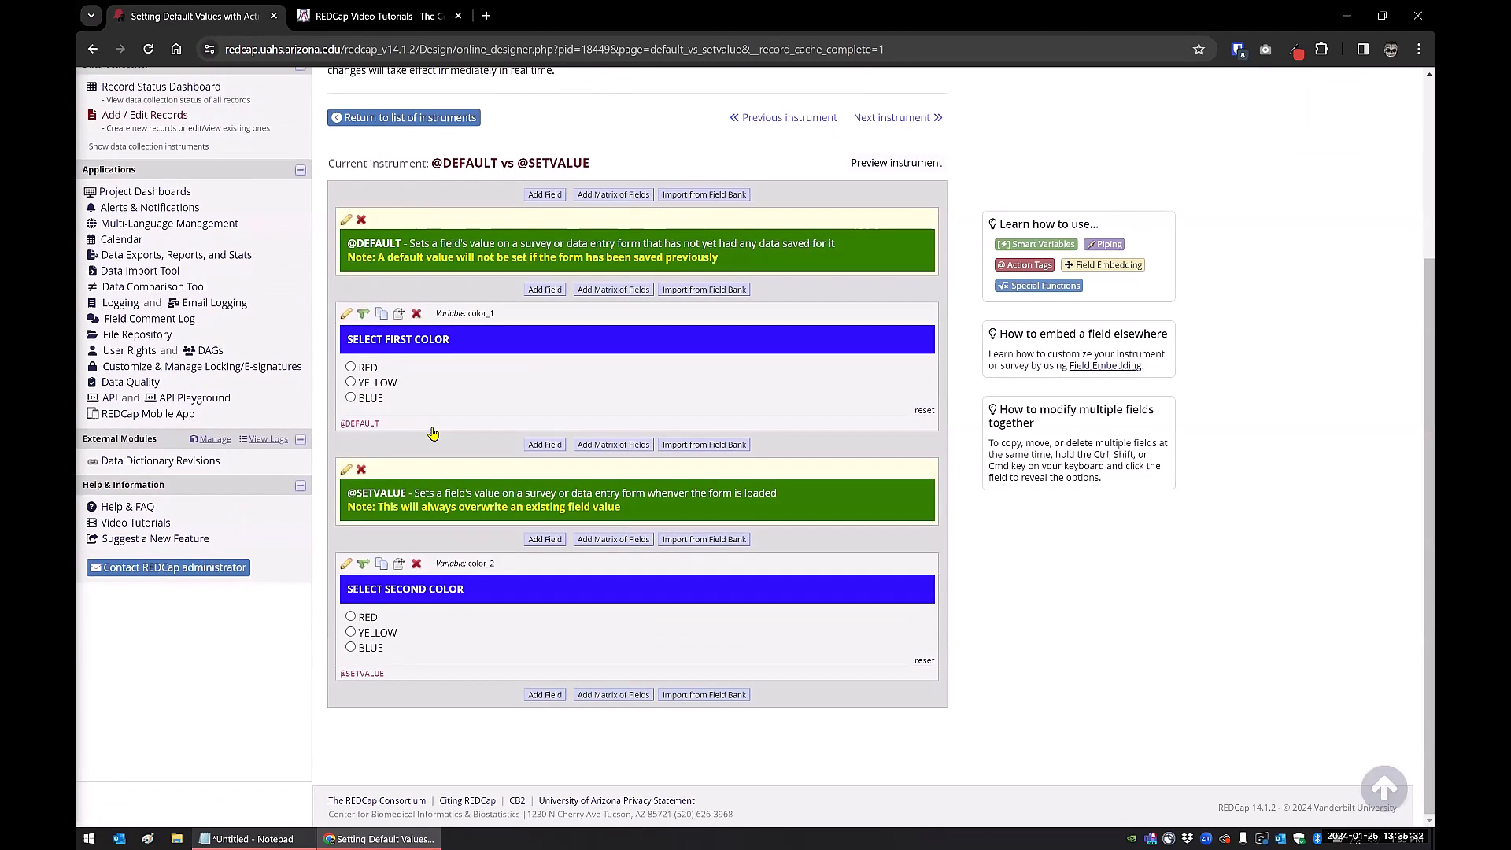
{"action": "left_click", "coordinate": [346, 315]}
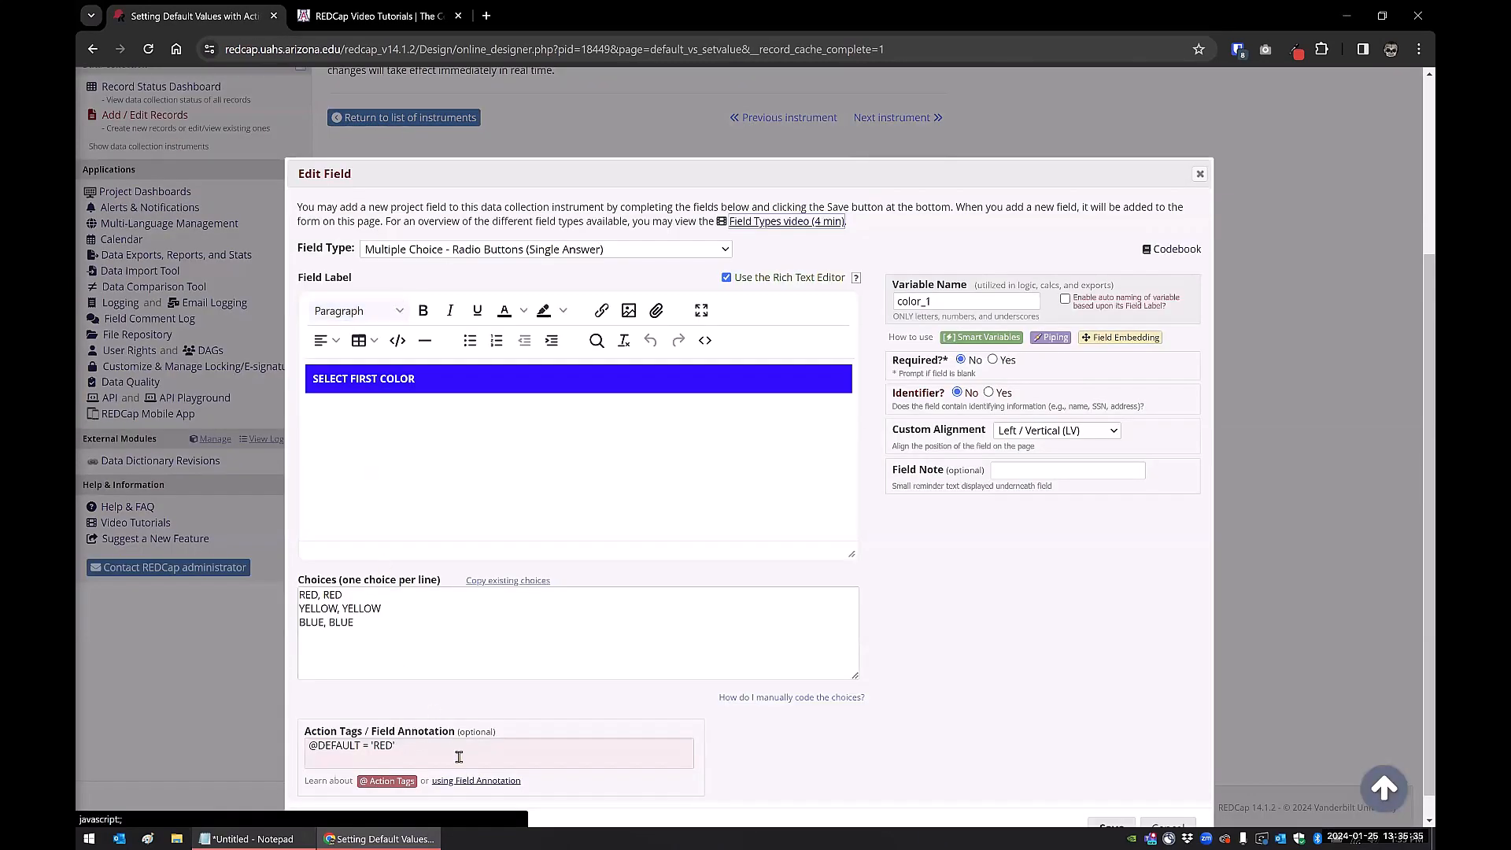
{"action": "left_click", "coordinate": [459, 756]}
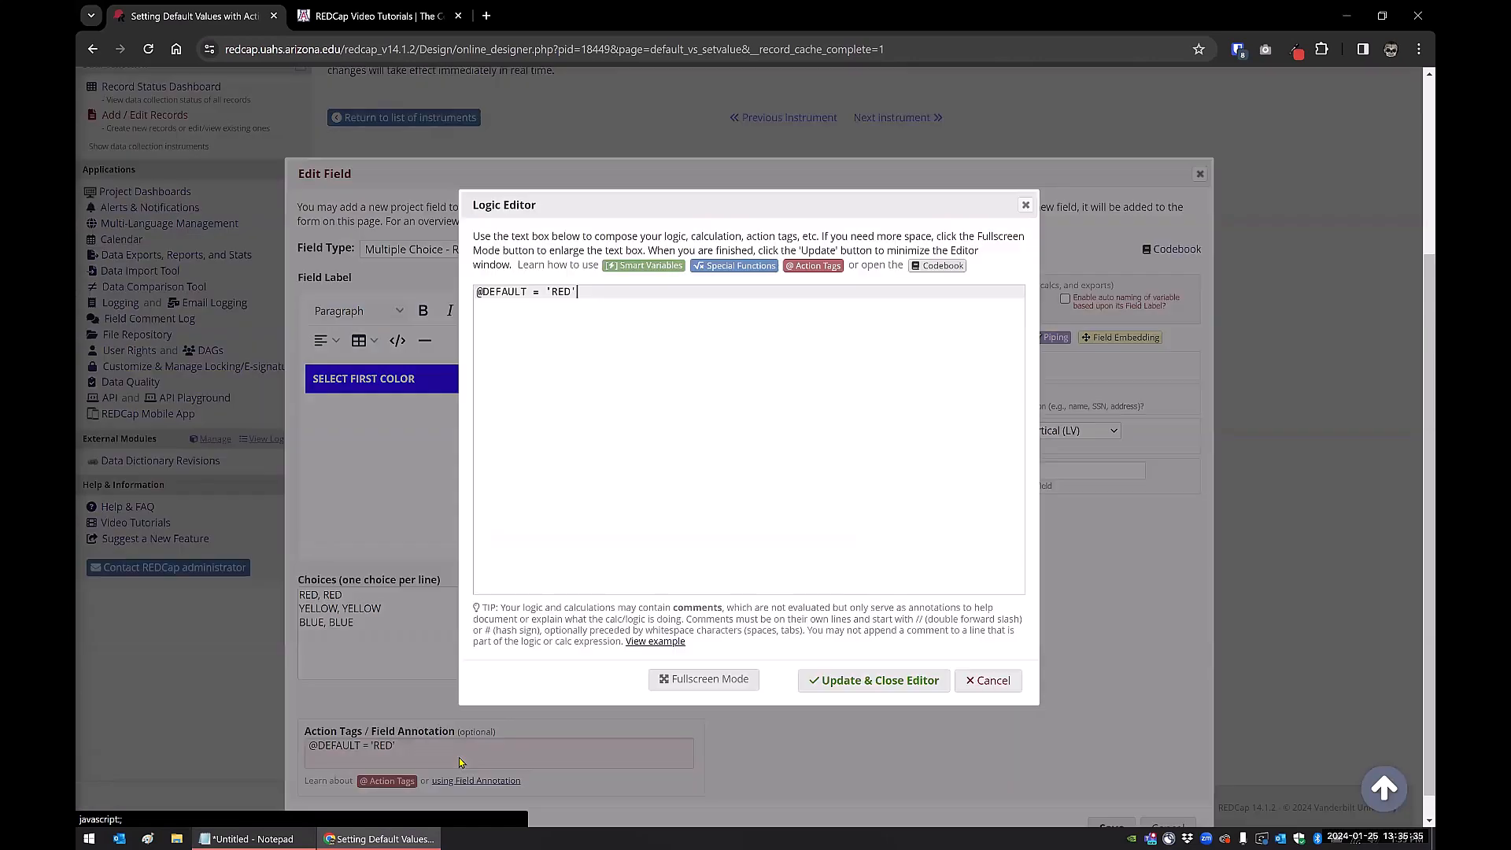
{"action": "left_click", "coordinate": [988, 681]}
{"action": "left_click", "coordinate": [1167, 825]}
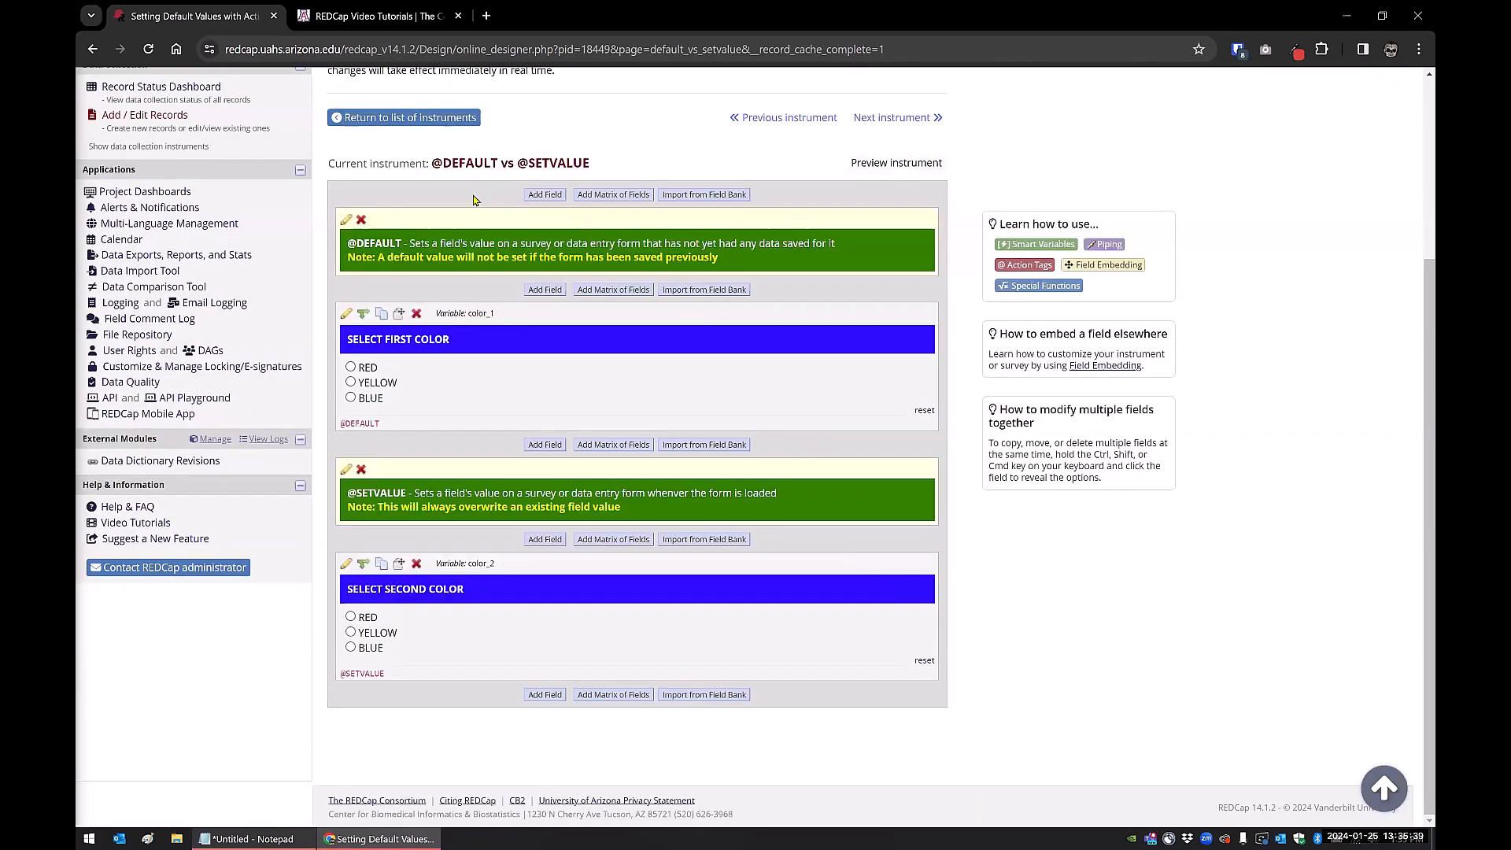
{"action": "left_click", "coordinate": [403, 117]}
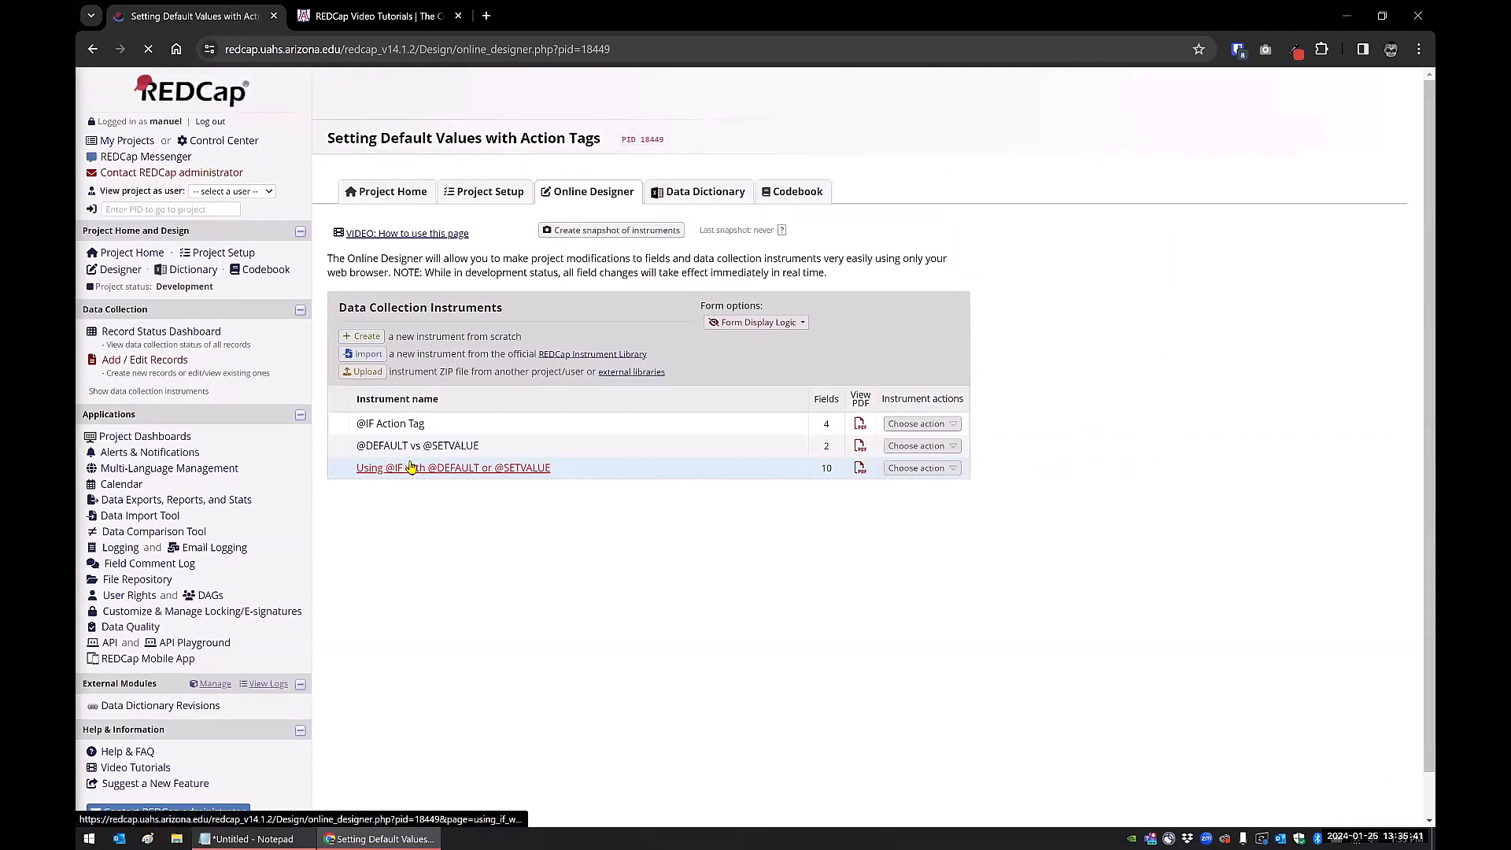
{"action": "left_click", "coordinate": [411, 467]}
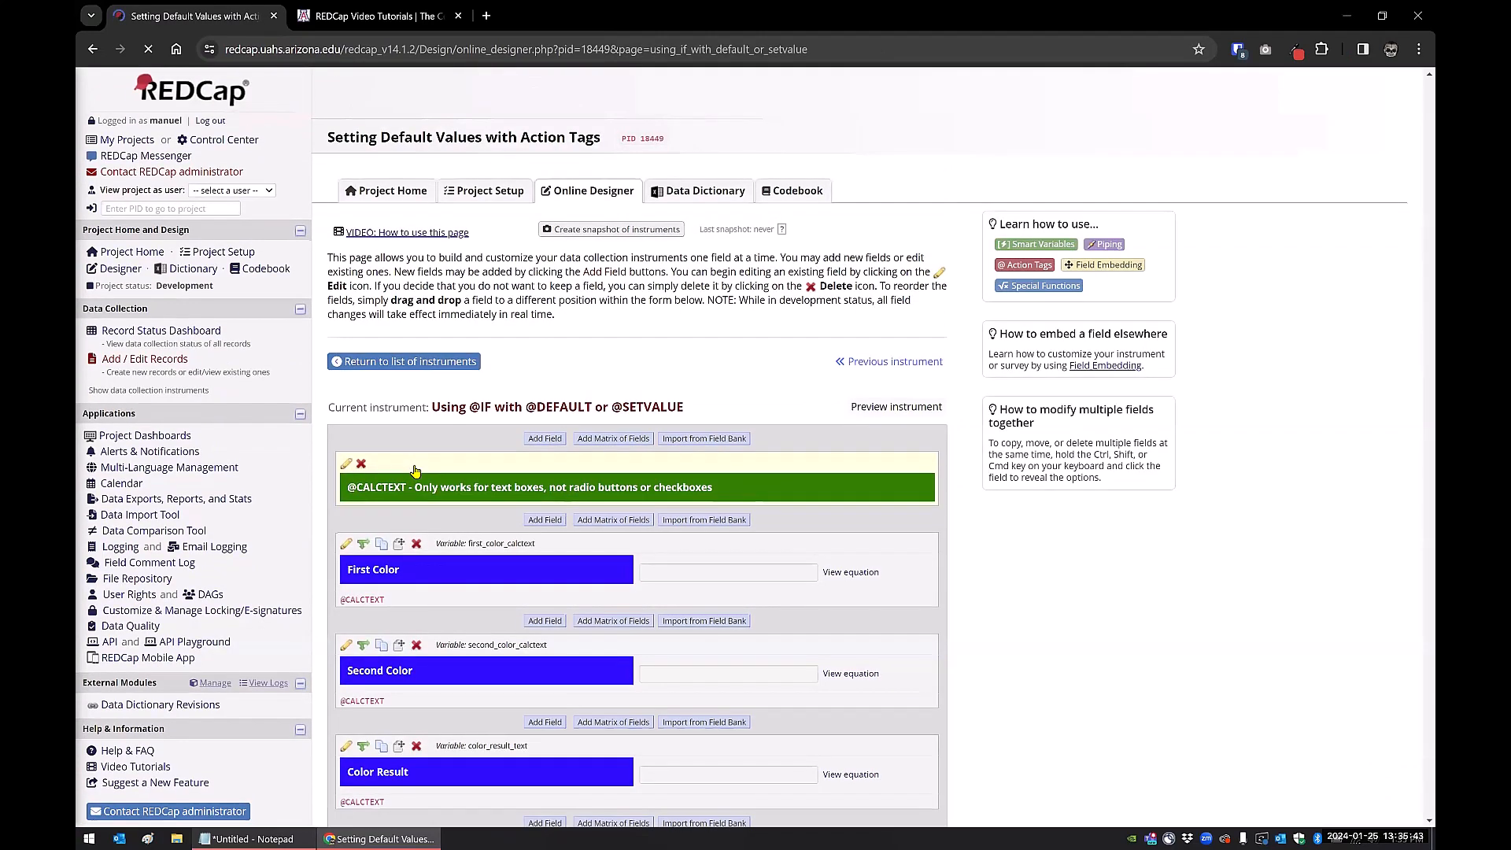
{"action": "scroll", "coordinate": [415, 471], "scroll_direction": "down", "scroll_amount": 10}
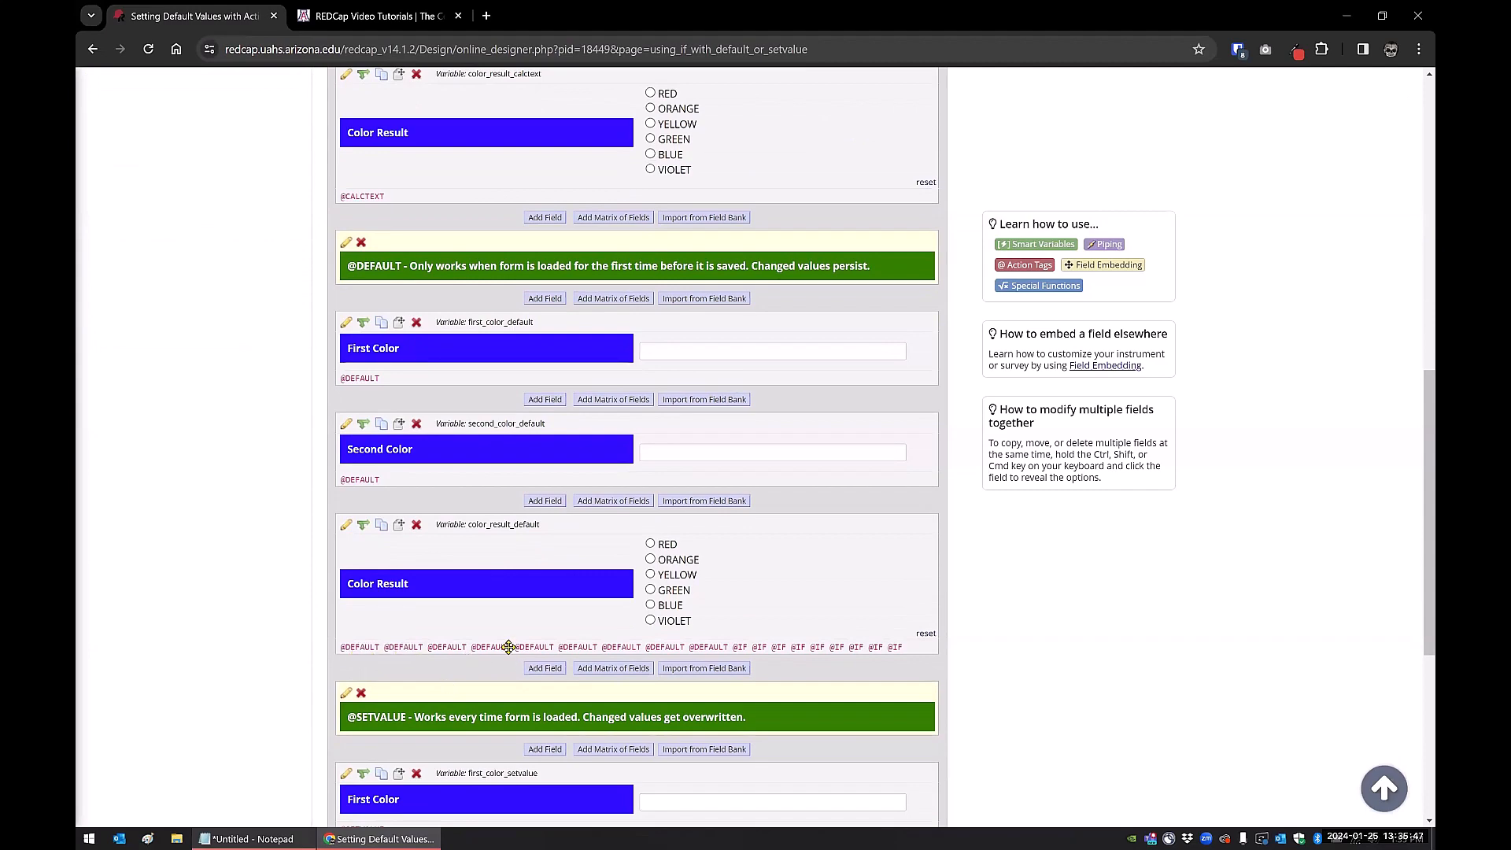
{"action": "left_click", "coordinate": [343, 526]}
{"action": "left_click", "coordinate": [464, 749]}
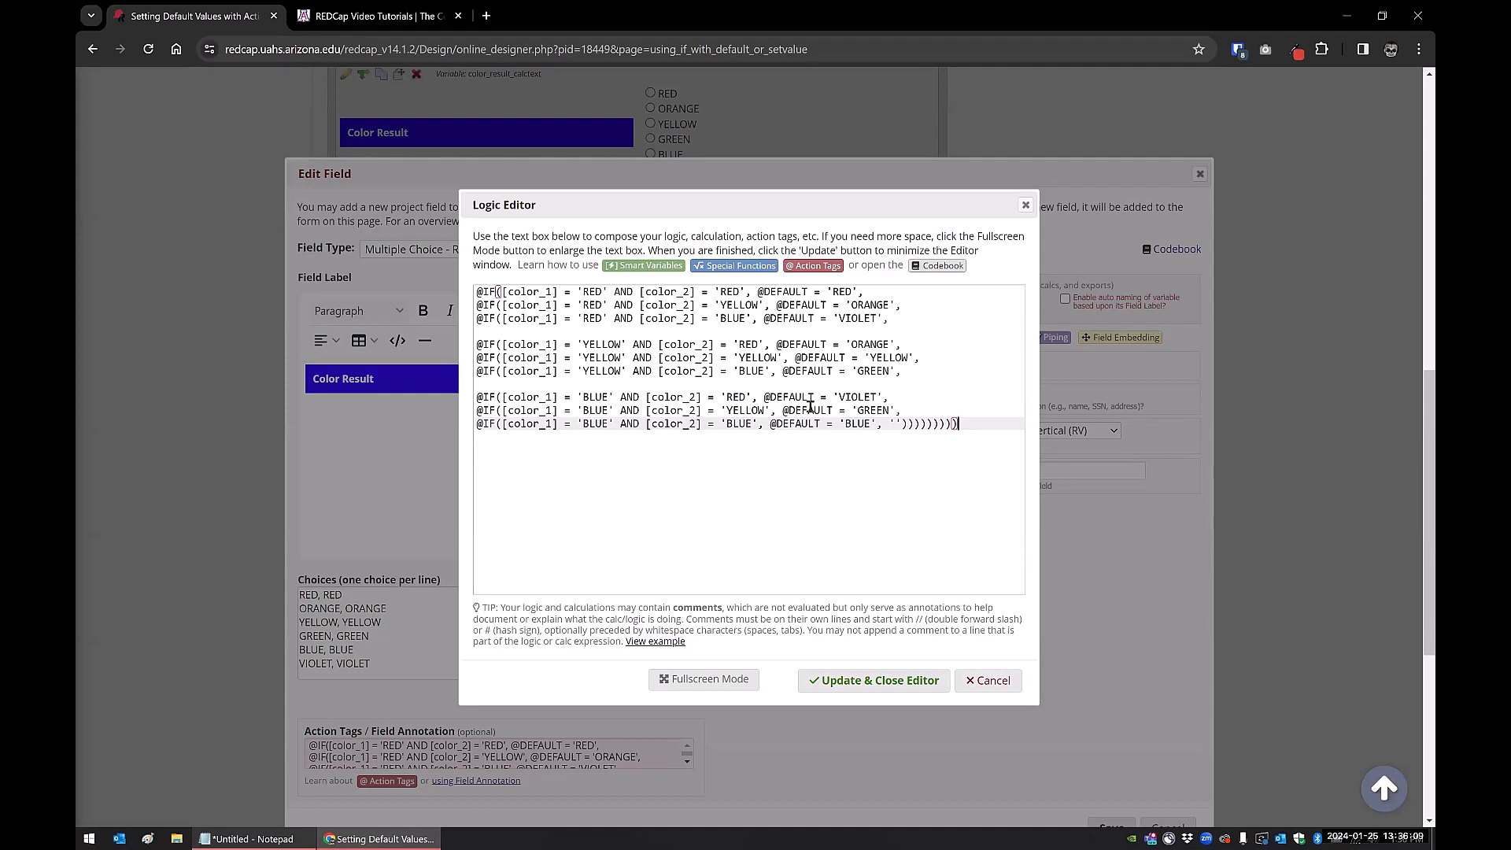
{"action": "left_click", "coordinate": [983, 681]}
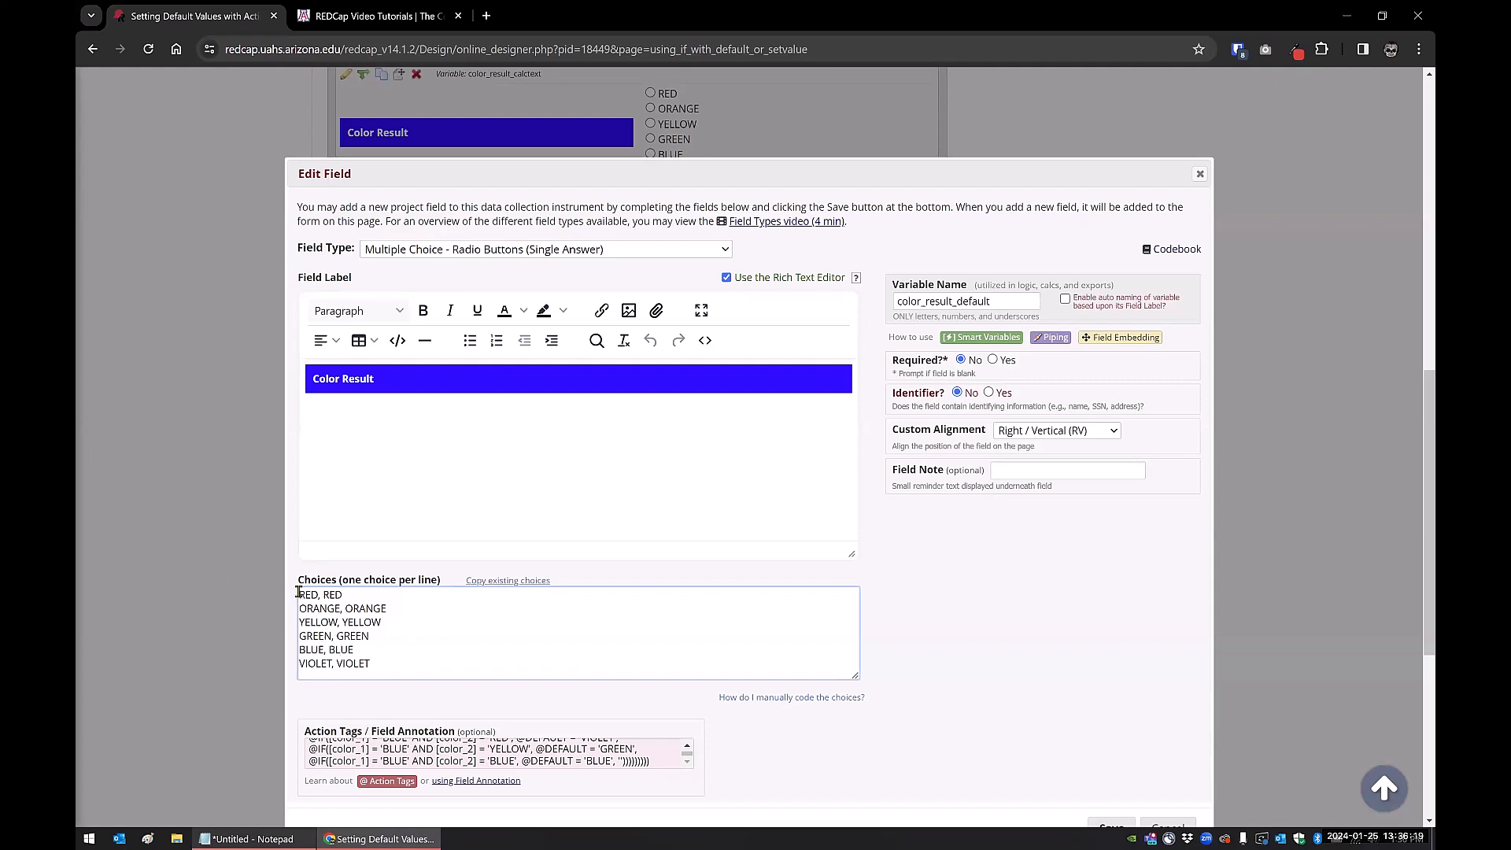
{"action": "left_click_drag", "start_coordinate": [300, 595], "coordinate": [318, 595]}
Add a 'Blue Green' choice to the Color Result list and recode it BLUE_GREEN
{"action": "left_click", "coordinate": [371, 663]}
{"action": "key", "text": "Return"}
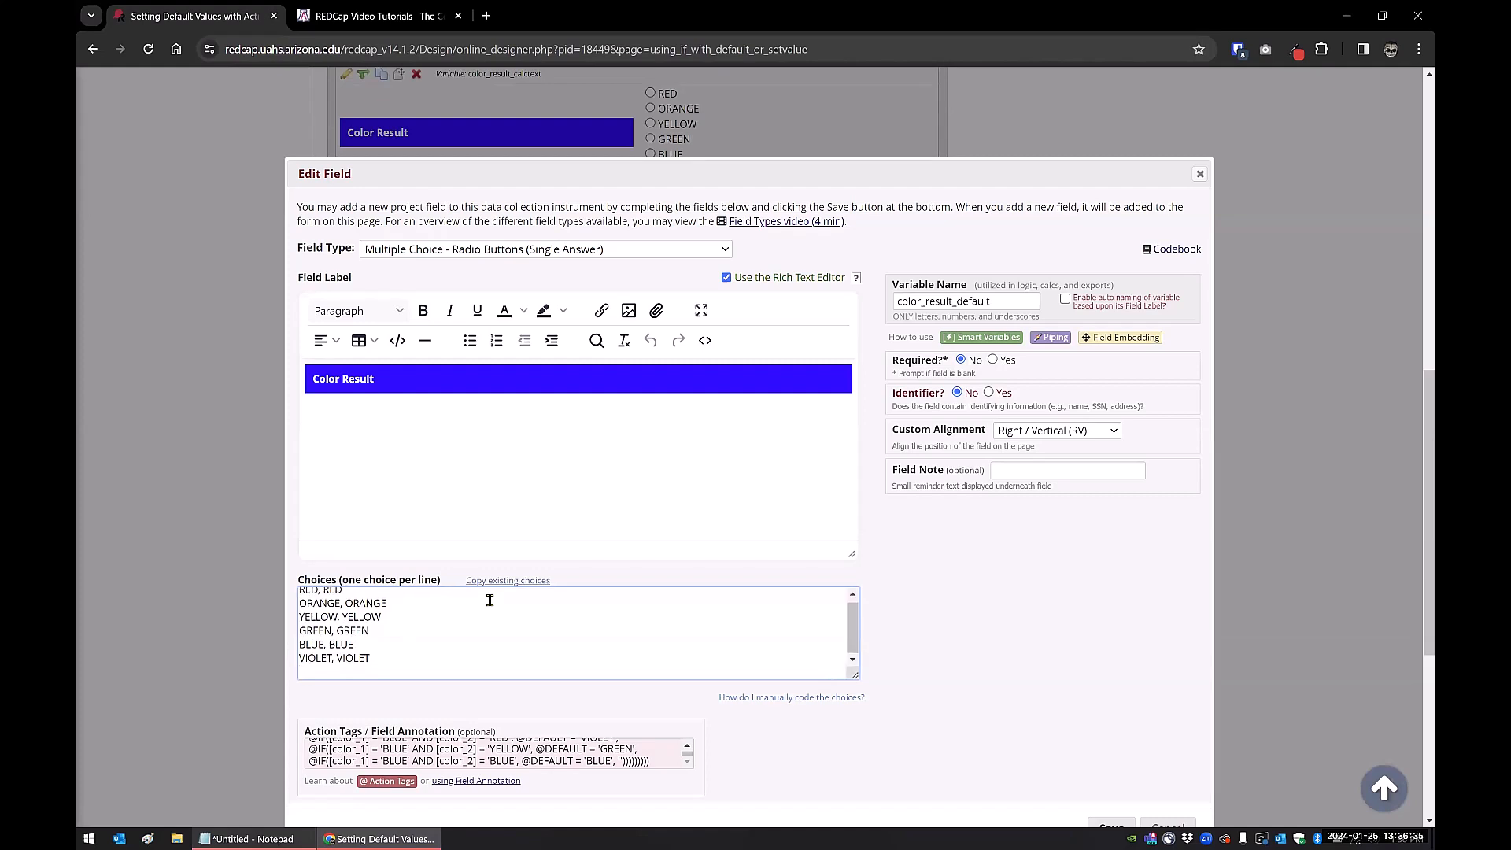
{"action": "type", "text": "Blue FrGreen, Blue Fre"}
{"action": "key", "text": "BackSpace"}
{"action": "key", "text": "BackSpace"}
{"action": "key", "text": "BackSpace"}
{"action": "type", "text": "Green"}
{"action": "left_click", "coordinate": [513, 561]}
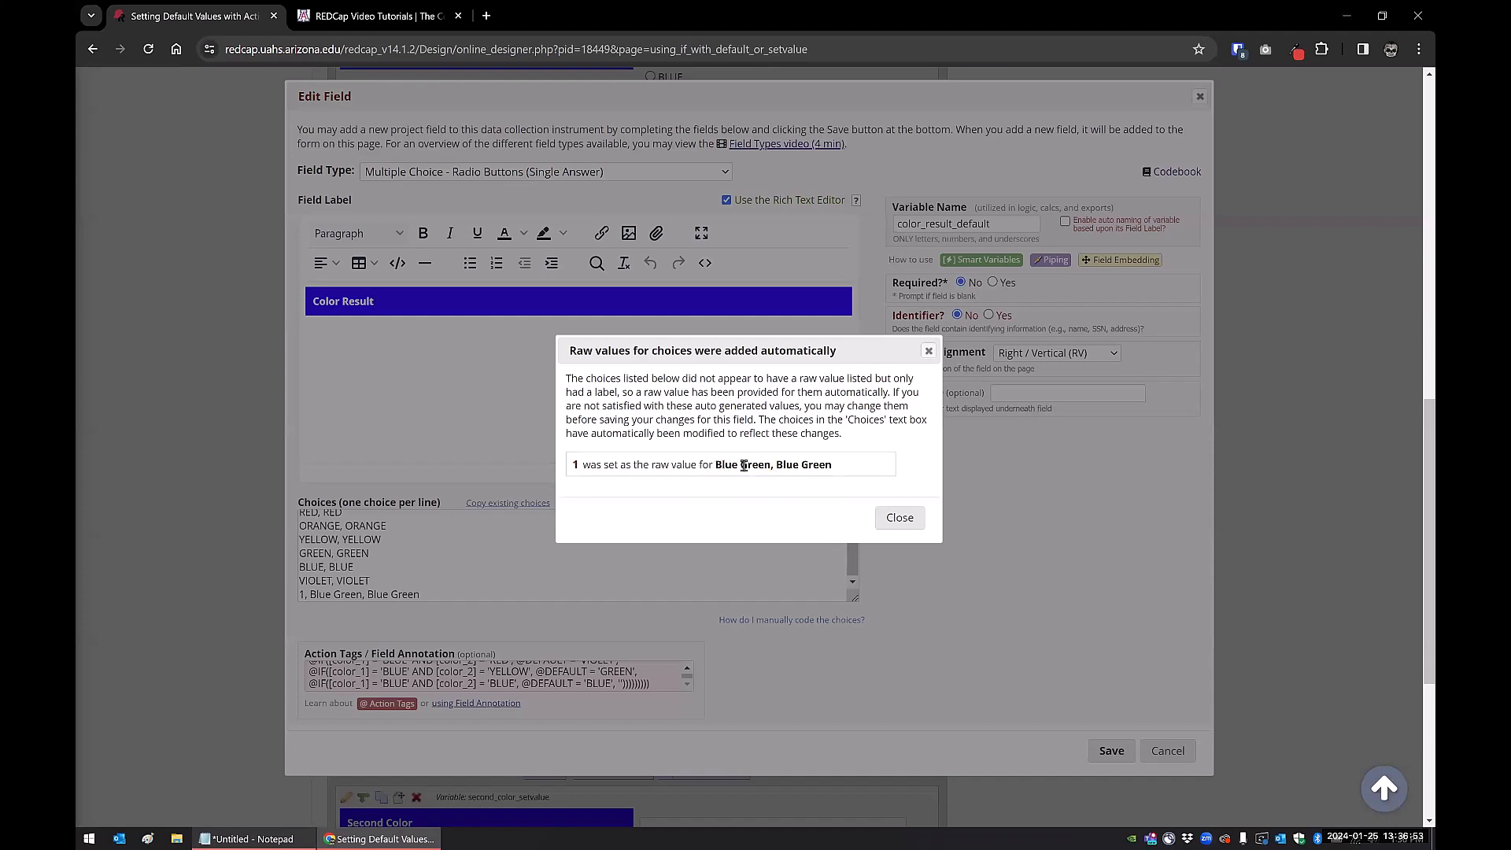
{"action": "left_click", "coordinate": [928, 351]}
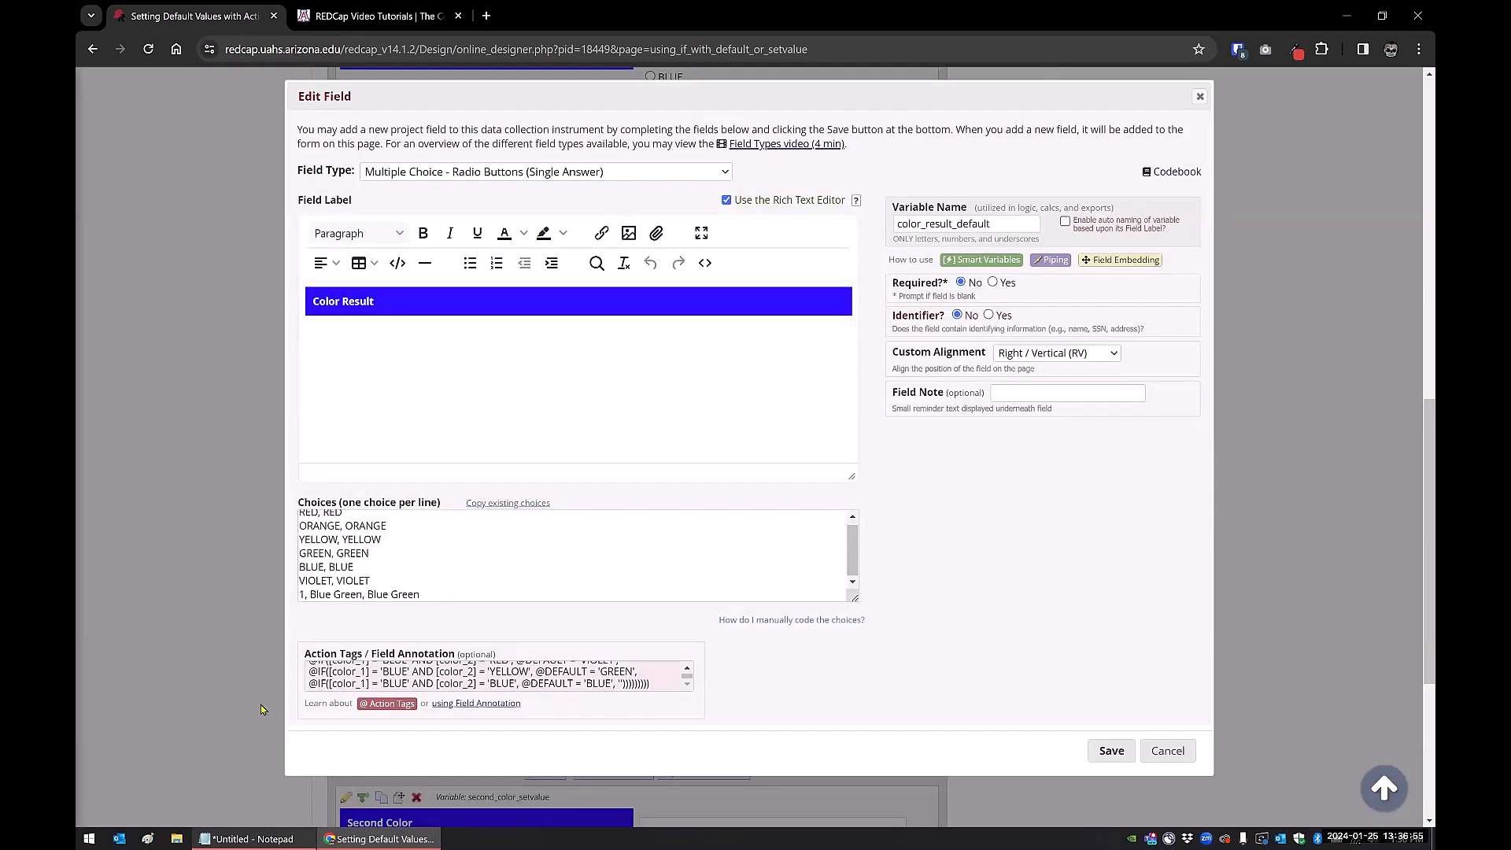
{"action": "left_click_drag", "start_coordinate": [362, 594], "coordinate": [294, 603]}
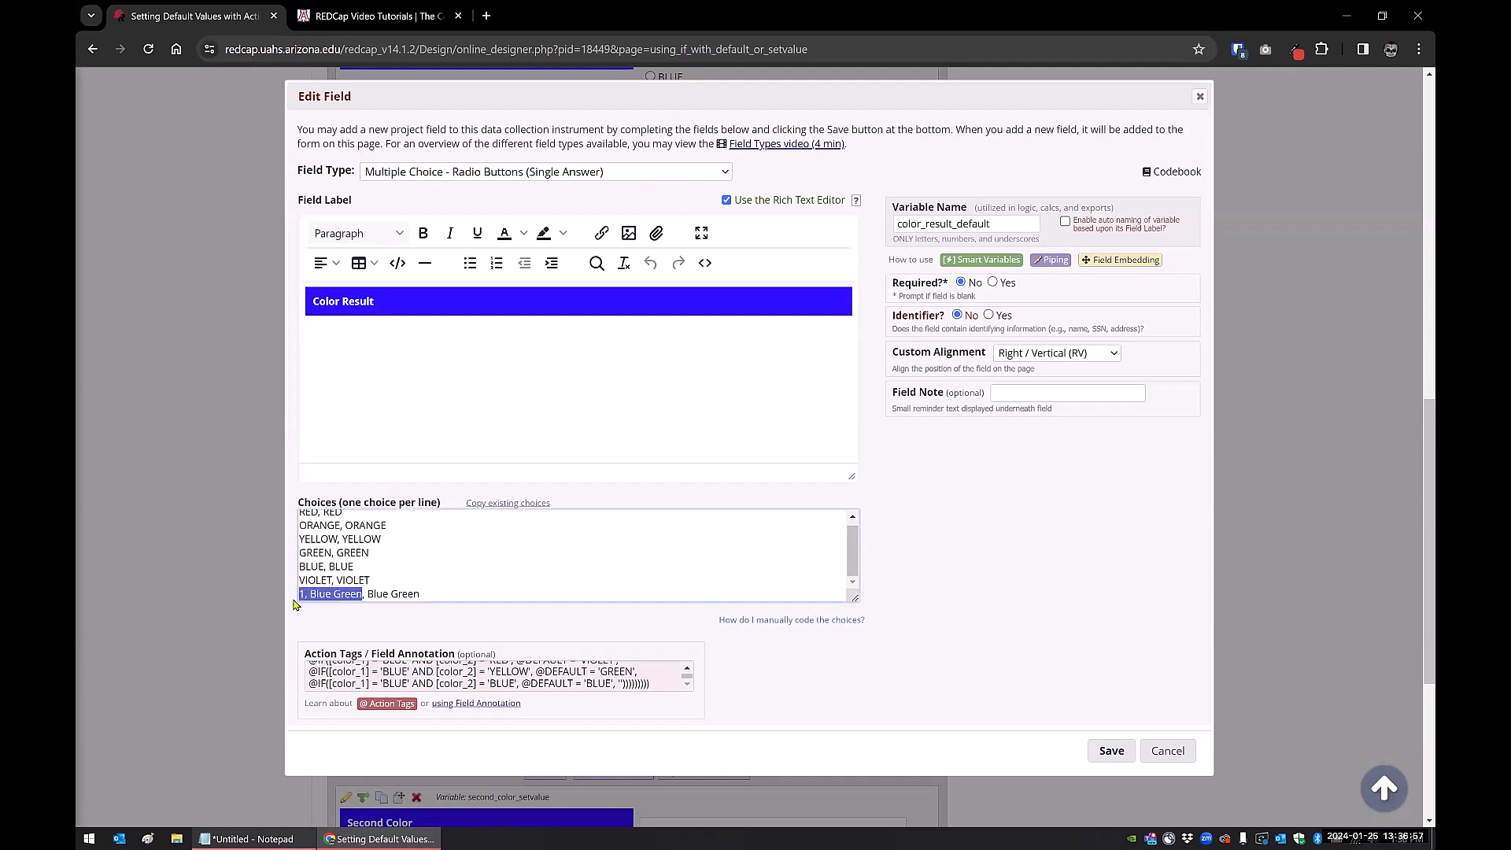
{"action": "type", "text": "BLUE_GREEN"}
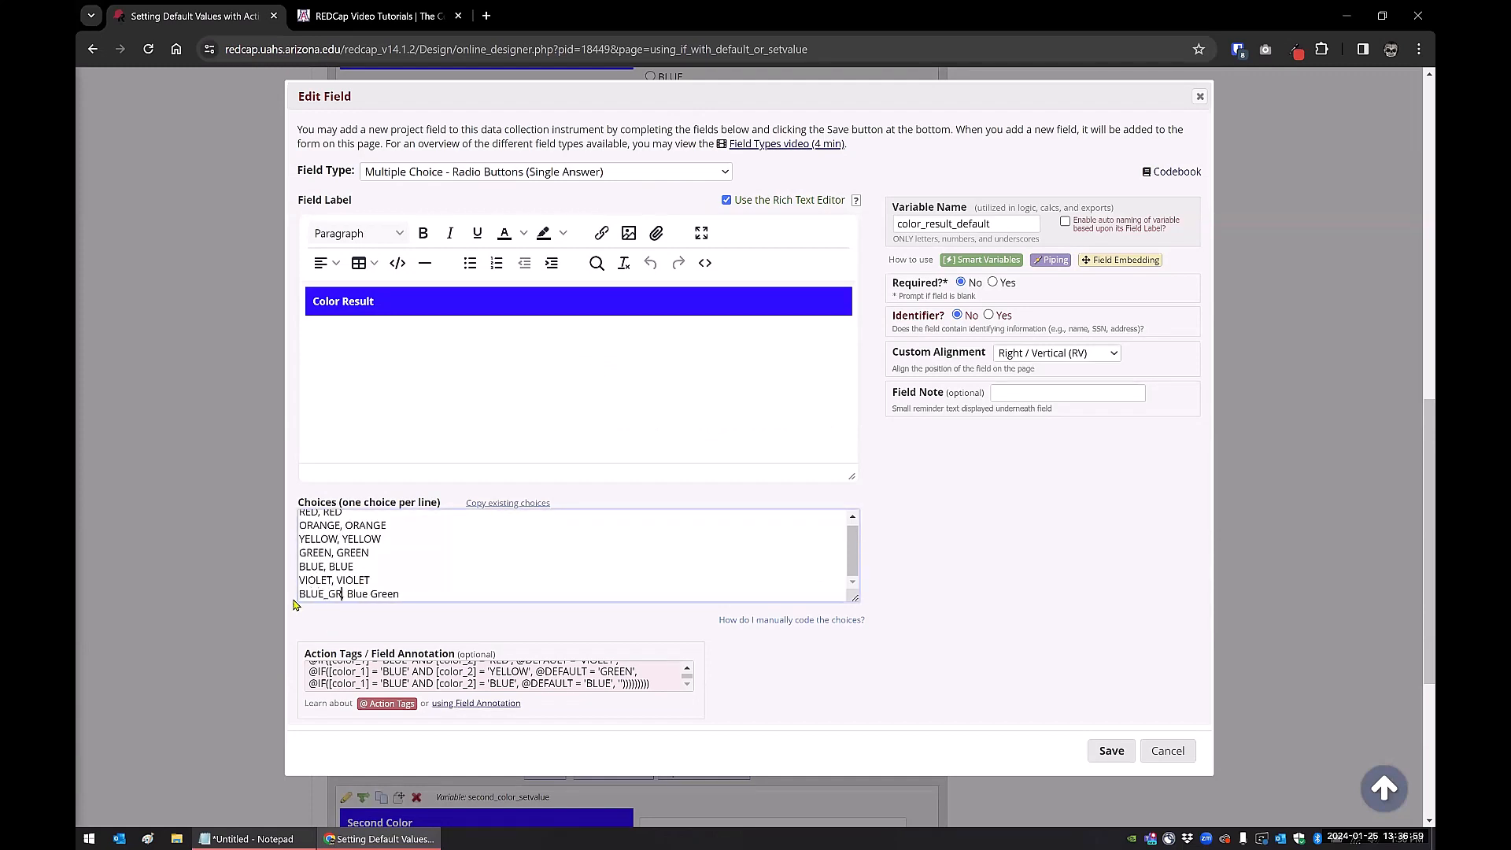
{"action": "left_click", "coordinate": [501, 403]}
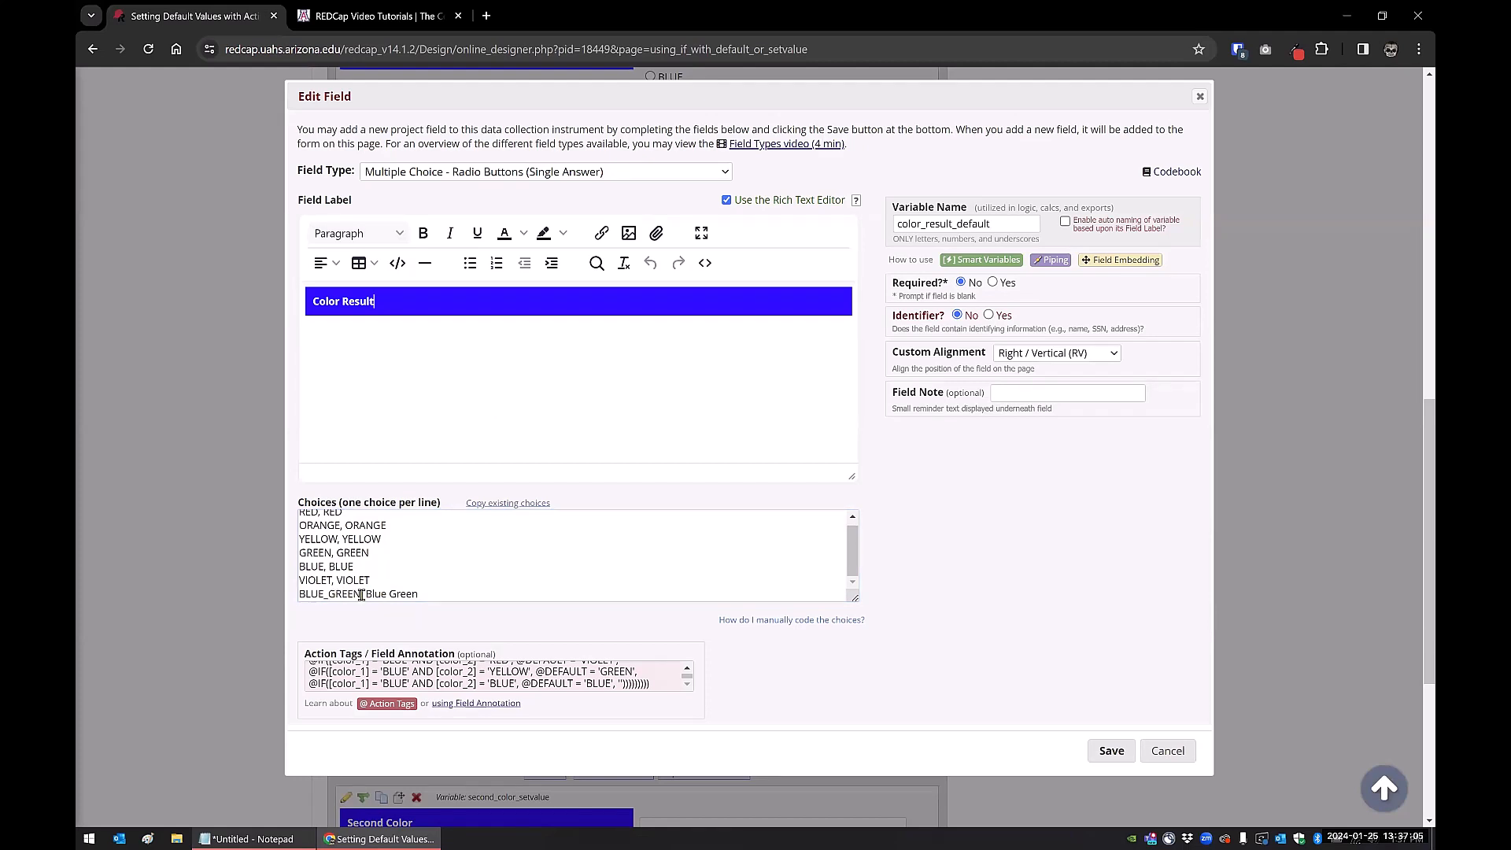
{"action": "left_click_drag", "start_coordinate": [360, 594], "coordinate": [301, 596]}
{"action": "left_click", "coordinate": [426, 597], "text": "shift"}
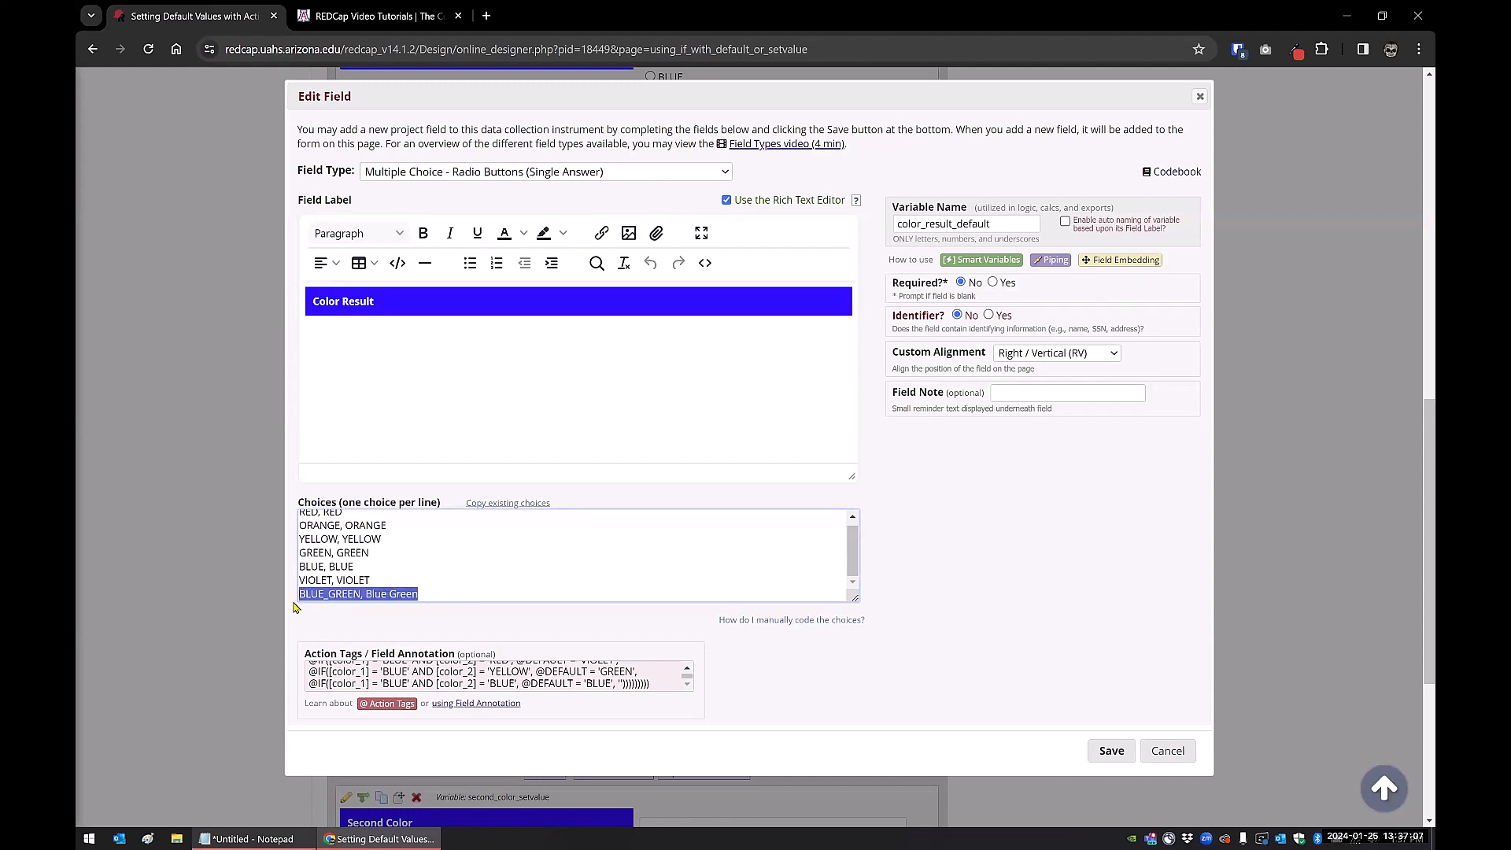
{"action": "key", "text": "BackSpace"}
{"action": "key", "text": "BackSpace"}
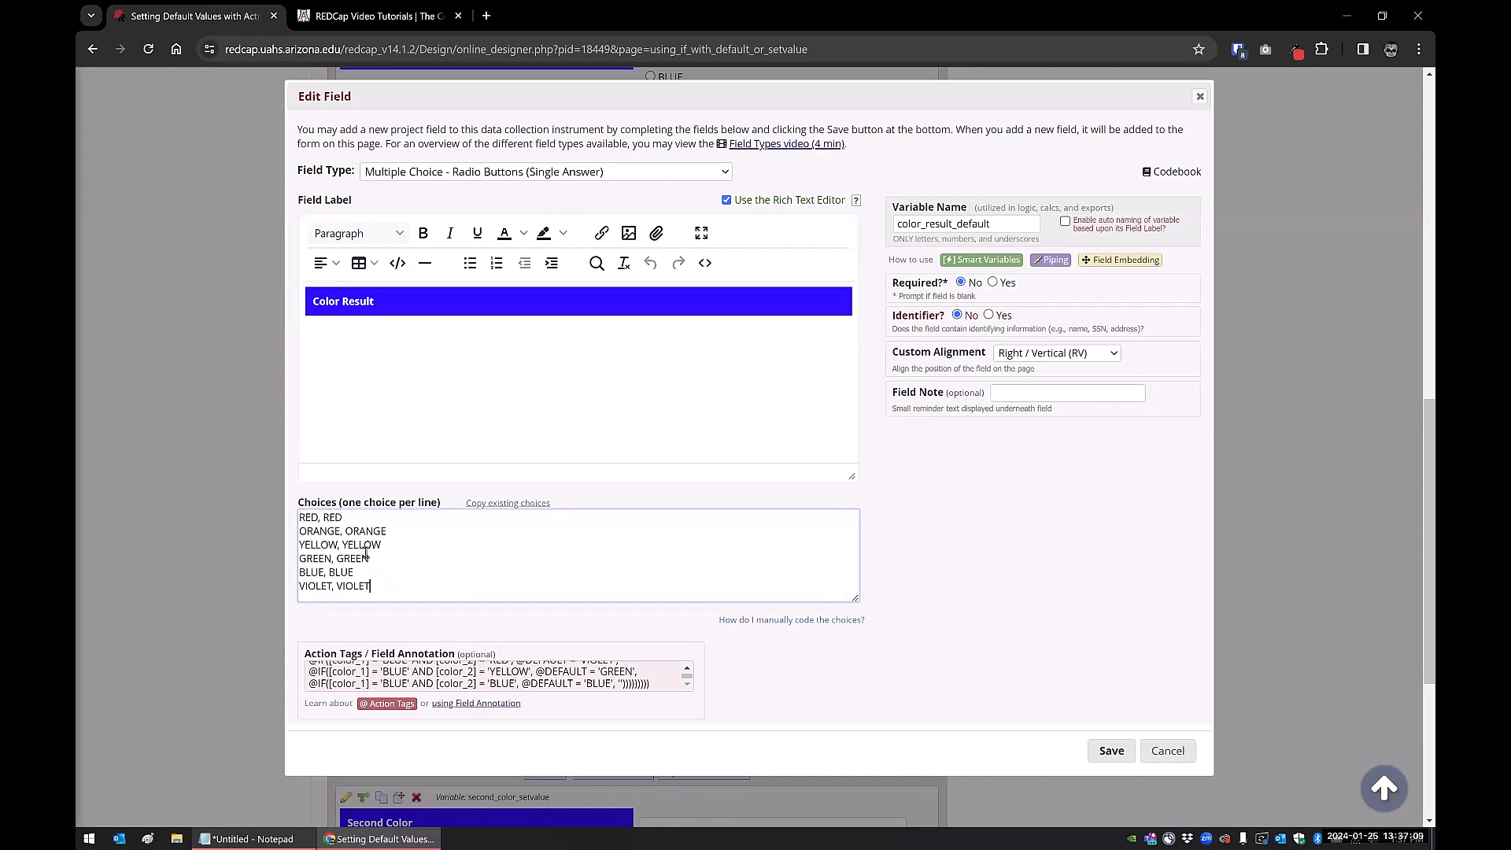
{"action": "left_click", "coordinate": [561, 677]}
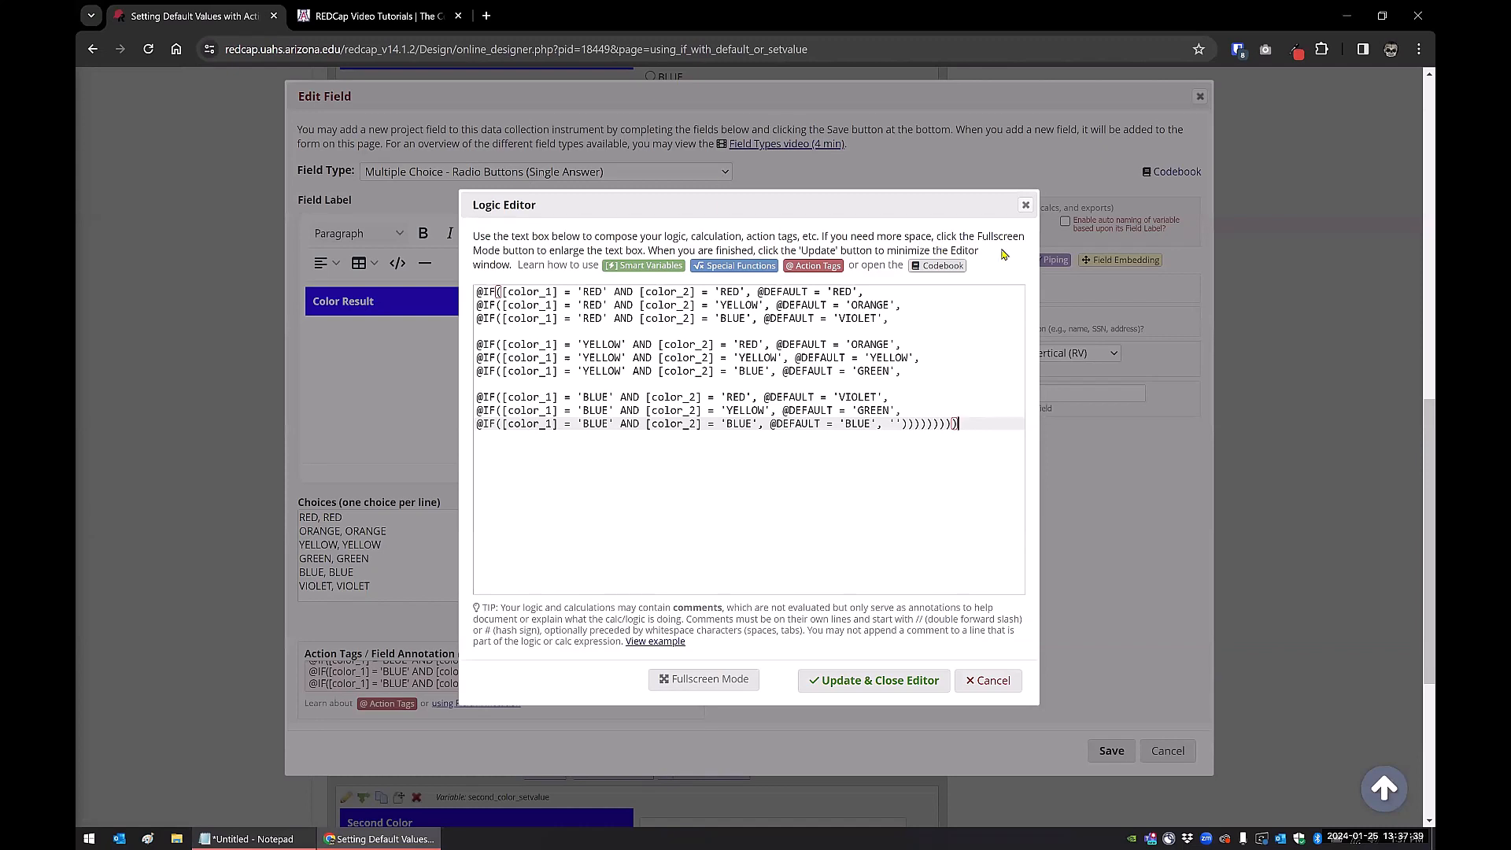
Close the Logic Editor and the color_result_default field settings without saving
{"action": "key", "text": "Escape"}
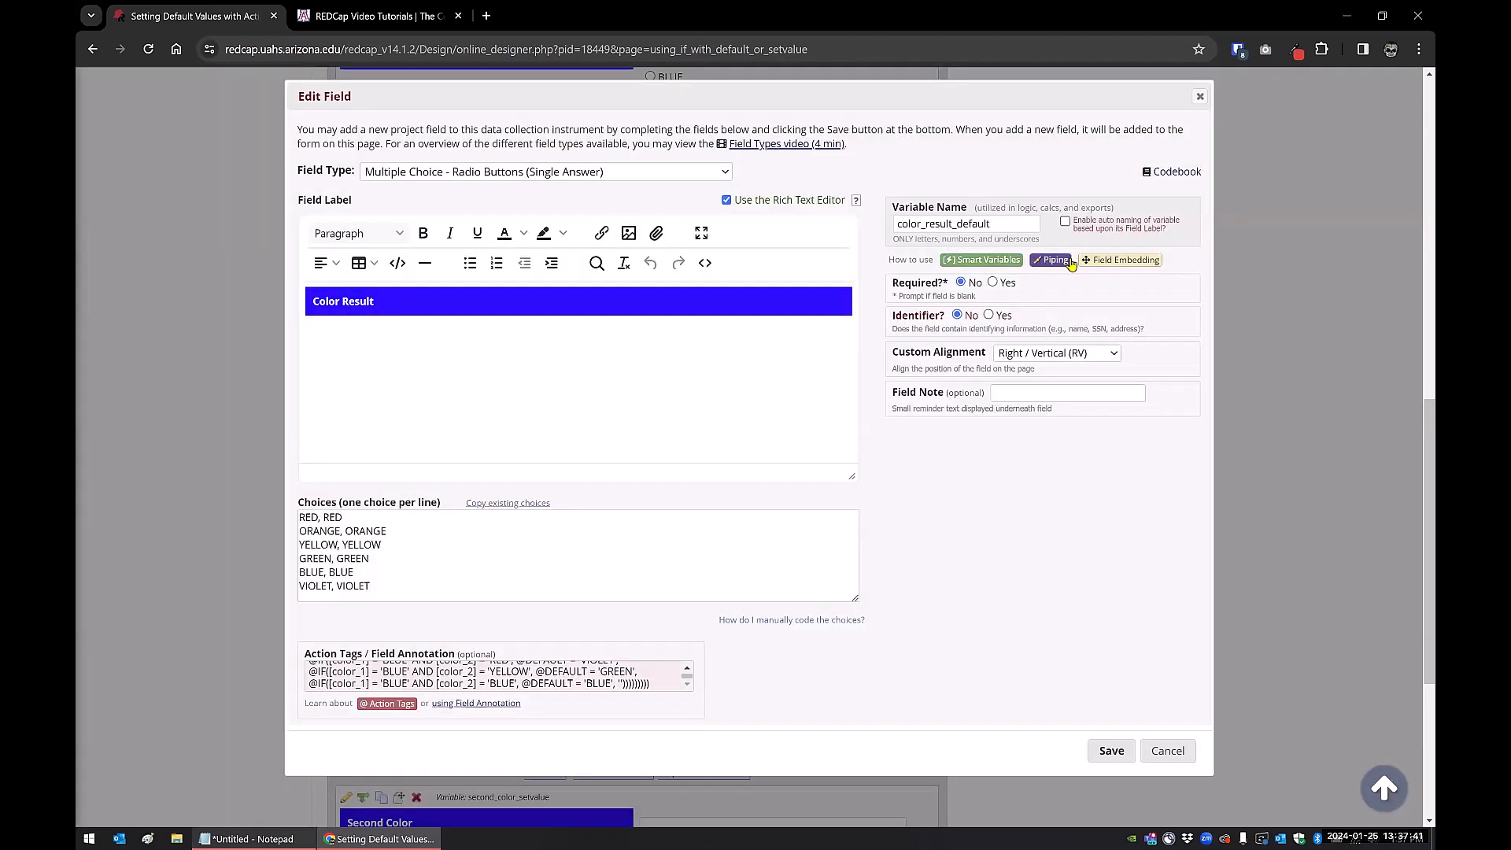
{"action": "left_click", "coordinate": [1200, 96]}
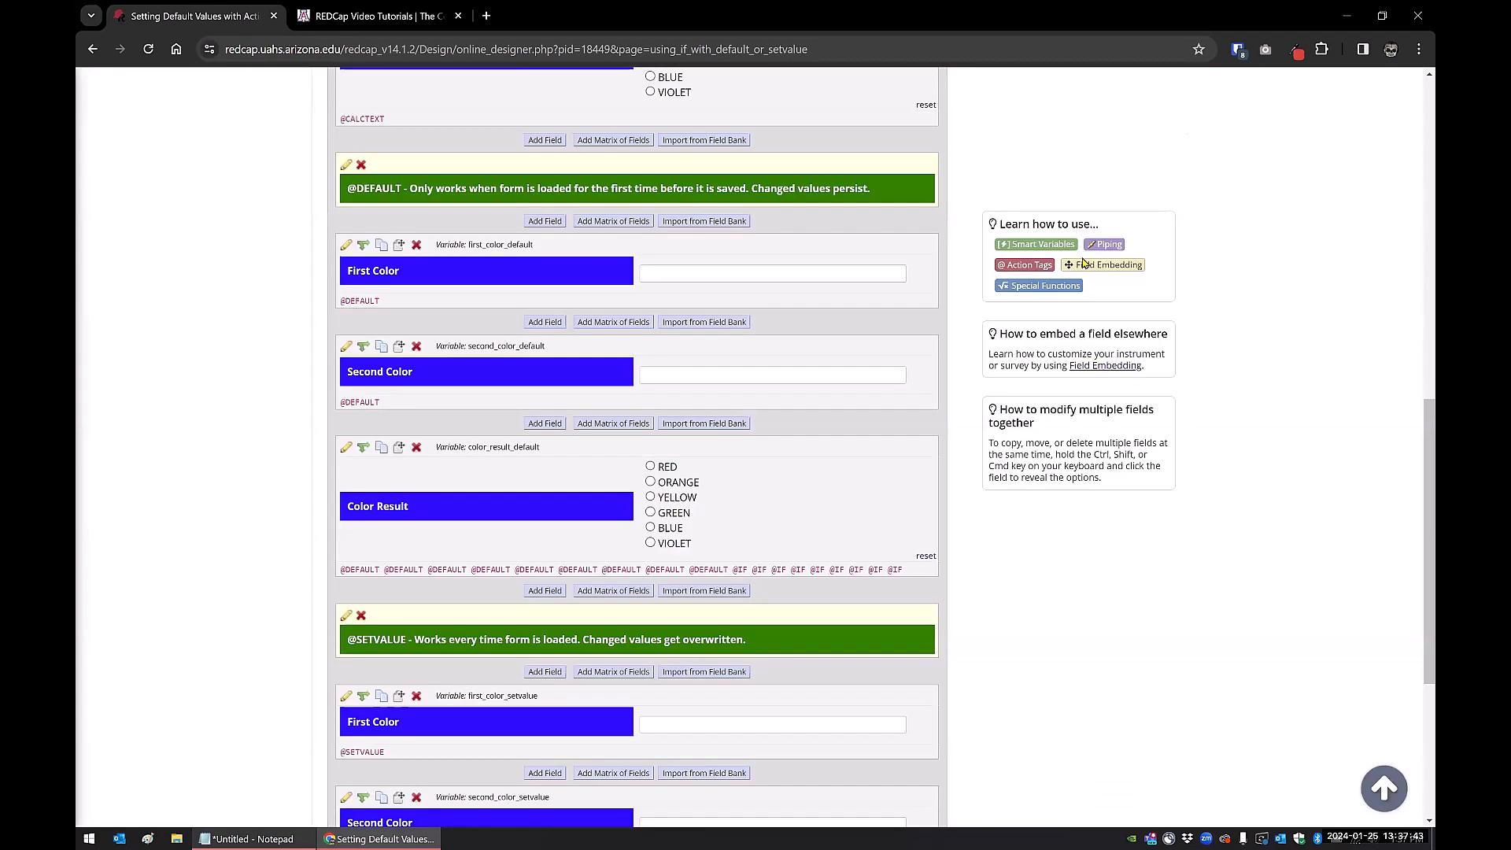
{"action": "left_click", "coordinate": [1038, 265]}
{"action": "scroll", "coordinate": [670, 449], "scroll_direction": "down", "scroll_amount": 10}
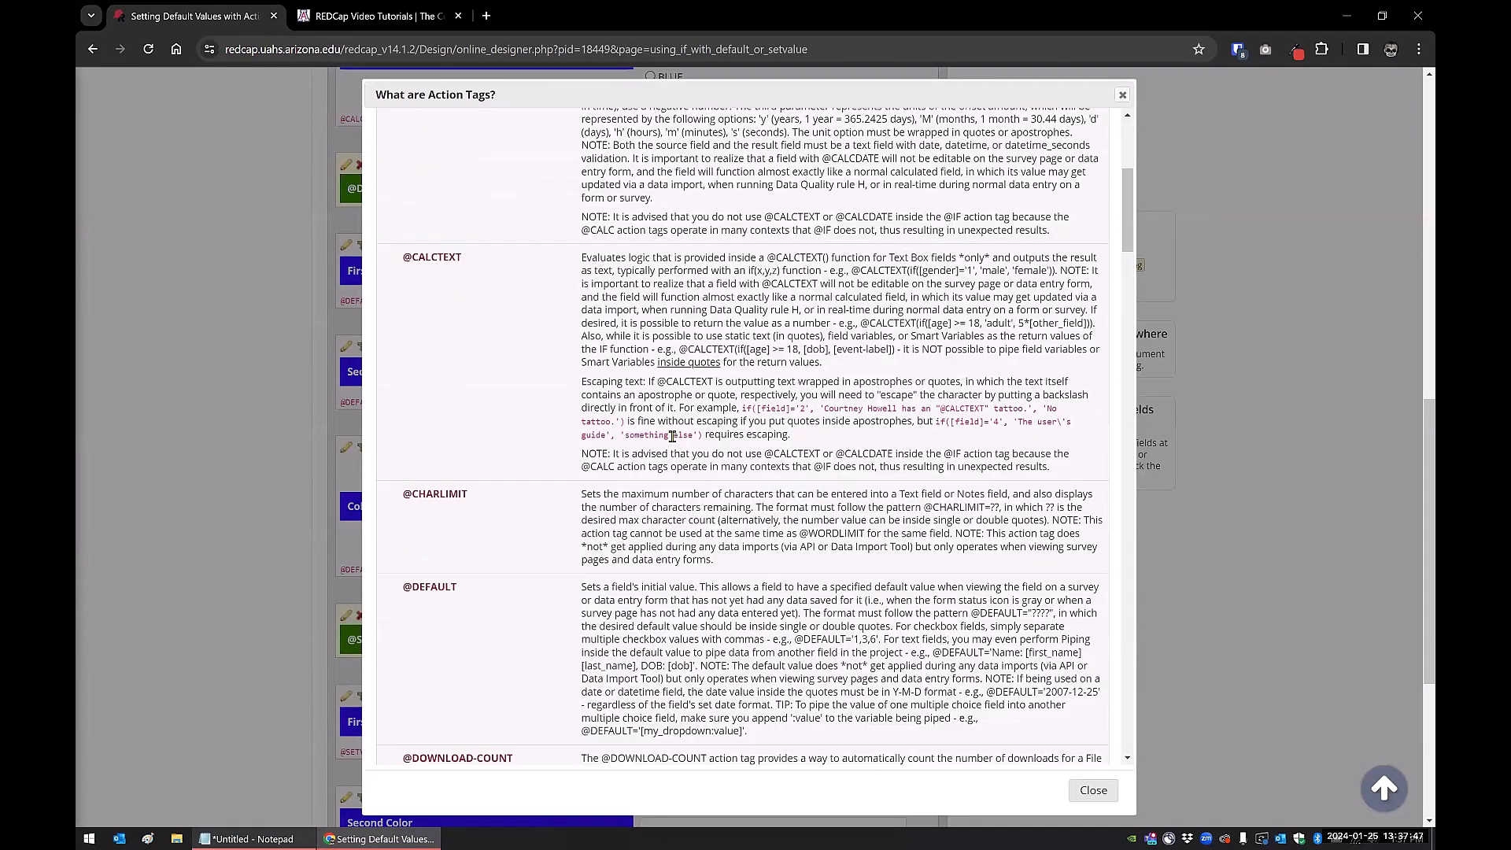
{"action": "scroll", "coordinate": [673, 437], "scroll_direction": "down", "scroll_amount": 4}
{"action": "scroll", "coordinate": [700, 413], "scroll_direction": "up", "scroll_amount": 3}
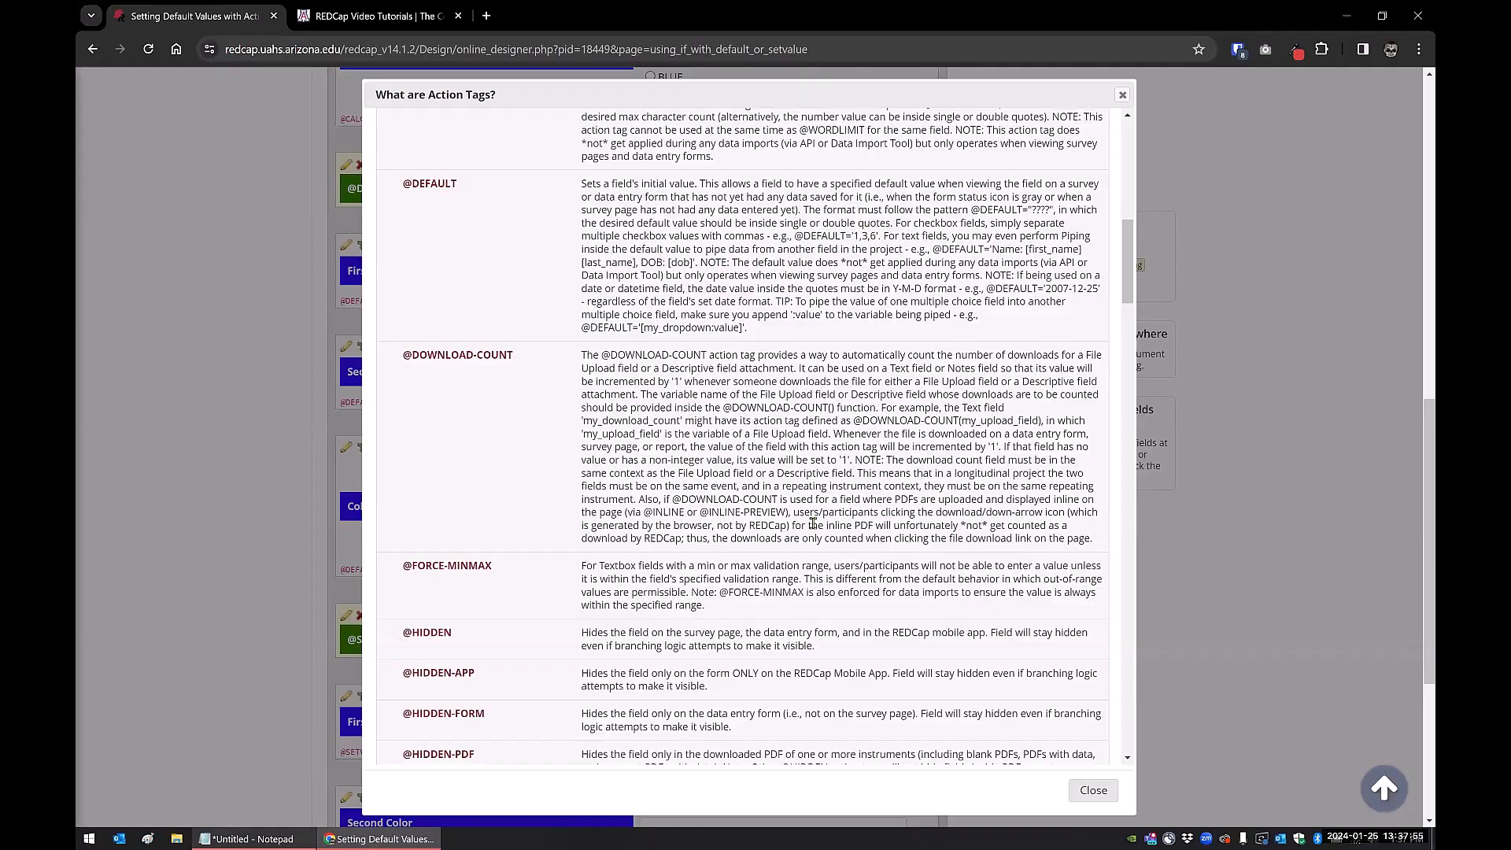
{"action": "scroll", "coordinate": [808, 508], "scroll_direction": "down", "scroll_amount": 15}
{"action": "scroll", "coordinate": [808, 508], "scroll_direction": "down", "scroll_amount": 15}
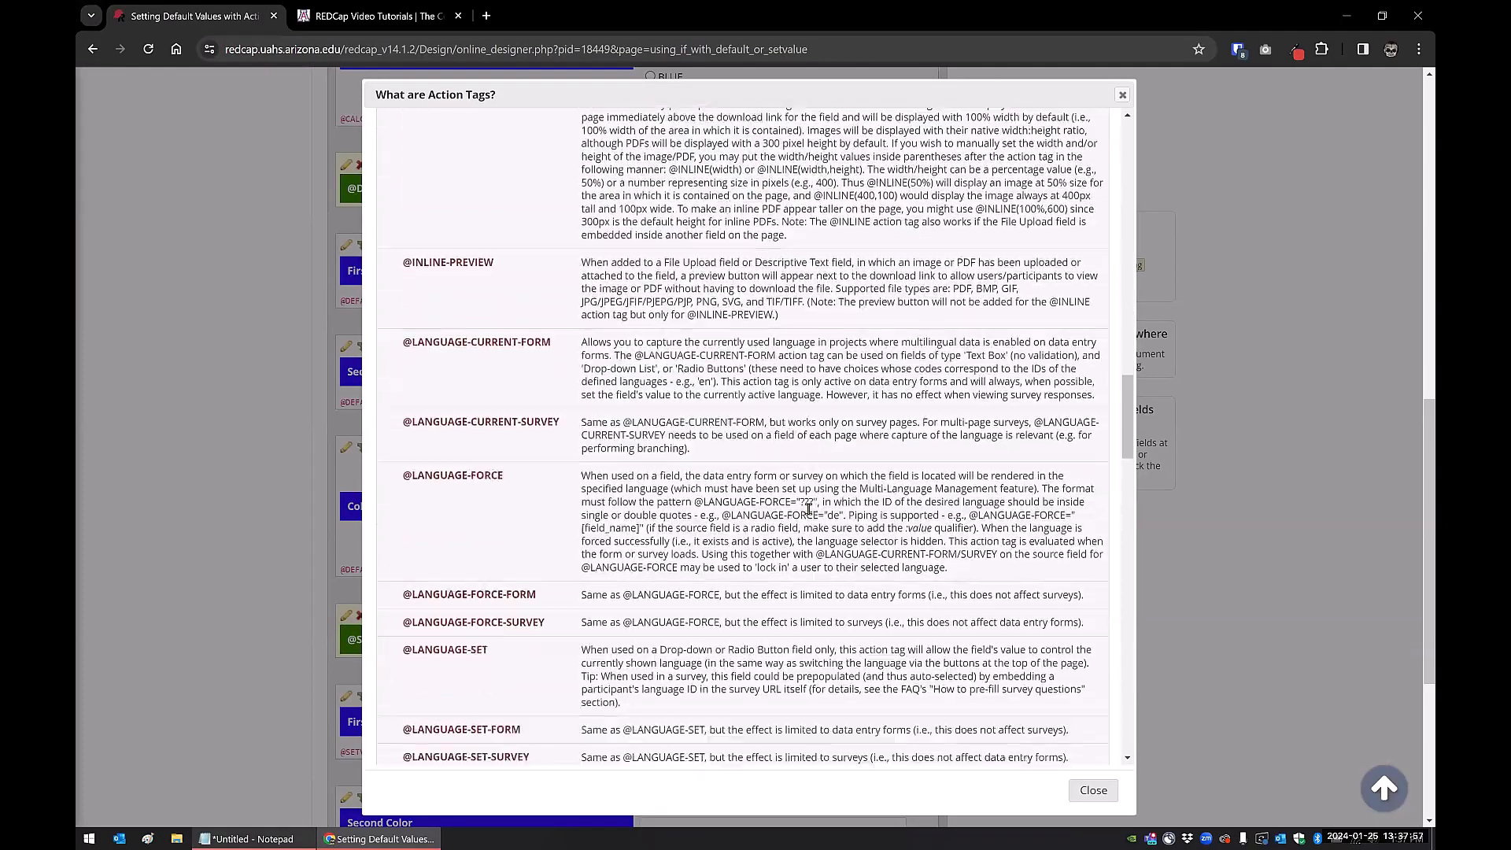
{"action": "scroll", "coordinate": [808, 508], "scroll_direction": "down", "scroll_amount": 15}
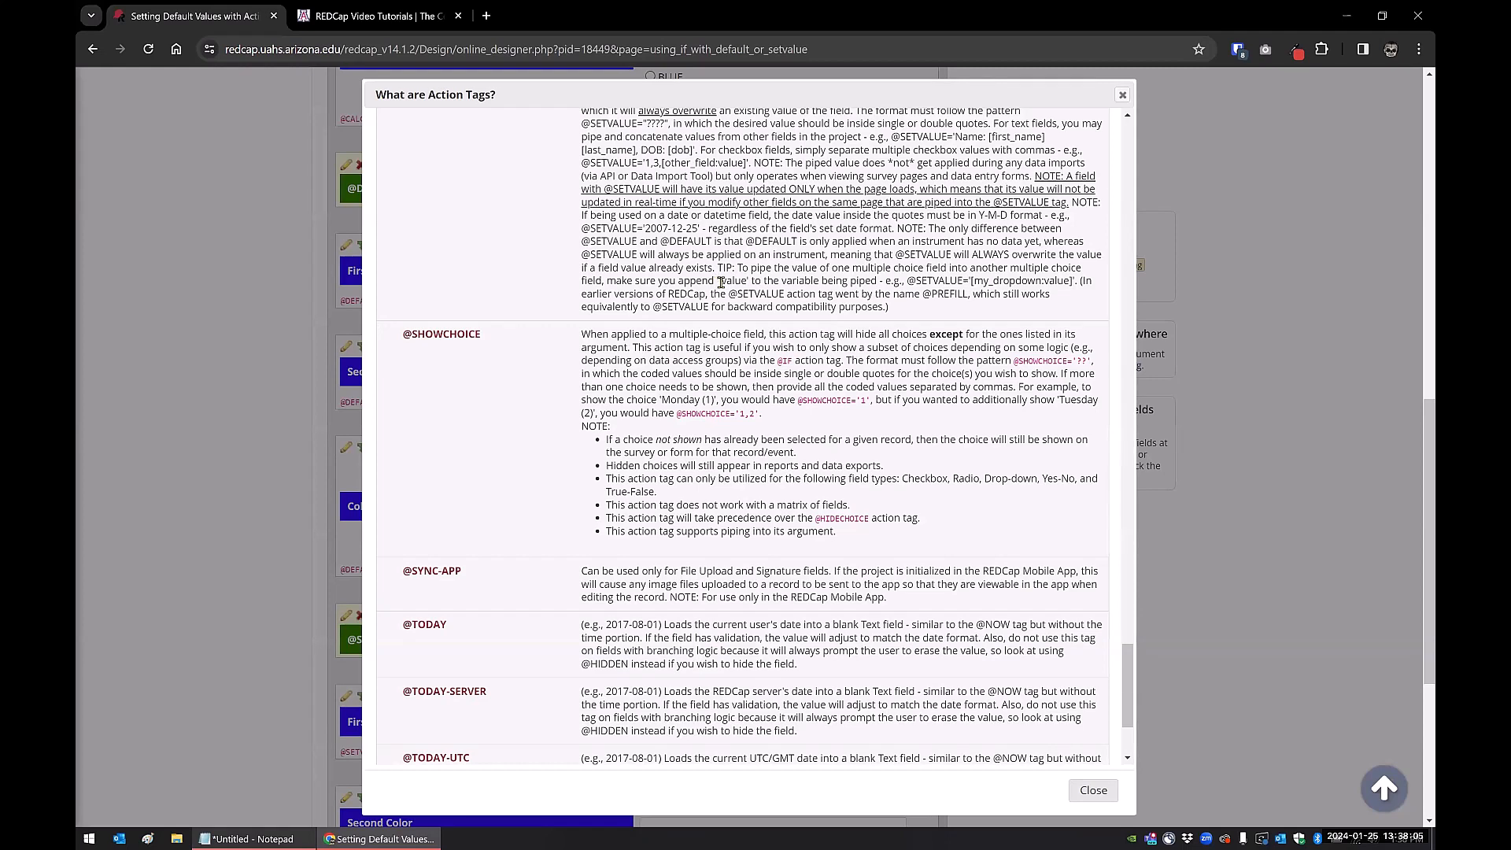
{"action": "left_click_drag", "start_coordinate": [718, 282], "coordinate": [747, 281]}
{"action": "left_click_drag", "start_coordinate": [910, 281], "coordinate": [1074, 281]}
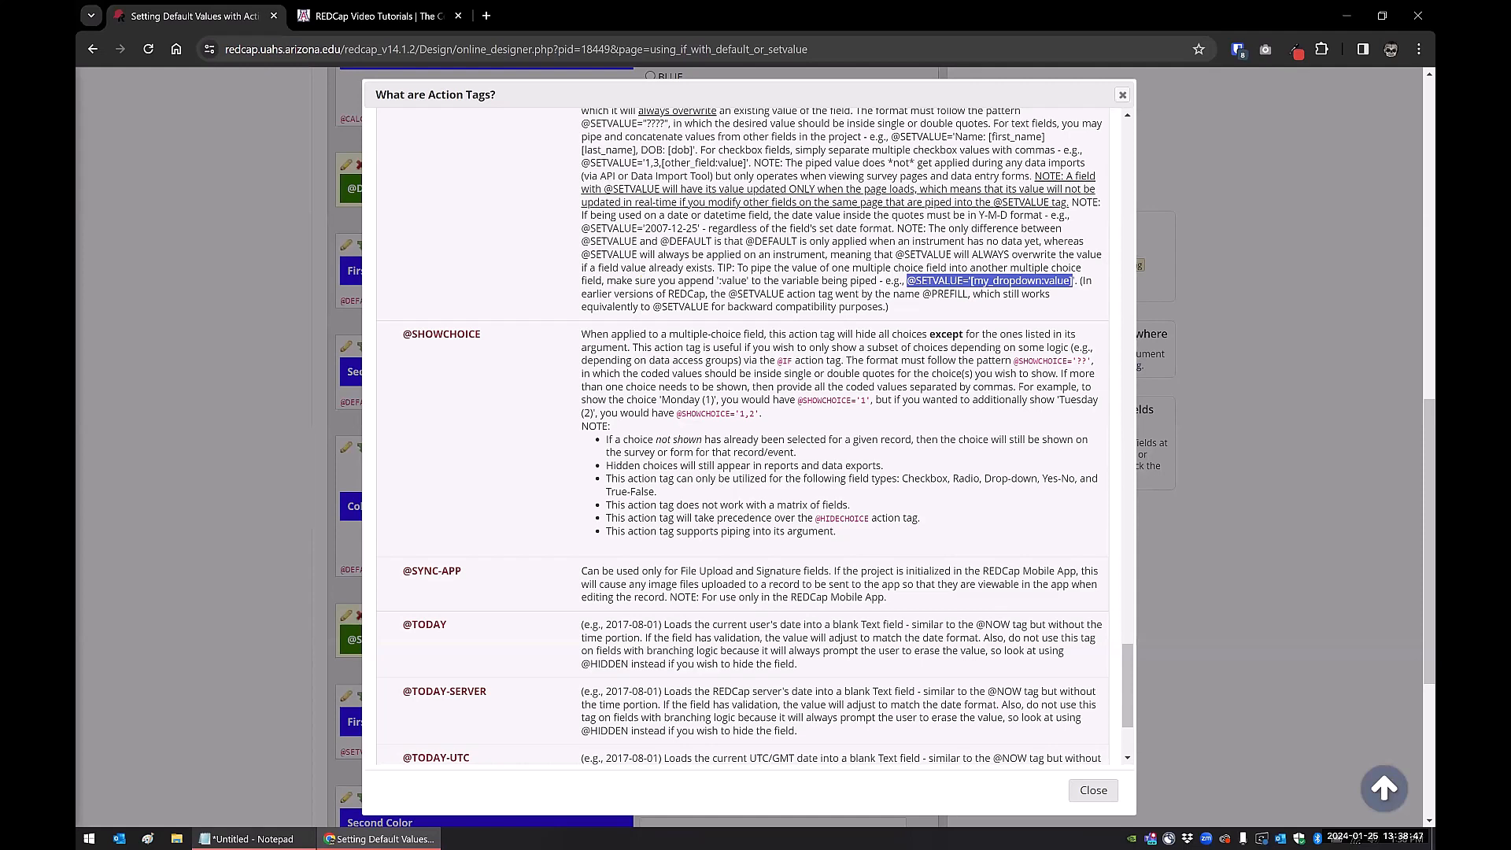
{"action": "left_click", "coordinate": [248, 837]}
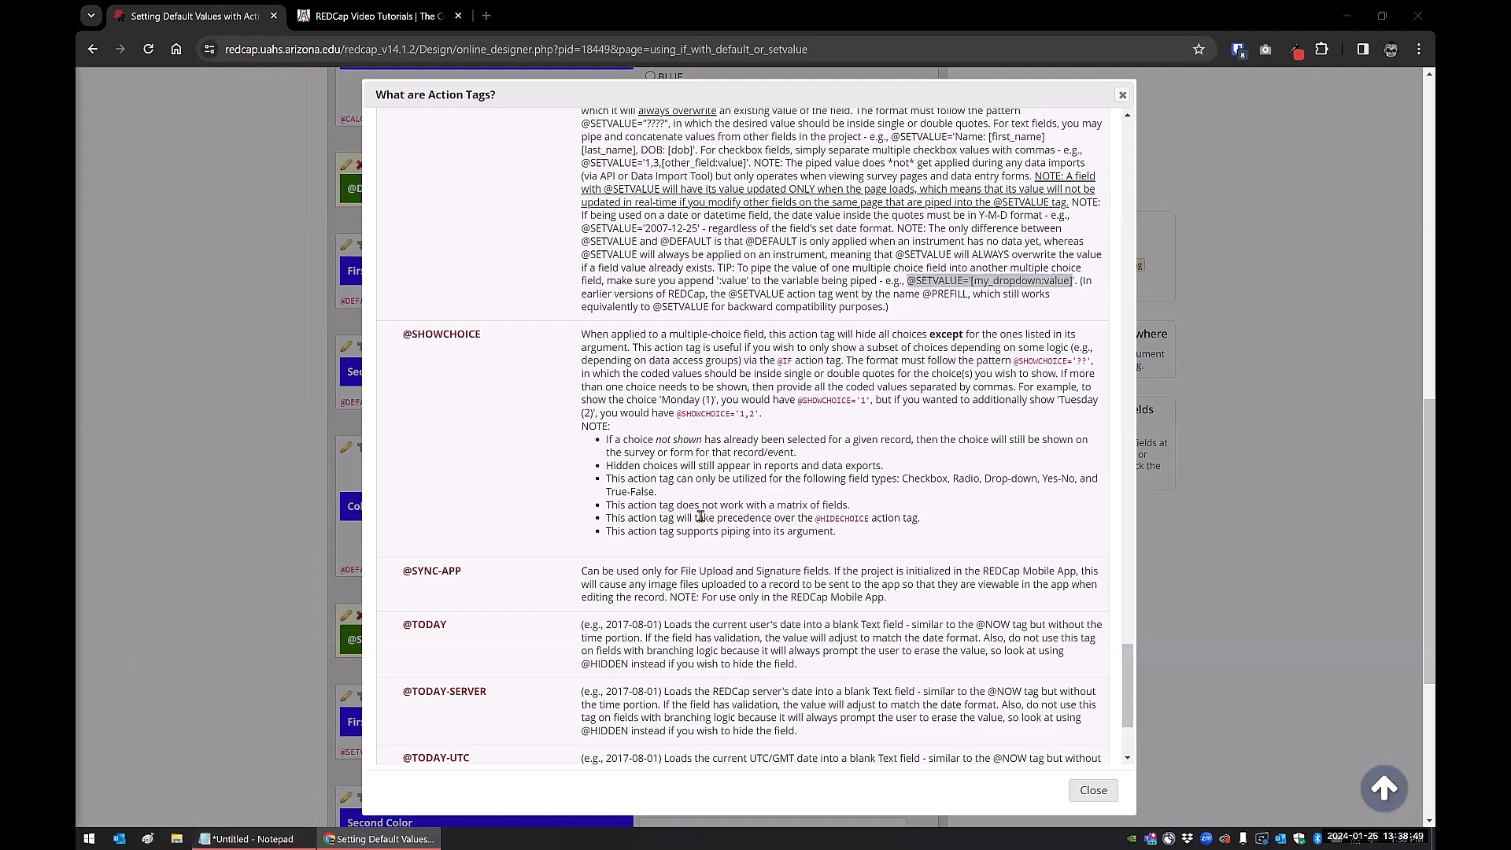
Add the lines [color_1(1)] = '1' and [color_1(2)] = '1' below the notes
{"action": "left_click", "coordinate": [1372, 549]}
{"action": "key", "text": "Return"}
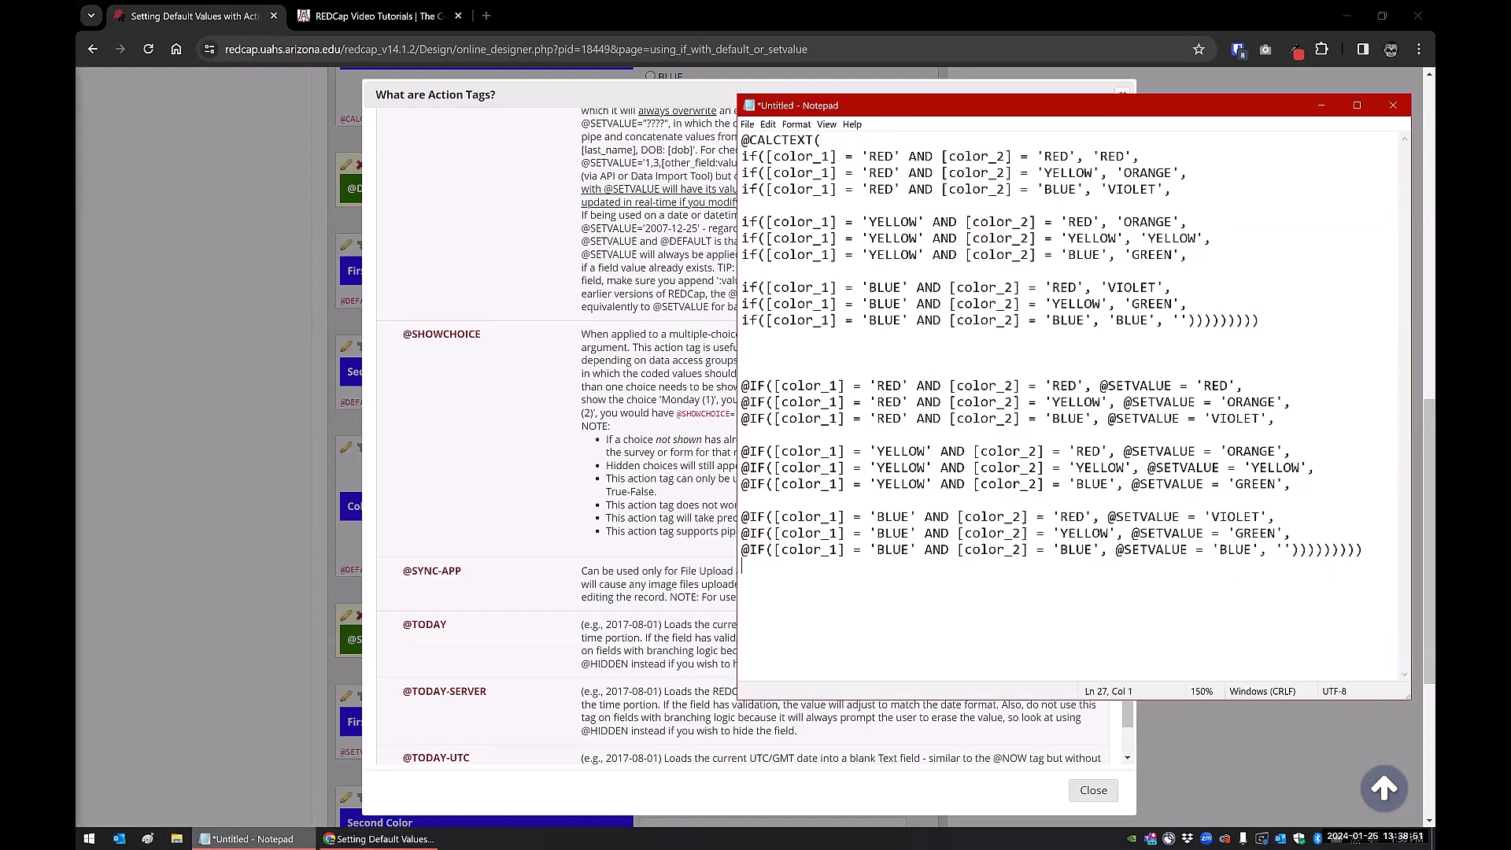
{"action": "type", "text": "[color_)"}
{"action": "key", "text": "BackSpace"}
{"action": "type", "text": "1(1)] = '1'"}
{"action": "key", "text": "Return"}
{"action": "type", "text": "[color_1"}
{"action": "key", "text": "BackSpace"}
{"action": "type", "text": "1(2)] = '1'"}
Highlight the variable names and the '1' values on both color_1 lines
{"action": "double_click", "coordinate": [819, 598]}
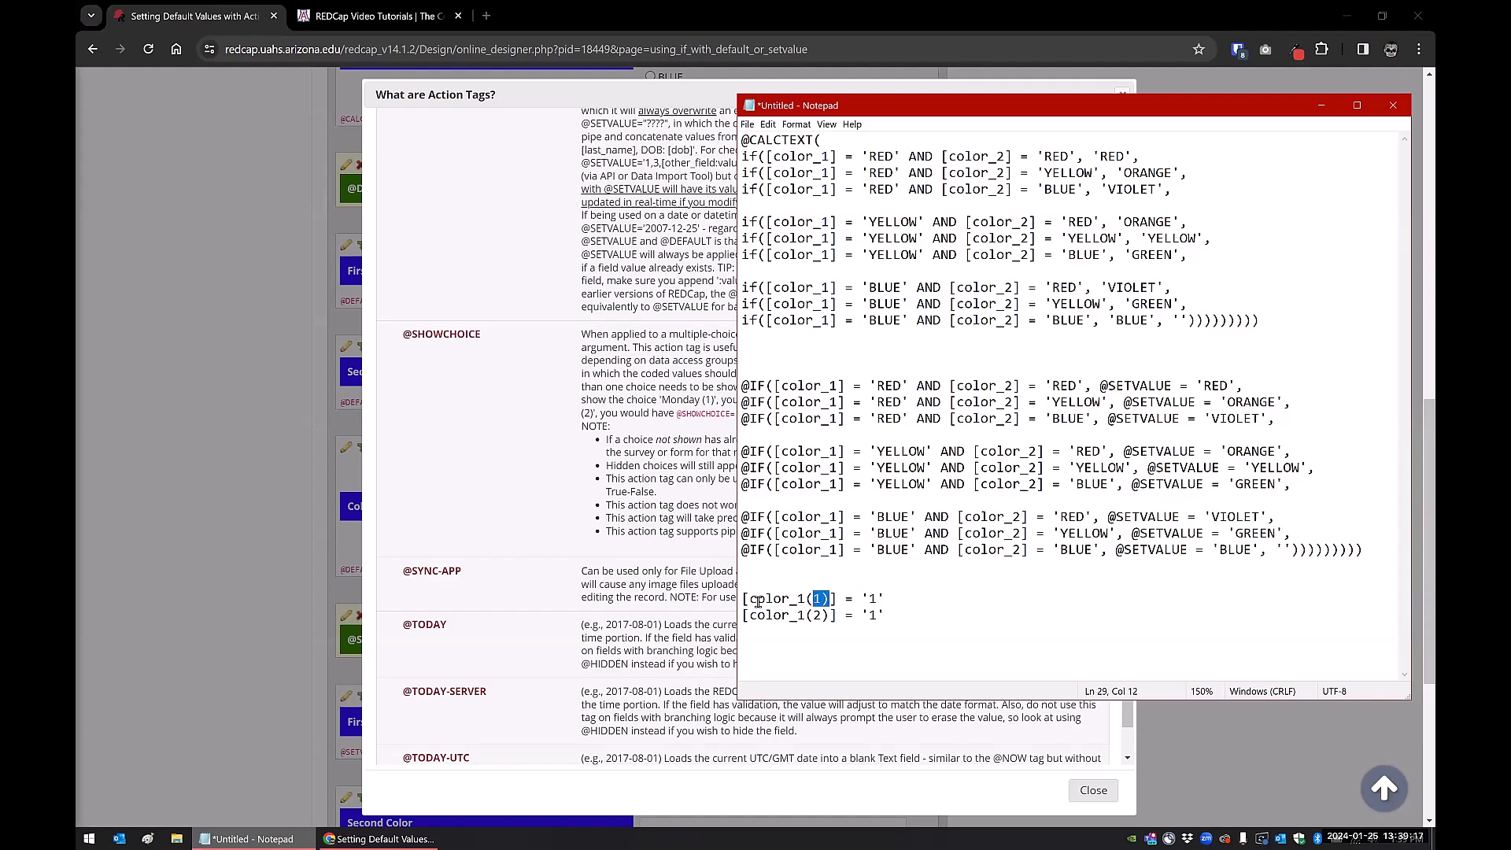
{"action": "left_click_drag", "start_coordinate": [750, 600], "coordinate": [806, 601]}
{"action": "double_click", "coordinate": [874, 600]}
{"action": "left_click", "coordinate": [811, 616]}
{"action": "left_click_drag", "start_coordinate": [758, 615], "coordinate": [805, 616]}
{"action": "double_click", "coordinate": [871, 615]}
{"action": "left_click", "coordinate": [911, 610]}
{"action": "left_click", "coordinate": [605, 307]}
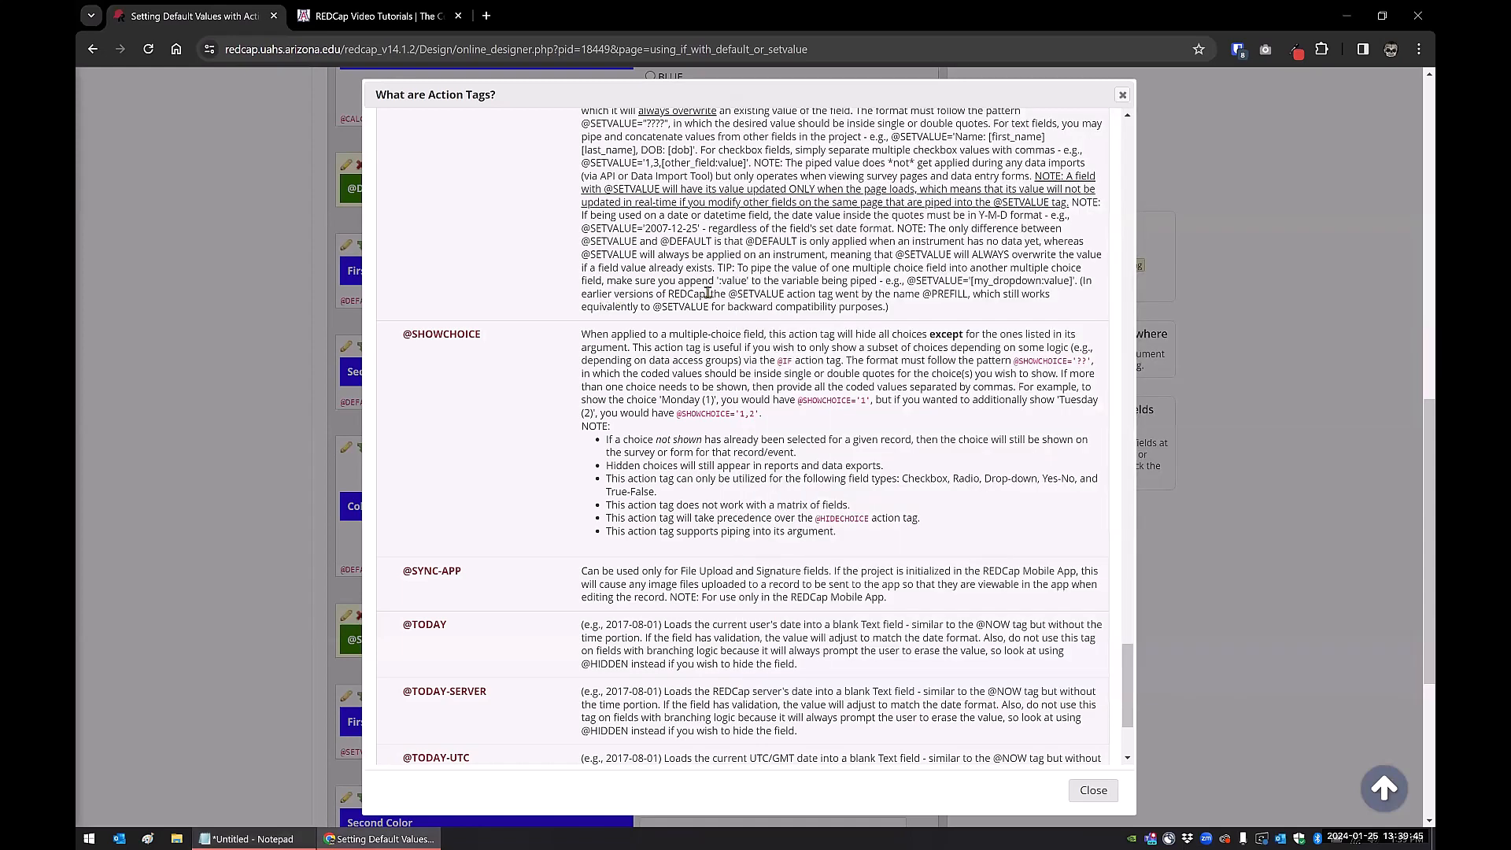
{"action": "scroll", "coordinate": [815, 271], "scroll_direction": "up", "scroll_amount": 1}
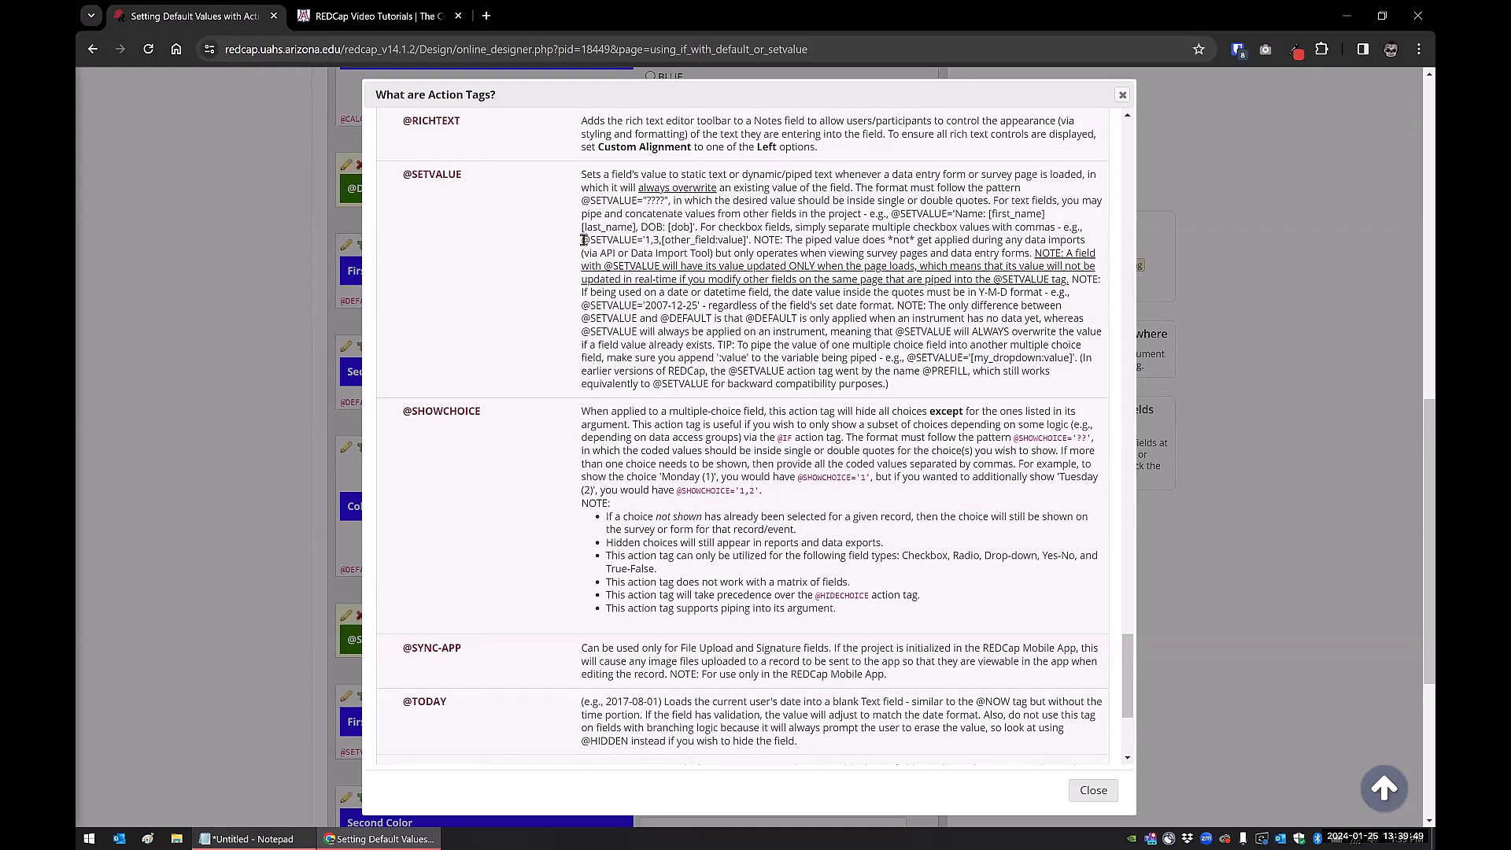
{"action": "left_click_drag", "start_coordinate": [581, 240], "coordinate": [658, 244]}
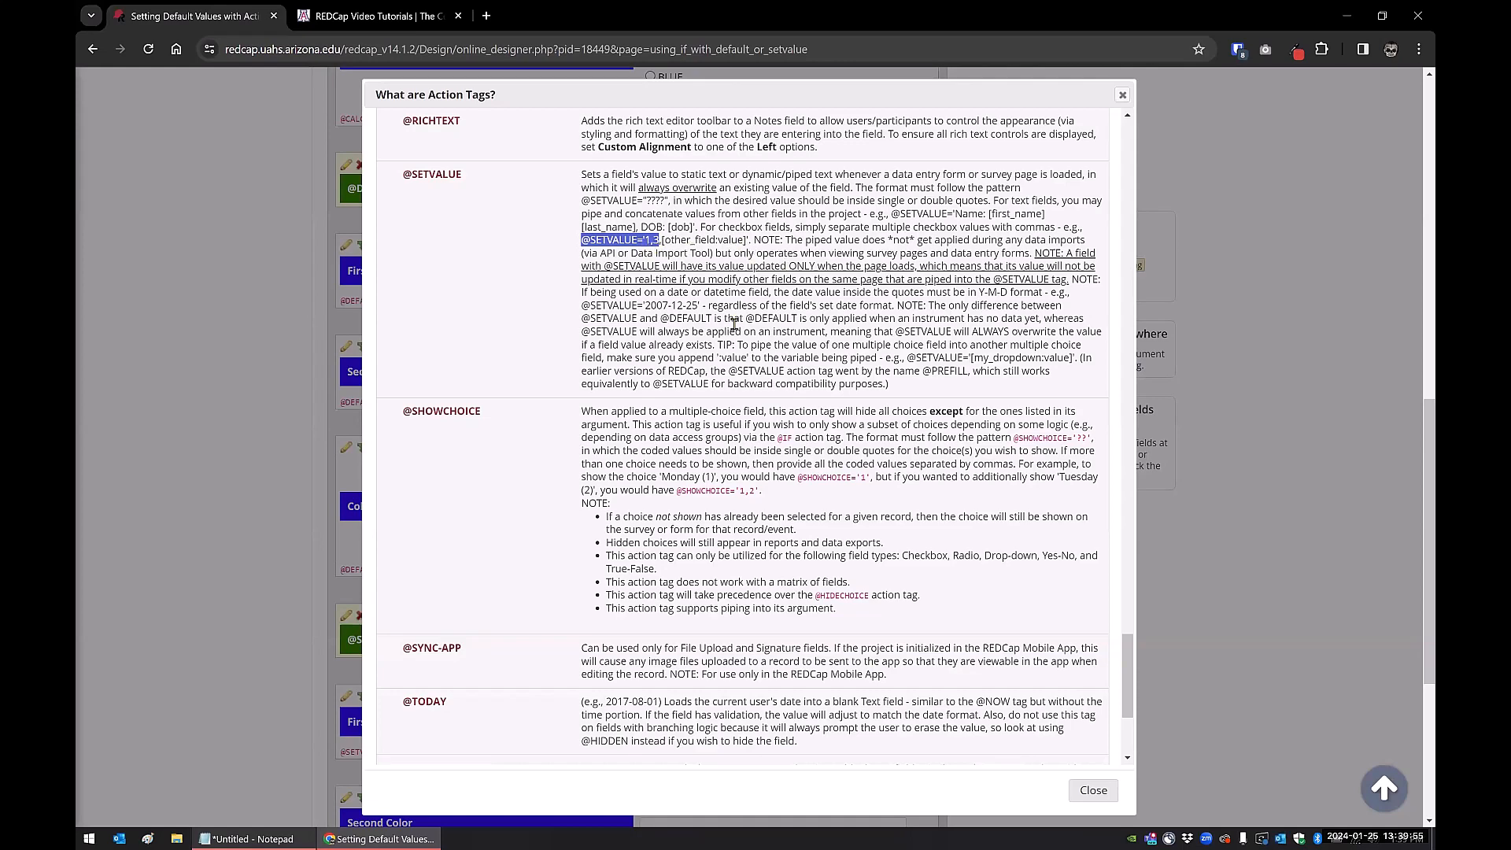
{"action": "left_click", "coordinate": [246, 839]}
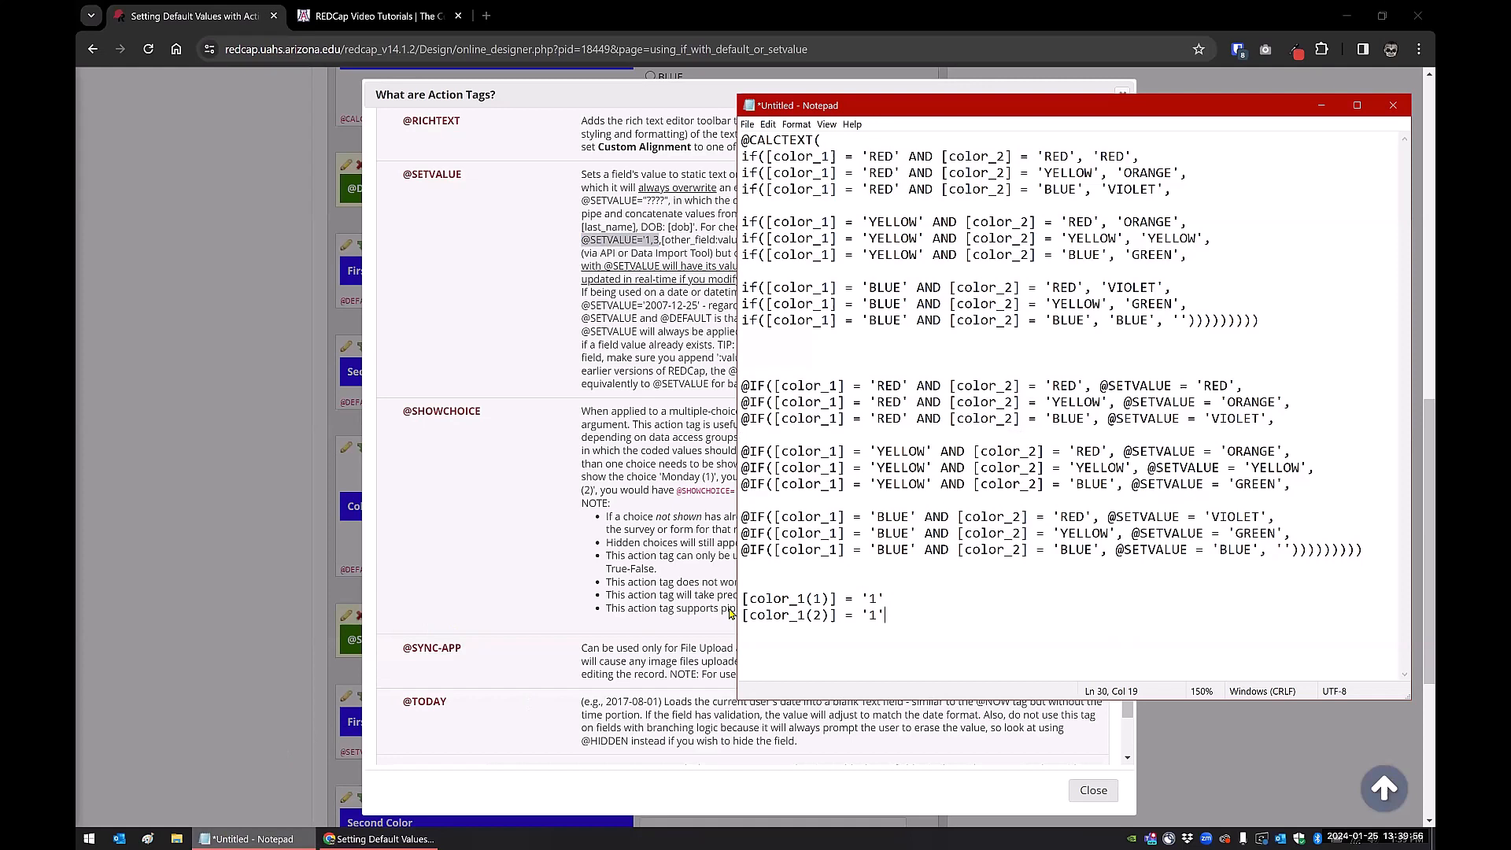
Add choice lines '1, RED' and '2, BLUE', then the note '[color_1] brings up 1'
{"action": "left_click", "coordinate": [905, 604]}
{"action": "key", "text": "Return"}
{"action": "key", "text": "Return"}
{"action": "type", "text": "1,"}
{"action": "type", "text": " RED "}
{"action": "type", "text": "2, BLUE"}
{"action": "key", "text": "Return"}
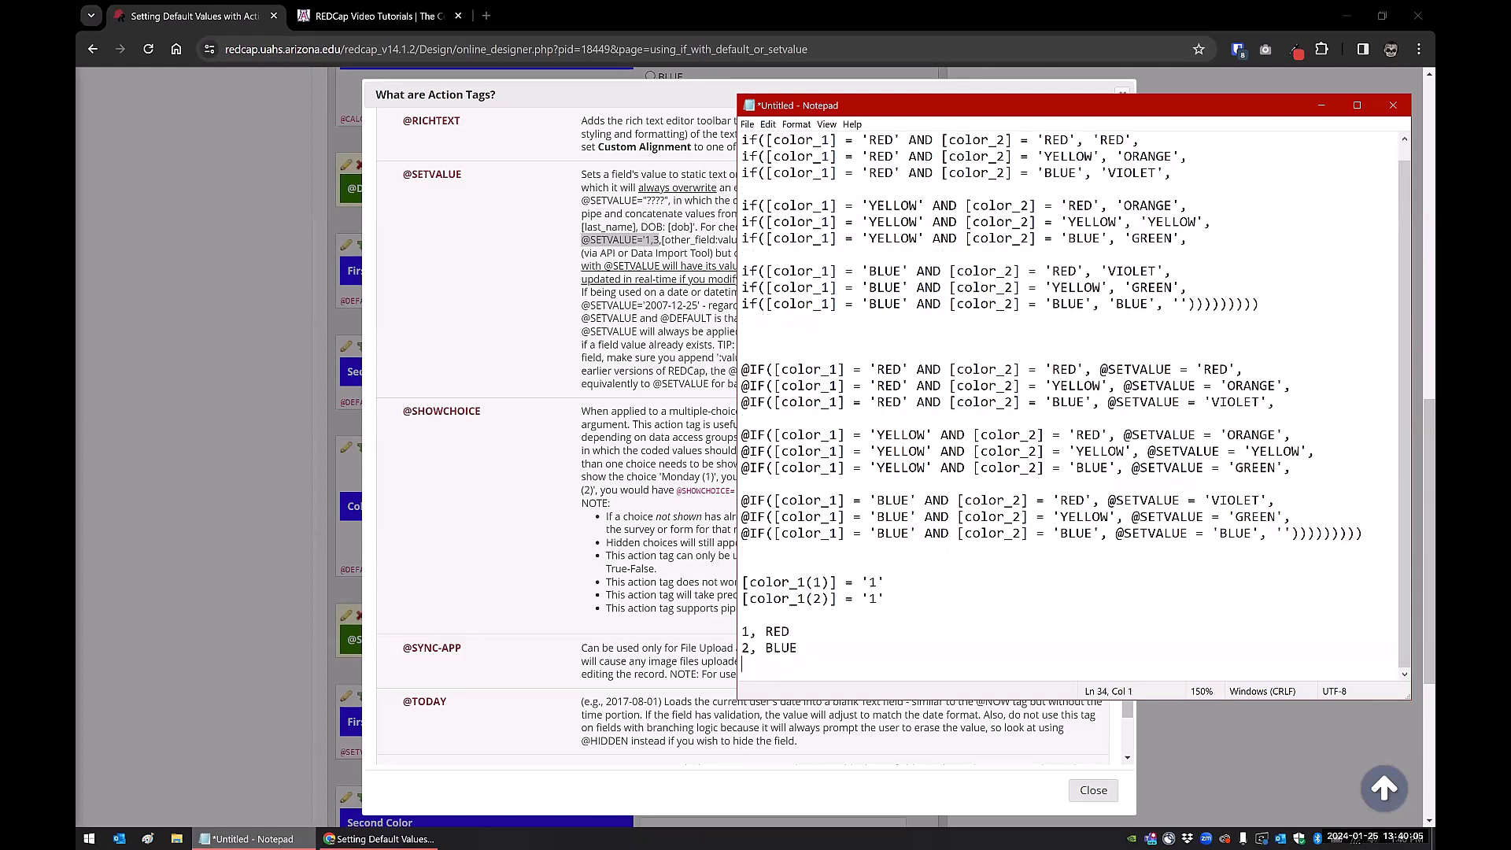
{"action": "key", "text": "Return"}
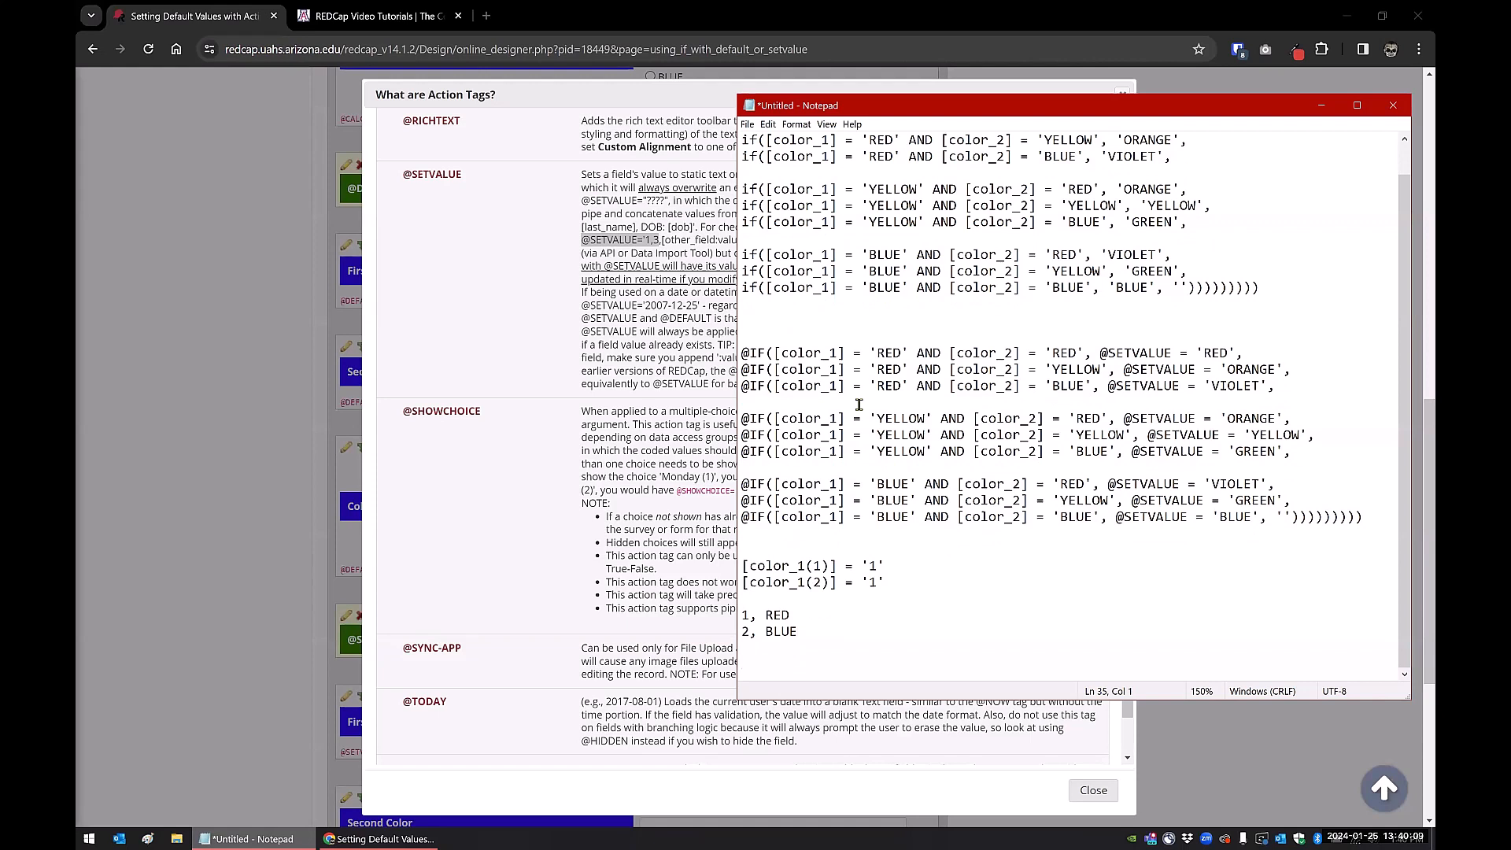
{"action": "type", "text": "[color_1] brings up 1"}
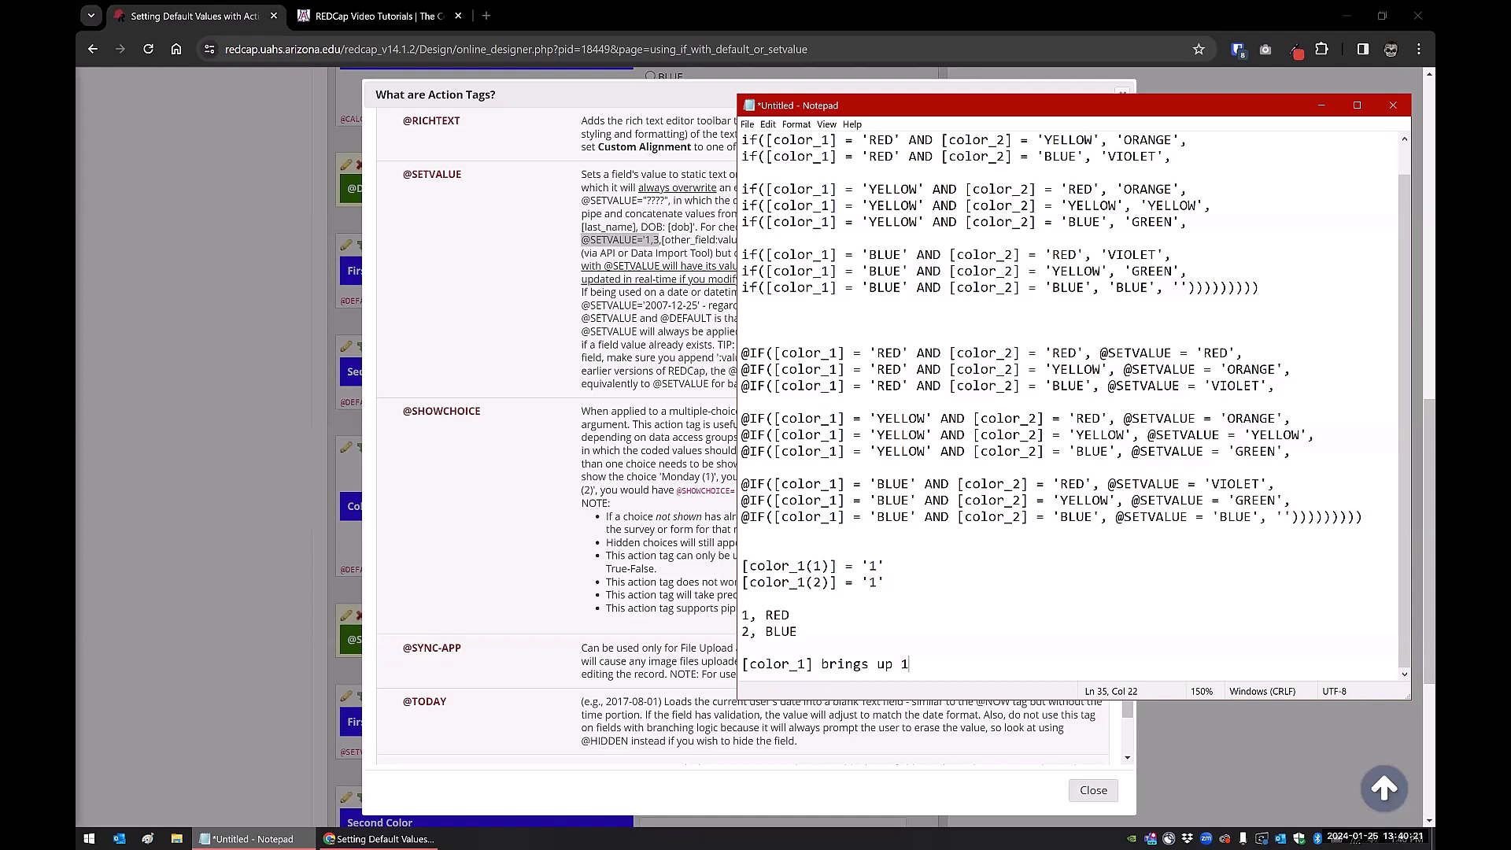
Change the note to [color_1]='1' and add the line "[color_1:value] brings up 'RED'"
{"action": "left_click", "coordinate": [810, 663]}
{"action": "type", "text": "='1'"}
{"action": "left_click", "coordinate": [965, 665]}
{"action": "key", "text": "Return"}
{"action": "key", "text": "Return"}
{"action": "type", "text": "[colo"}
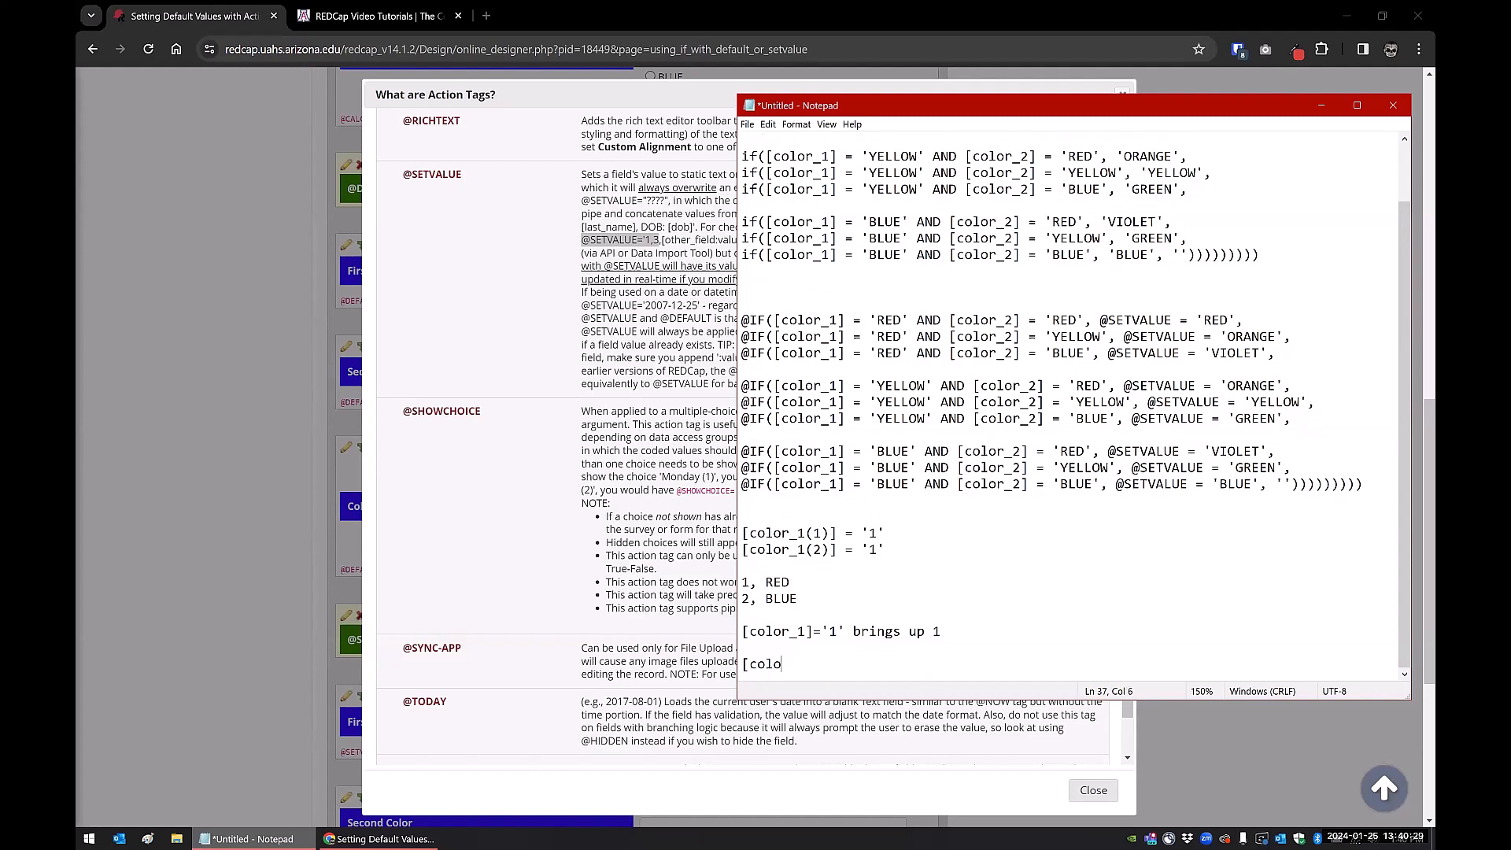
{"action": "type", "text": "r_1:value] brings up 'RED'"}
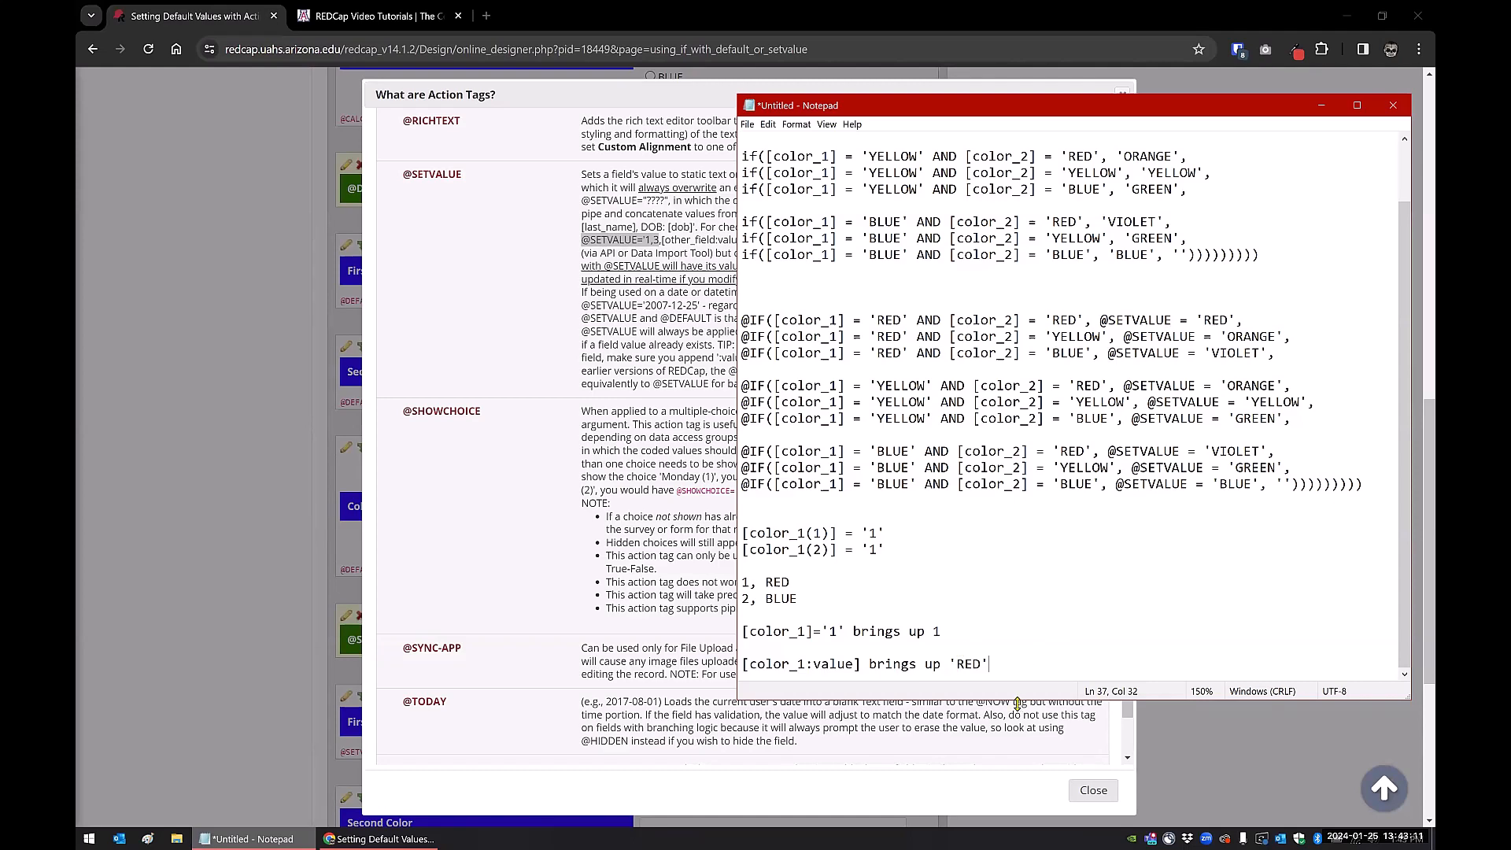
Enlarge the window and add lines '1, University of Arizona Health Sciences' and '1, UAHS'
{"action": "left_click_drag", "start_coordinate": [1017, 703], "coordinate": [1000, 805]}
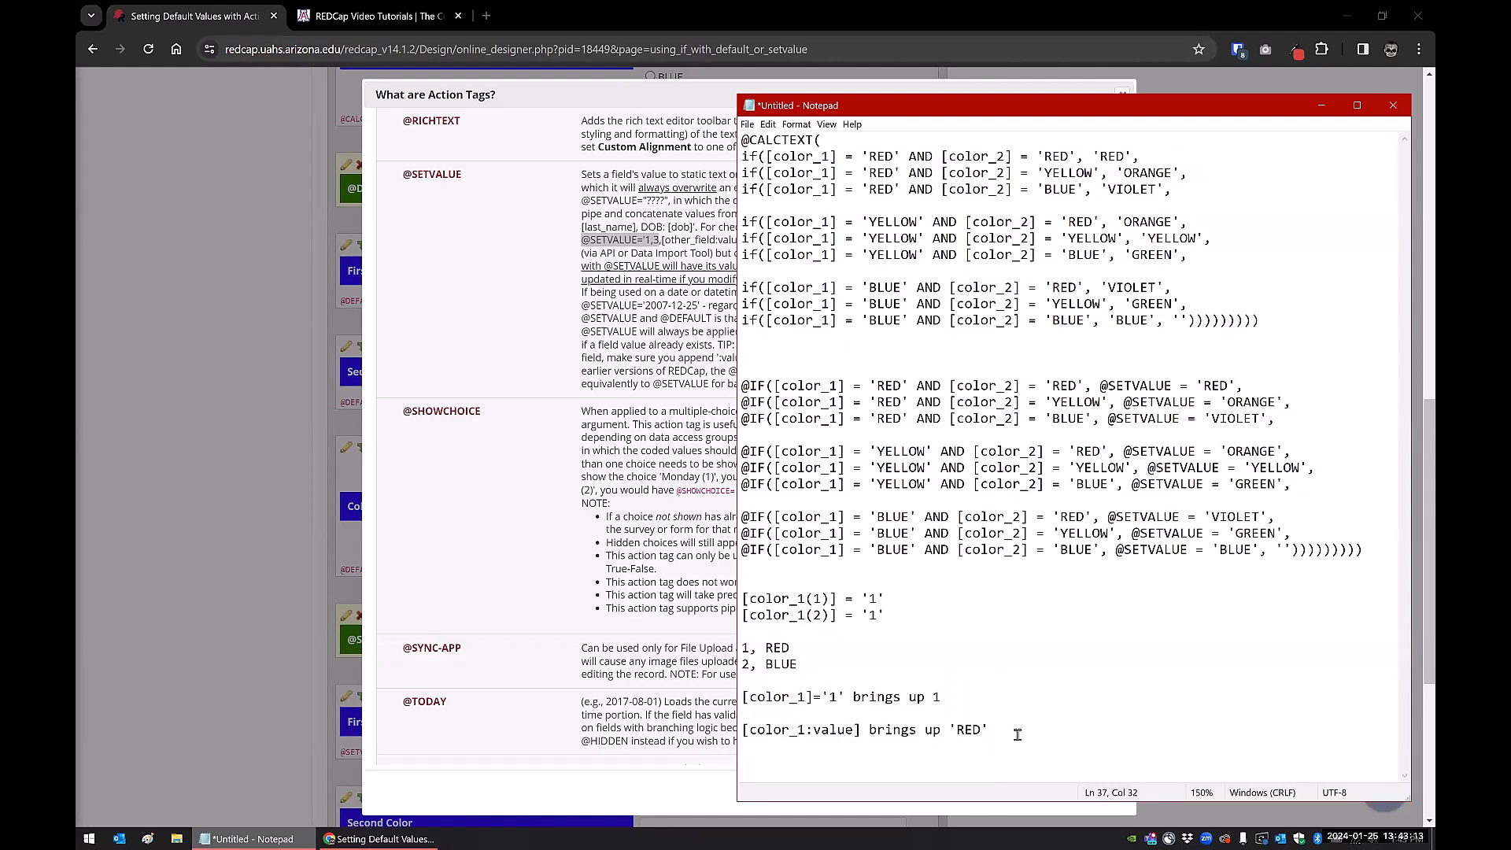
{"action": "key", "text": "Return"}
{"action": "key", "text": "Return"}
{"action": "key", "text": "Return"}
{"action": "key", "text": "Return"}
{"action": "key", "text": "Return"}
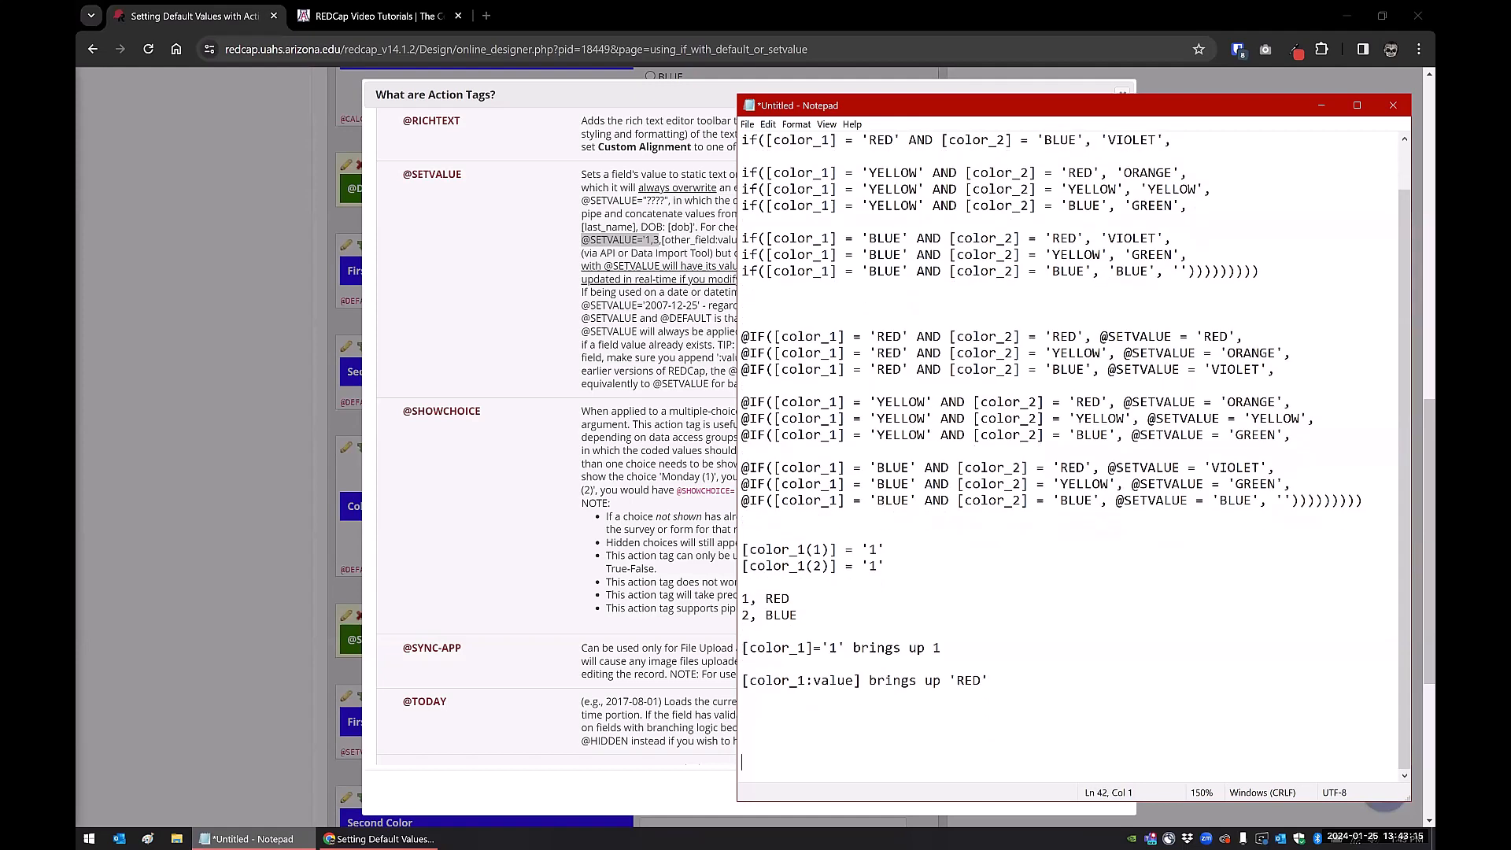
{"action": "scroll", "coordinate": [976, 806], "scroll_direction": "down", "scroll_amount": 1}
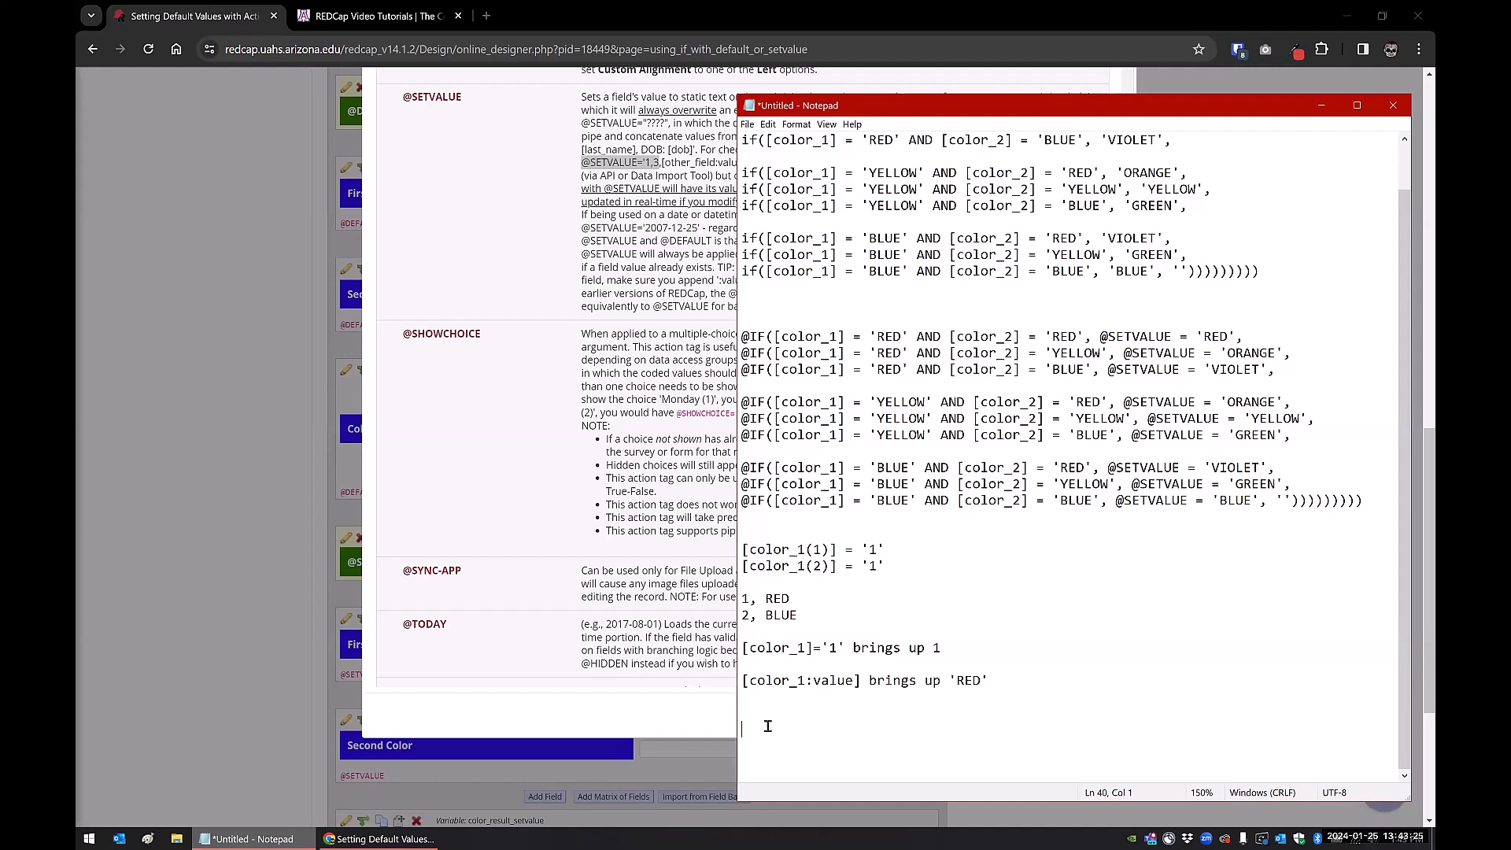
{"action": "type", "text": "1, University of Arizona Healthsc"}
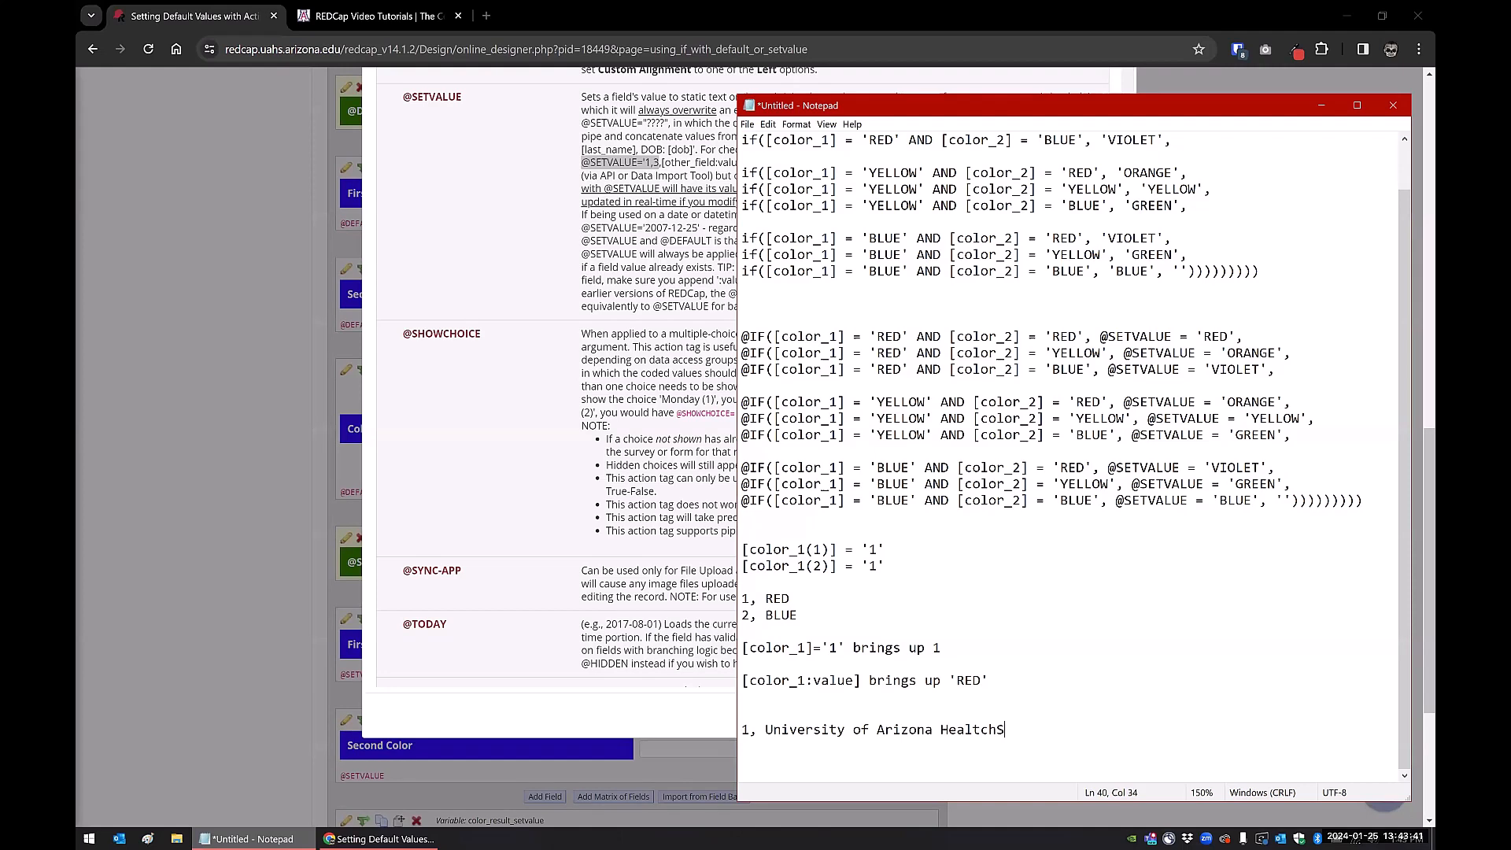
{"action": "key", "text": "BackSpace"}
{"action": "key", "text": "BackSpace"}
{"action": "key", "text": "BackSpace"}
{"action": "type", "text": "h Sciences"}
{"action": "key", "text": "Return"}
{"action": "key", "text": "Return"}
{"action": "type", "text": "1, UAHS"}
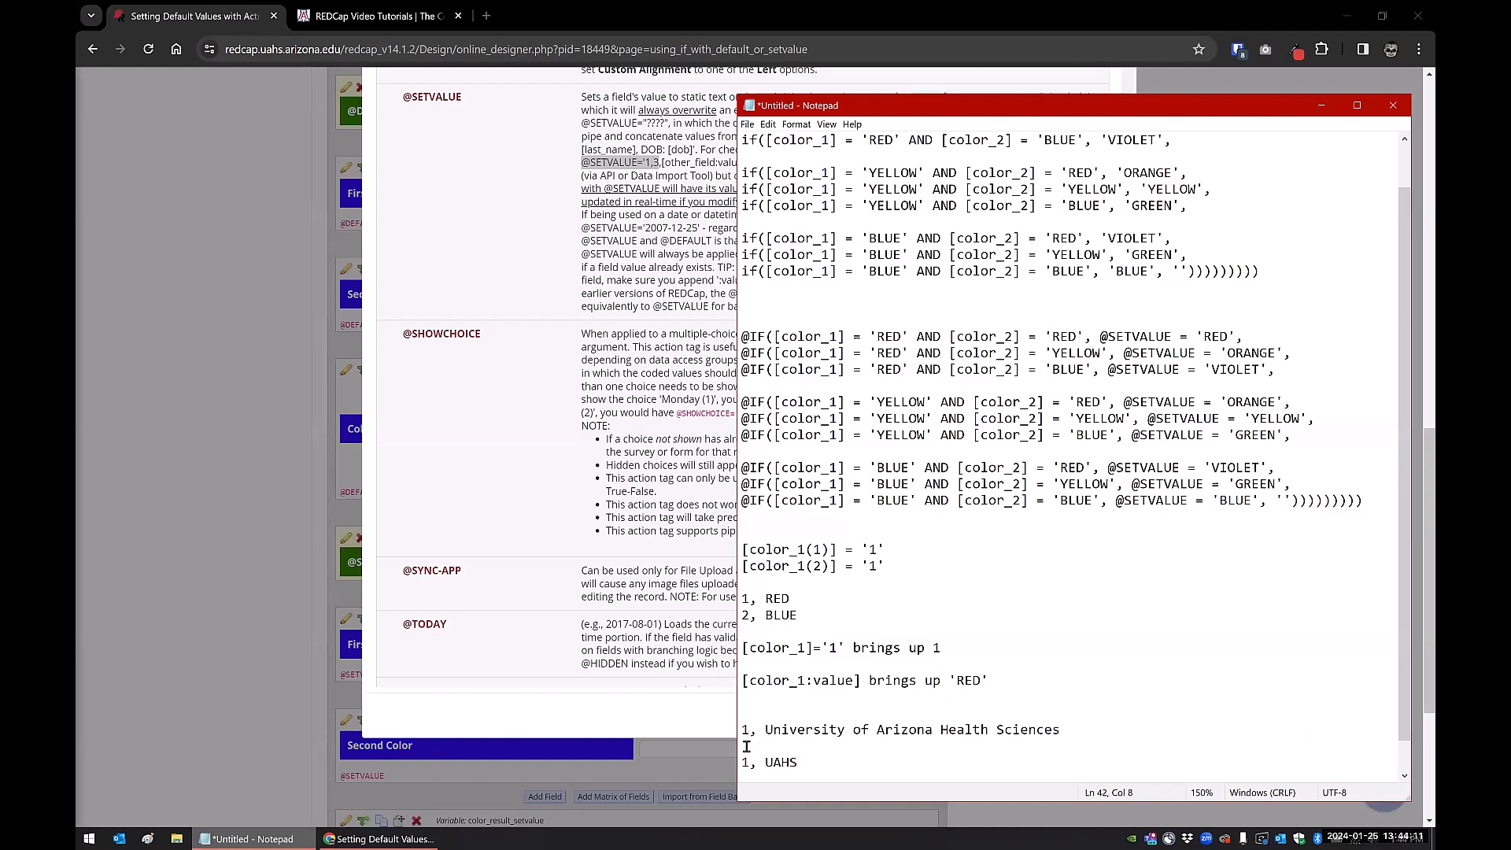
Highlight the choice code 1, the UAHS label and the full university name to compare them
{"action": "double_click", "coordinate": [780, 761]}
{"action": "left_click_drag", "start_coordinate": [742, 762], "coordinate": [831, 757]}
{"action": "left_click", "coordinate": [783, 762]}
{"action": "left_click", "coordinate": [766, 732]}
{"action": "left_click_drag", "start_coordinate": [743, 762], "coordinate": [754, 762]}
{"action": "left_click_drag", "start_coordinate": [765, 760], "coordinate": [808, 757]}
{"action": "left_click", "coordinate": [748, 761]}
{"action": "left_click", "coordinate": [823, 756]}
{"action": "left_click_drag", "start_coordinate": [766, 730], "coordinate": [1039, 744]}
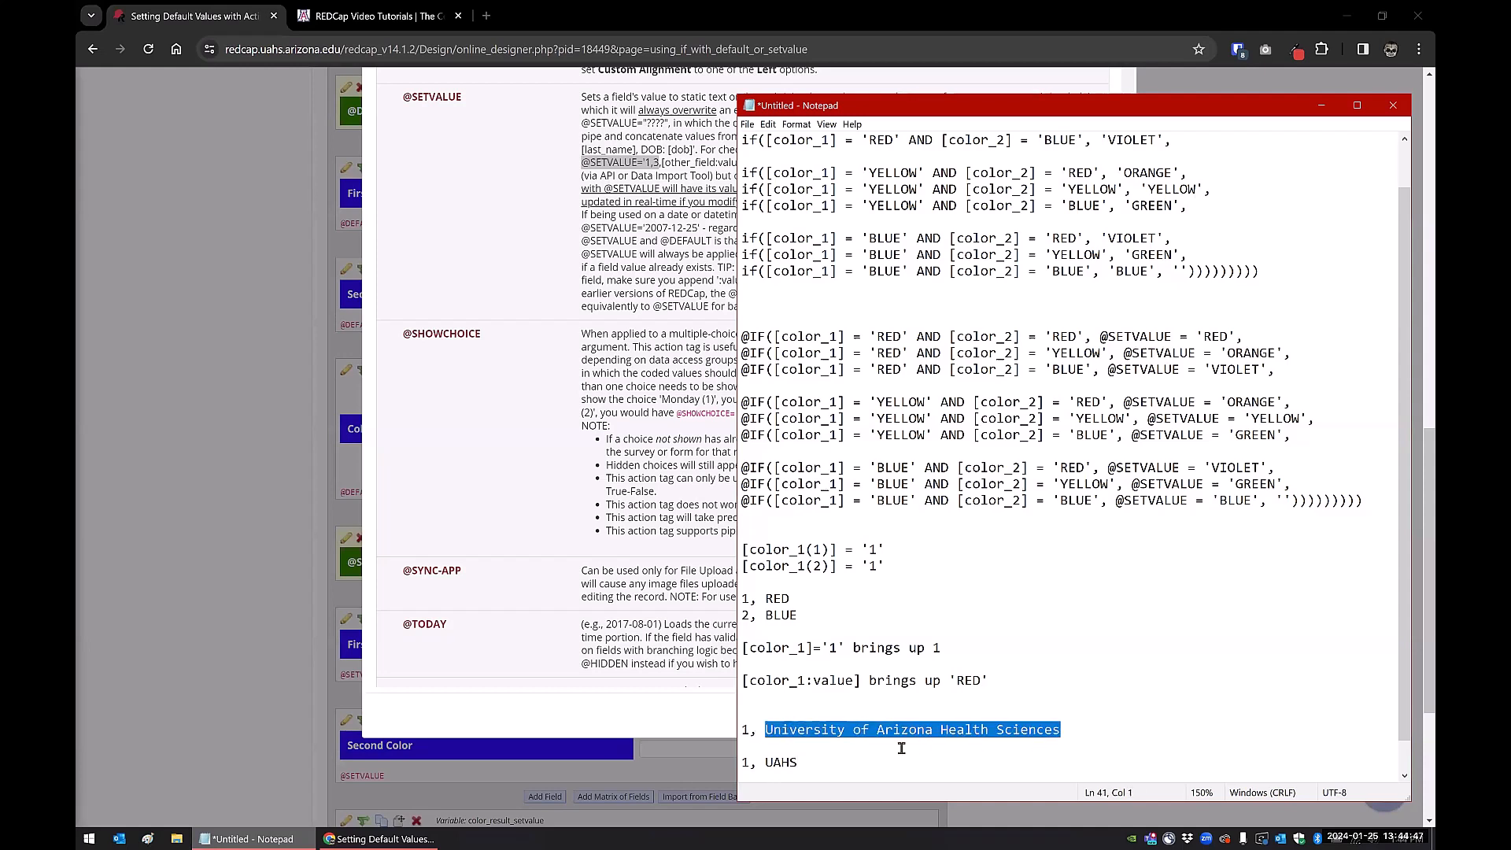
{"action": "left_click_drag", "start_coordinate": [766, 762], "coordinate": [802, 762]}
{"action": "left_click", "coordinate": [803, 762]}
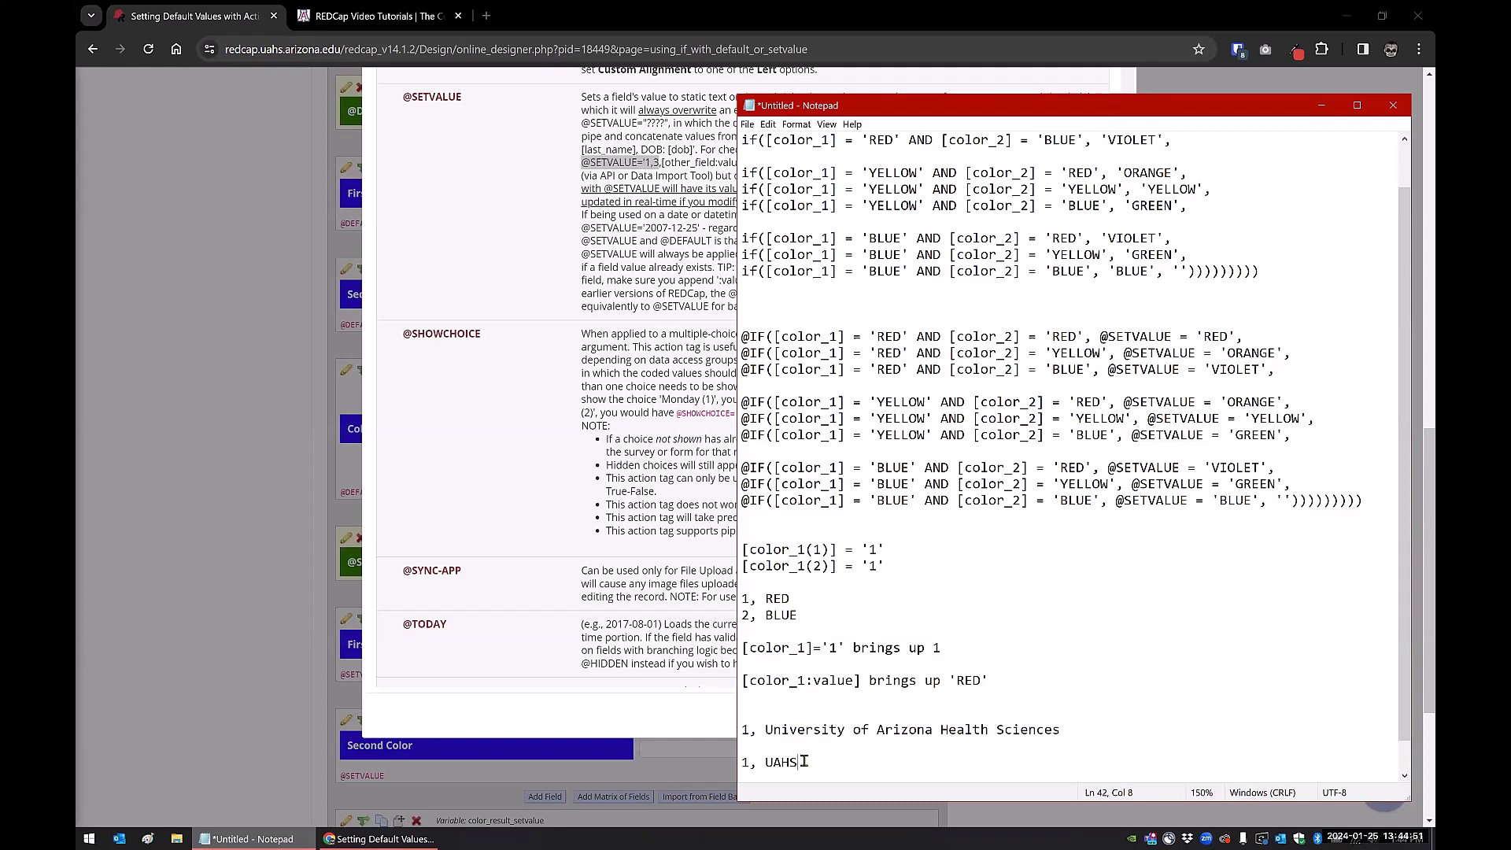
{"action": "double_click", "coordinate": [786, 762]}
Replace UAHS with Caltech and add doctor choices 1, Dr. A; 2, Dr. J; 3, Dr. B
{"action": "type", "text": "Caltech"}
{"action": "key", "text": "Return"}
{"action": "key", "text": "Return"}
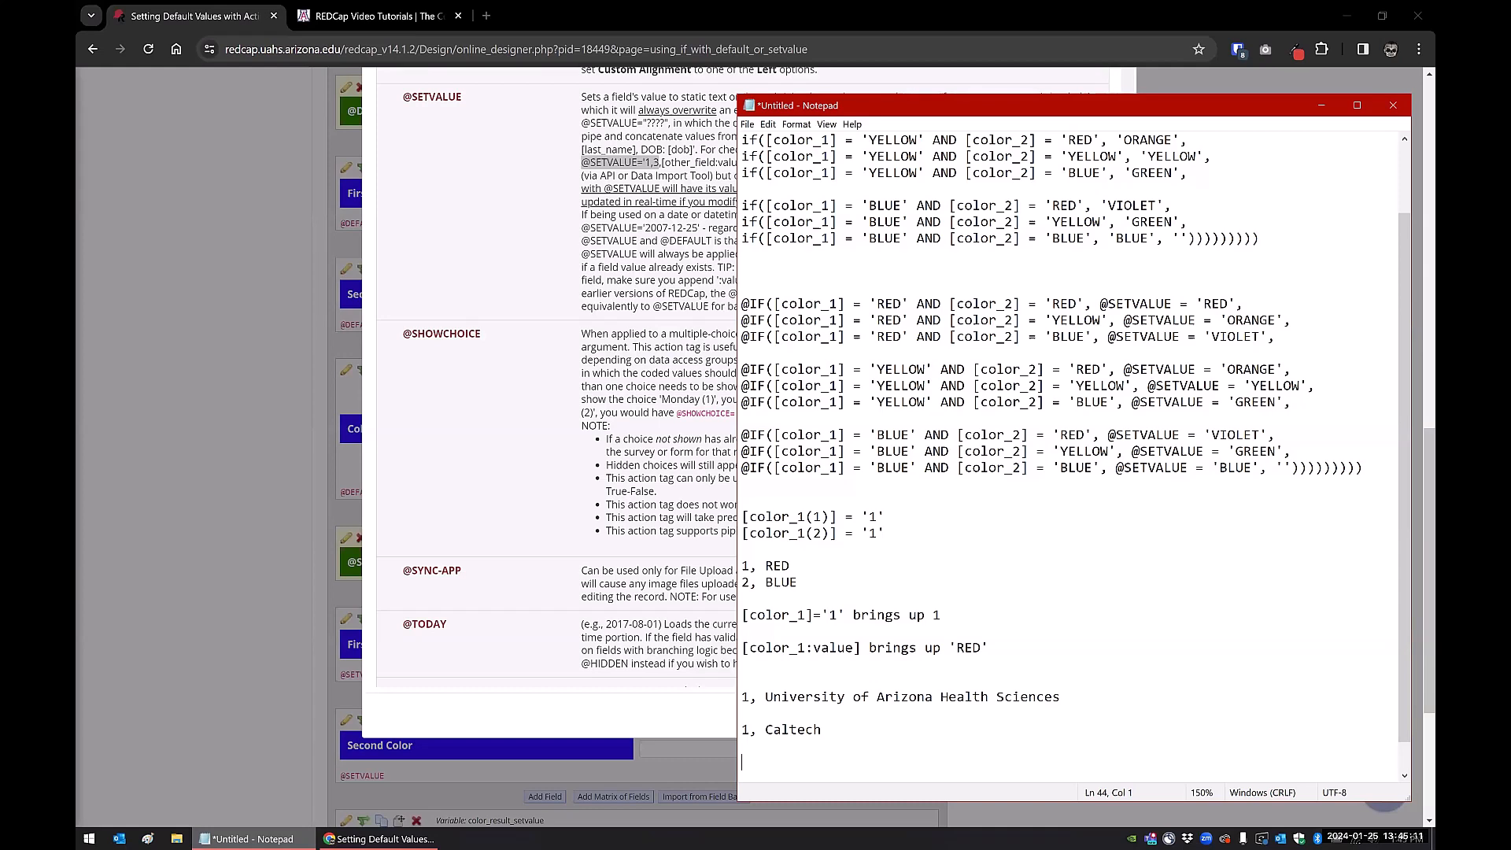
{"action": "type", "text": "1, Cr"}
{"action": "key", "text": "BackSpace"}
{"action": "key", "text": "BackSpace"}
{"action": "type", "text": "Dr. A"}
{"action": "key", "text": "Return"}
{"action": "type", "text": "2,"}
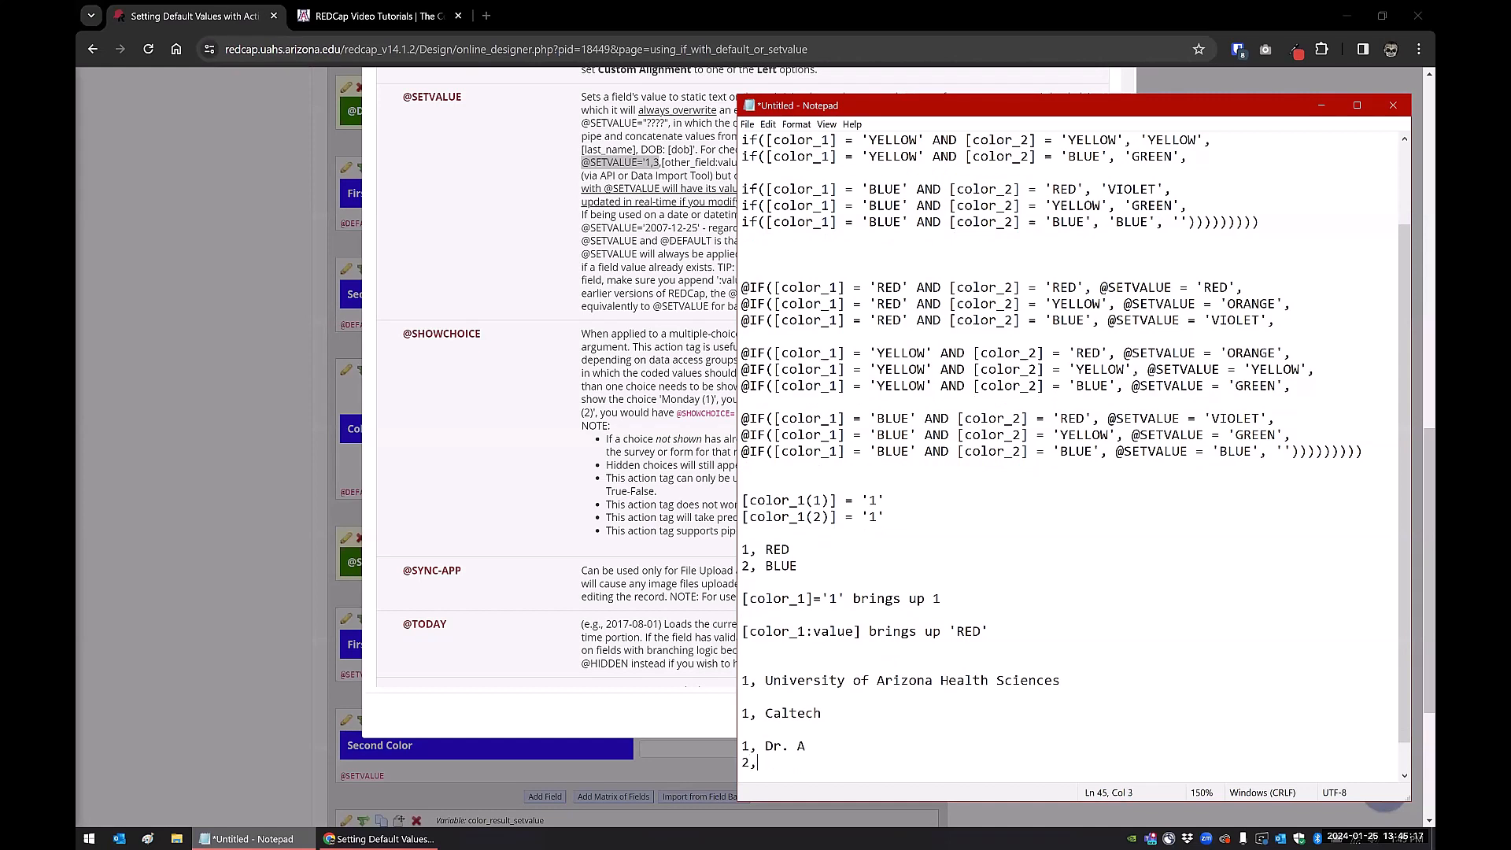
{"action": "type", "text": " Dr. J"}
{"action": "key", "text": "Return"}
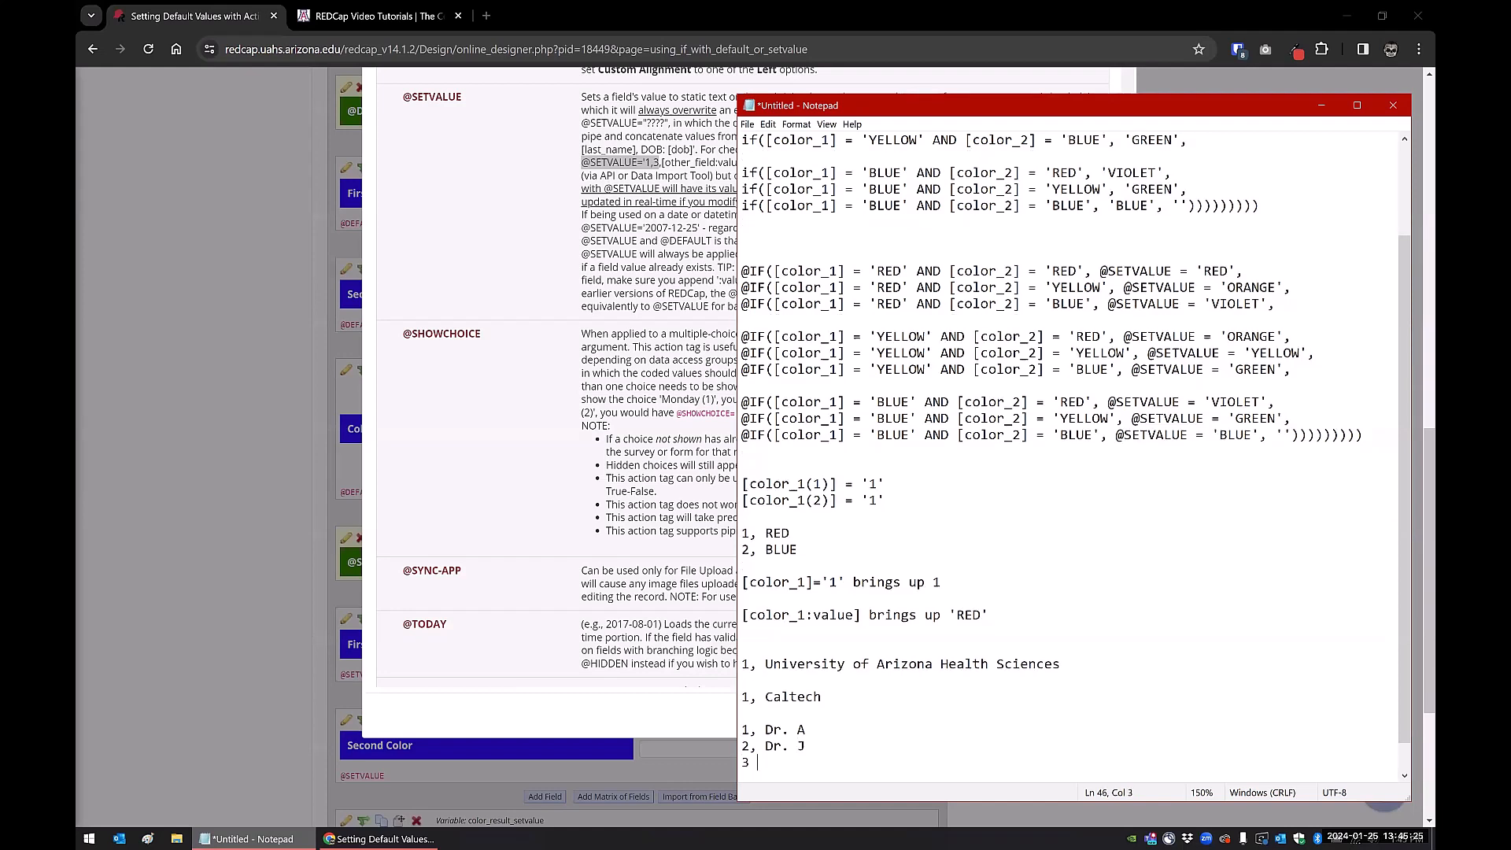
{"action": "type", "text": "3, Dr. B"}
Rework the second and third doctor labels so choices 2 and 3 share the same name
{"action": "left_click", "coordinate": [807, 746]}
{"action": "key", "text": "BackSpace"}
{"action": "type", "text": "B"}
{"action": "key", "text": "BackSpace"}
{"action": "type", "text": "J"}
{"action": "left_click", "coordinate": [816, 745]}
{"action": "key", "text": "BackSpace"}
Complete 2, Dr. J, then move the third choice below 1, Dr. A as 3, Dr. B
{"action": "type", "text": "J"}
{"action": "left_click_drag", "start_coordinate": [811, 764], "coordinate": [728, 774]}
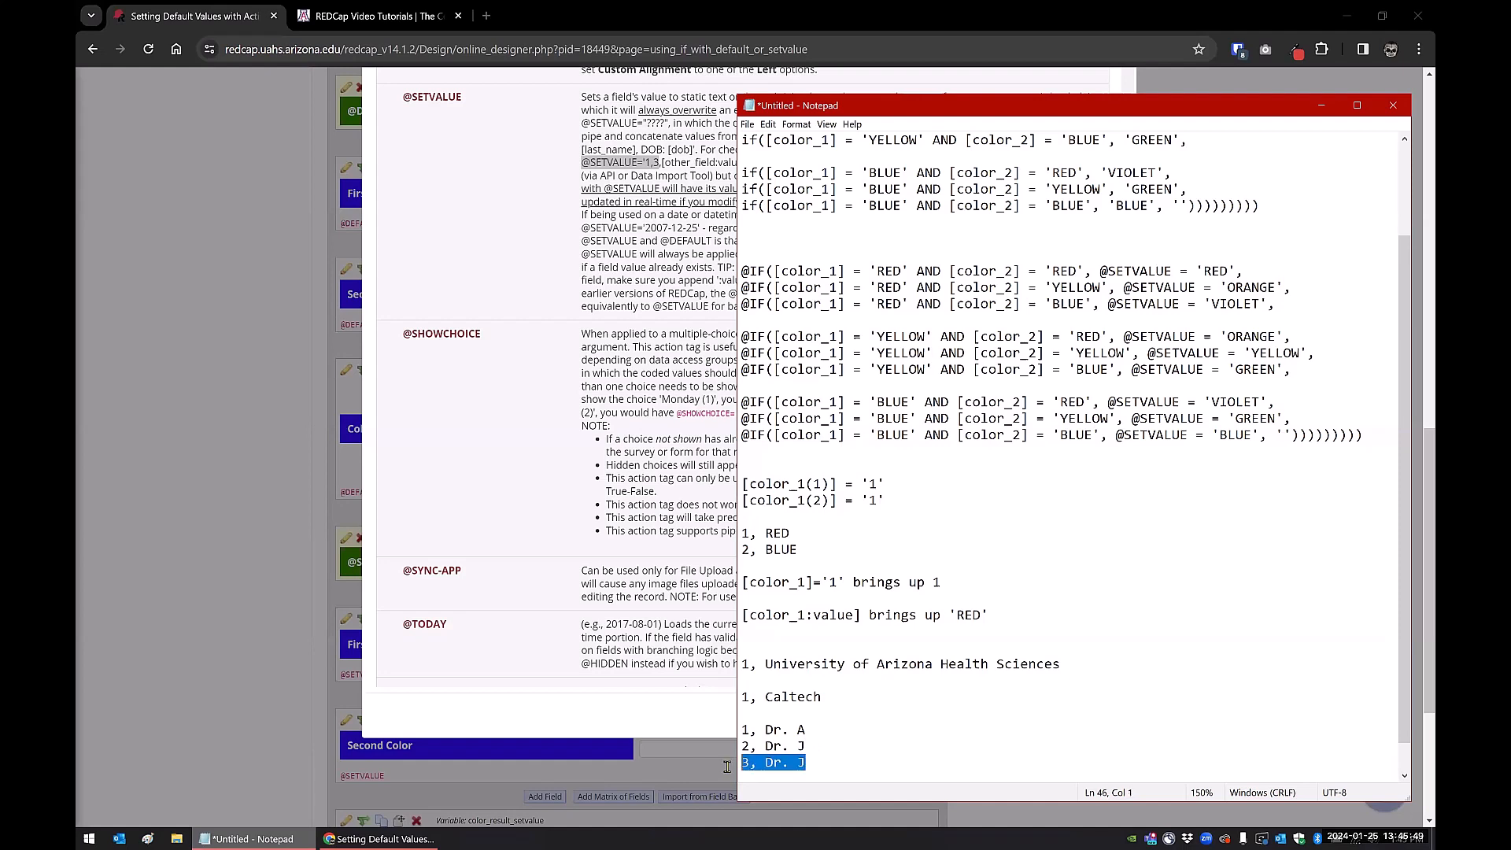
{"action": "key", "text": "ctrl+x"}
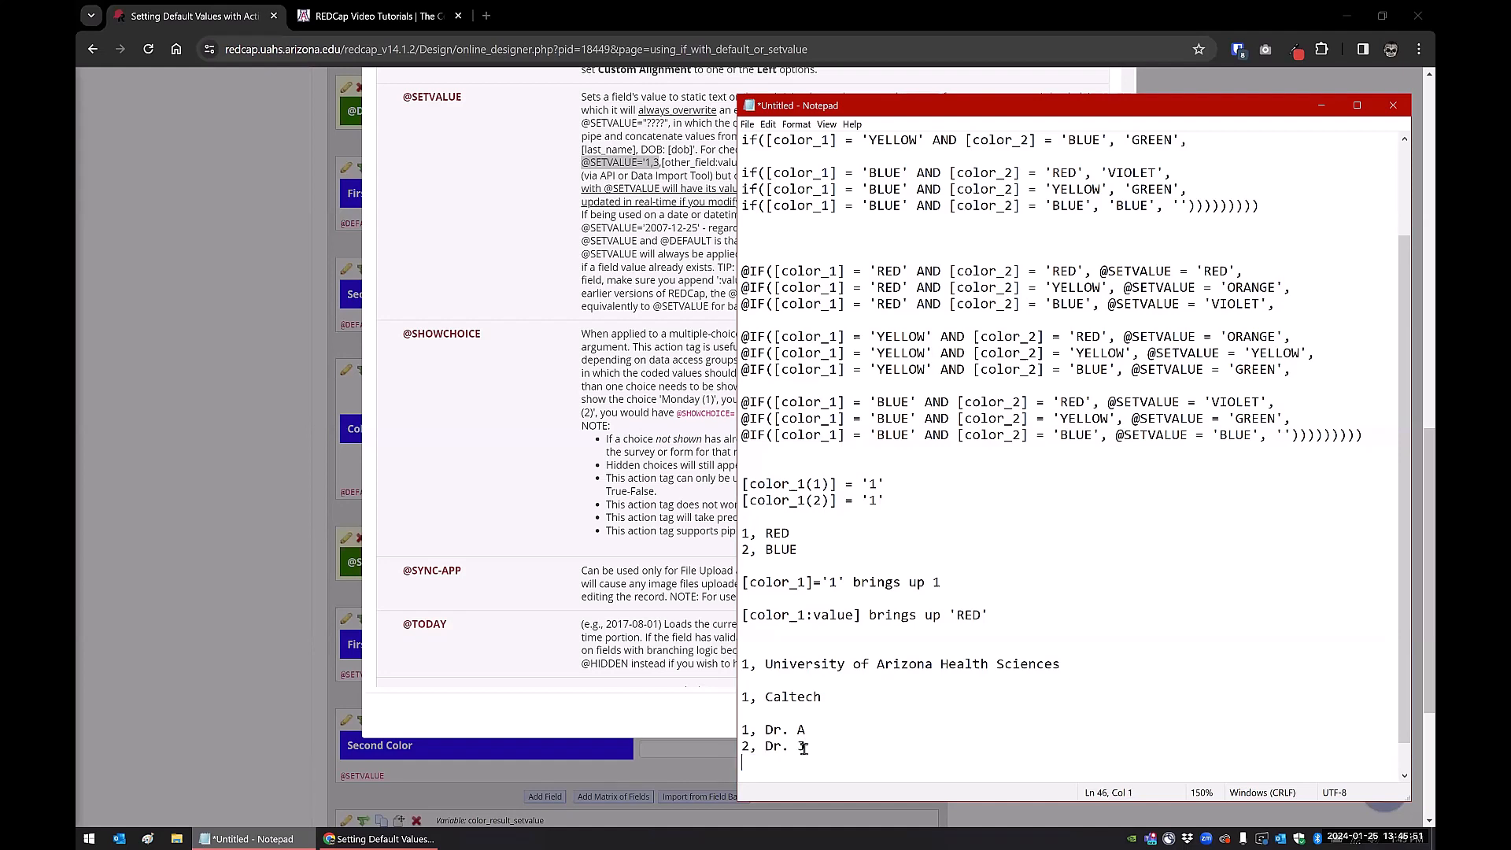
{"action": "left_click", "coordinate": [819, 731]}
{"action": "key", "text": "Return"}
{"action": "key", "text": "ctrl+v"}
{"action": "key", "text": "BackSpace"}
{"action": "type", "text": "B"}
Highlight the doctor labels, the Caltech label and the University of Arizona name for comparison
{"action": "left_click_drag", "start_coordinate": [811, 760], "coordinate": [773, 727]}
{"action": "left_click", "coordinate": [806, 742]}
{"action": "left_click_drag", "start_coordinate": [818, 746], "coordinate": [745, 747]}
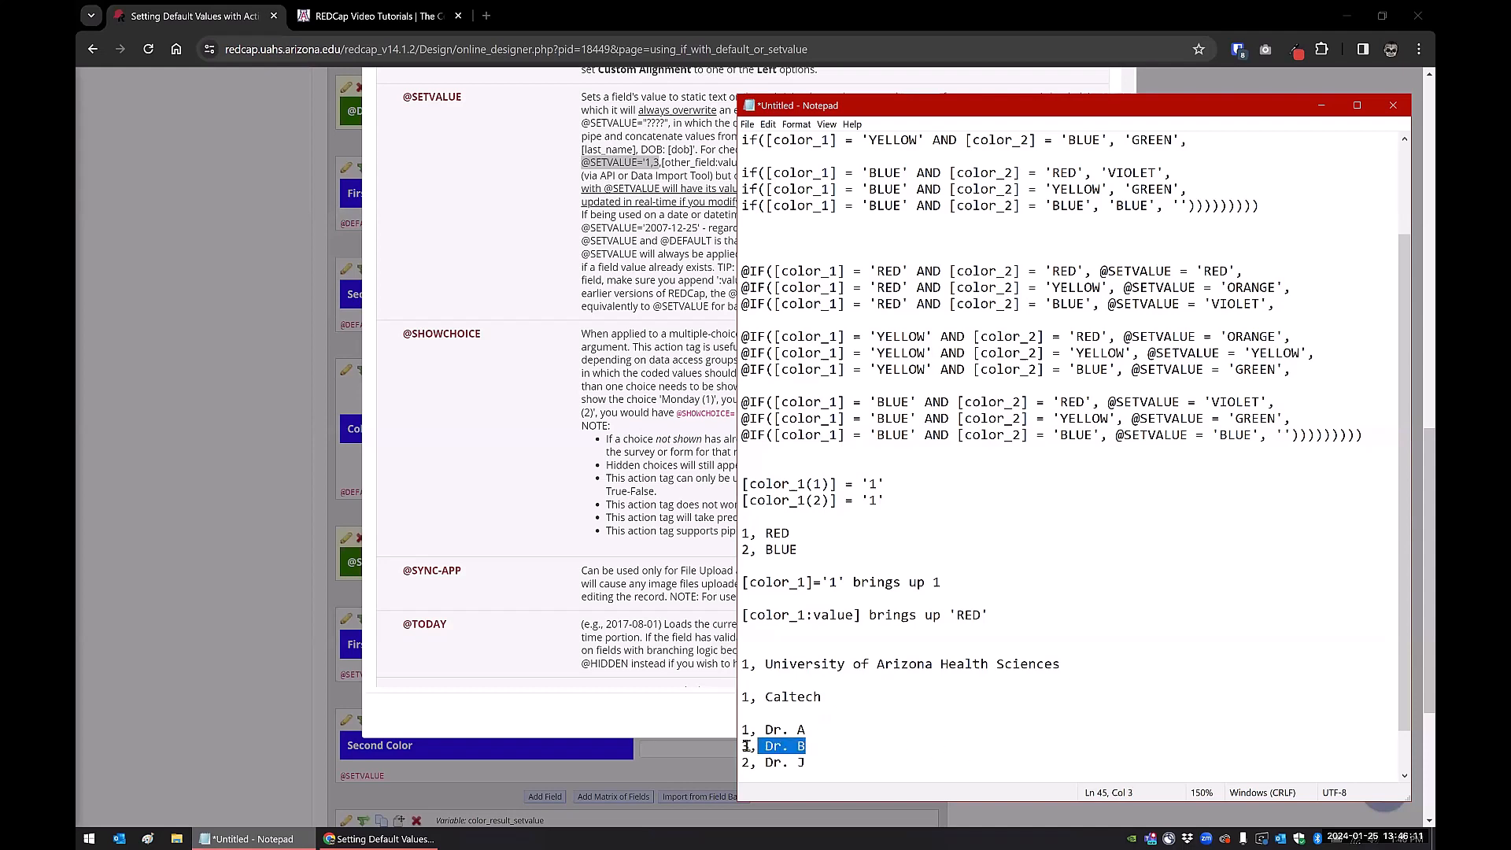
{"action": "left_click", "coordinate": [817, 744]}
{"action": "left_click_drag", "start_coordinate": [818, 697], "coordinate": [743, 696]}
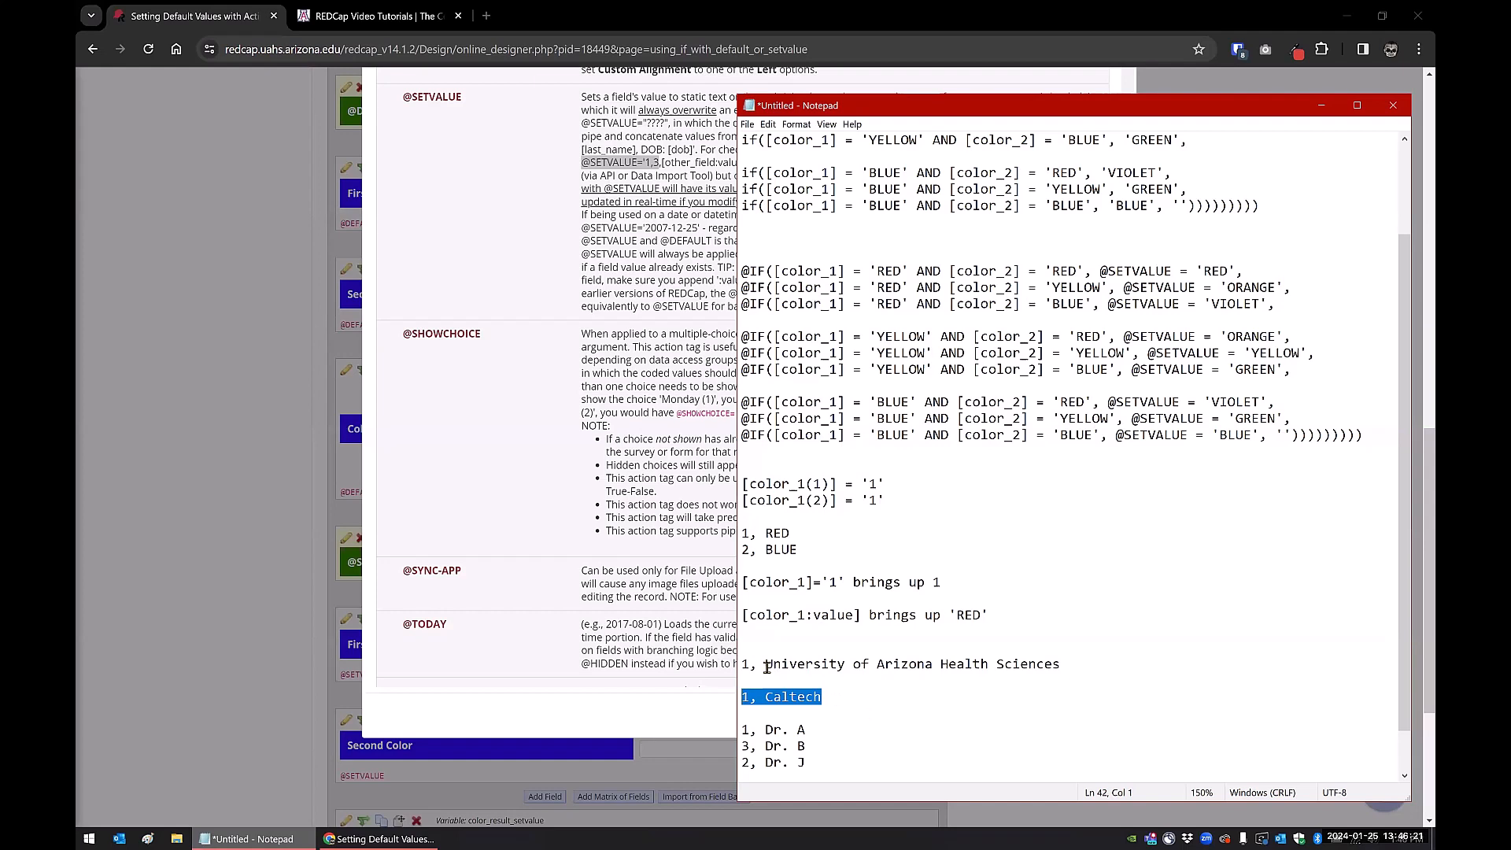
{"action": "left_click_drag", "start_coordinate": [766, 664], "coordinate": [1061, 667]}
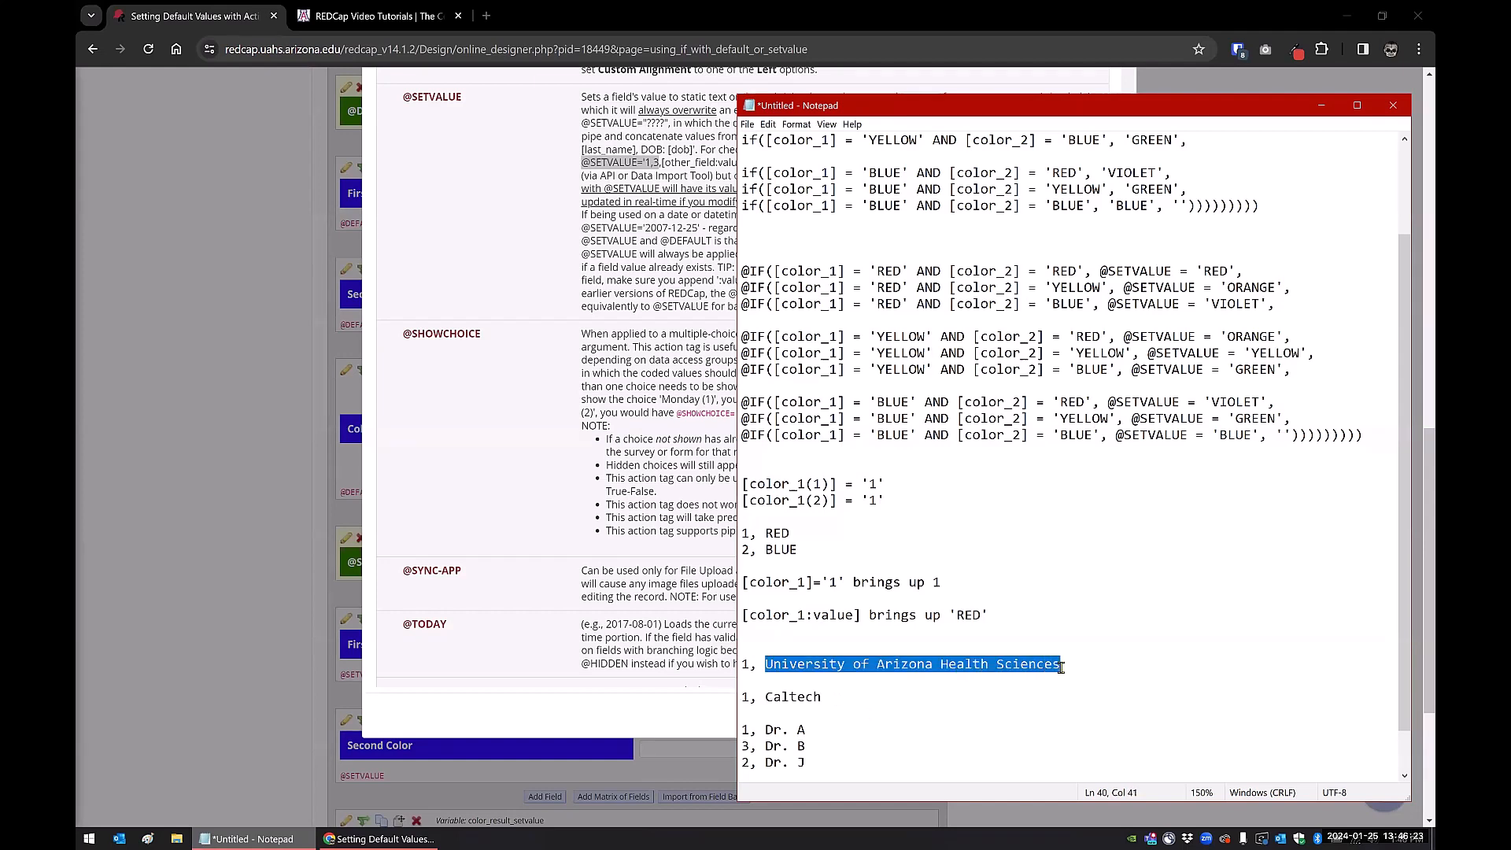
{"action": "left_click_drag", "start_coordinate": [764, 698], "coordinate": [849, 699]}
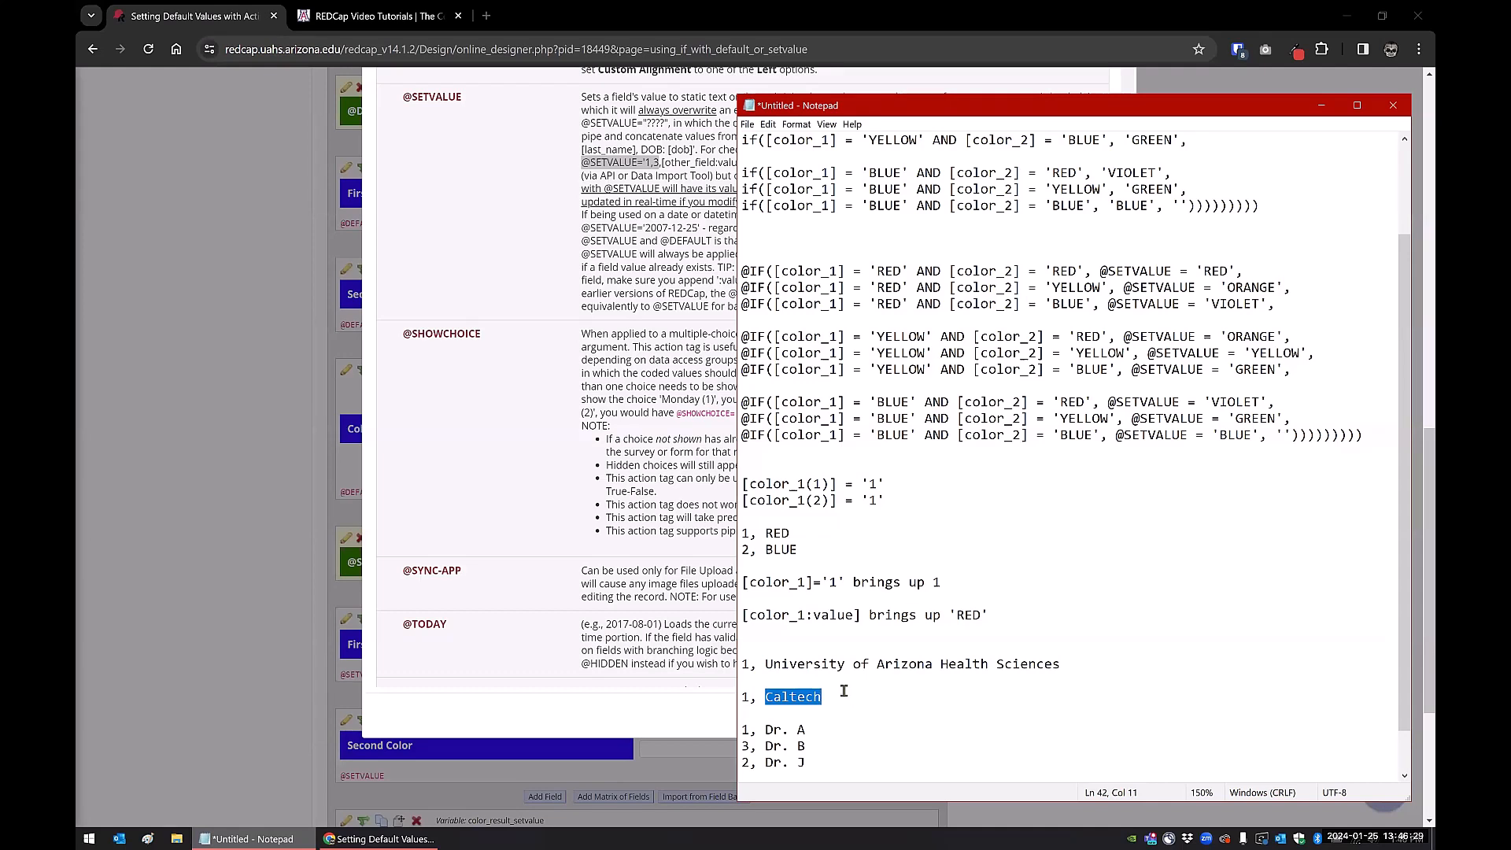
{"action": "left_click_drag", "start_coordinate": [842, 698], "coordinate": [766, 698]}
{"action": "left_click", "coordinate": [765, 663]}
{"action": "left_click_drag", "start_coordinate": [797, 664], "coordinate": [1055, 665]}
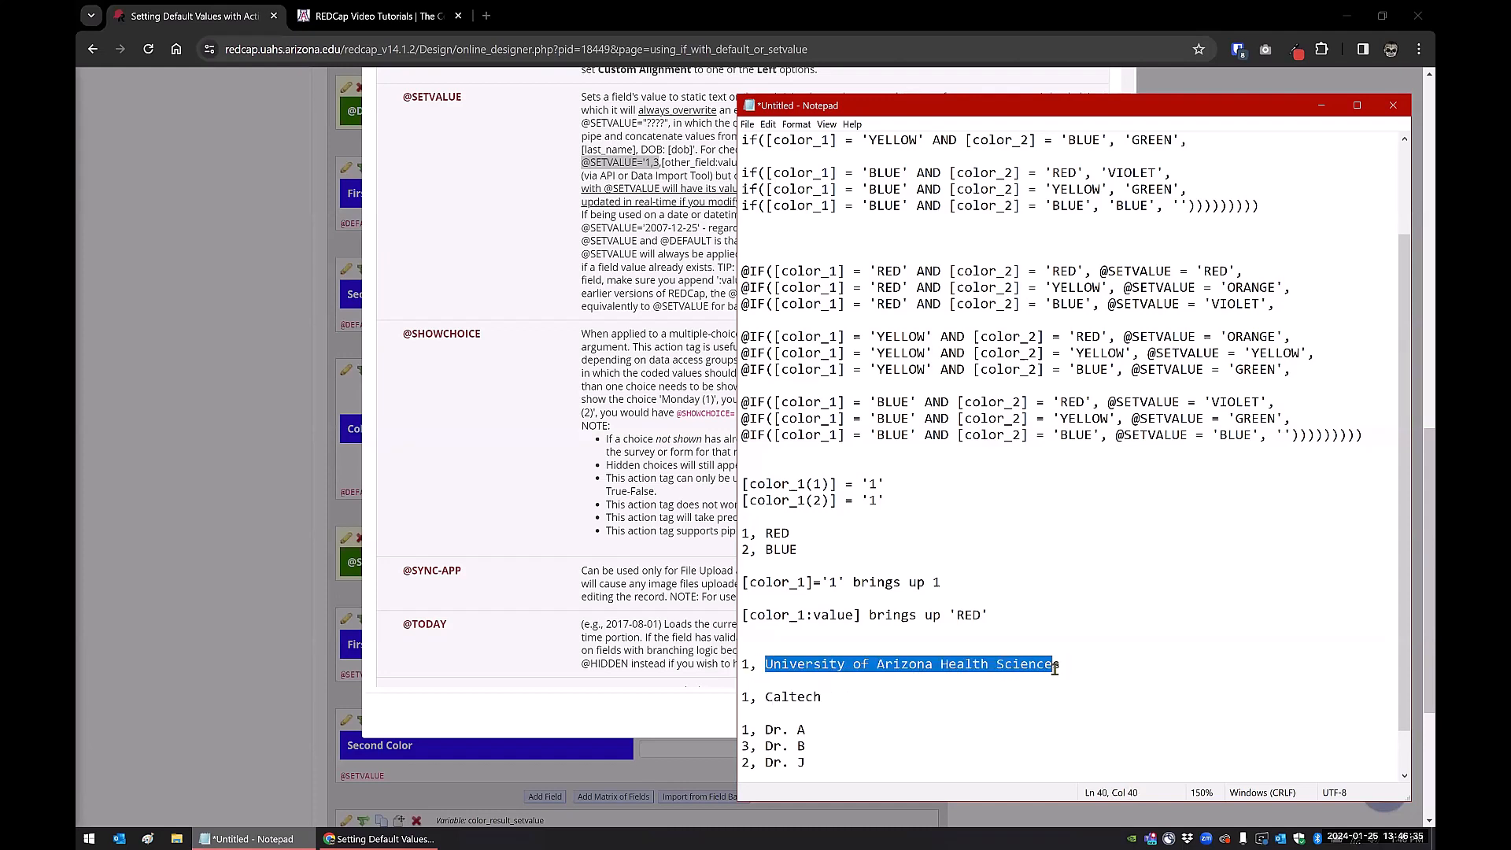
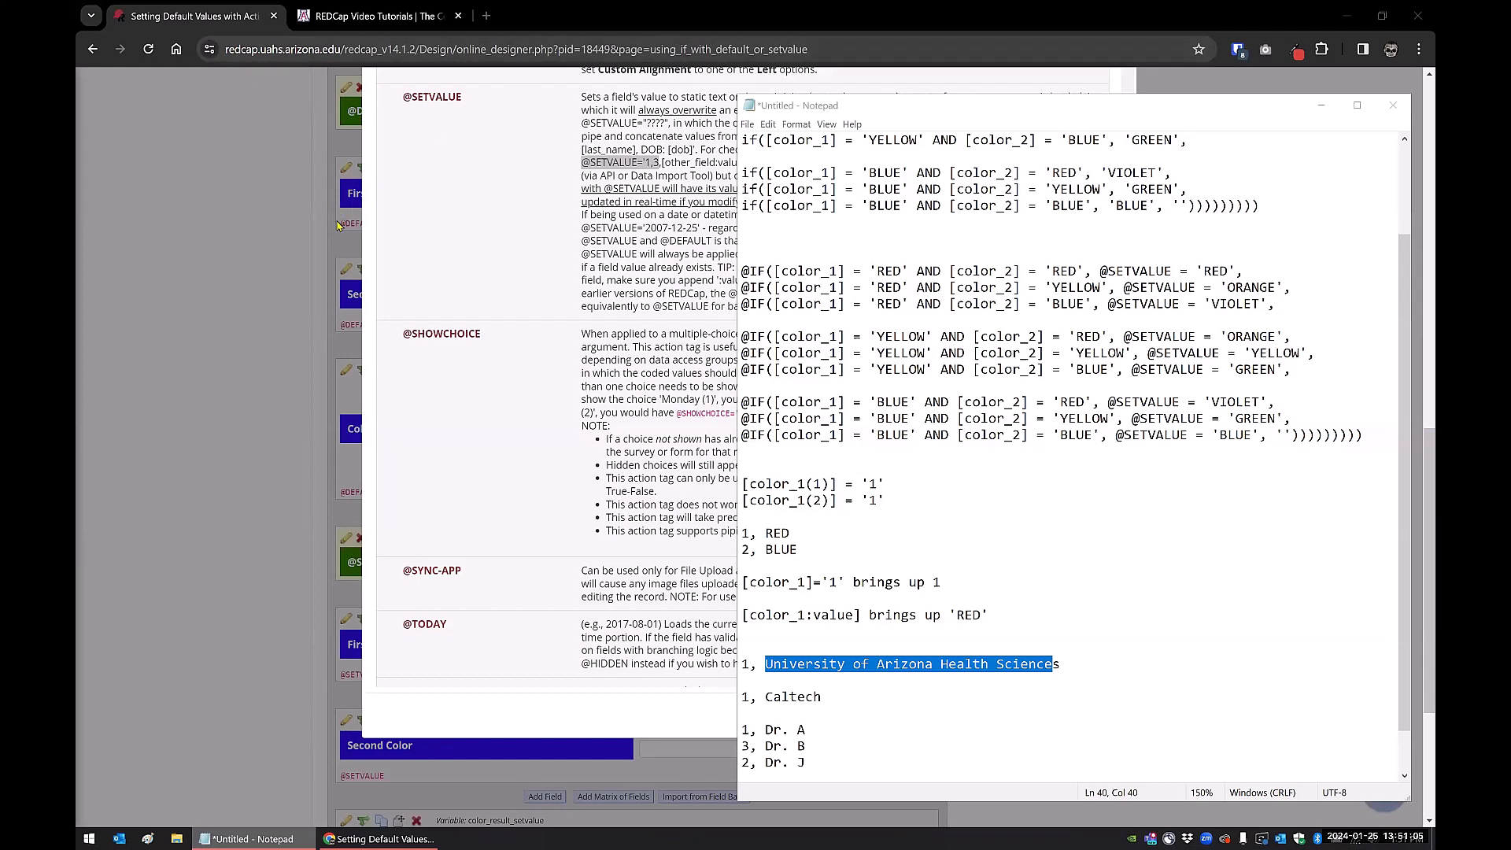
{"action": "left_click", "coordinate": [511, 229]}
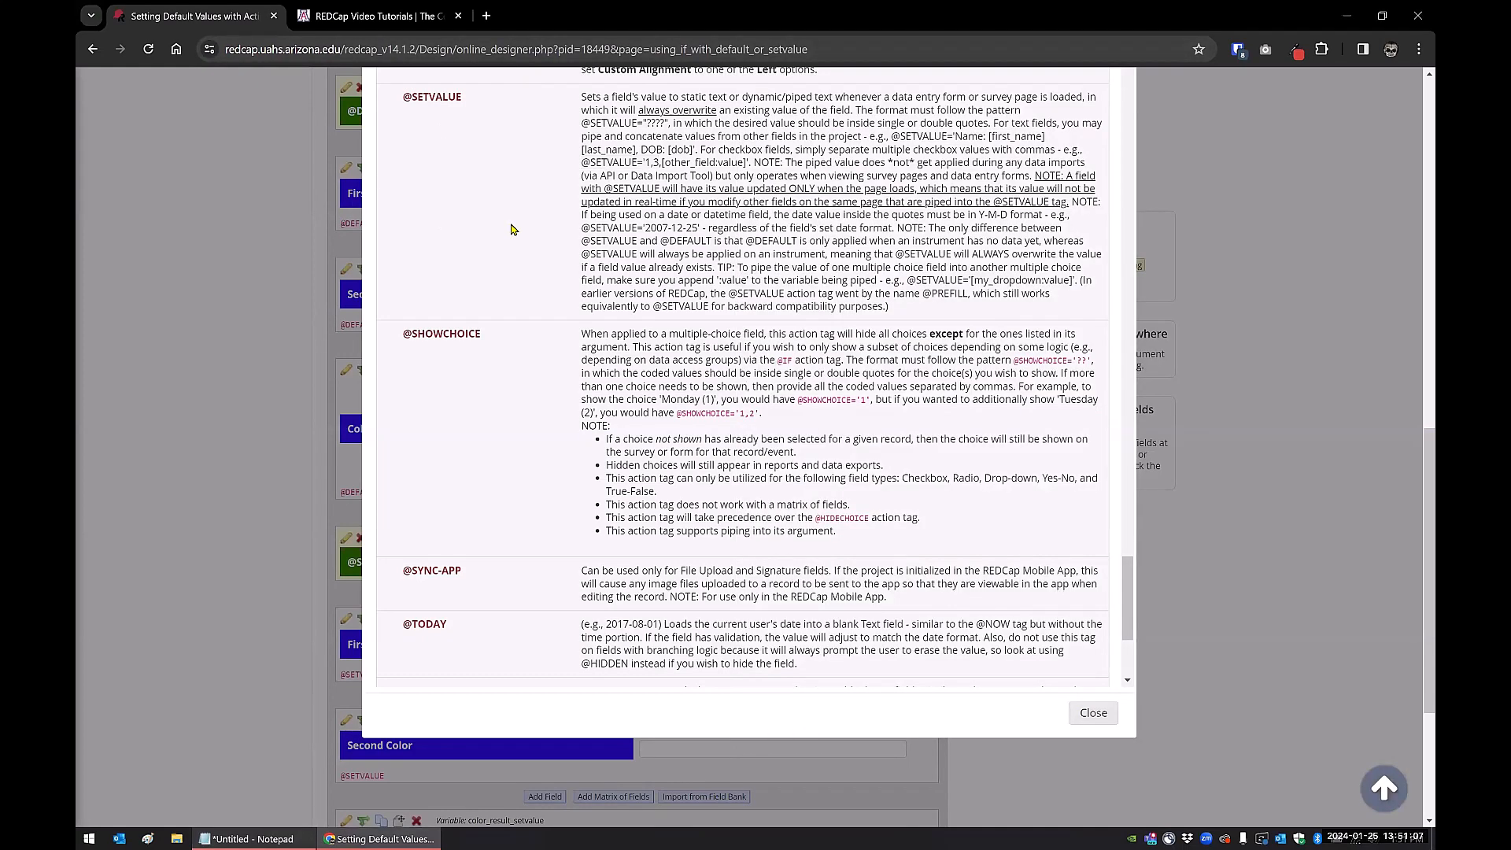
{"action": "scroll", "coordinate": [512, 229], "scroll_direction": "up", "scroll_amount": 15}
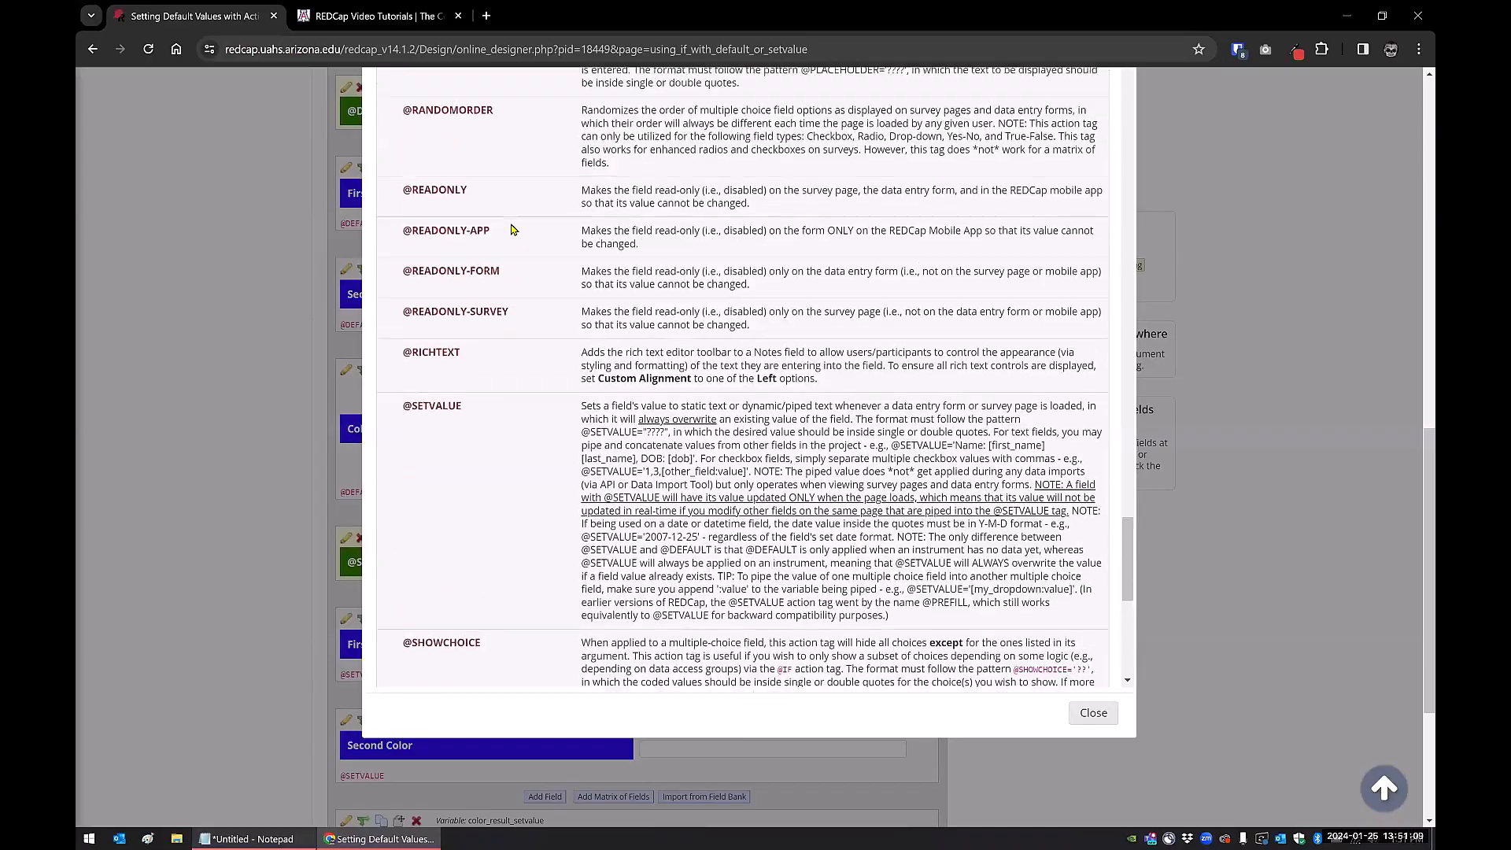
{"action": "scroll", "coordinate": [512, 229], "scroll_direction": "up", "scroll_amount": 10}
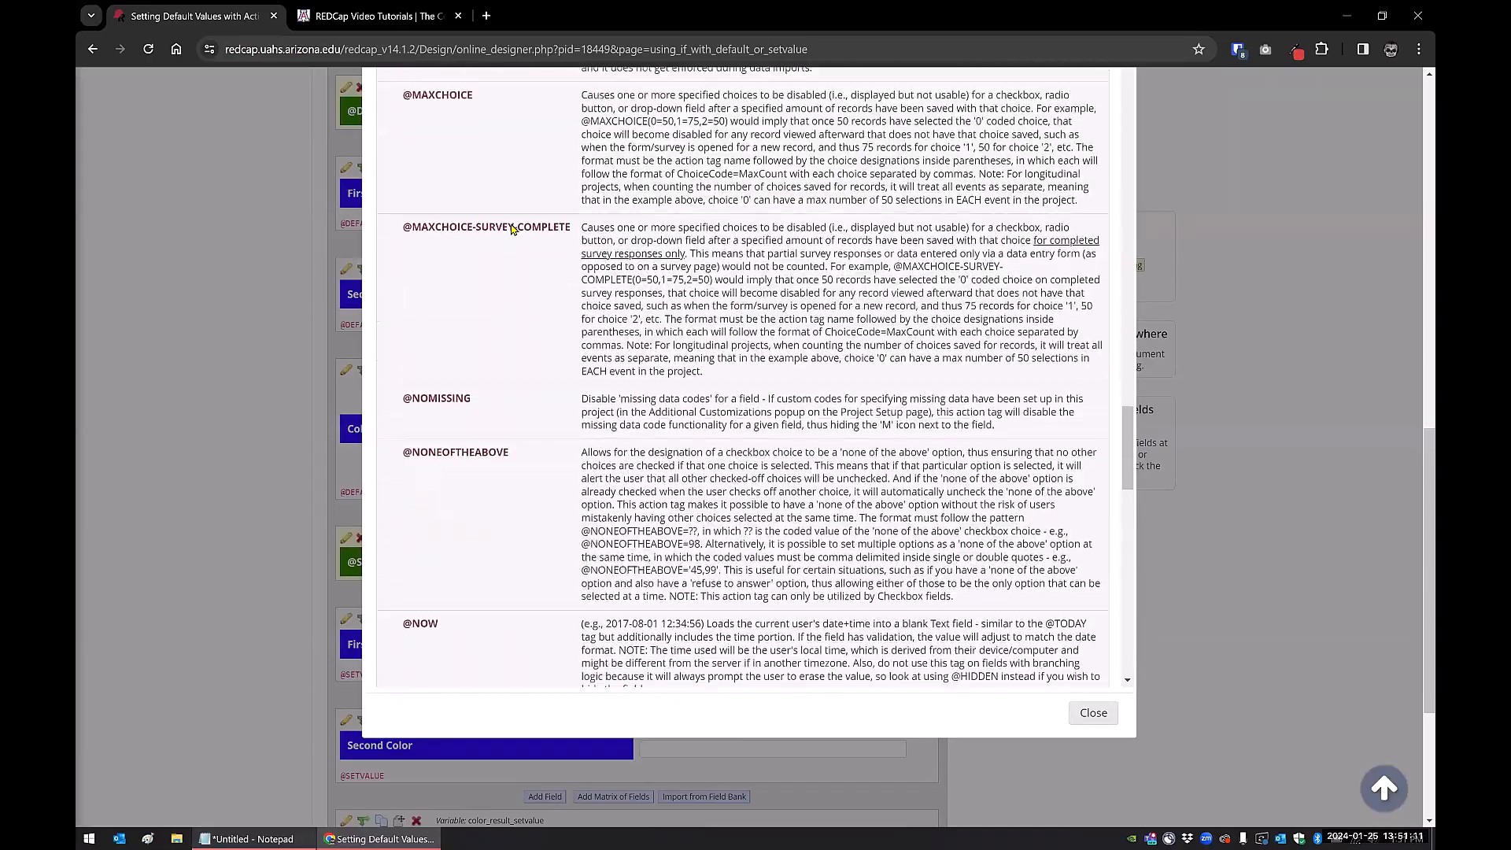
{"action": "scroll", "coordinate": [512, 229], "scroll_direction": "up", "scroll_amount": 10}
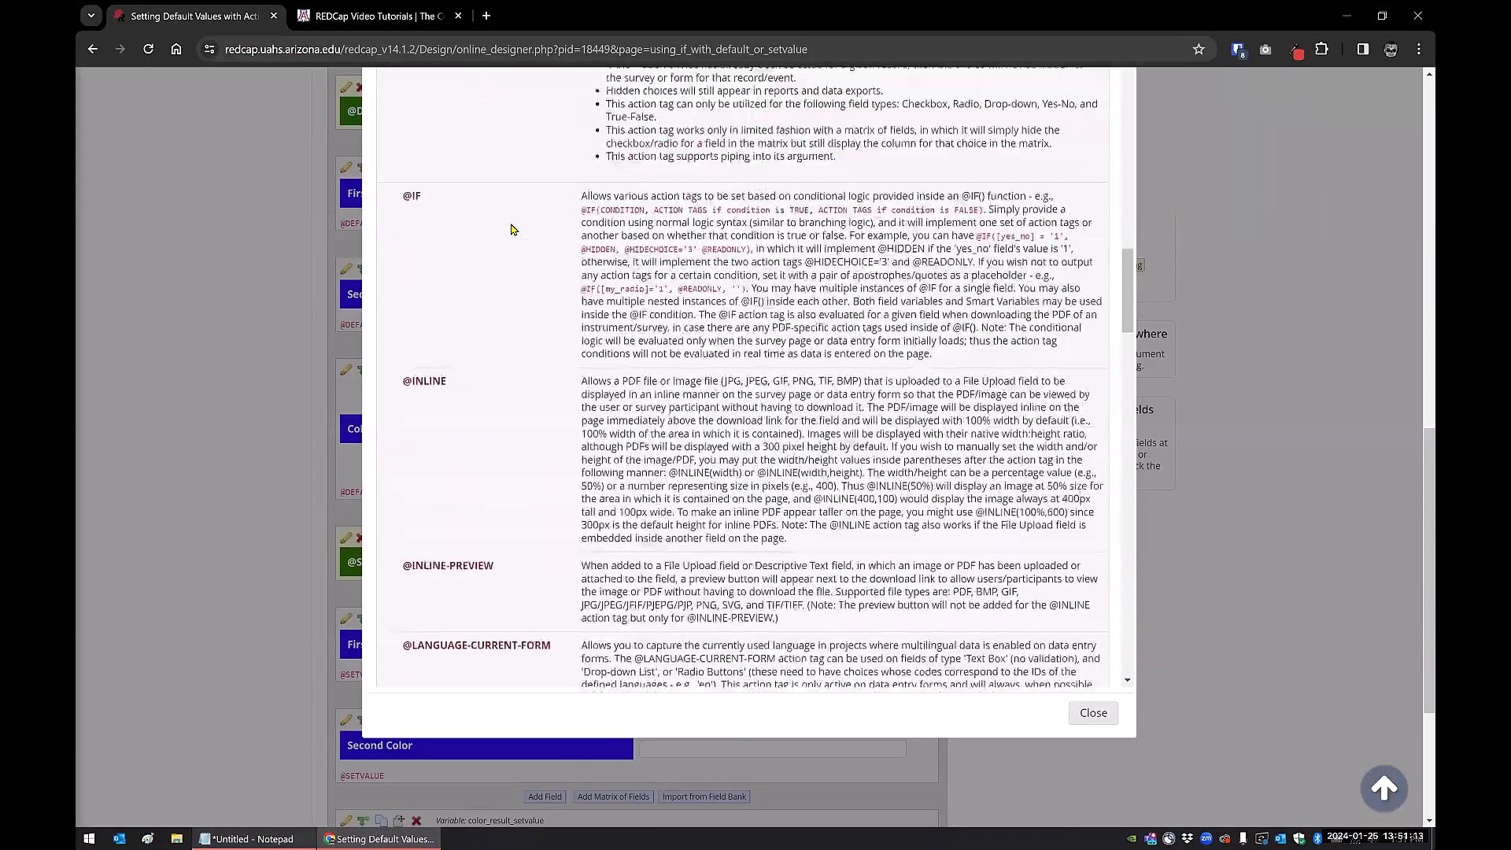
{"action": "scroll", "coordinate": [511, 229], "scroll_direction": "up", "scroll_amount": 8}
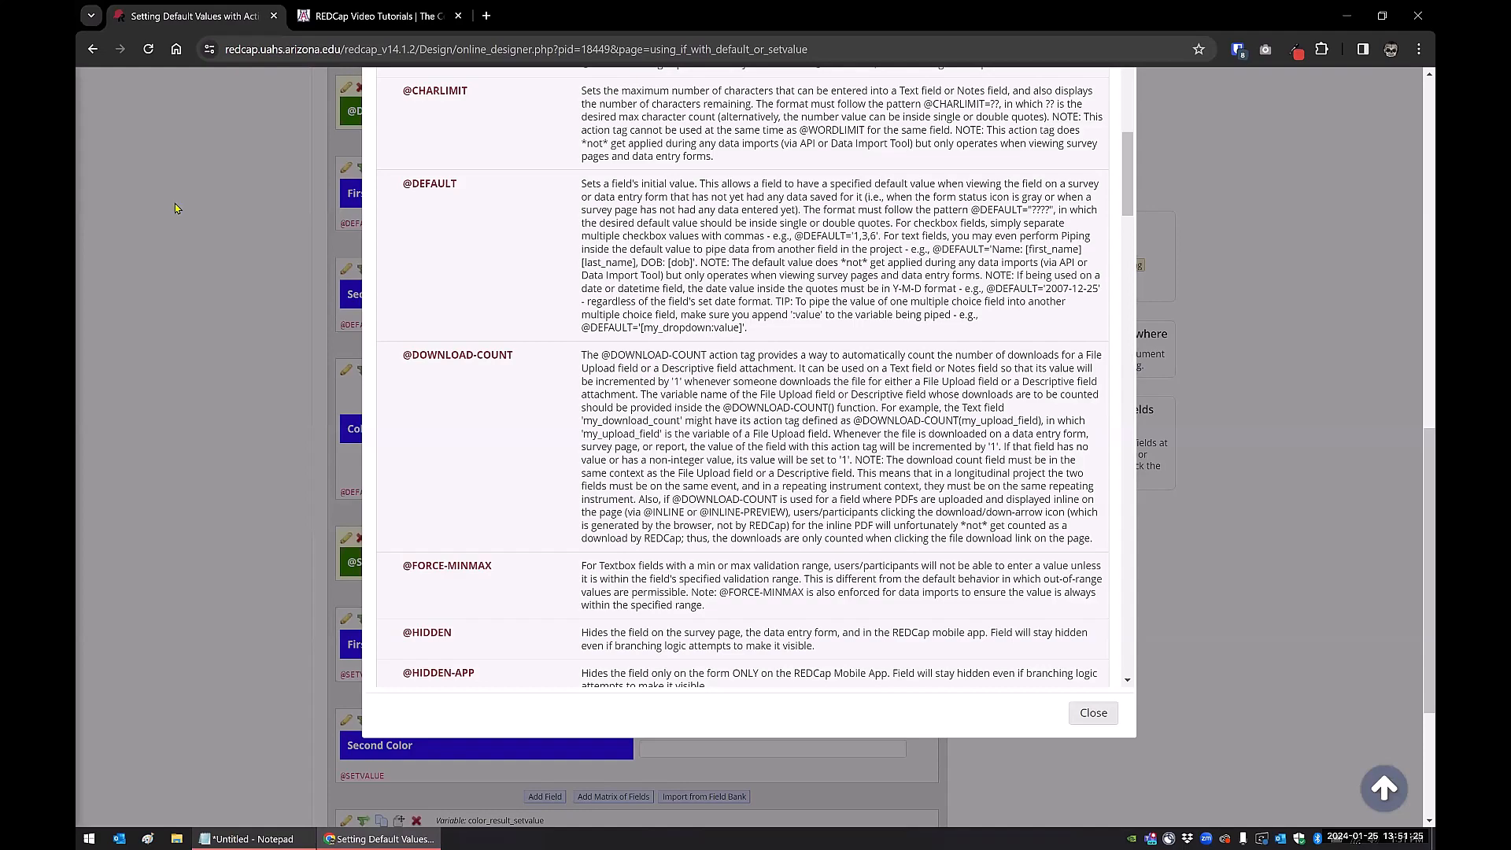
Close the Action Tags reference, visit record 3 via the dashboard, then leave for Add / Edit Records unsaved
{"action": "left_click", "coordinate": [1093, 714]}
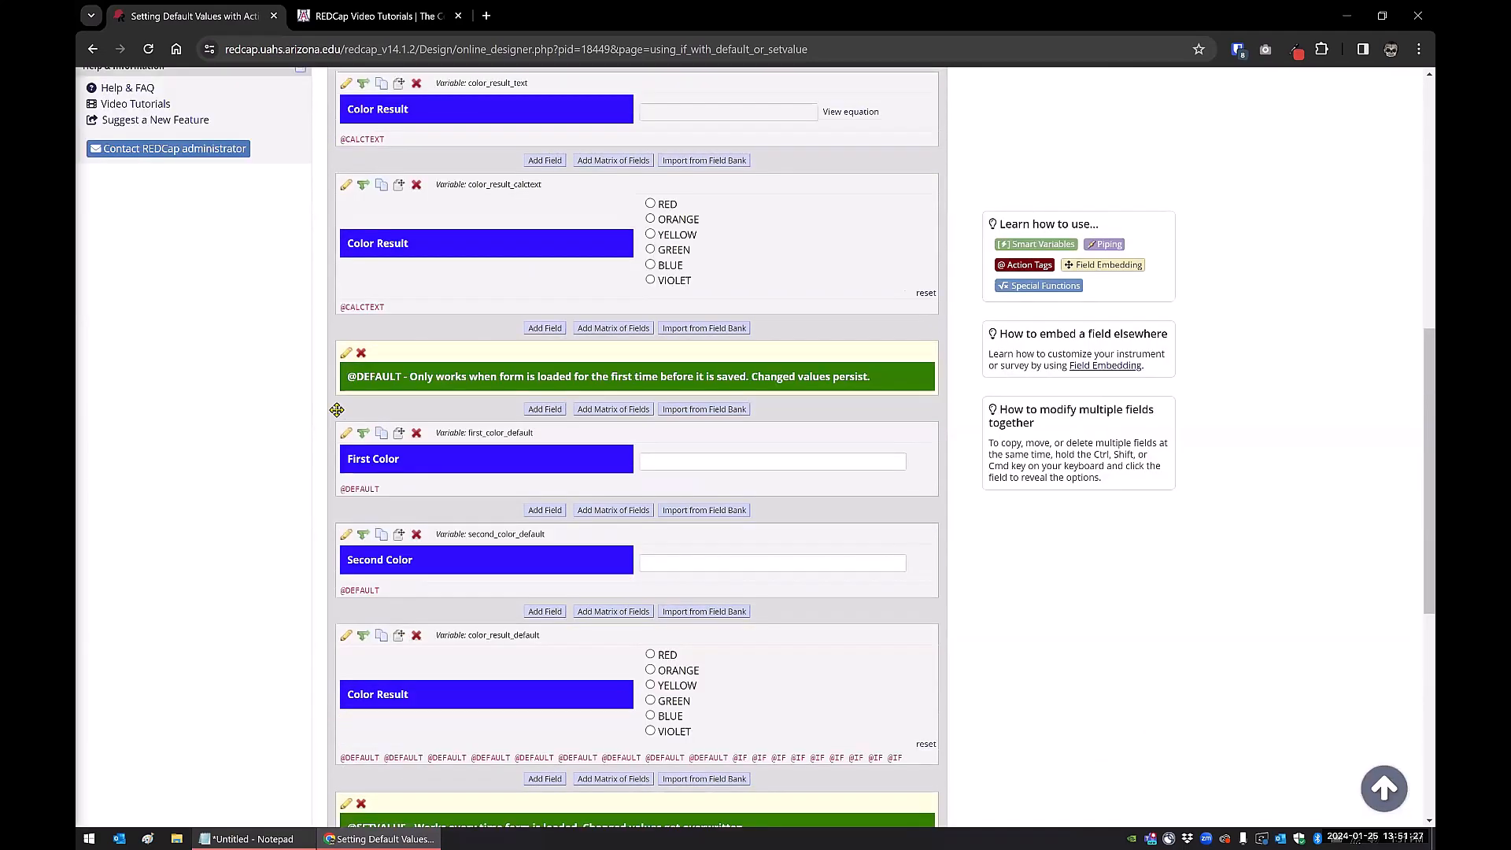
{"action": "scroll", "coordinate": [337, 410], "scroll_direction": "up", "scroll_amount": 8}
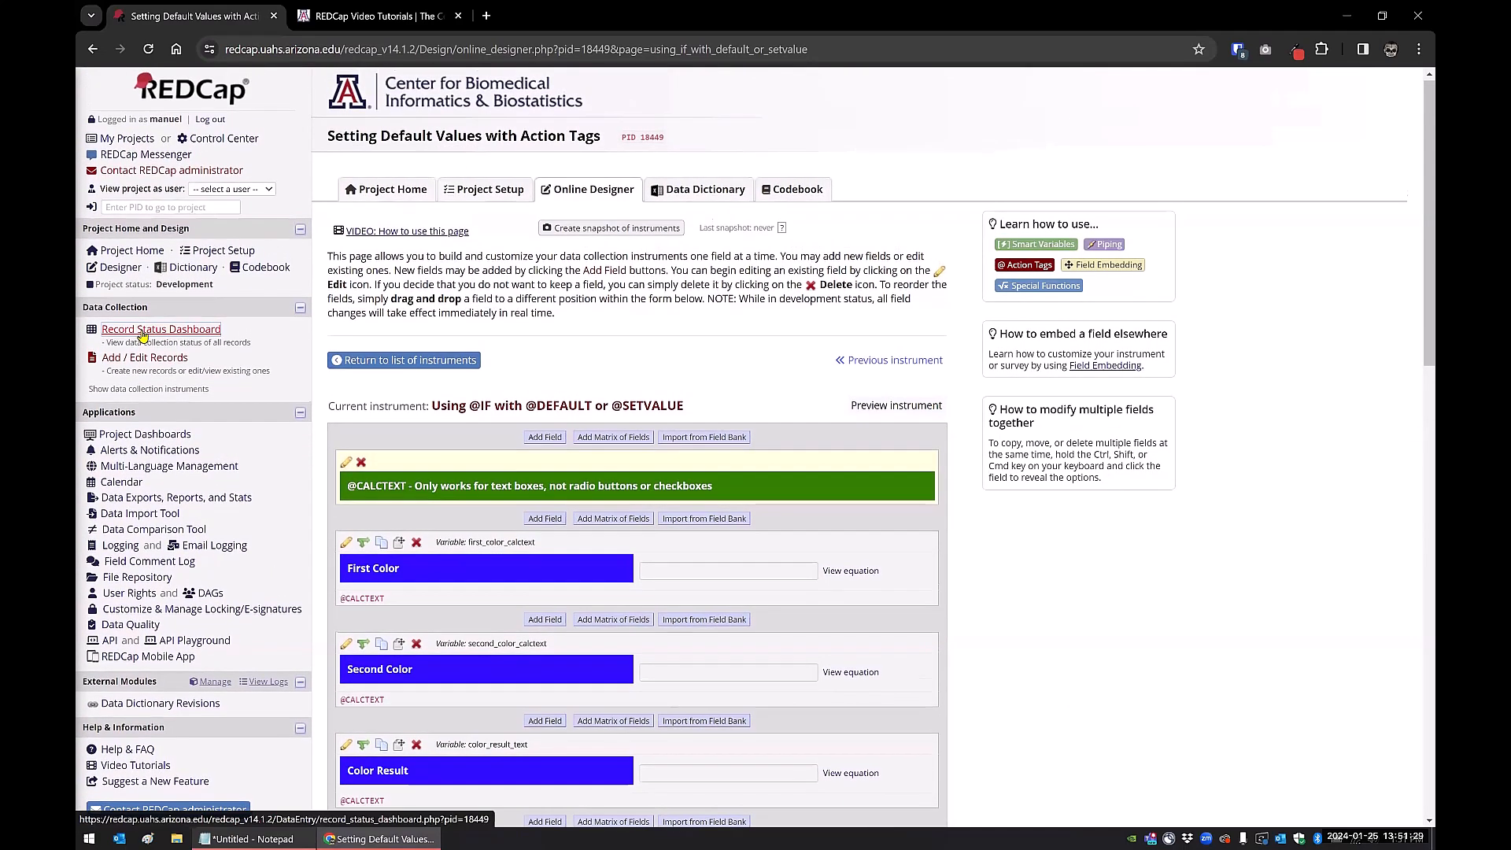
{"action": "left_click", "coordinate": [143, 335]}
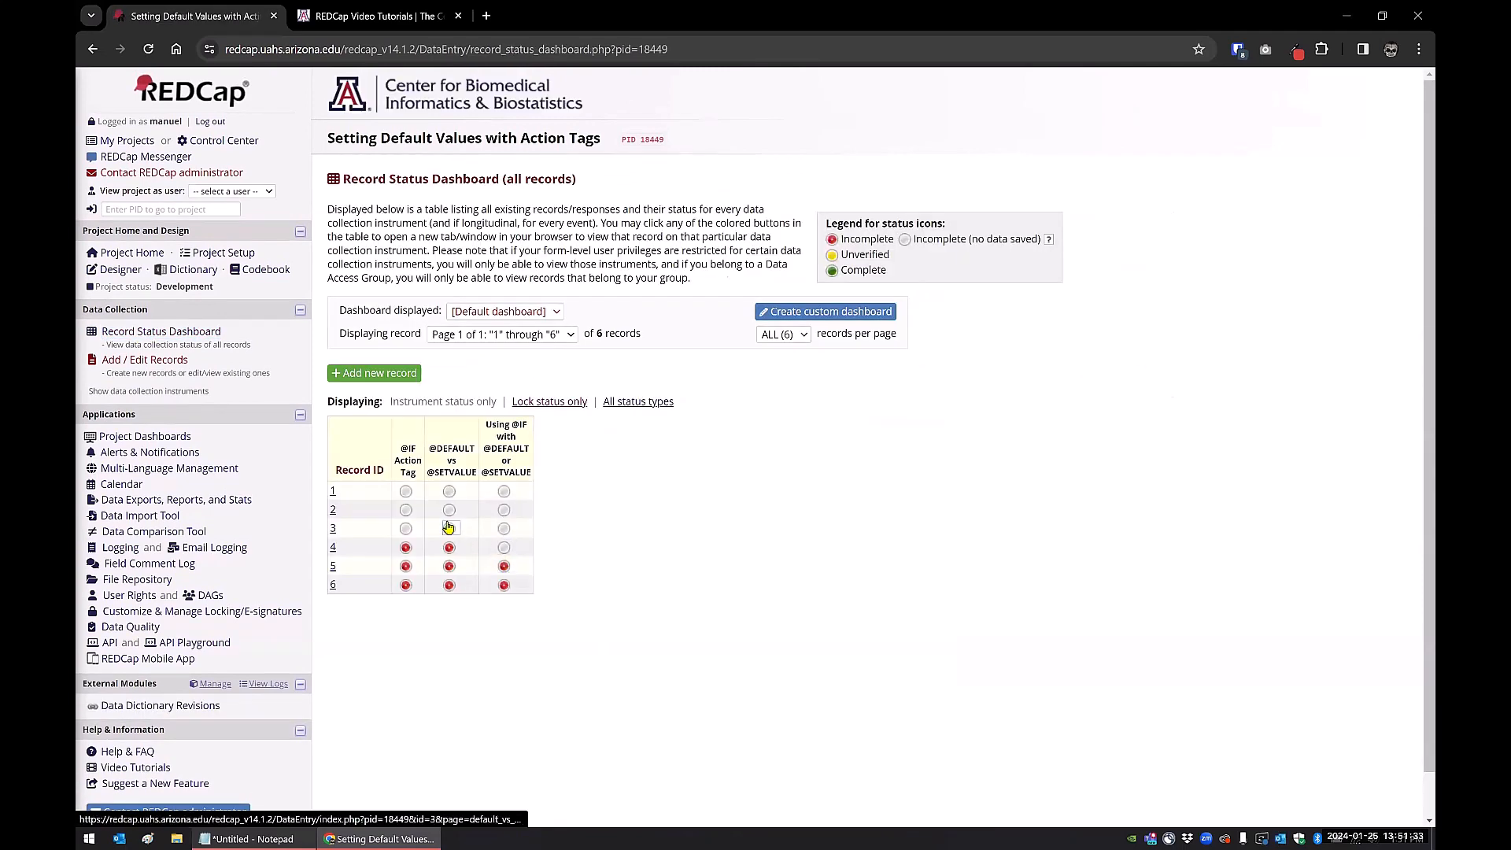
{"action": "left_click", "coordinate": [448, 528]}
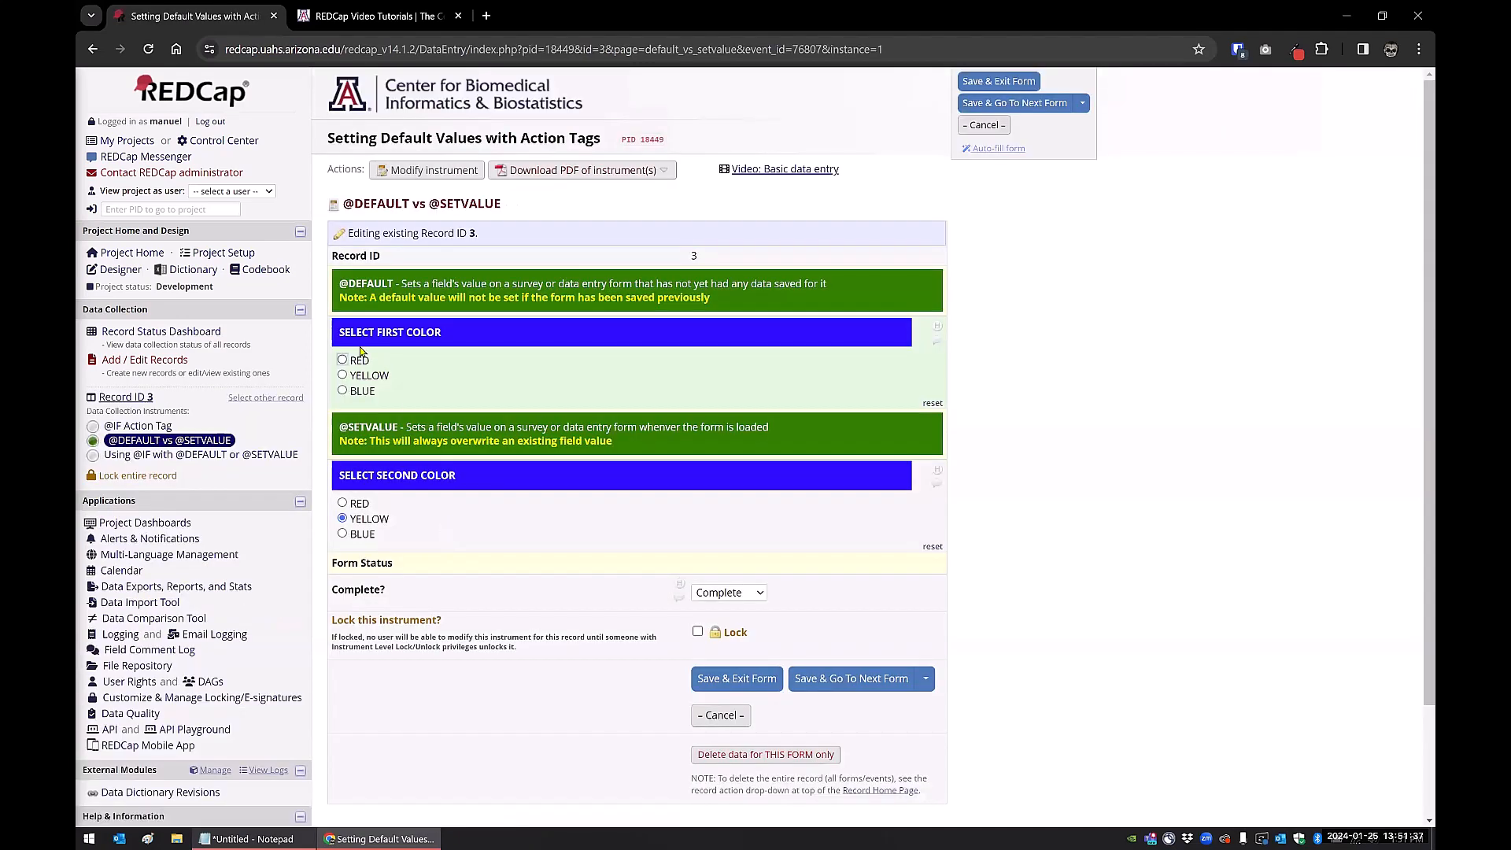
{"action": "left_click", "coordinate": [158, 364]}
{"action": "left_click", "coordinate": [759, 513]}
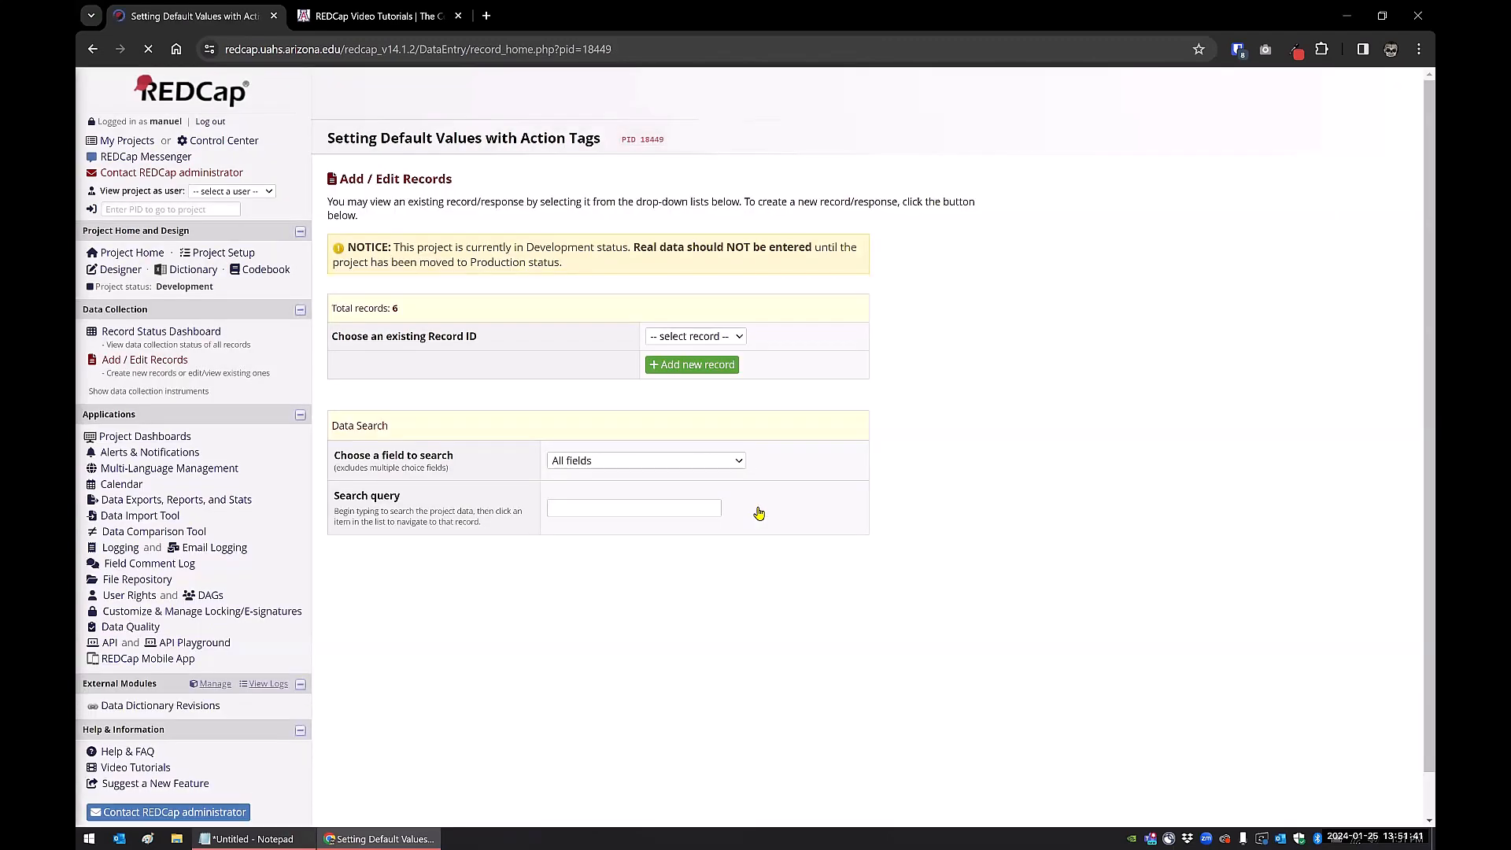
{"action": "left_click", "coordinate": [688, 366]}
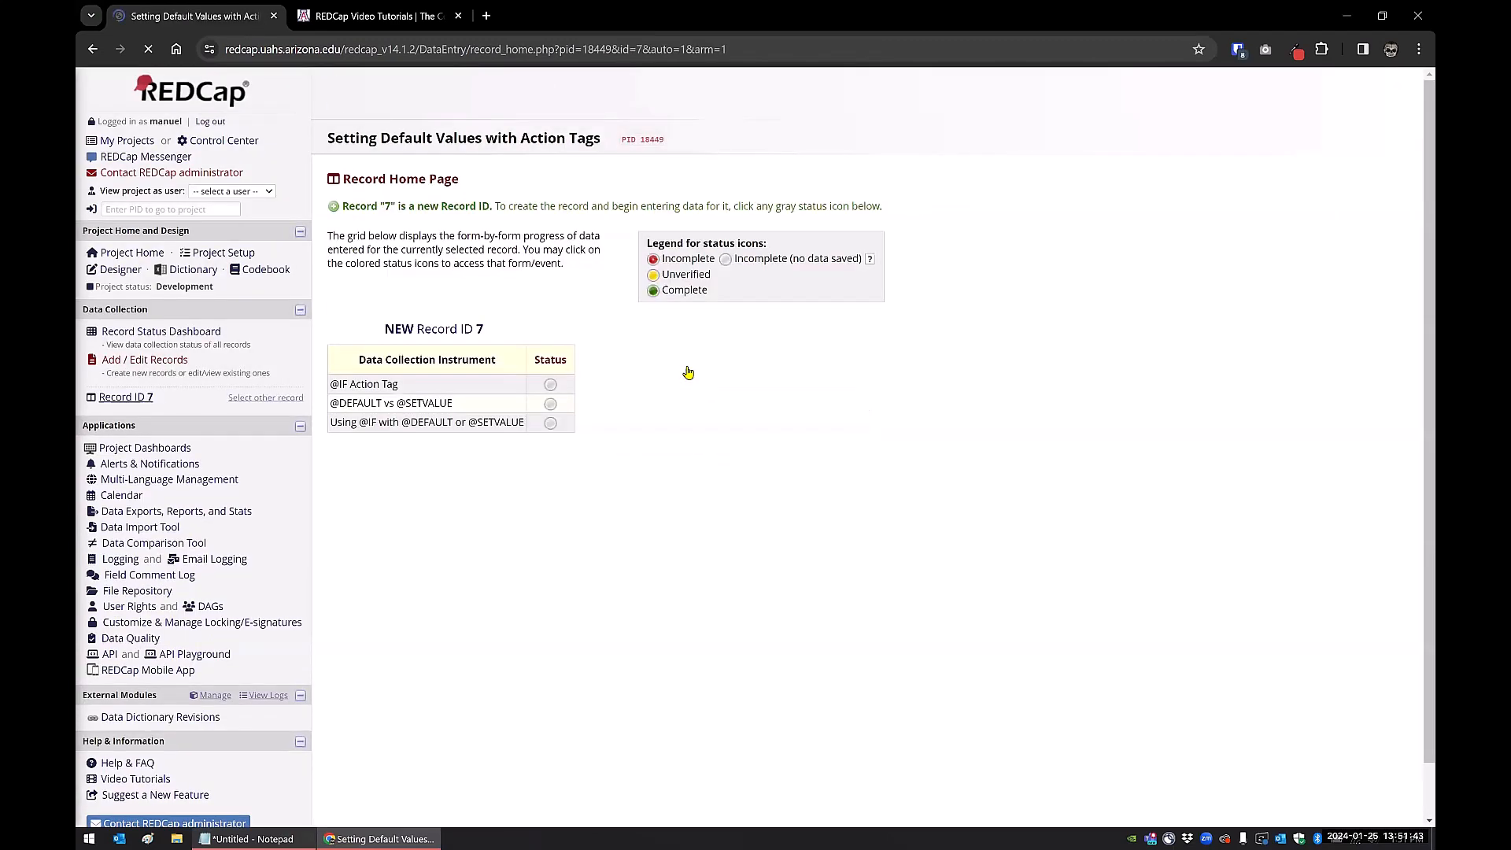
{"action": "left_click", "coordinate": [550, 403]}
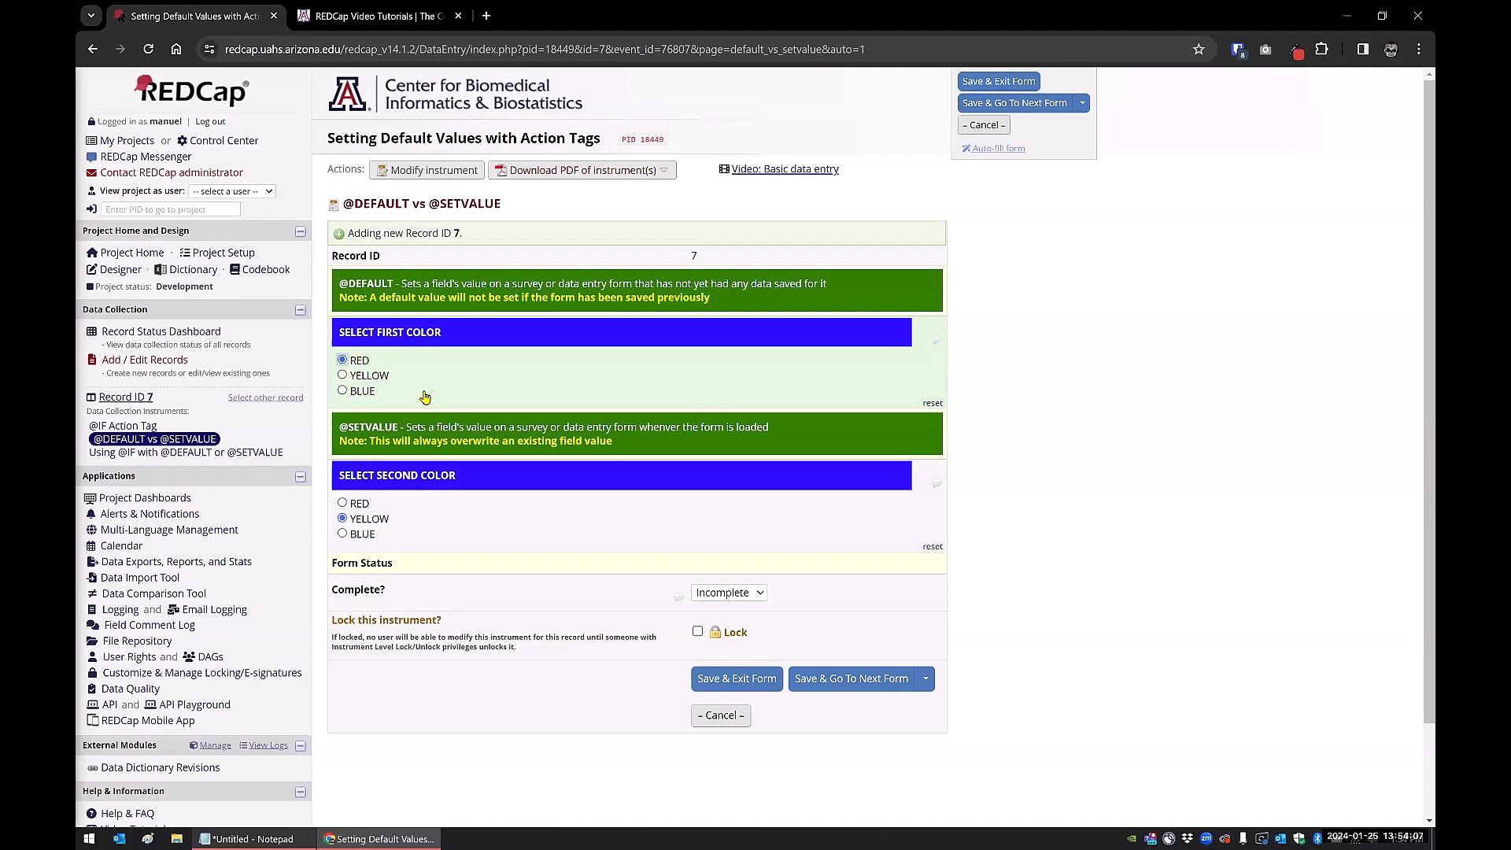
{"action": "left_click", "coordinate": [230, 454]}
{"action": "left_click", "coordinate": [783, 508]}
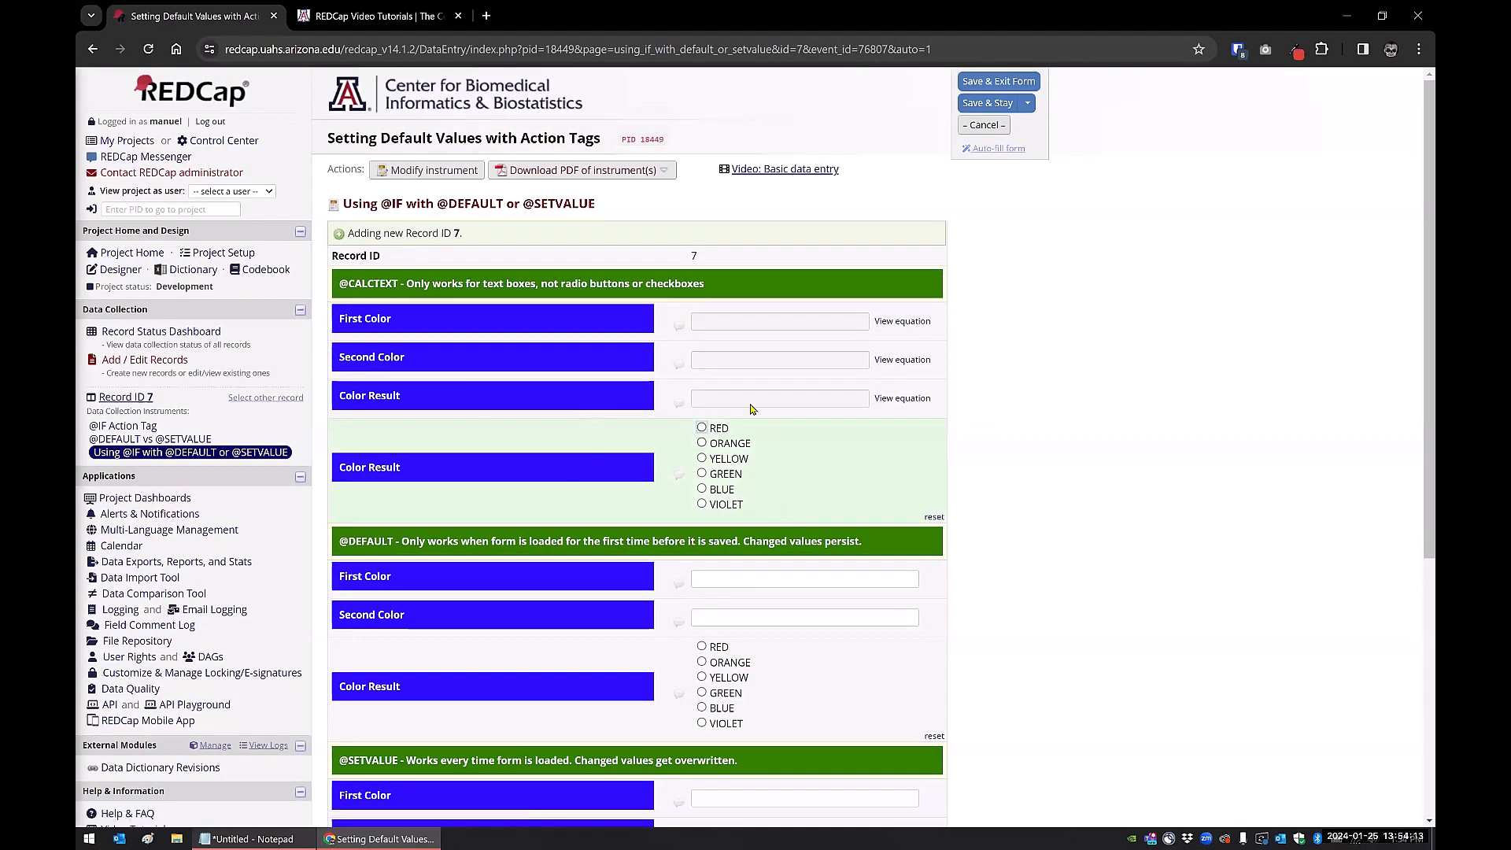
{"action": "scroll", "coordinate": [701, 659], "scroll_direction": "down", "scroll_amount": 2}
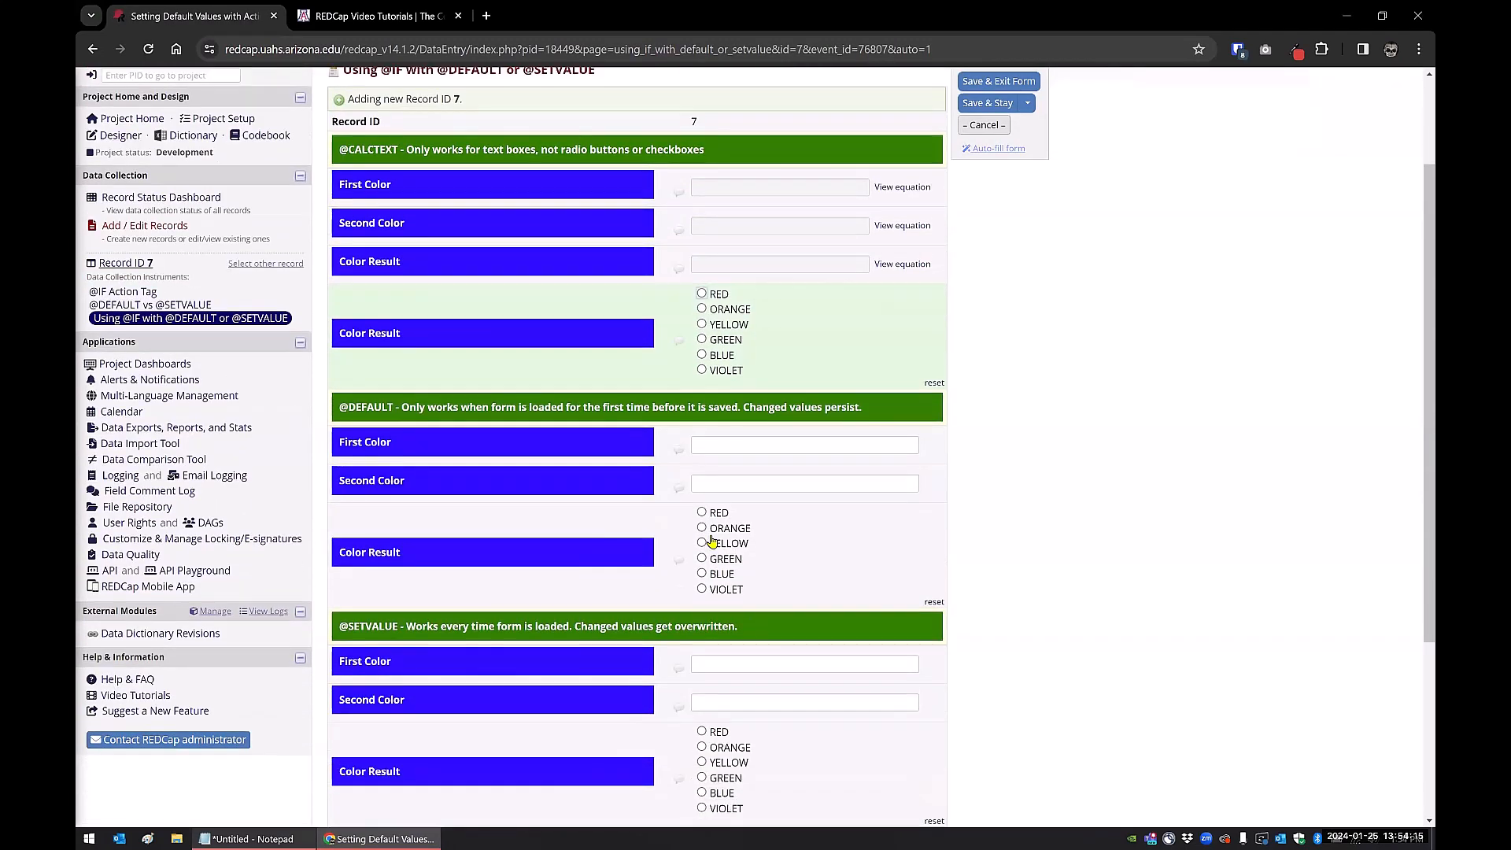